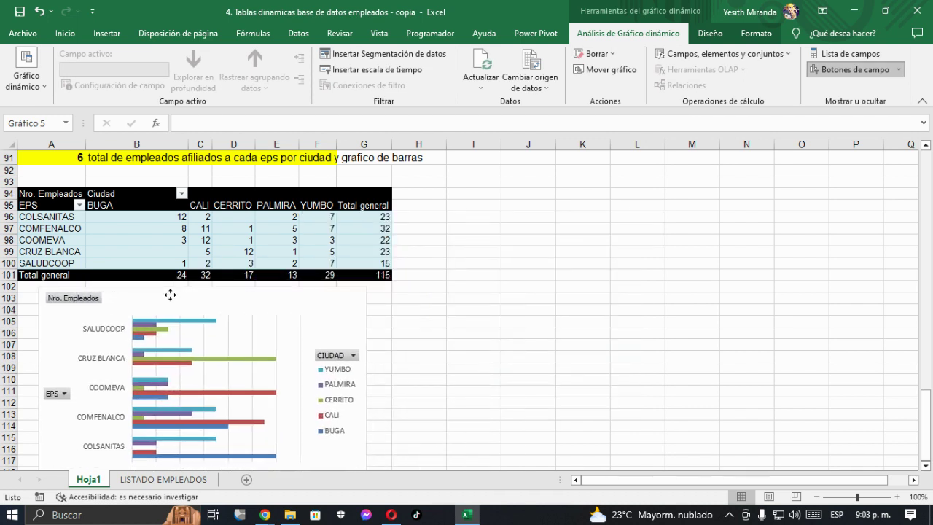
# Widen the bar chart below the EPS pivot table to about 15 cm and shift it slightly towards the sheet's left edge.
pyautogui.scroll(-1, 357, 357)
pyautogui.moveTo(370, 347); pyautogui.dragTo(488, 354)
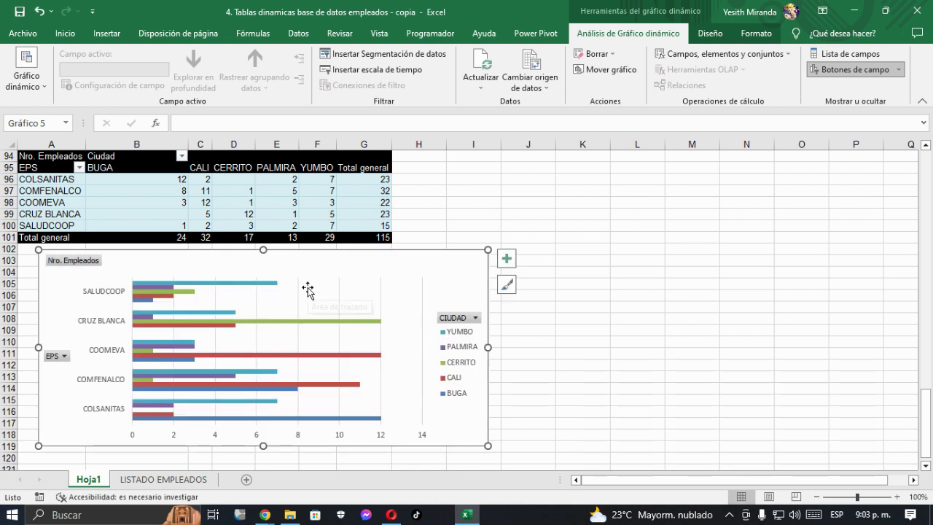
pyautogui.moveTo(314, 260); pyautogui.dragTo(304, 259)
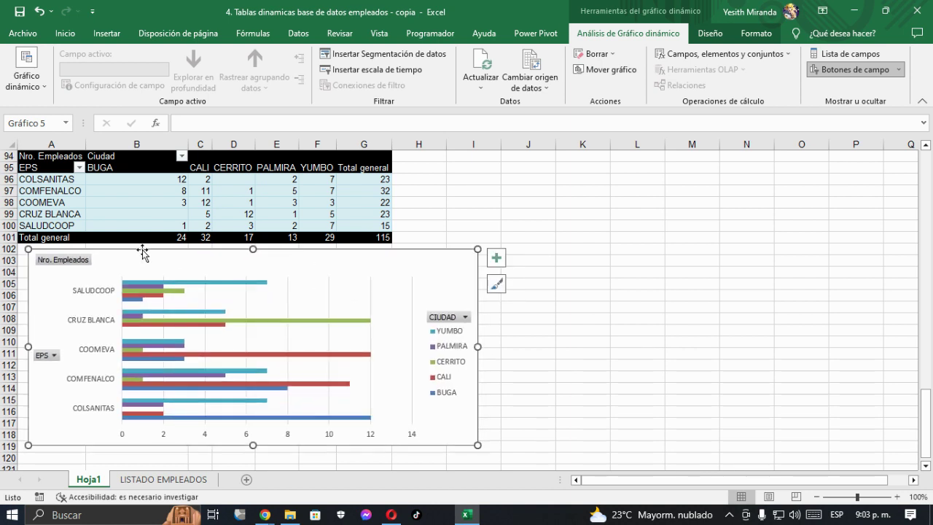
# Hide all field buttons on the pivot bar chart.
pyautogui.rightClick(88, 265)
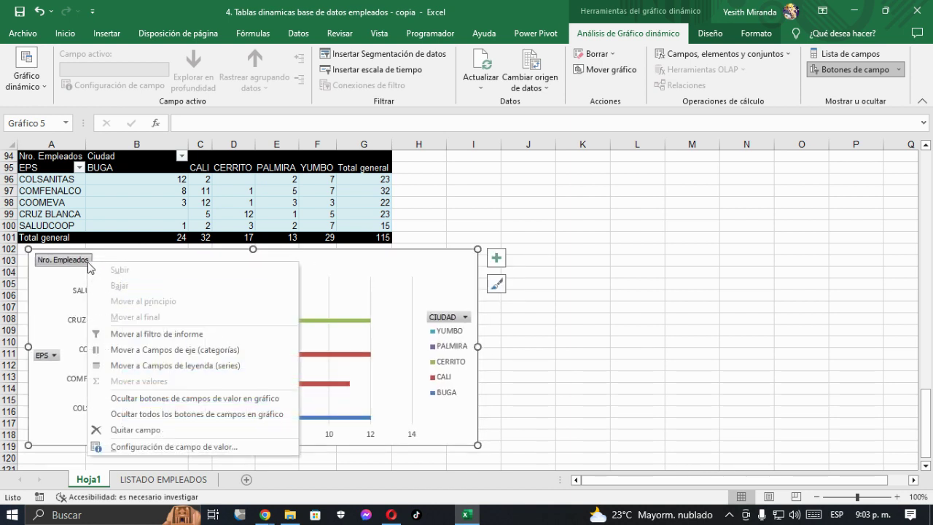
pyautogui.click(173, 416)
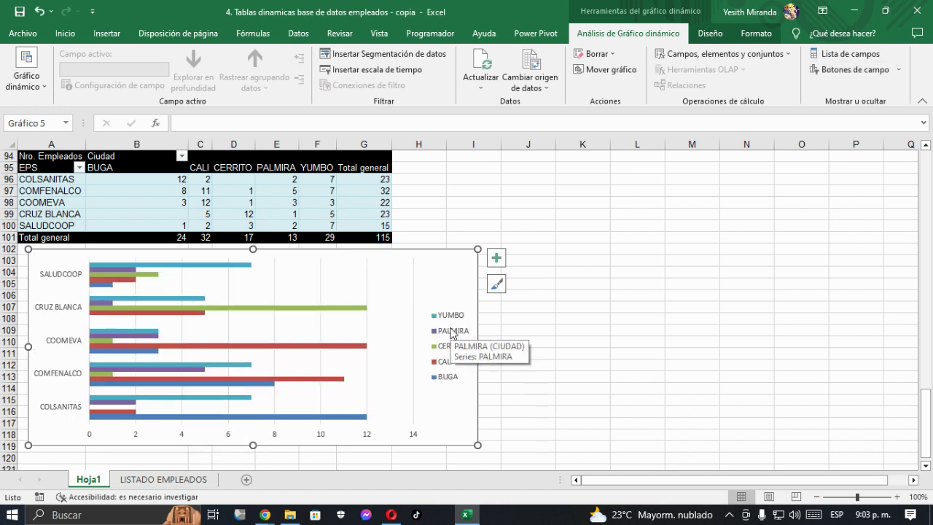
pyautogui.scroll(2, 450, 332)
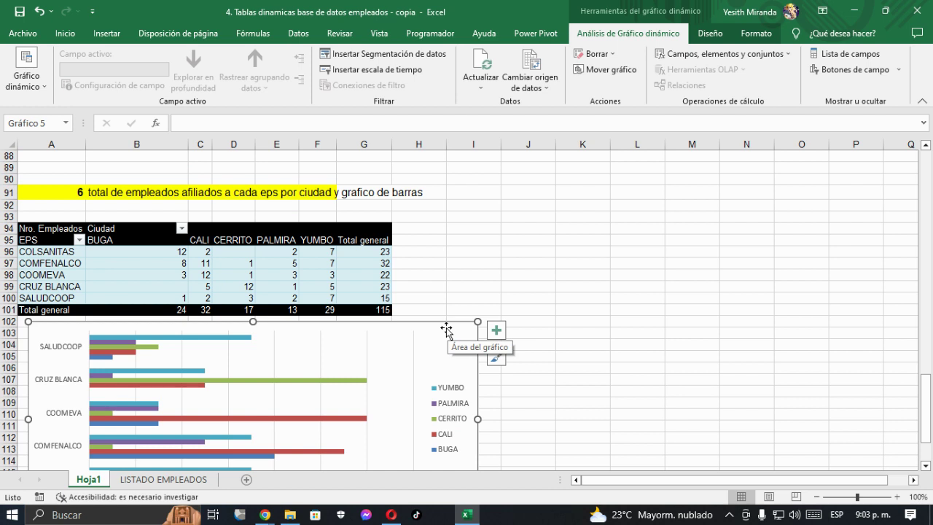
pyautogui.scroll(-2, 446, 330)
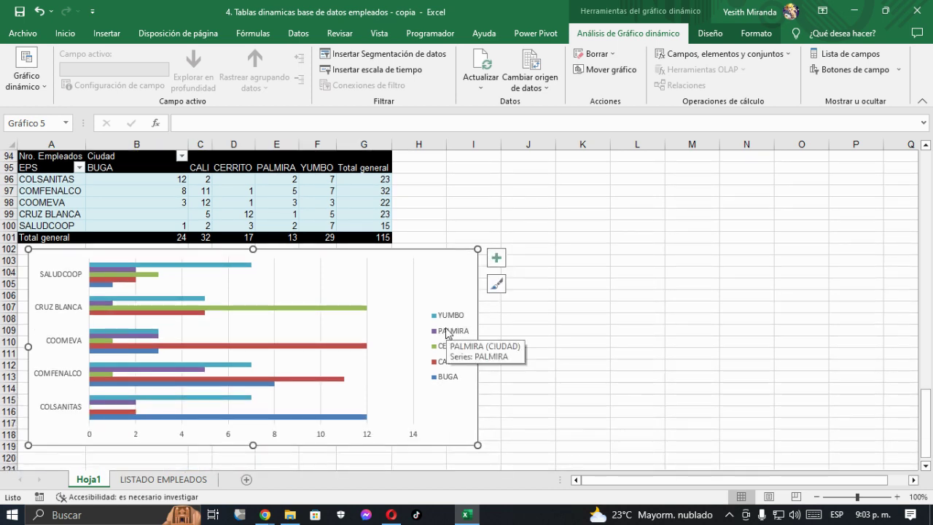
# Add a data table to the chart and delete the separate city legend.
pyautogui.click(497, 259)
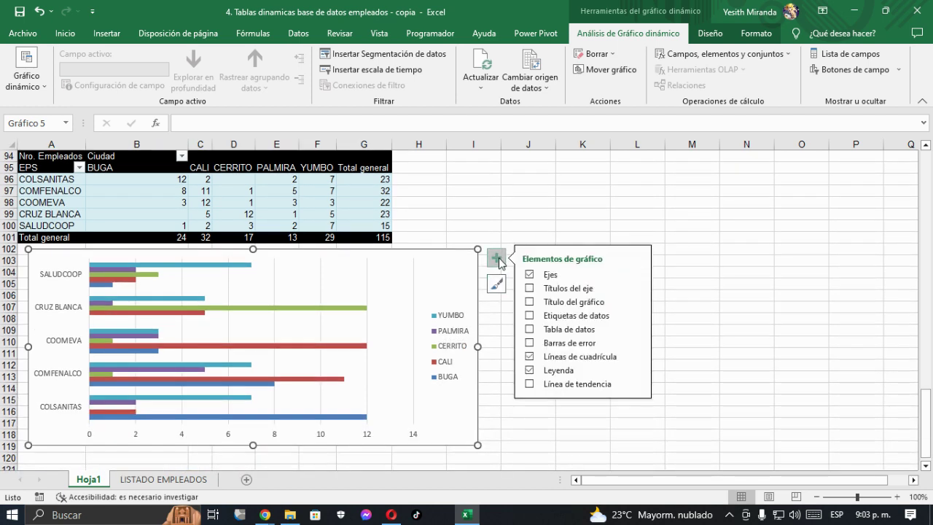
pyautogui.click(530, 330)
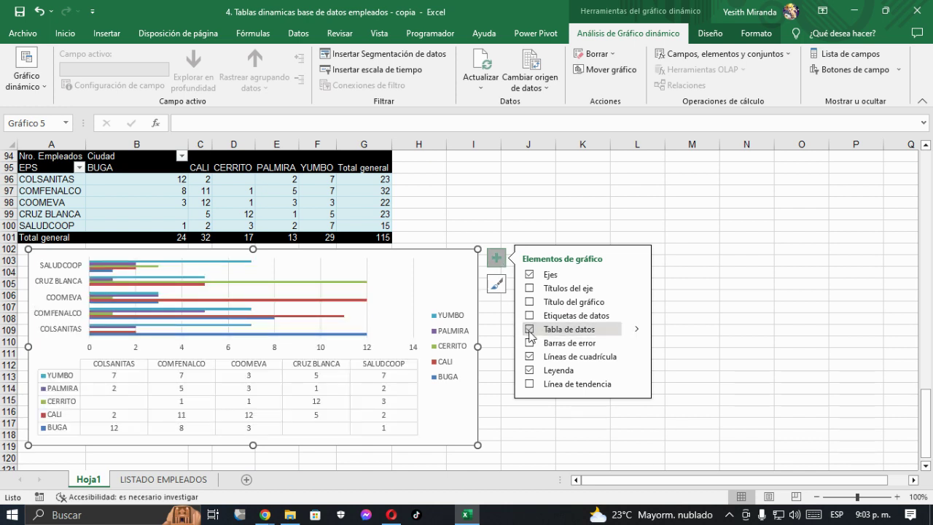
pyautogui.click(446, 337)
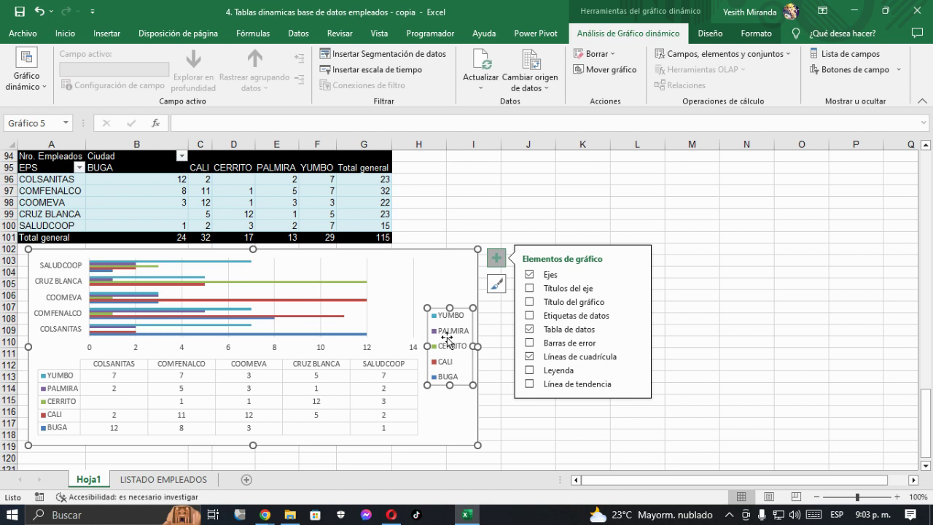
pyautogui.press('Delete')
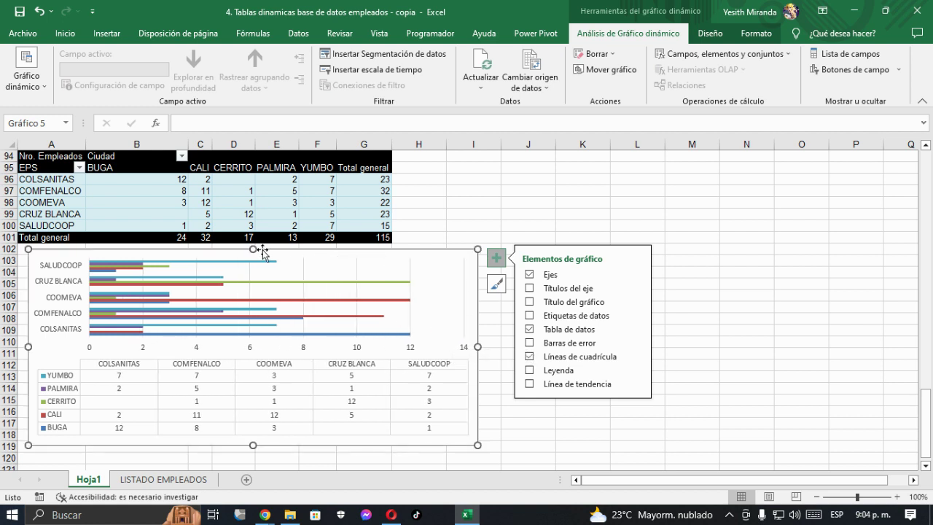
# Increase the chart's height to about 7.5 cm and make all its text bold.
pyautogui.moveTo(250, 447)
pyautogui.mouseDown()
pyautogui.moveTo(251, 464)
pyautogui.moveTo(264, 450)
pyautogui.mouseUp()
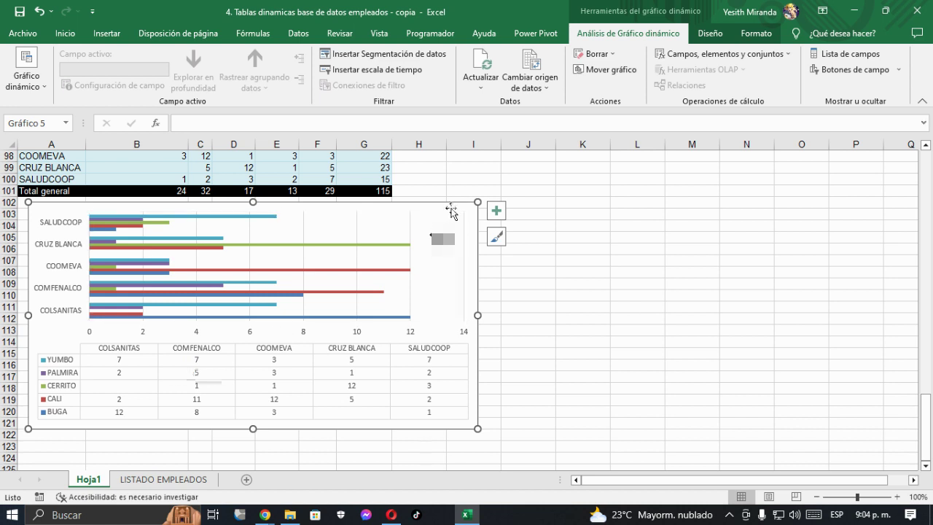
pyautogui.click(73, 36)
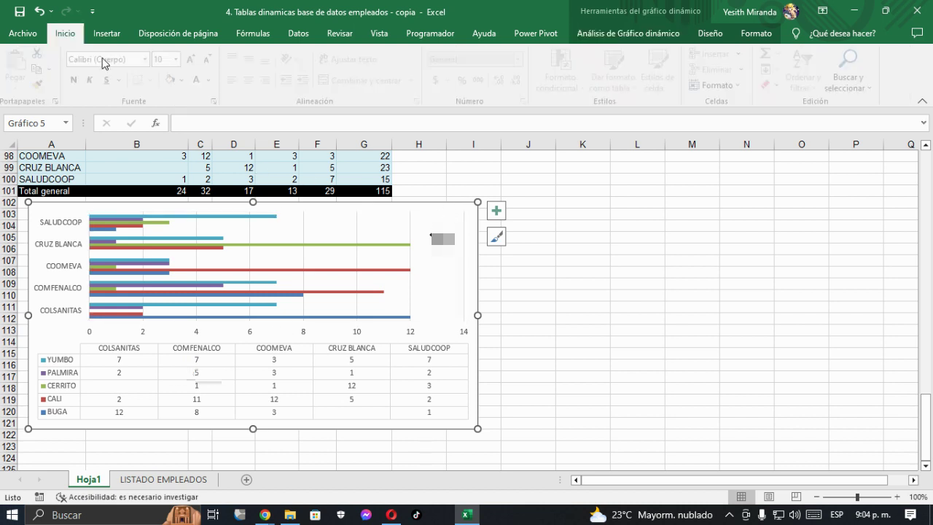
pyautogui.click(215, 81)
pyautogui.click(178, 97)
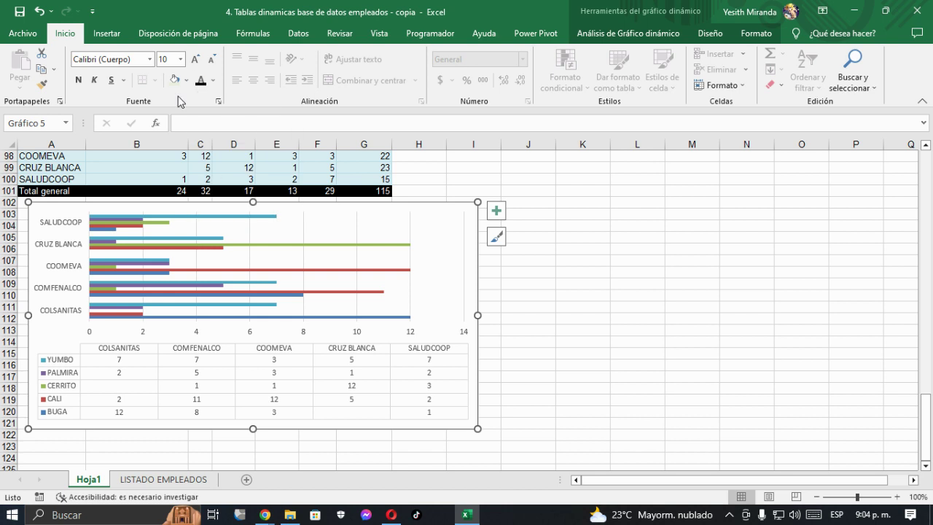
pyautogui.click(78, 80)
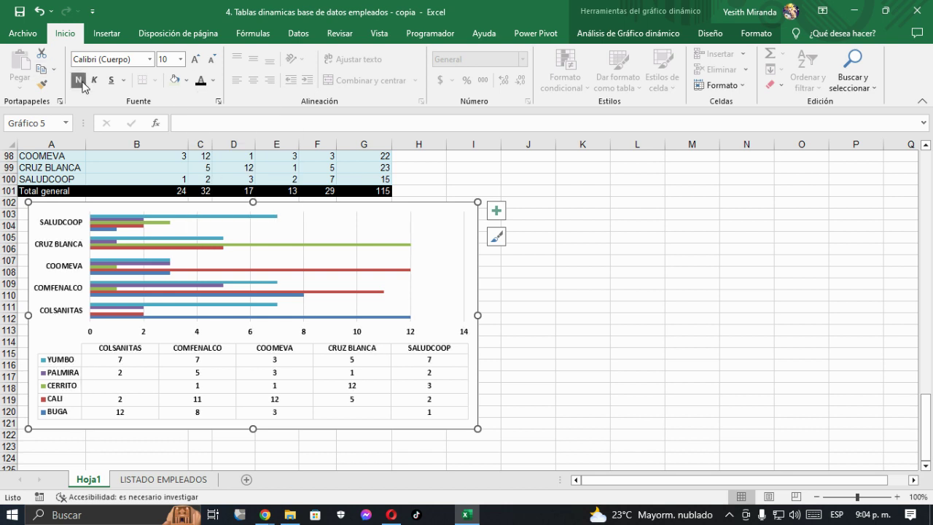
# Apply the black line shape style to the chart's data table so its borders are black.
pyautogui.click(301, 357)
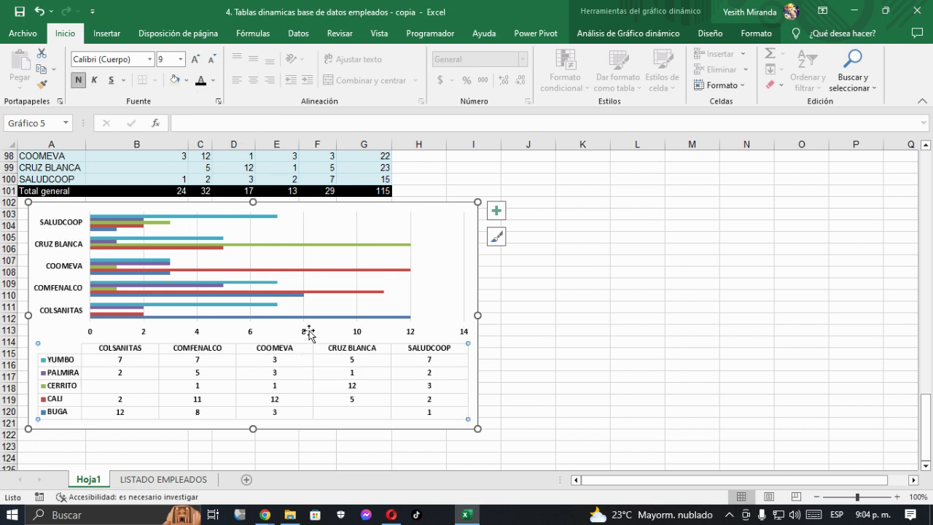
pyautogui.click(709, 34)
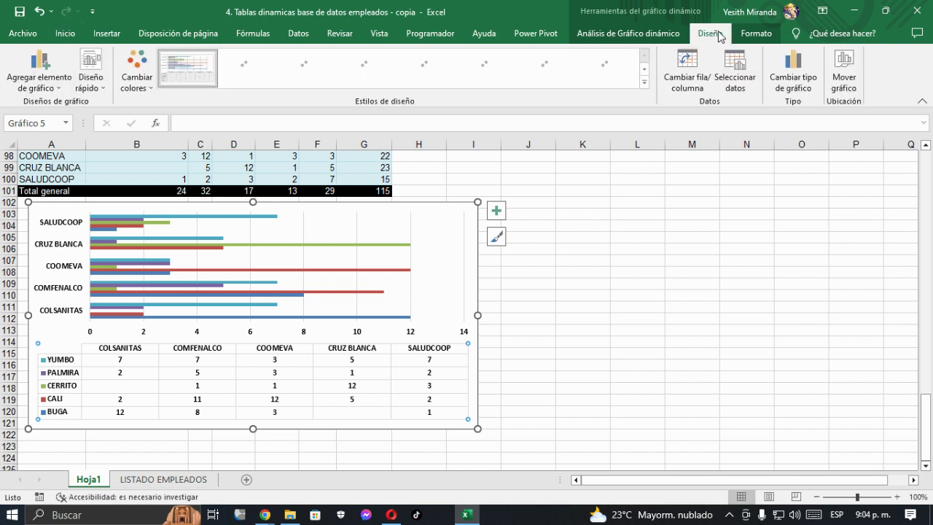
pyautogui.click(754, 35)
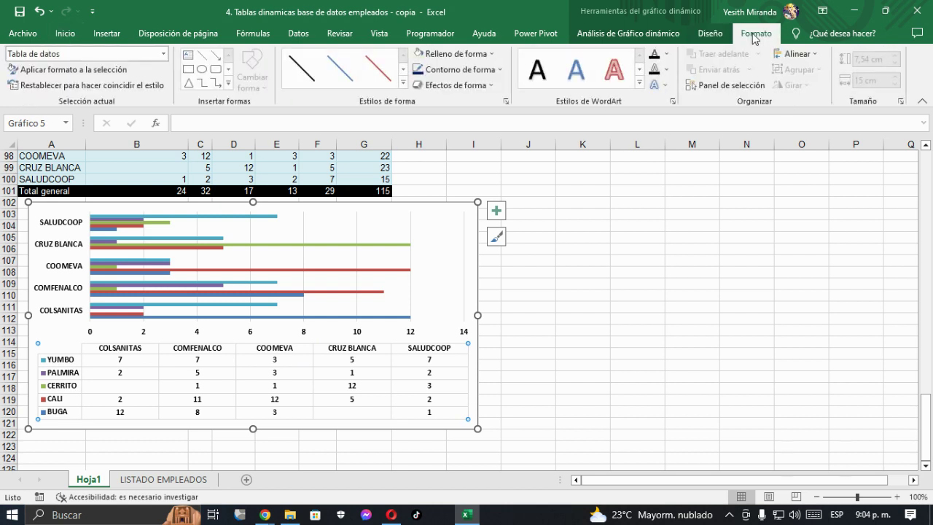
pyautogui.click(304, 78)
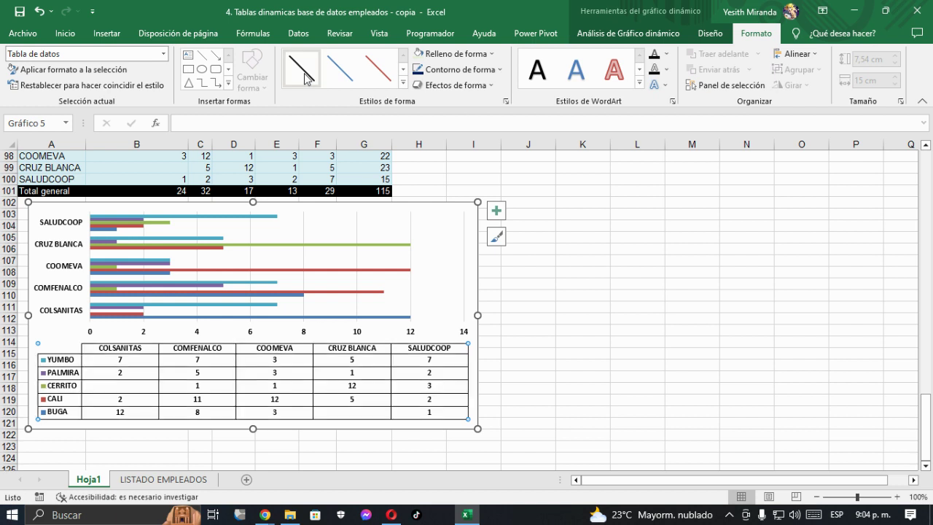
# Reduce the data table's font size to 7 and extend the chart's lower edge to about row 123.
pyautogui.click(64, 34)
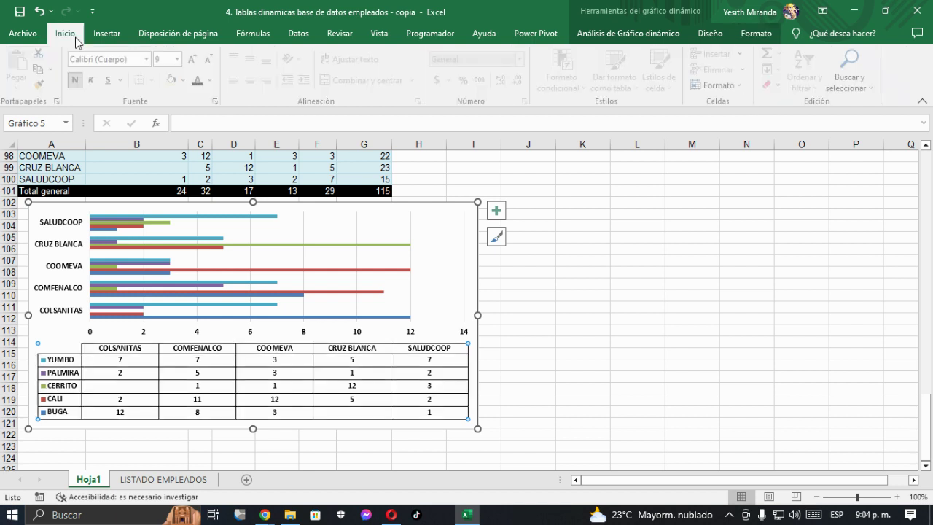
pyautogui.click(213, 61)
pyautogui.click(213, 61)
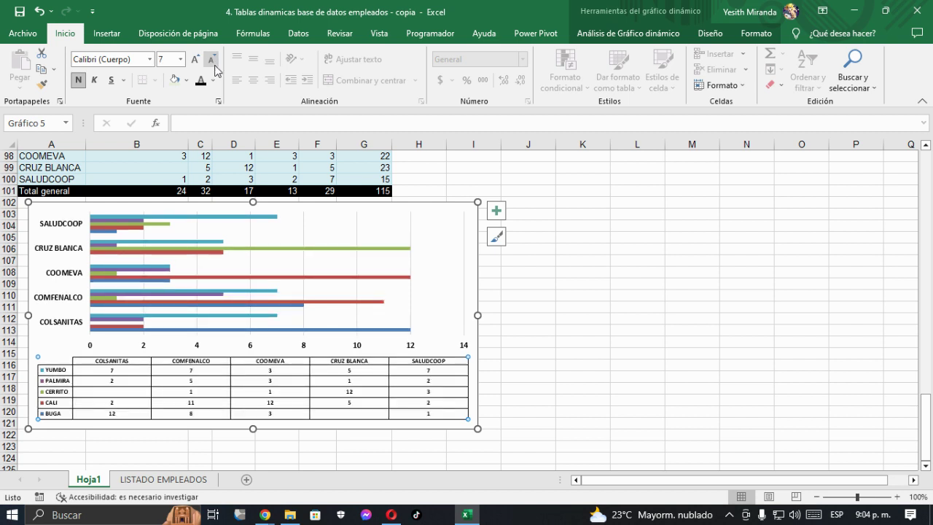
pyautogui.moveTo(253, 428); pyautogui.dragTo(253, 448)
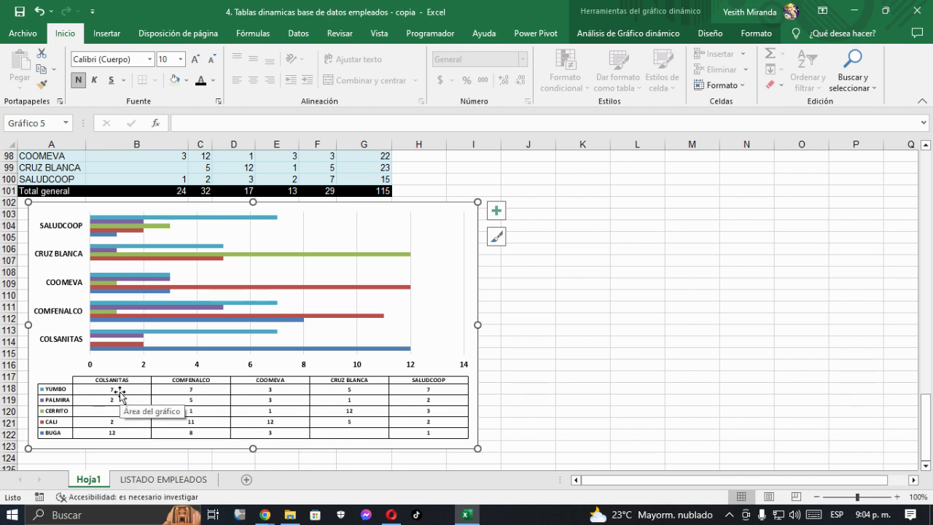
# Reduce the font size of the chart's data table to 6.
pyautogui.click(212, 61)
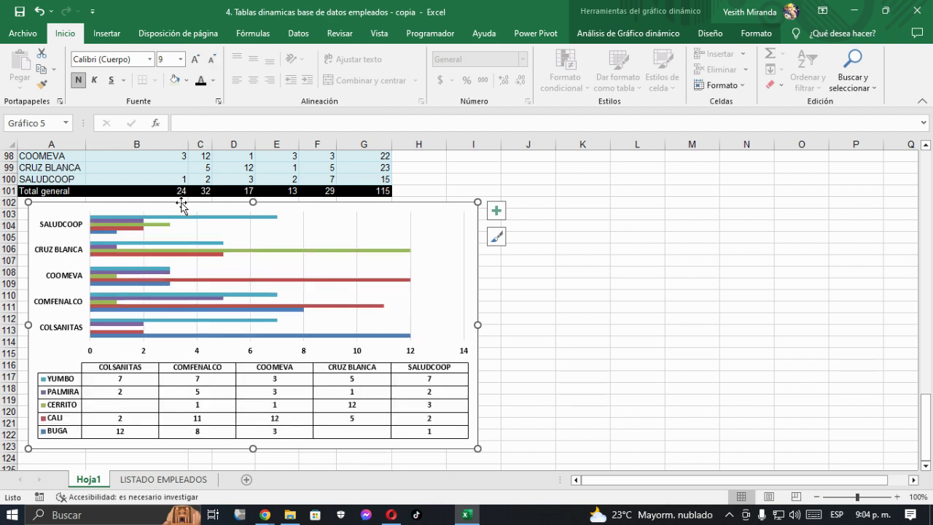
pyautogui.click(42, 85)
pyautogui.click(102, 309)
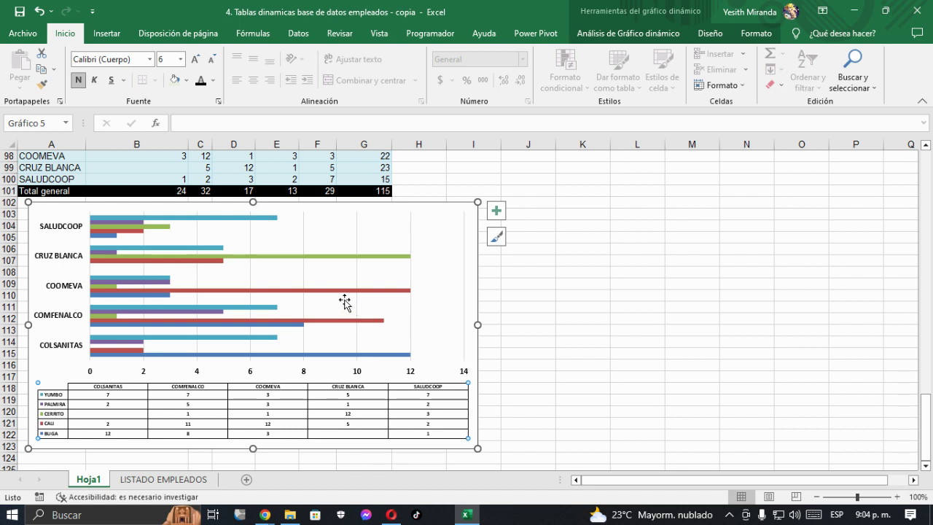
# Fill the whole chart area with a light green background.
pyautogui.click(560, 191)
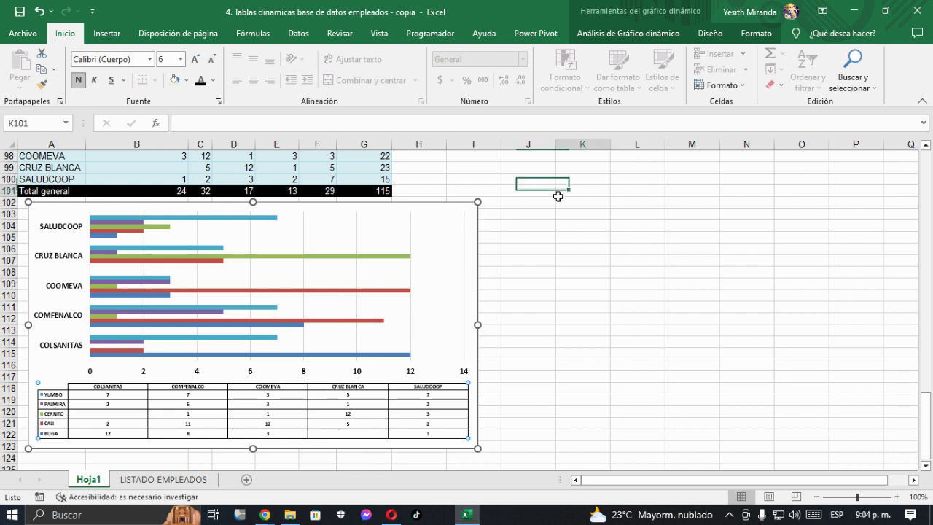
pyautogui.click(455, 207)
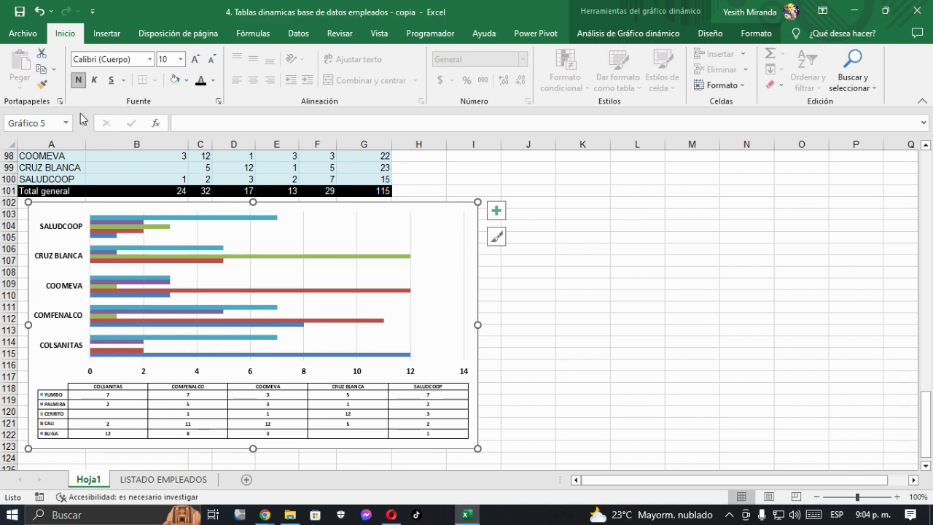
pyautogui.click(175, 80)
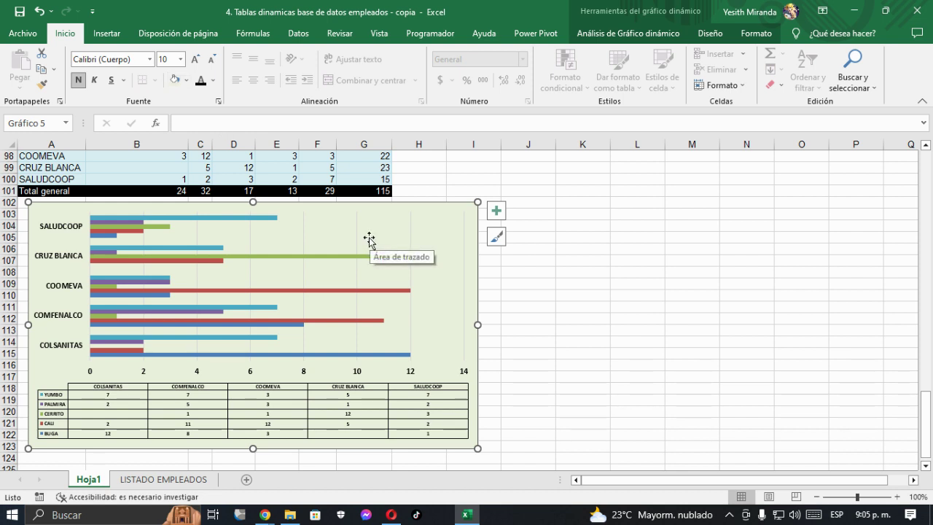
# Recolour the YUMBO bar series with the standard dark blue fill.
pyautogui.click(267, 218)
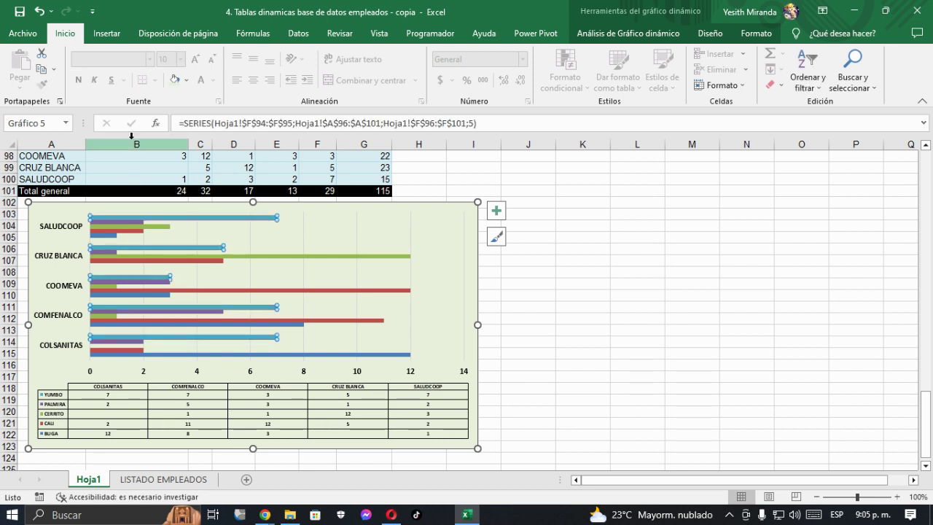
pyautogui.click(187, 81)
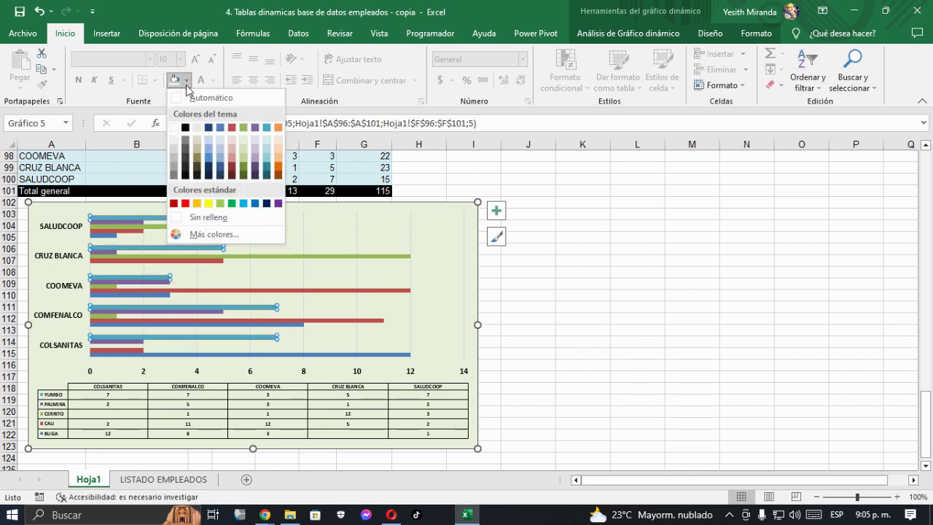
pyautogui.click(267, 204)
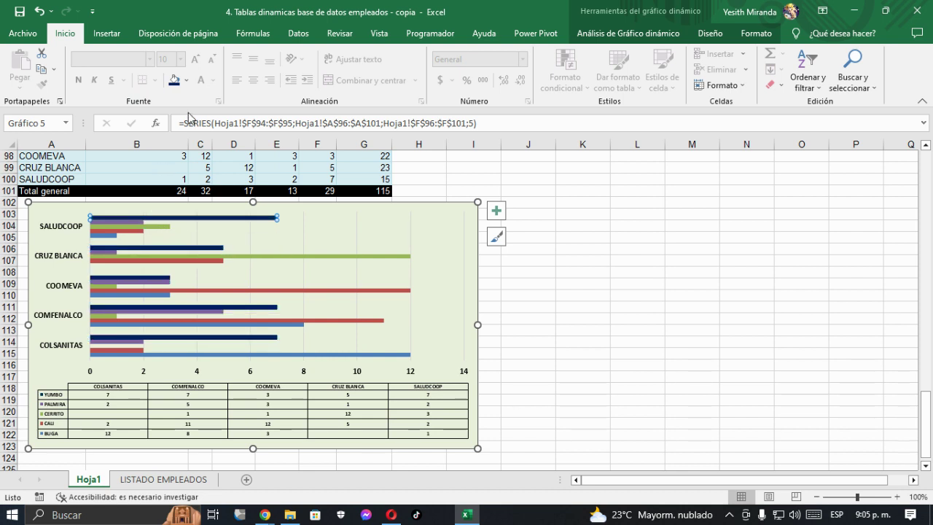
# Recolour the CERRITO bar series with the standard green fill.
pyautogui.click(160, 226)
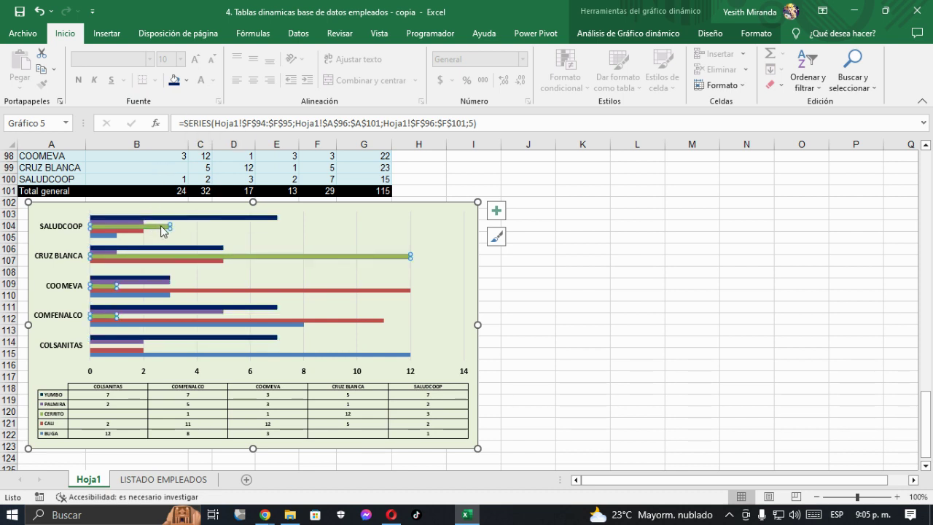
pyautogui.click(187, 80)
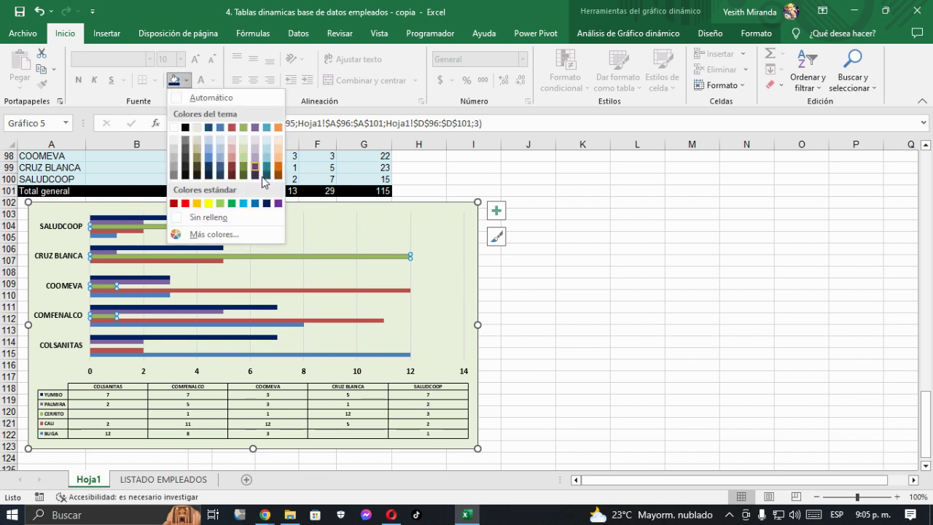
pyautogui.click(231, 203)
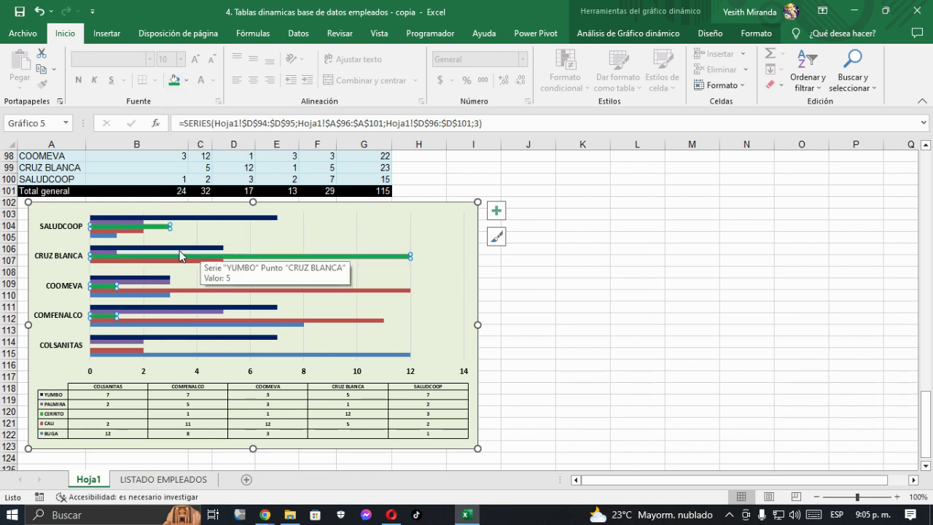
# Recolour the CALI bar series with the standard red fill.
pyautogui.click(192, 261)
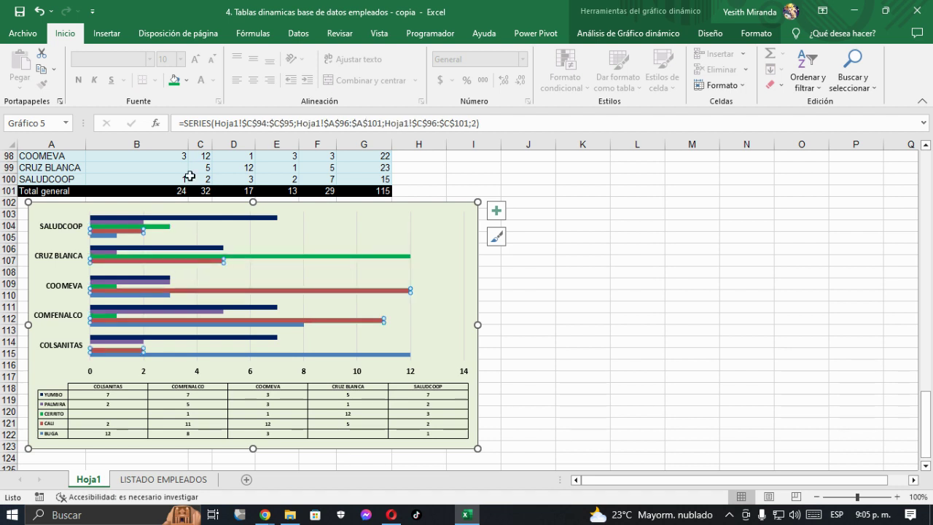
pyautogui.click(186, 80)
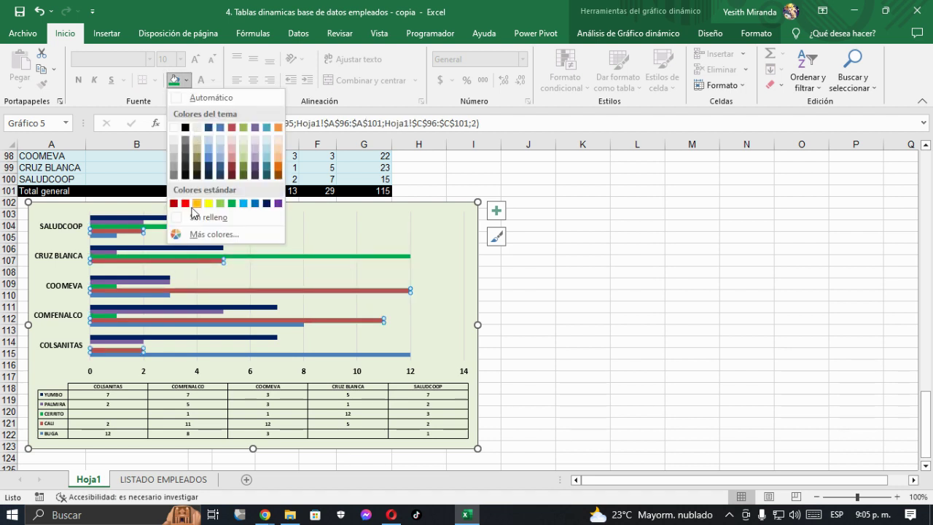
pyautogui.click(185, 203)
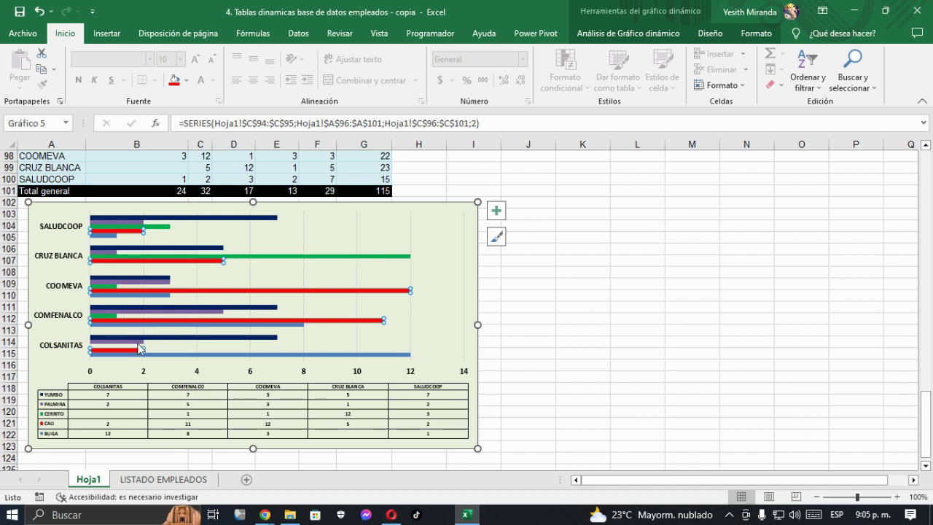
# Recolour the PALMIRA bar series with the standard purple fill.
pyautogui.click(165, 283)
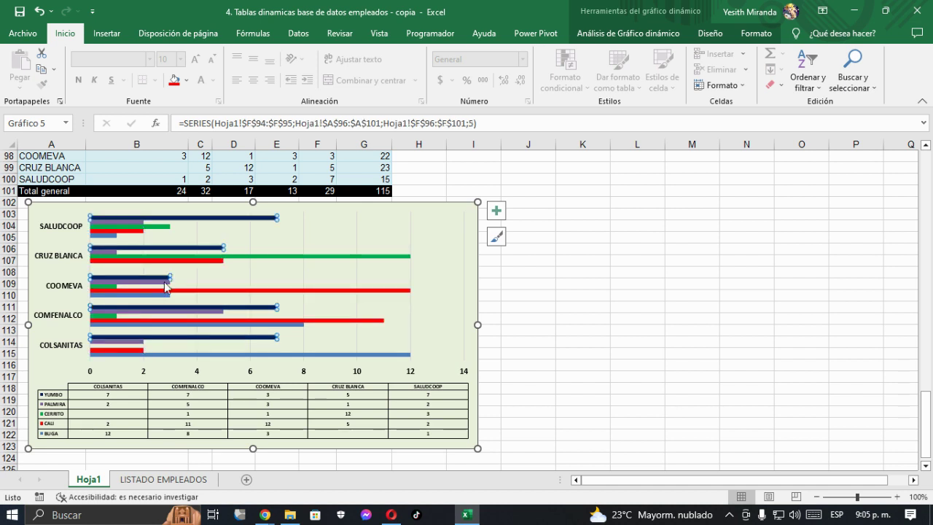
pyautogui.click(187, 80)
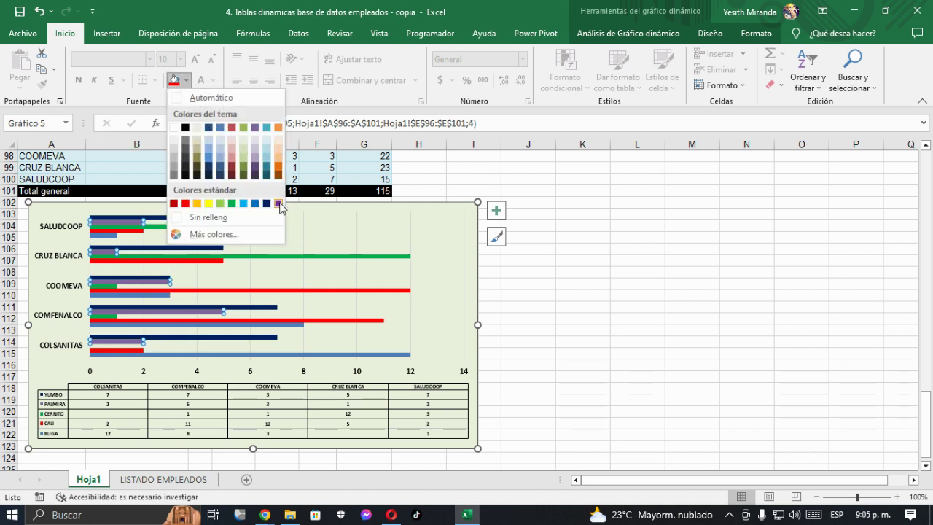
pyautogui.click(279, 203)
pyautogui.click(552, 319)
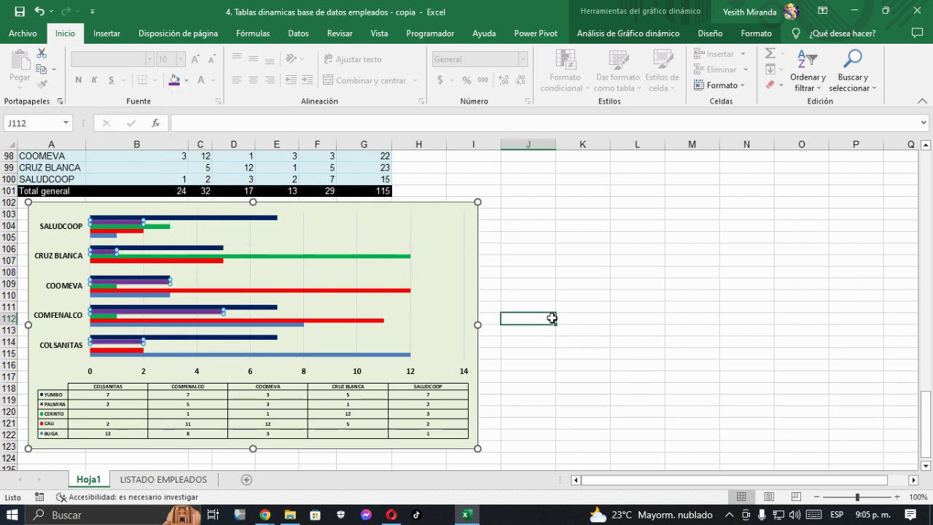
# Add a chart title element to the employees bar chart.
pyautogui.click(478, 218)
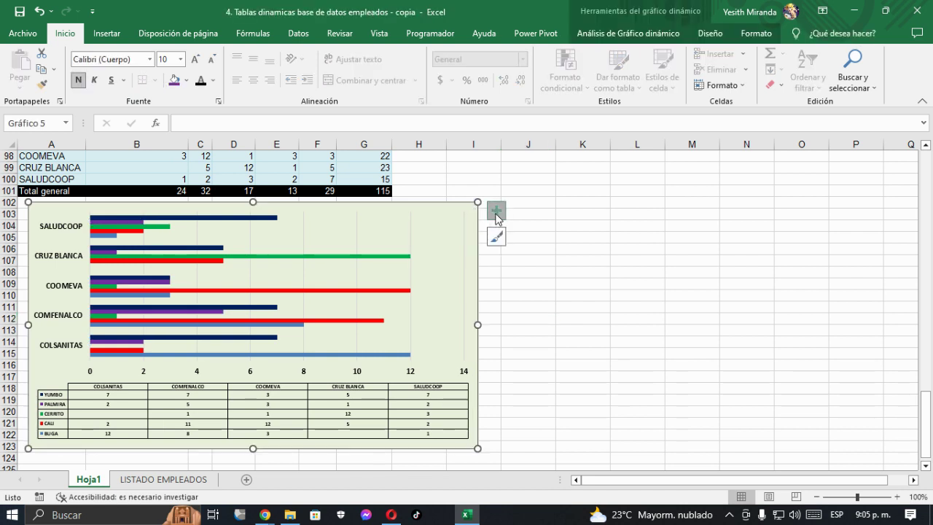
pyautogui.click(496, 211)
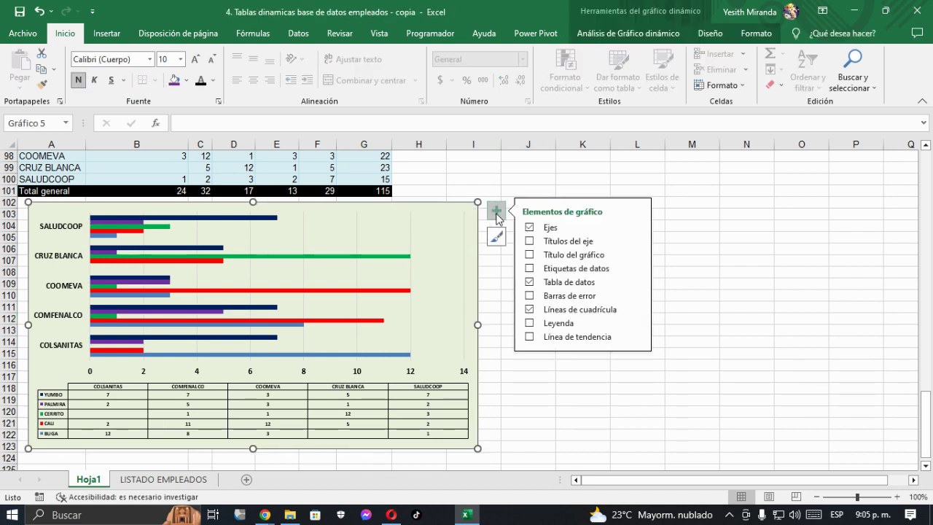
pyautogui.click(530, 255)
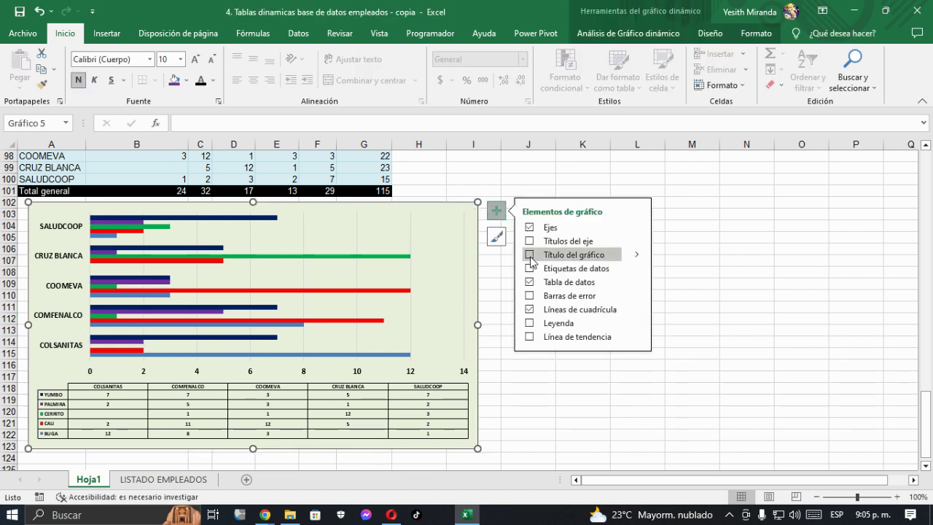
pyautogui.click(492, 299)
pyautogui.scroll(2, 490, 303)
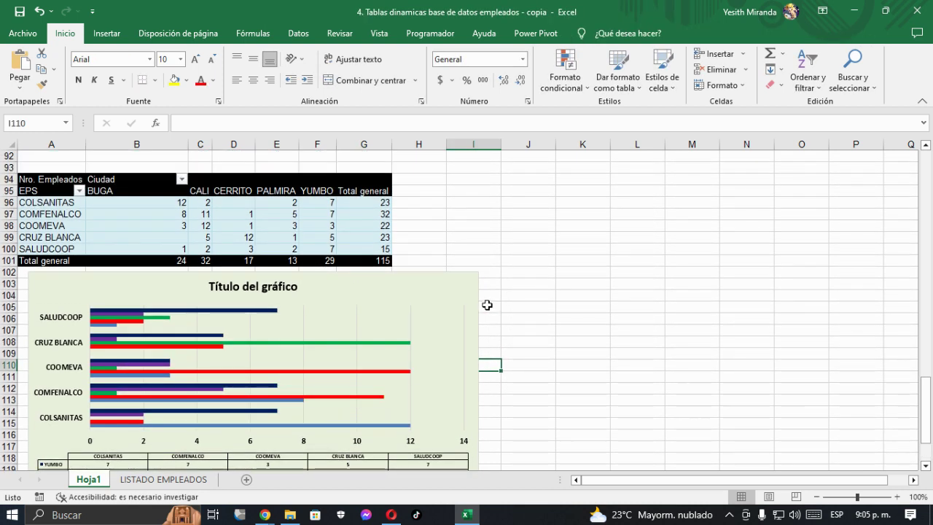
pyautogui.scroll(-1, 486, 305)
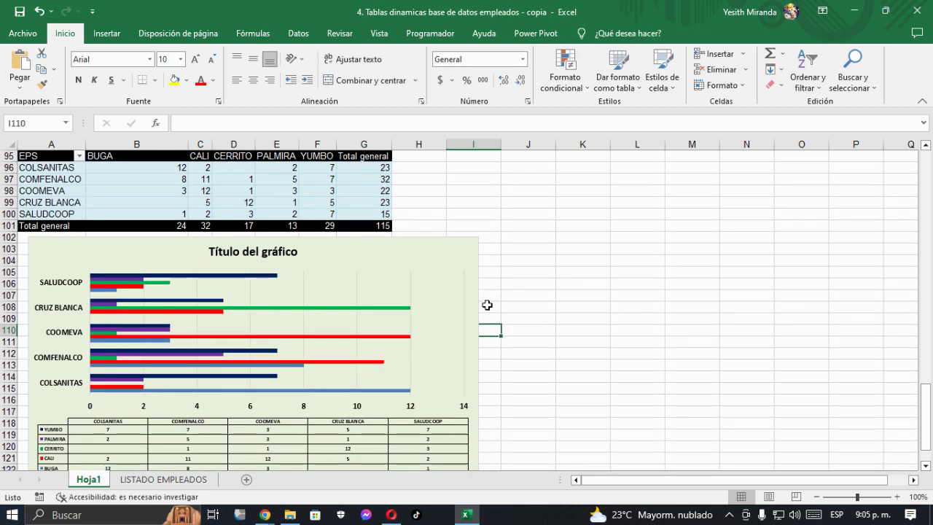
pyautogui.scroll(1, 487, 304)
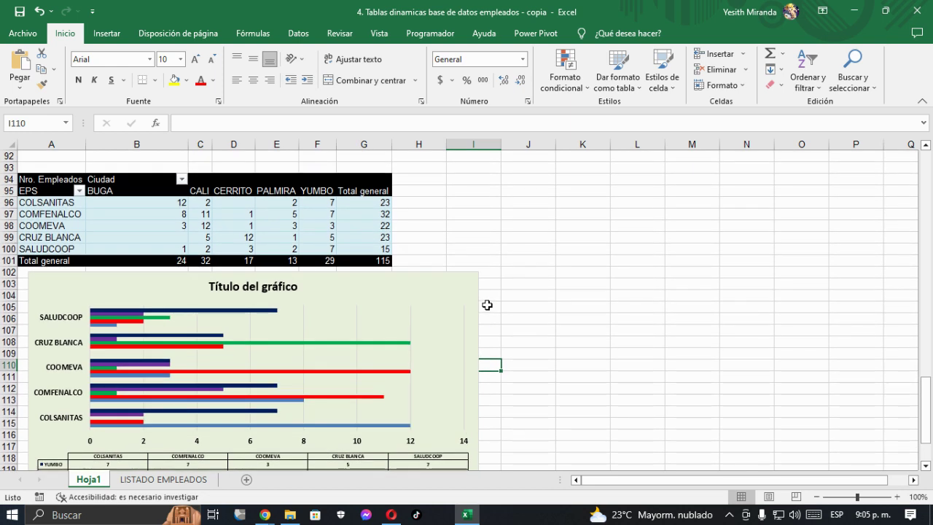
# Replace the placeholder chart title with "Nro. Empleados por EPS por Ciudad".
pyautogui.click(211, 286)
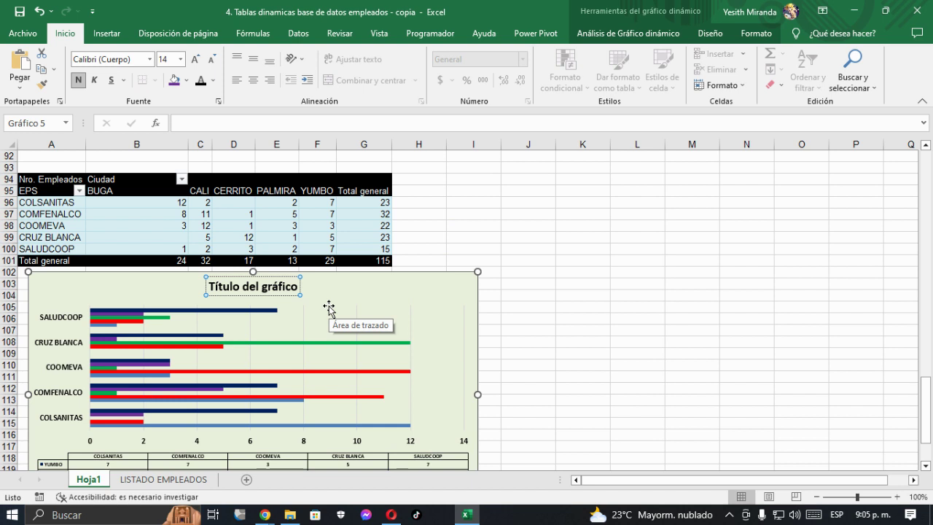
pyautogui.write('Nro. ')
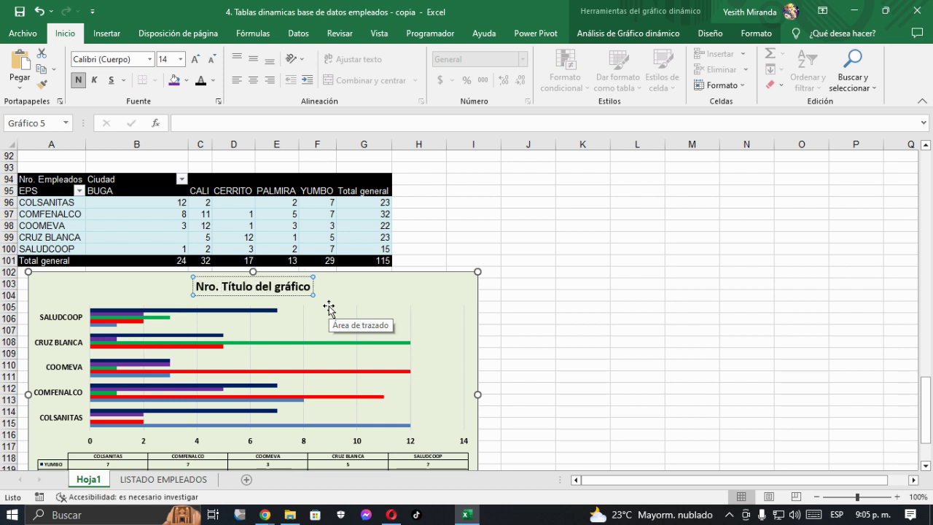
pyautogui.write('Empl')
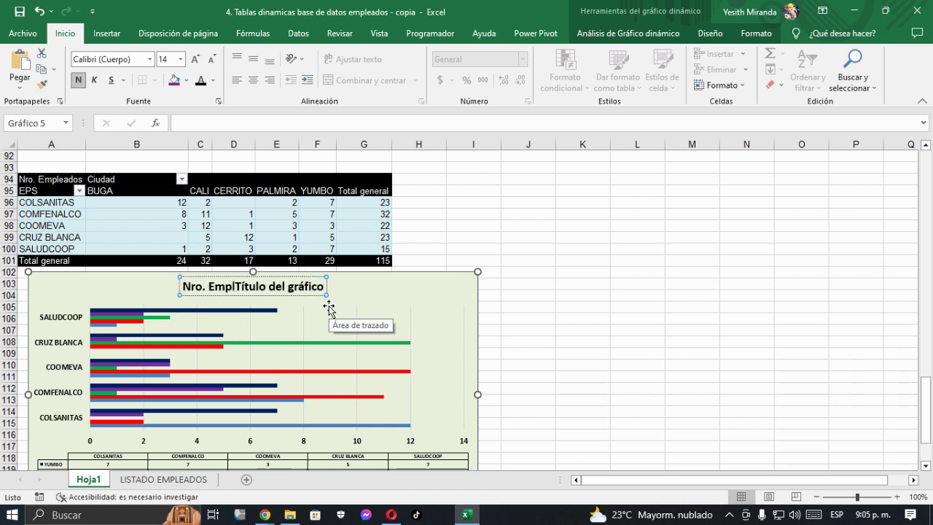
pyautogui.write('eados por')
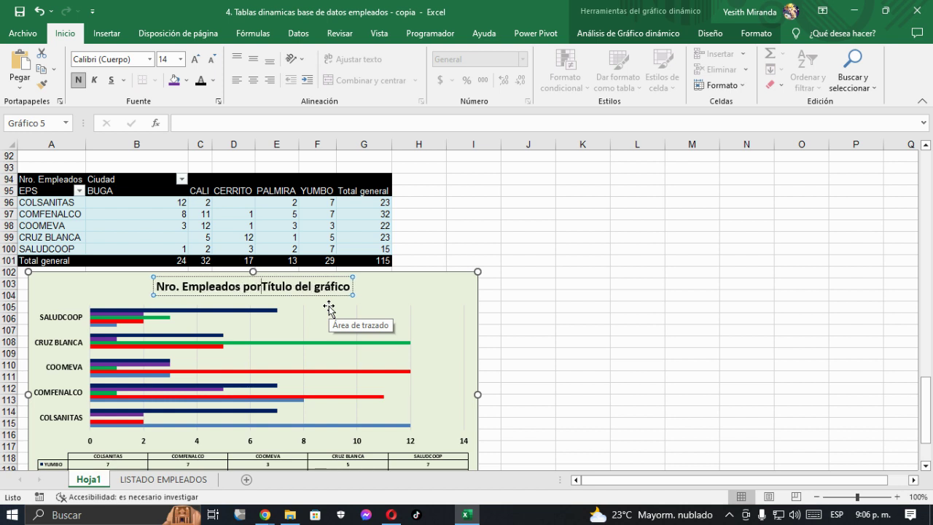
pyautogui.write(' EPS')
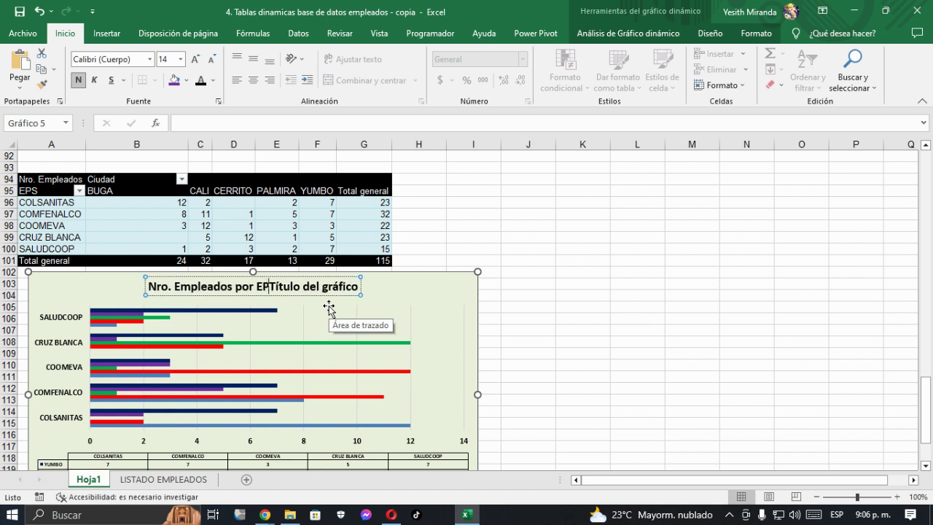
pyautogui.press('Delete')
pyautogui.press('Delete')
pyautogui.press('Delete')
pyautogui.press('Delete')
pyautogui.press('Delete')
pyautogui.press('Delete')
pyautogui.press('Delete')
pyautogui.press('Delete')
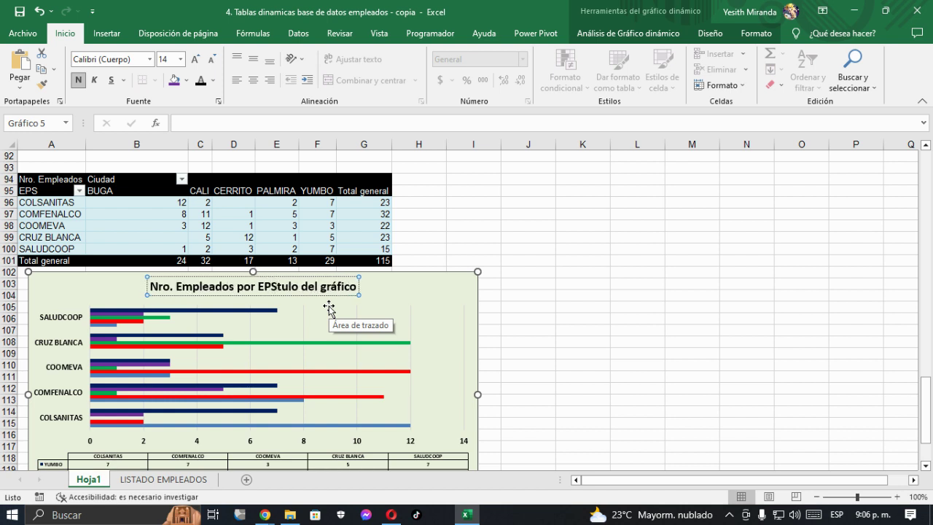
pyautogui.press('Delete')
pyautogui.press('Delete')
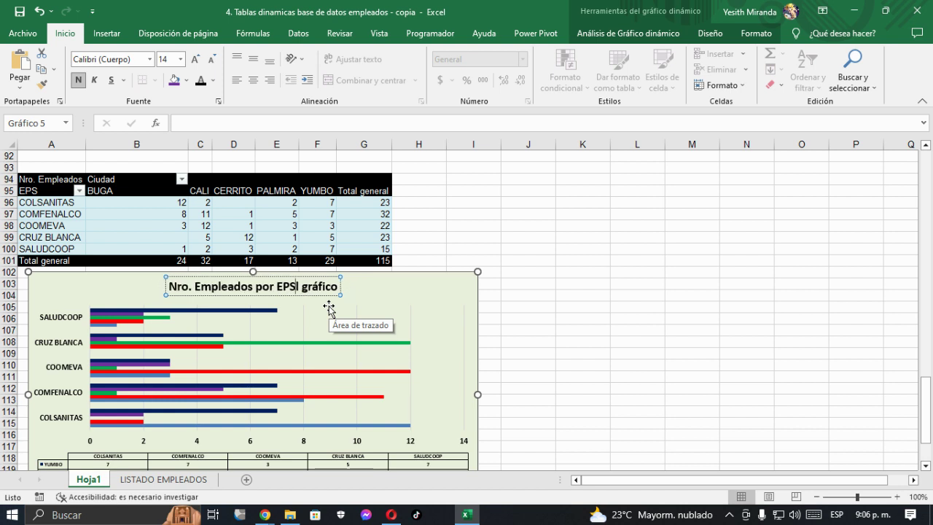
pyautogui.press('Delete')
pyautogui.press('Delete')
pyautogui.press('Delete')
pyautogui.press('Delete')
pyautogui.press('Delete')
pyautogui.press('Delete')
pyautogui.press('Delete')
pyautogui.press('Delete')
pyautogui.write('po')
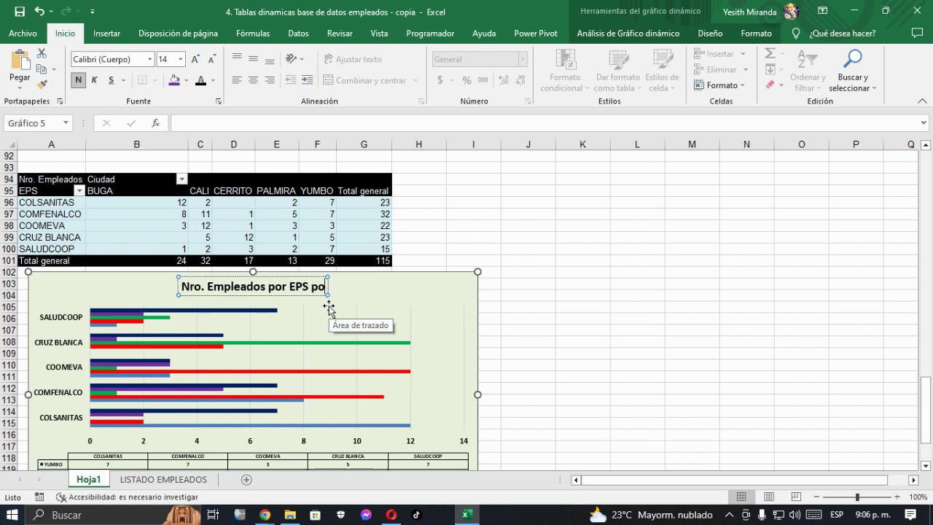
pyautogui.write('r Ciudad')
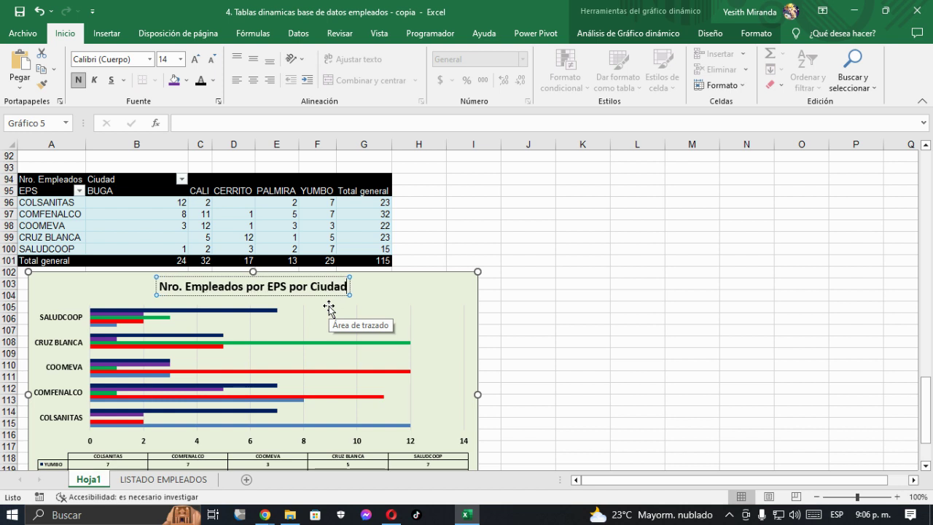
pyautogui.click(459, 225)
pyautogui.click(406, 298)
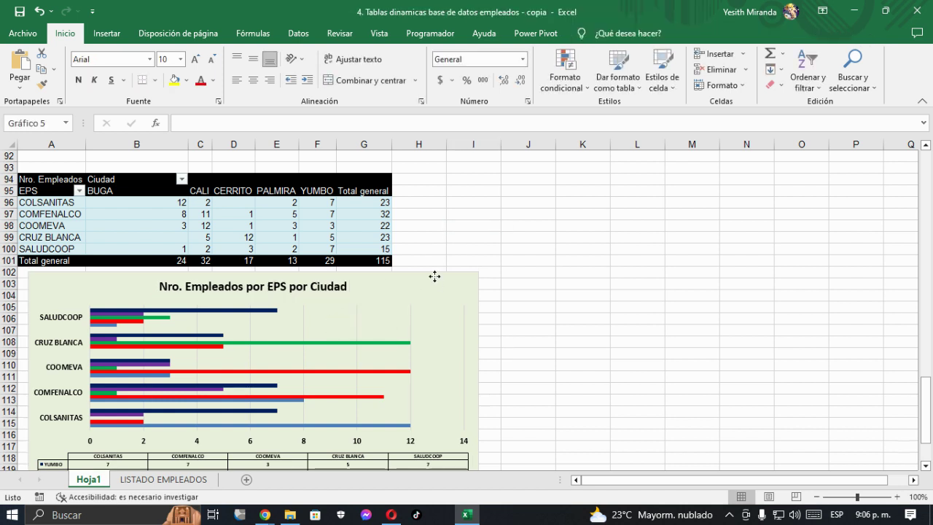
# Give the chart area an outline in the automatic colour with a thickness of 4½ pt.
pyautogui.scroll(-2, 354, 333)
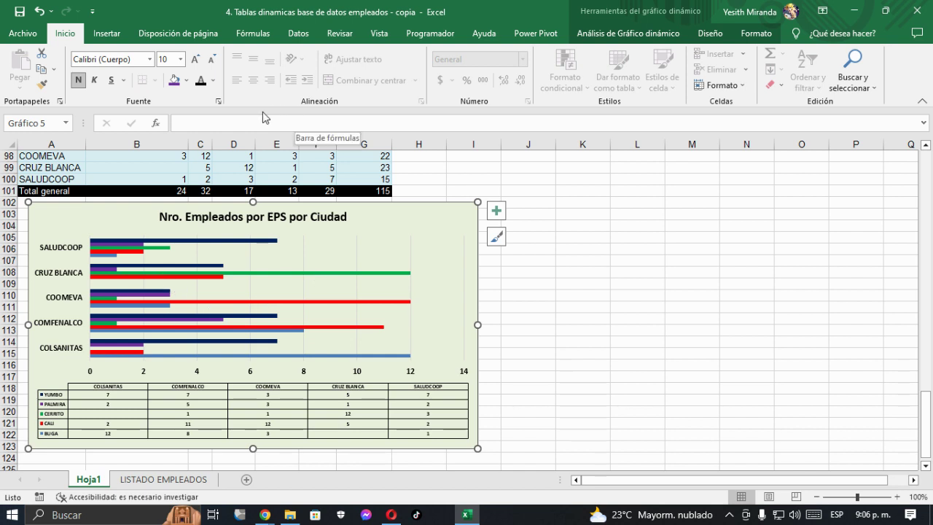
pyautogui.click(756, 33)
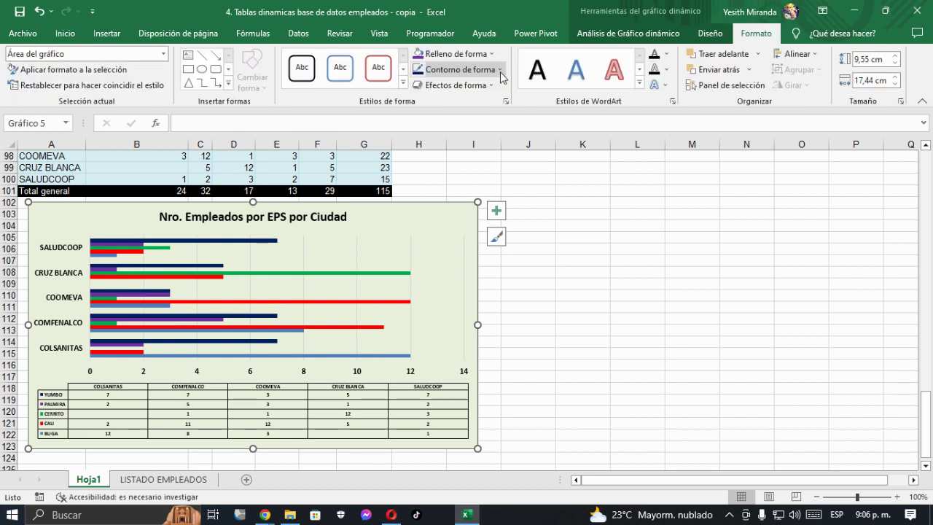
pyautogui.click(502, 70)
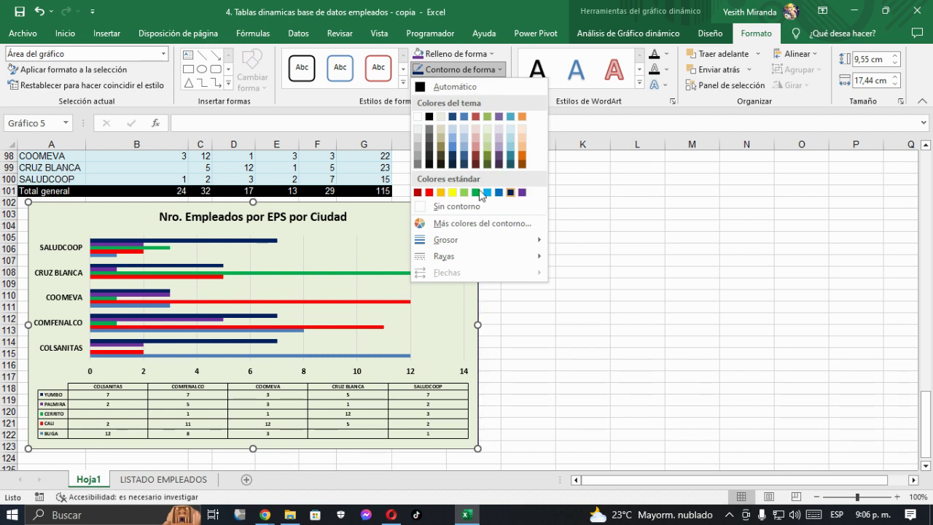
pyautogui.click(437, 86)
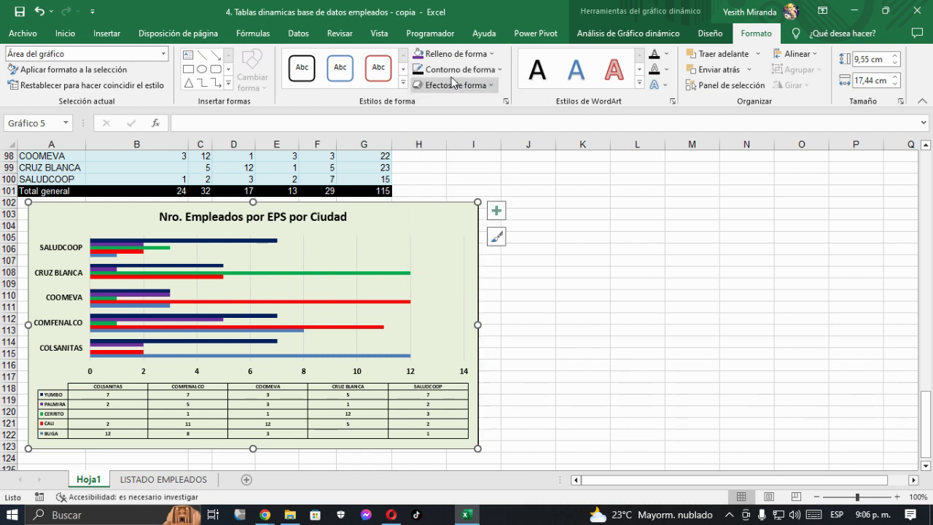
pyautogui.click(457, 69)
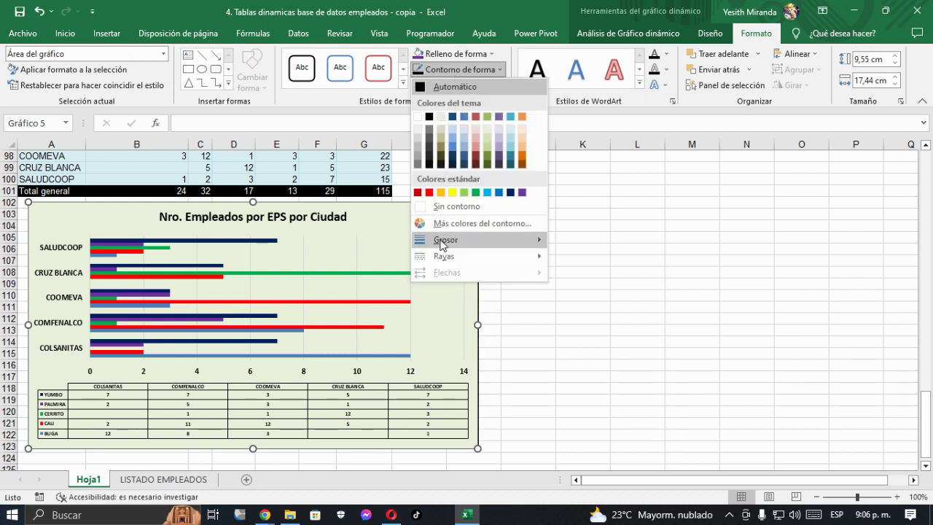
pyautogui.moveTo(442, 245)
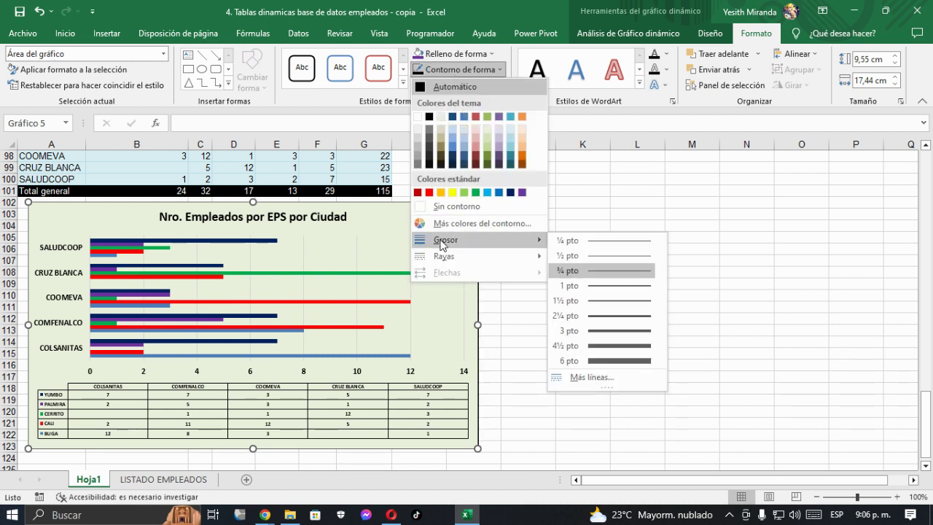
pyautogui.click(609, 345)
pyautogui.click(593, 255)
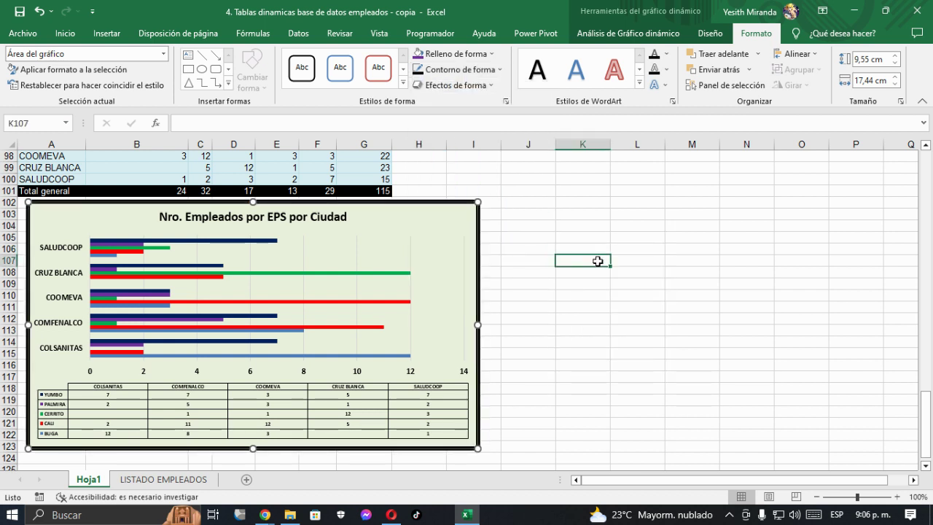
# Nudge the whole chart very slightly to the left beneath the pivot table.
pyautogui.scroll(4, 601, 261)
pyautogui.scroll(3, 601, 261)
pyautogui.scroll(-6, 602, 261)
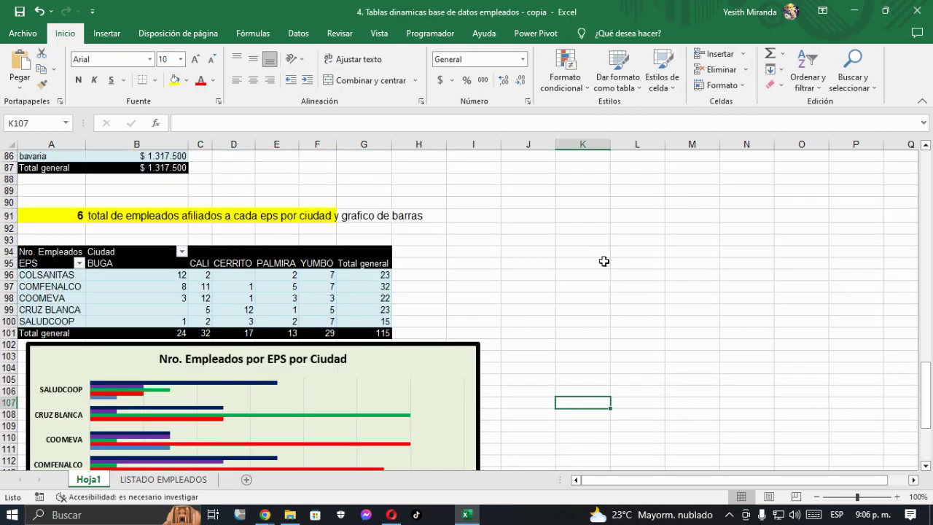
pyautogui.moveTo(446, 242); pyautogui.dragTo(442, 242)
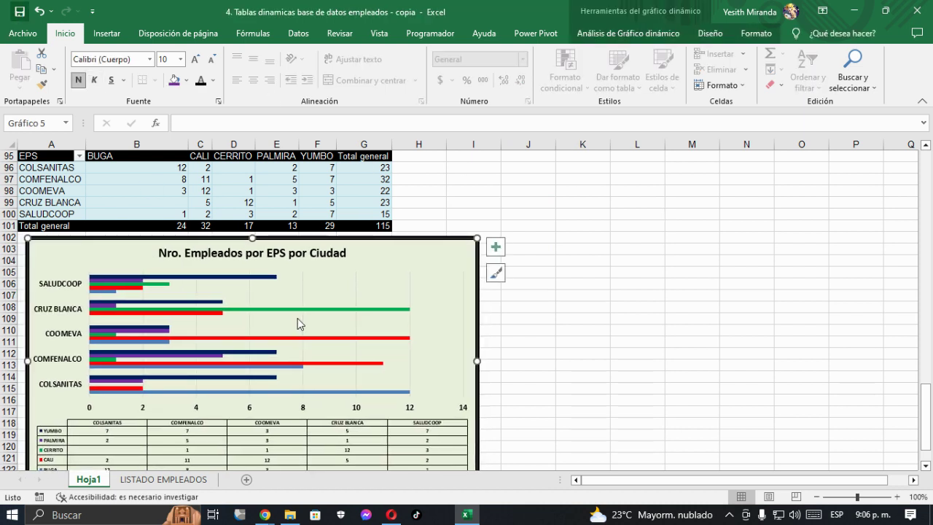
# On the LISTADO EMPLEADOS sheet, highlight the question 7 row, A13:D13, with yellow fill.
pyautogui.click(163, 480)
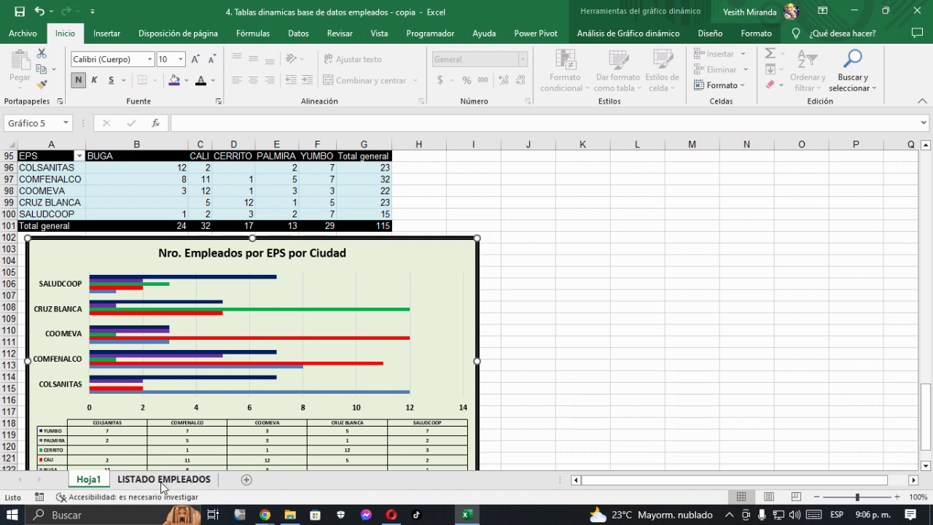
pyautogui.moveTo(37, 260)
pyautogui.mouseDown()
pyautogui.moveTo(272, 256)
pyautogui.moveTo(310, 278)
pyautogui.mouseUp()
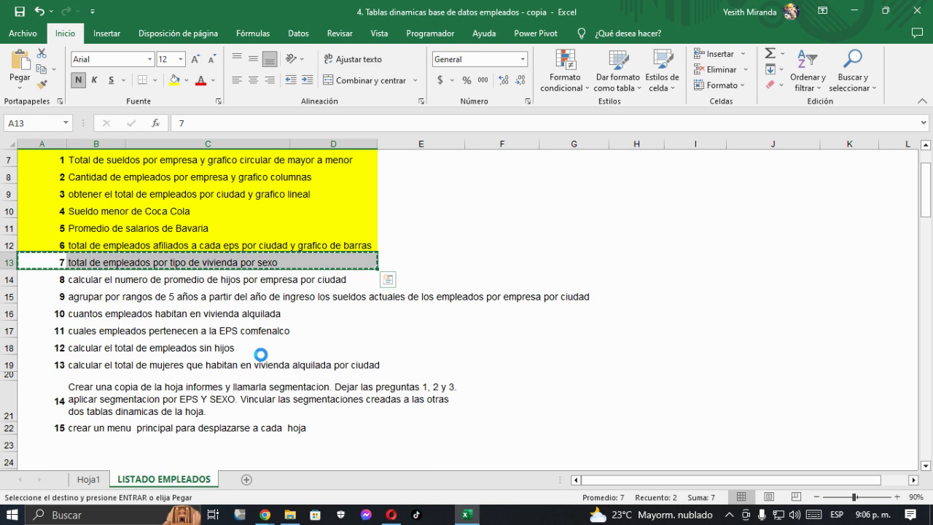
pyautogui.moveTo(49, 265); pyautogui.dragTo(343, 259)
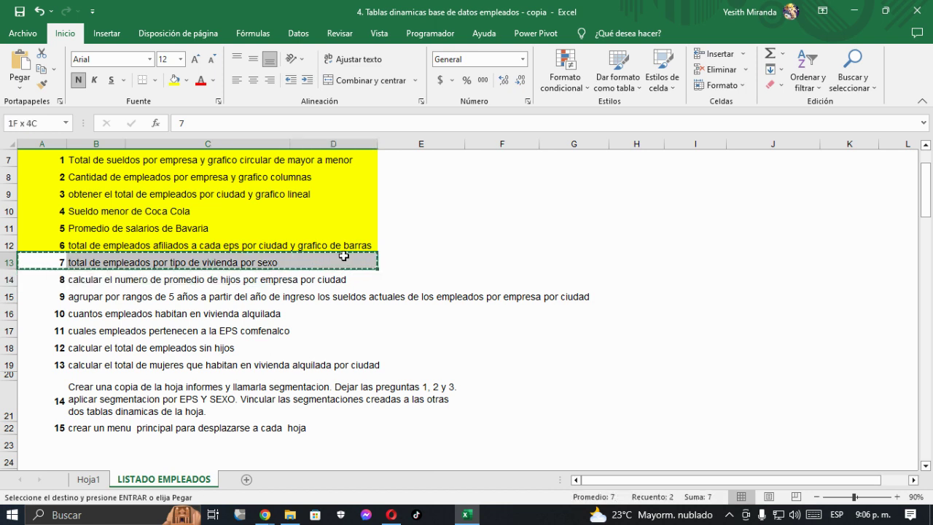
pyautogui.click(180, 82)
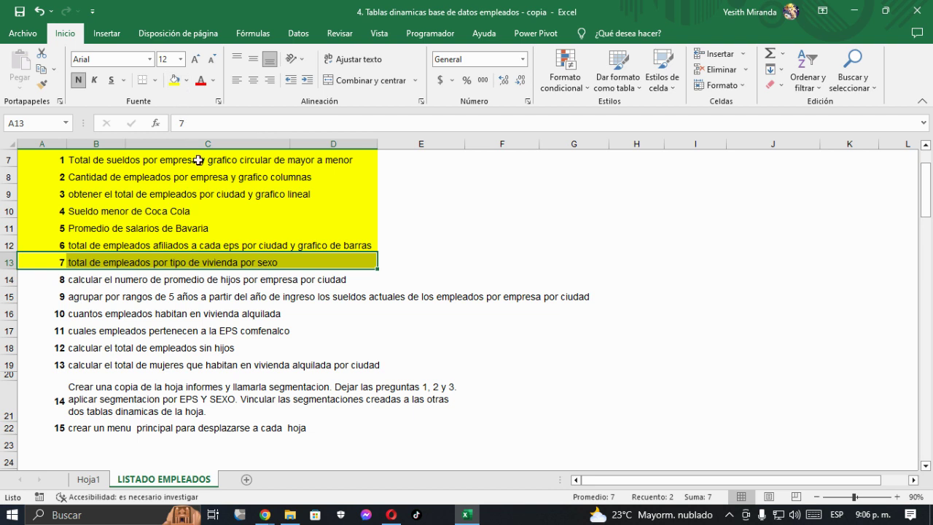
# Copy the question 7 row to A127 on Hoja1 and extend its yellow fill over E127:F127.
pyautogui.hotkey('ctrl', 'c')
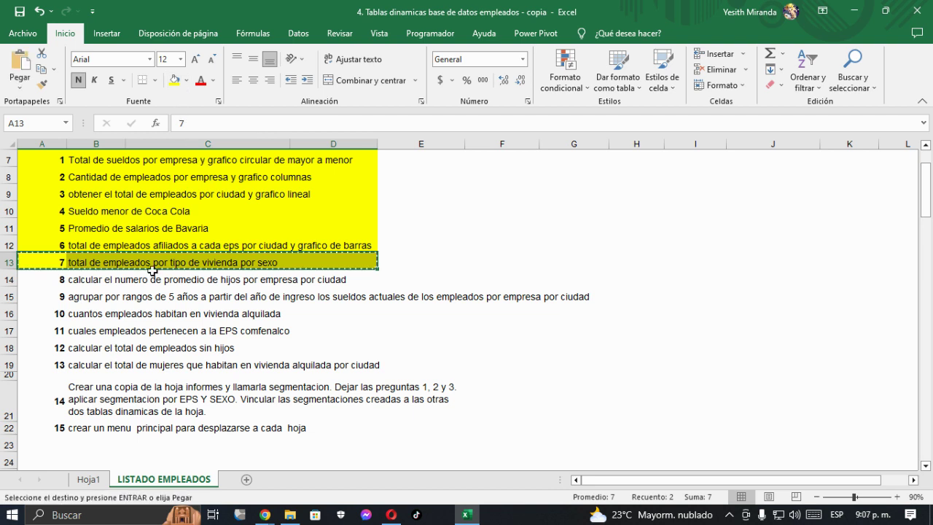
pyautogui.click(89, 479)
pyautogui.scroll(-5, 70, 443)
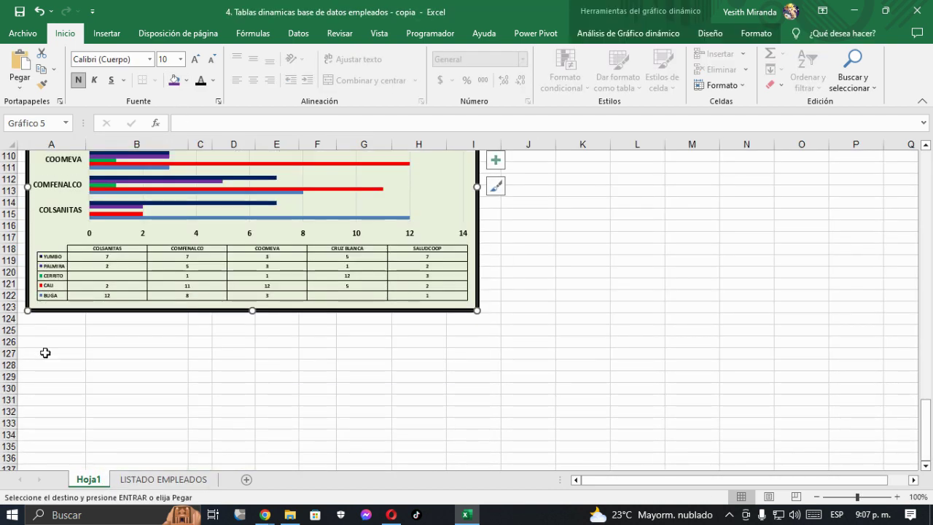
pyautogui.click(41, 349)
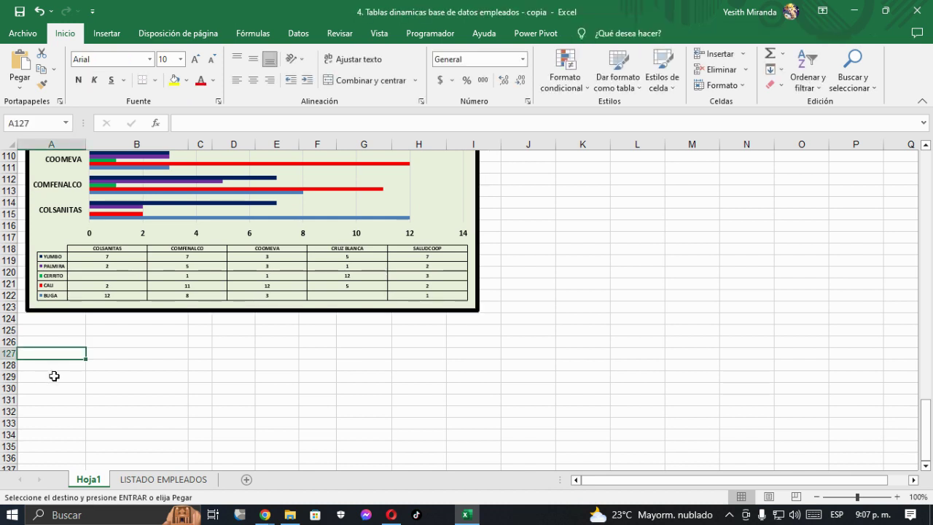
pyautogui.hotkey('ctrl', 'v')
pyautogui.moveTo(262, 355); pyautogui.dragTo(314, 357)
pyautogui.click(174, 80)
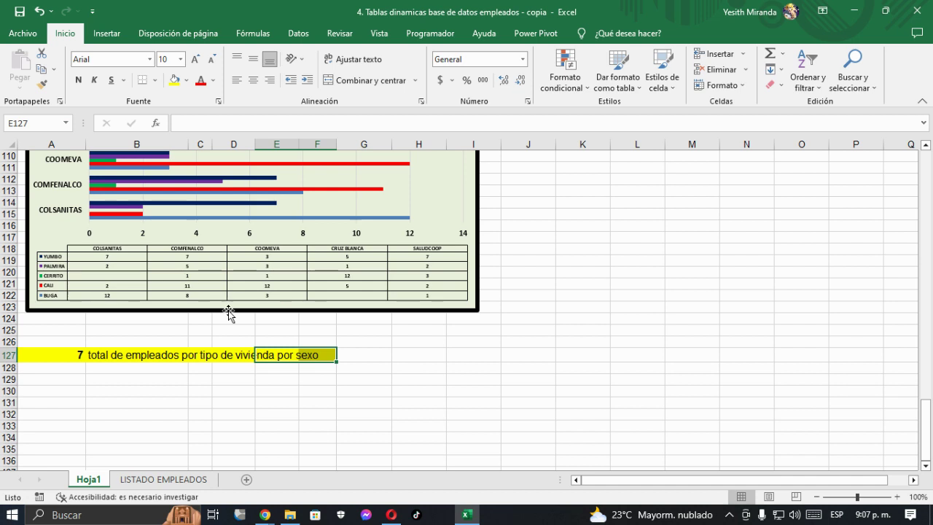
# Copy the employees-by-city pivot table under question 3, A53:B59, to A131 beneath the question 7 heading.
pyautogui.click(91, 397)
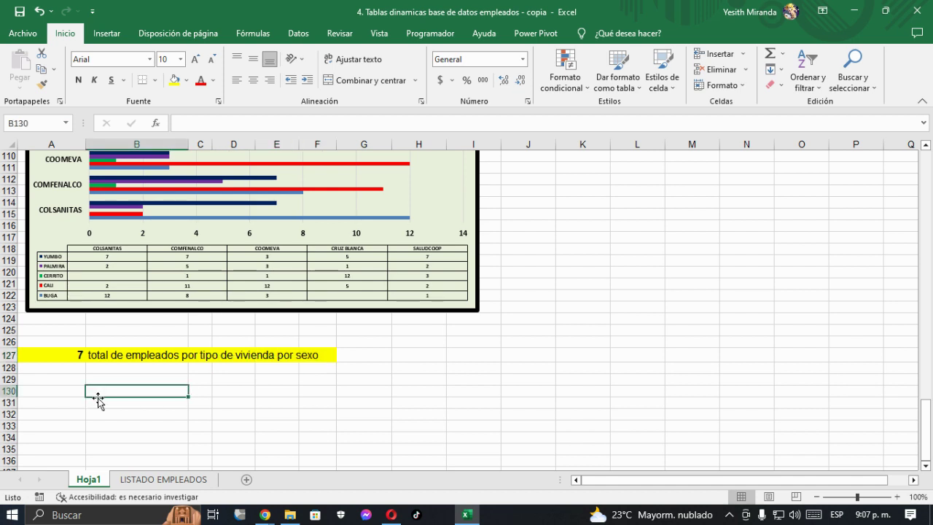
pyautogui.scroll(1, 99, 400)
pyautogui.scroll(17, 98, 399)
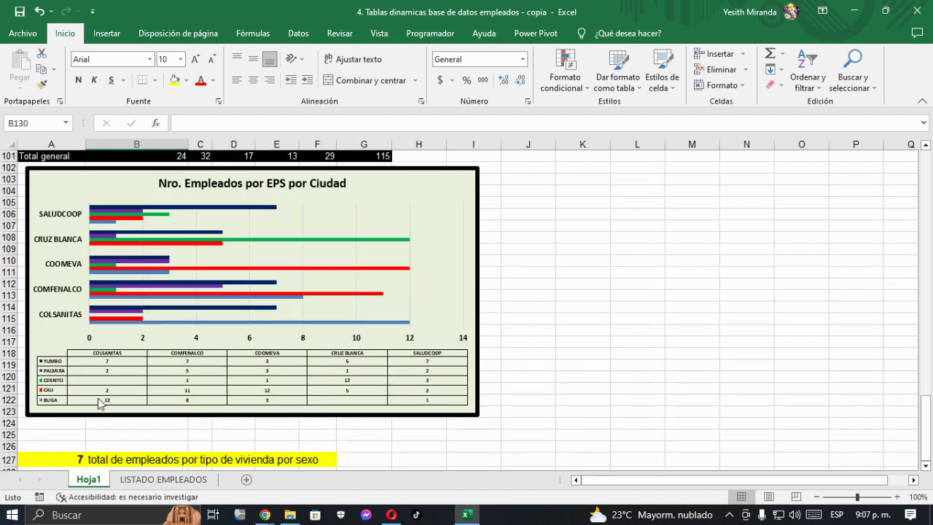
pyautogui.scroll(4, 98, 399)
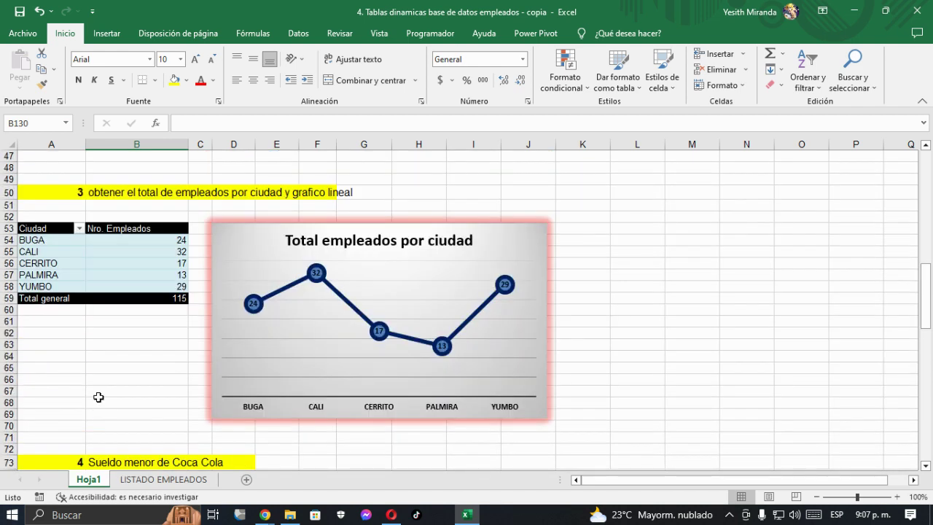
pyautogui.moveTo(38, 227); pyautogui.dragTo(139, 298)
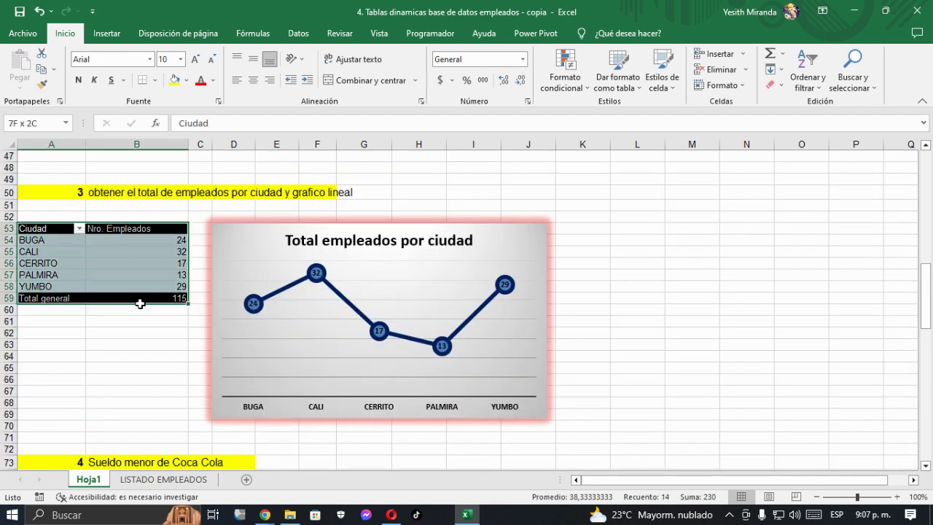
pyautogui.hotkey('ctrl', 'c')
pyautogui.scroll(-6, 140, 301)
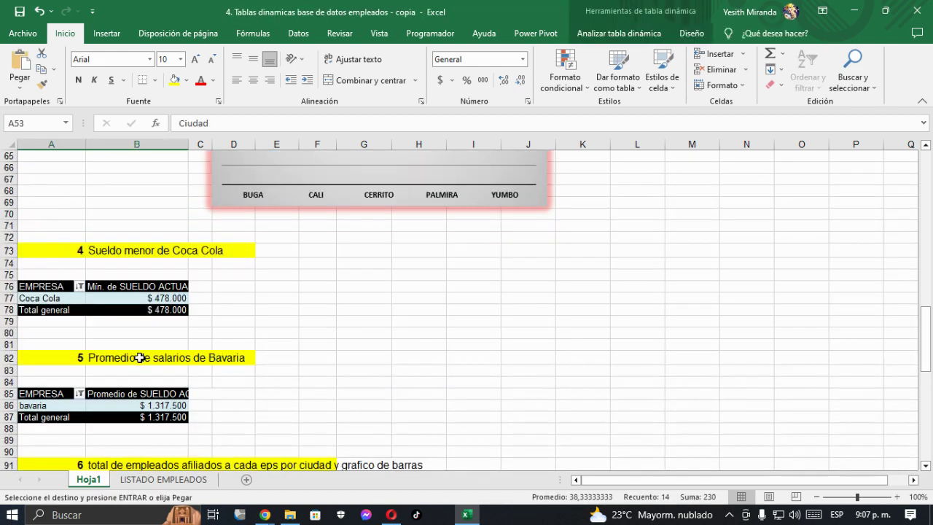
pyautogui.scroll(-18, 139, 358)
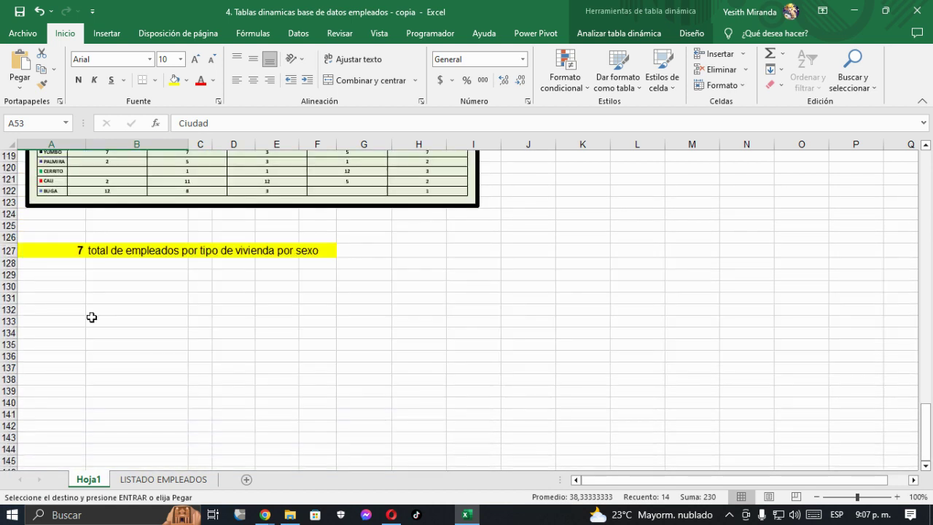
pyautogui.click(70, 296)
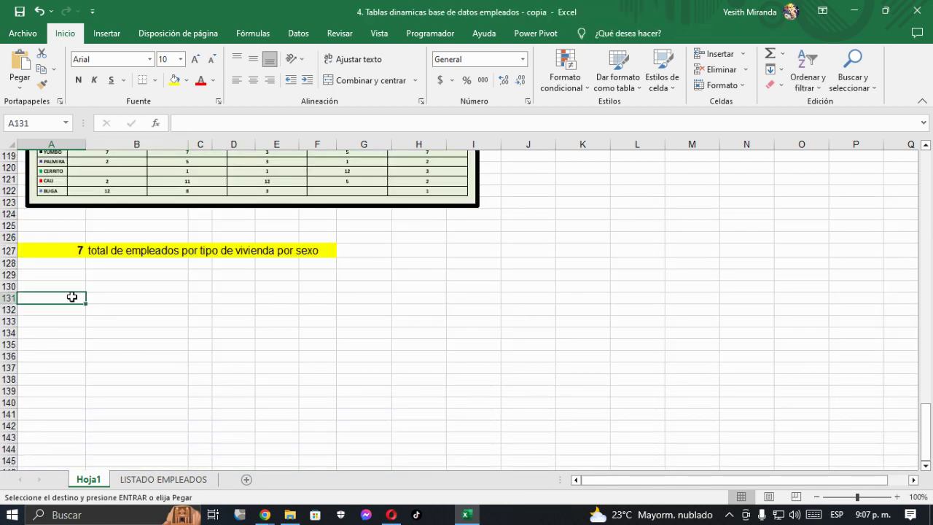
pyautogui.hotkey('ctrl', 'v')
# In the question 7 pivot table, remove CIUDAD and place TIPO DE VIVIENDA in the rows and SEXO in the columns.
pyautogui.click(133, 309)
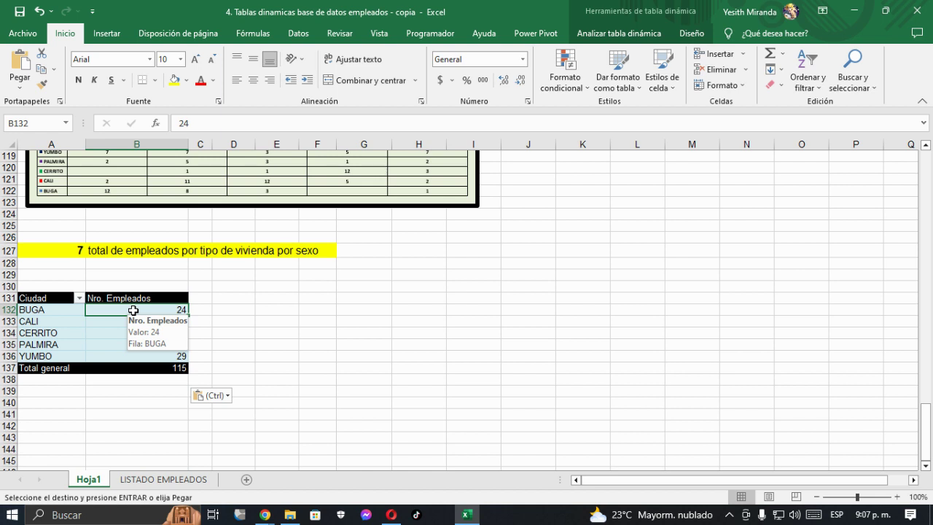
pyautogui.rightClick(112, 313)
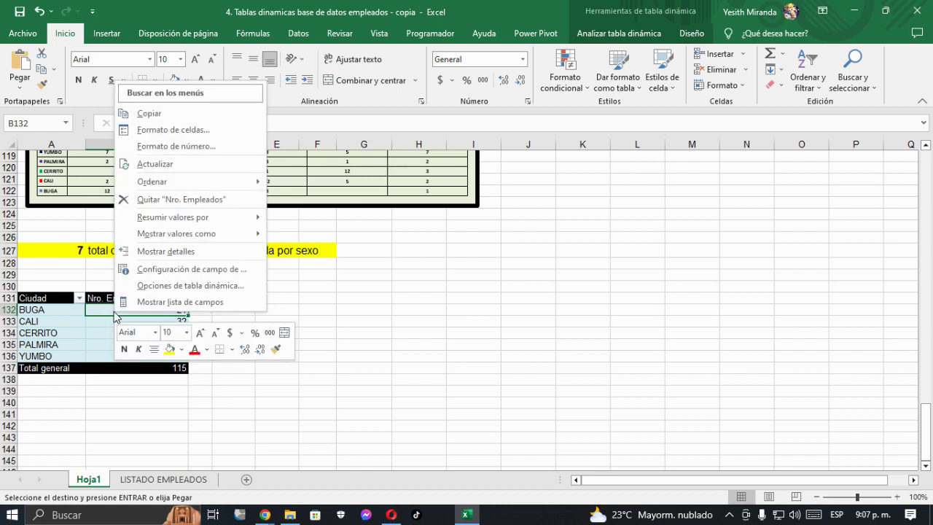
pyautogui.click(153, 303)
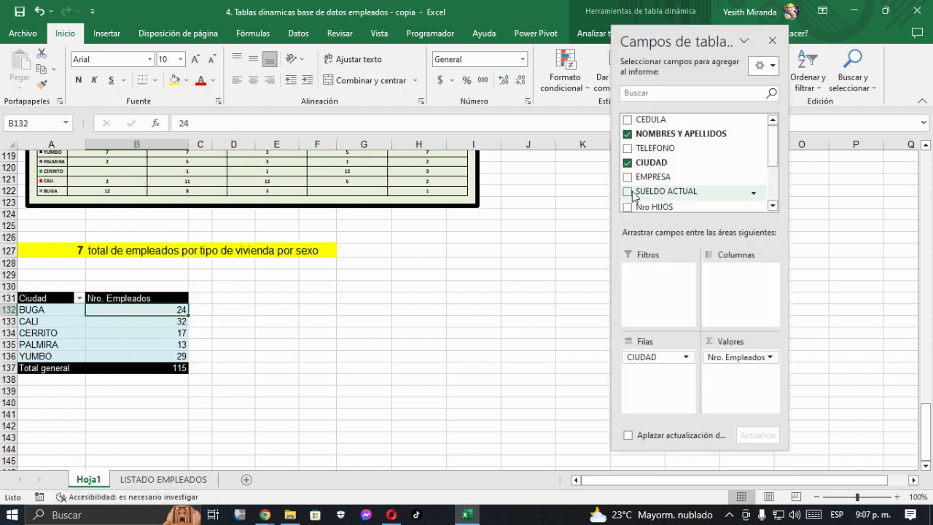
pyautogui.click(628, 164)
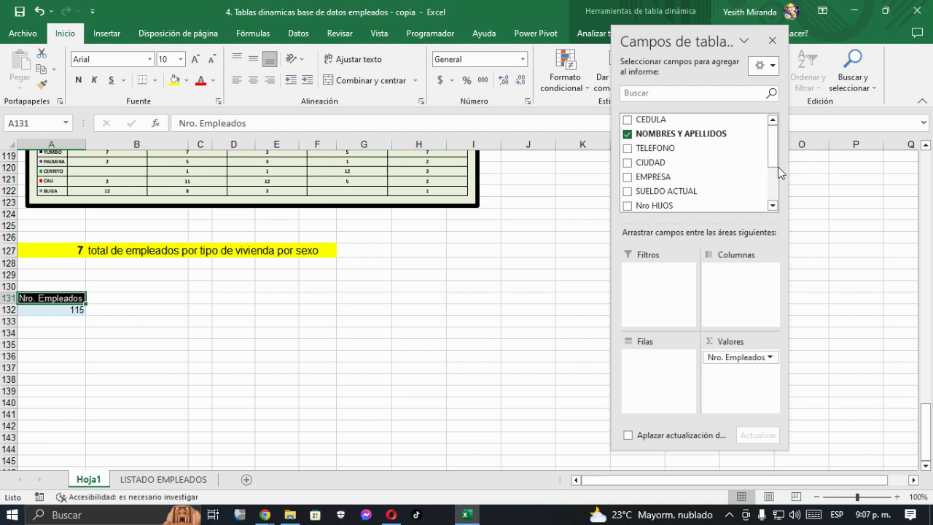
pyautogui.moveTo(773, 164); pyautogui.dragTo(772, 194)
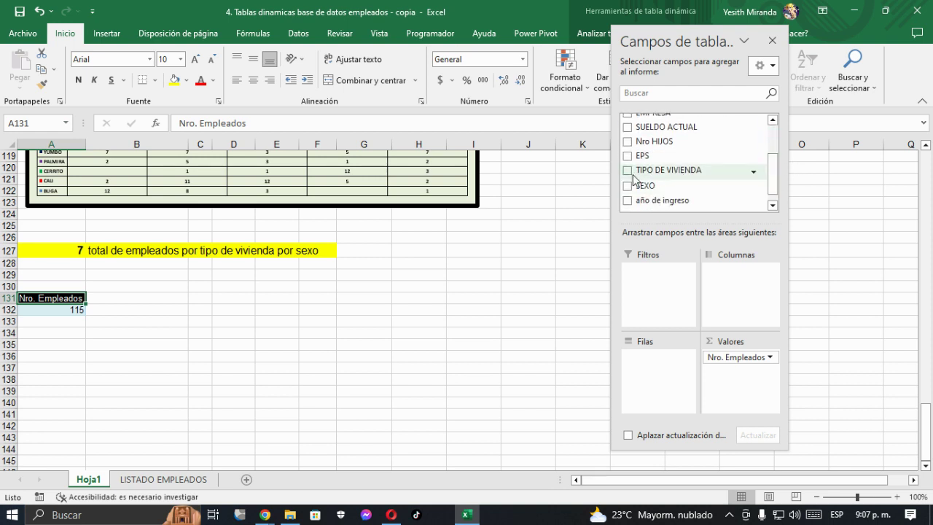
pyautogui.click(628, 172)
pyautogui.click(627, 185)
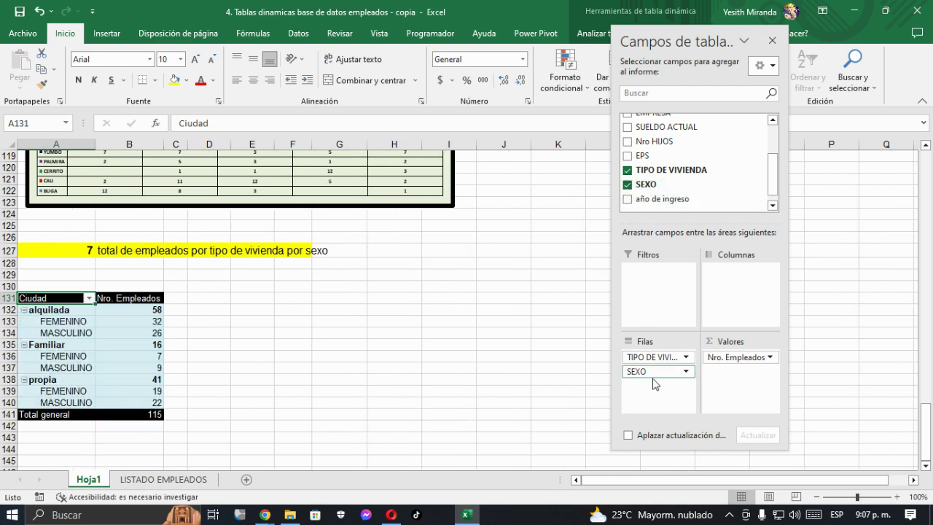
pyautogui.moveTo(645, 373); pyautogui.dragTo(747, 278)
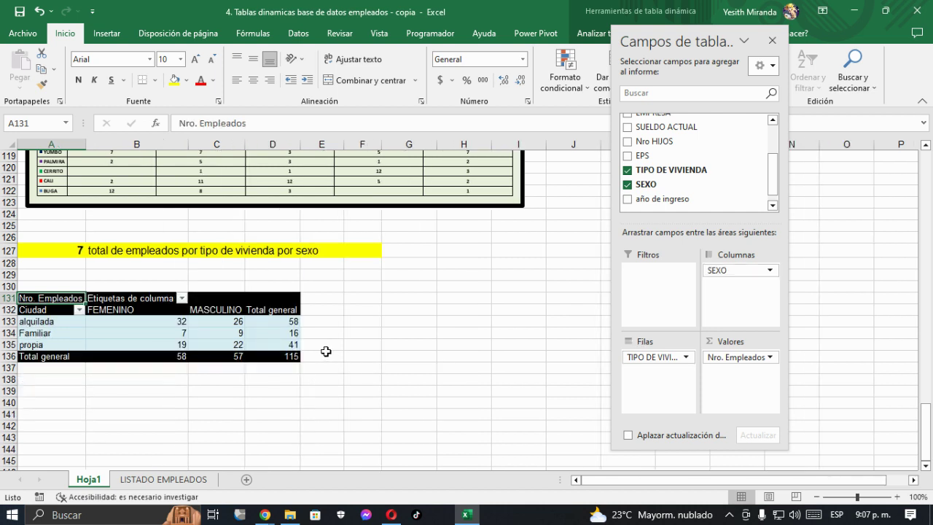
# Rename the row header of the question 7 pivot table, cell A132, as "Tipo Vivienda".
pyautogui.scroll(-2, 371, 365)
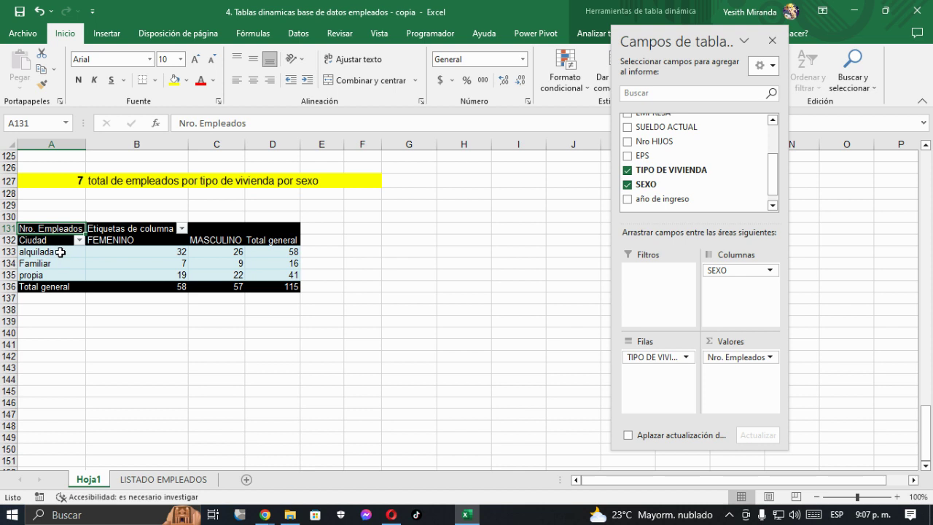
pyautogui.click(41, 243)
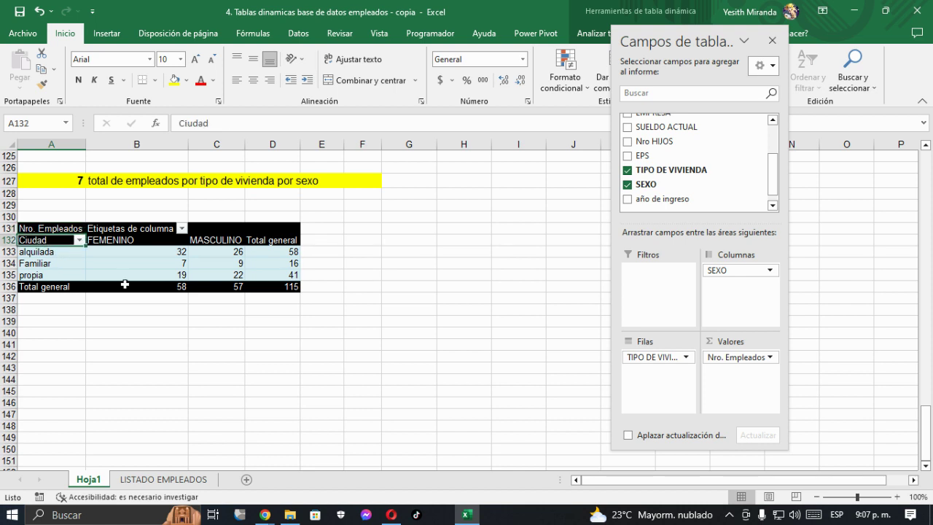
pyautogui.write('Tipo')
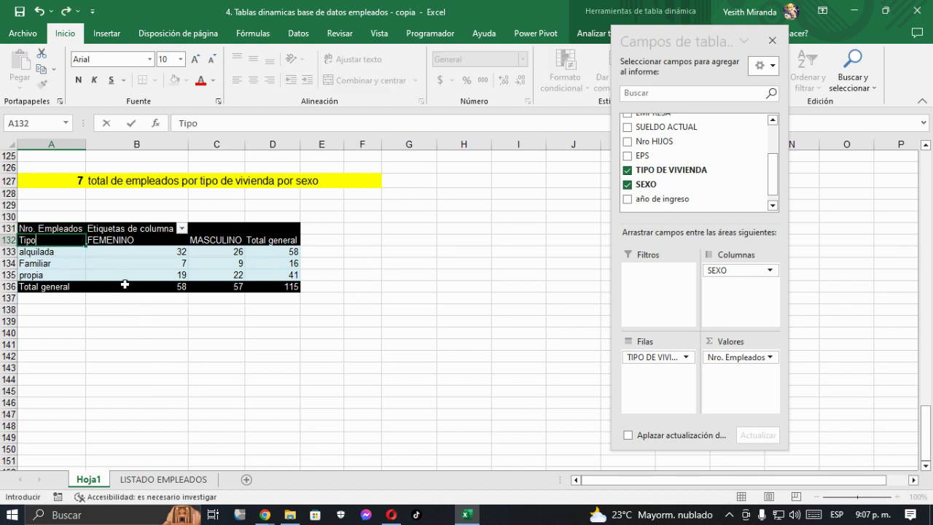
pyautogui.write(' Vivienda')
pyautogui.press('Return')
# Rename the column header of the question 7 pivot table, cell B131, as "Sexo".
pyautogui.press('Up')
pyautogui.press('Right')
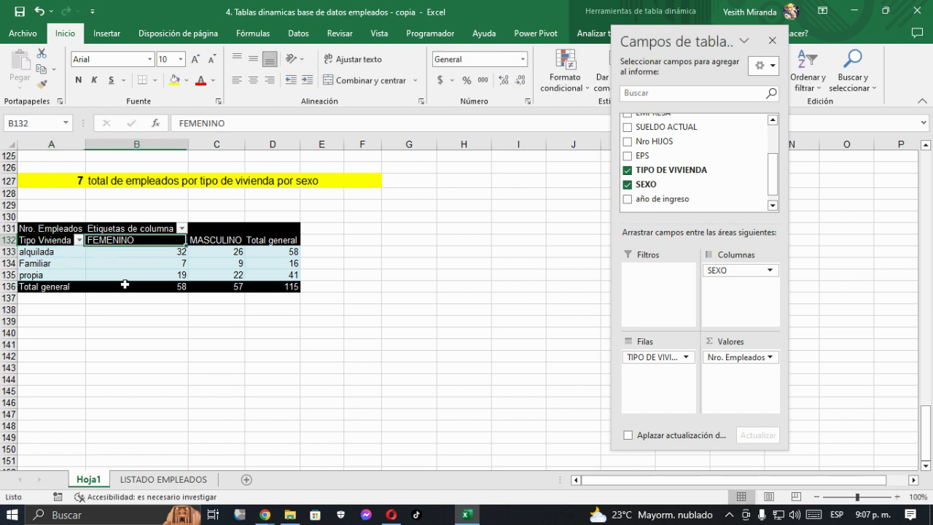
pyautogui.press('Up')
pyautogui.write('Sex')
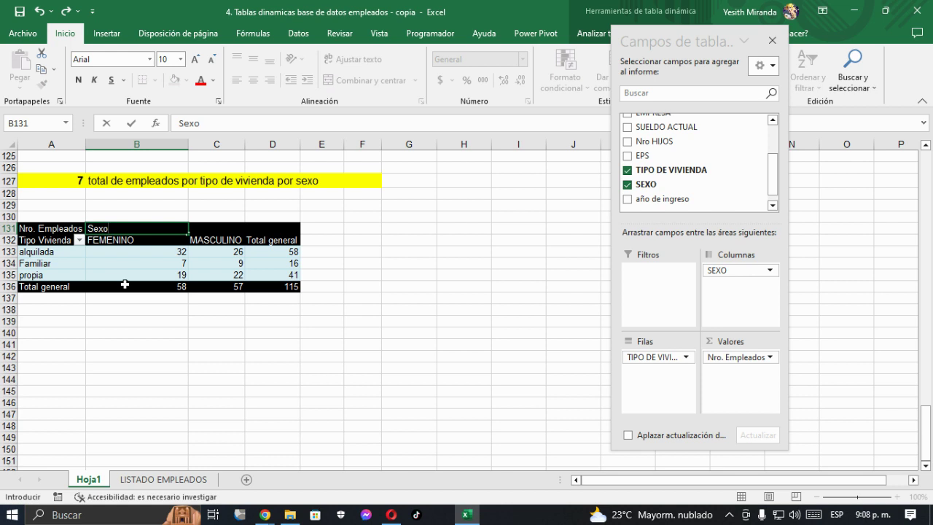
pyautogui.press('Left')
pyautogui.press('Down')
pyautogui.press('Down')
pyautogui.press('Right')
pyautogui.press('Right')
pyautogui.press('Right')
pyautogui.press('Down')
pyautogui.press('Down')
pyautogui.press('Down')
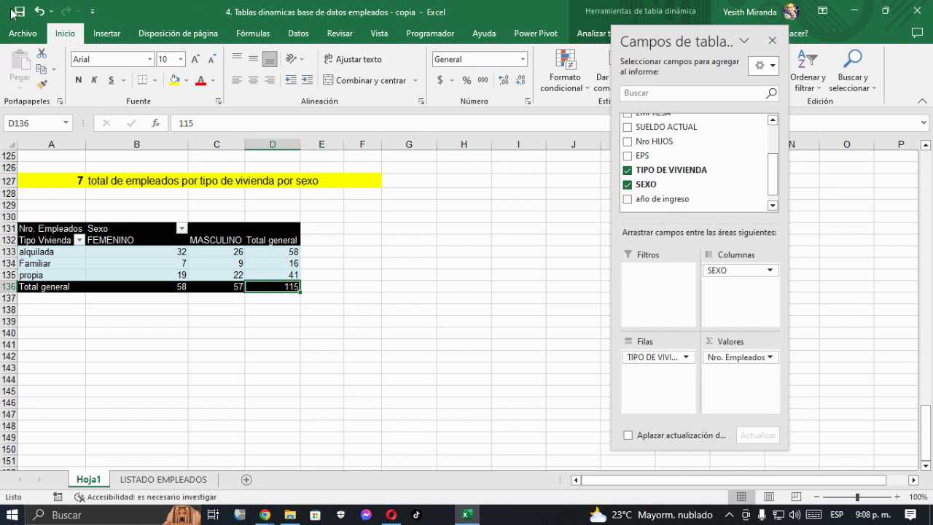
# On the LISTADO EMPLEADOS sheet, highlight the question 8 row, A14:D14, with yellow fill.
pyautogui.click(156, 478)
pyautogui.moveTo(42, 280); pyautogui.dragTo(342, 279)
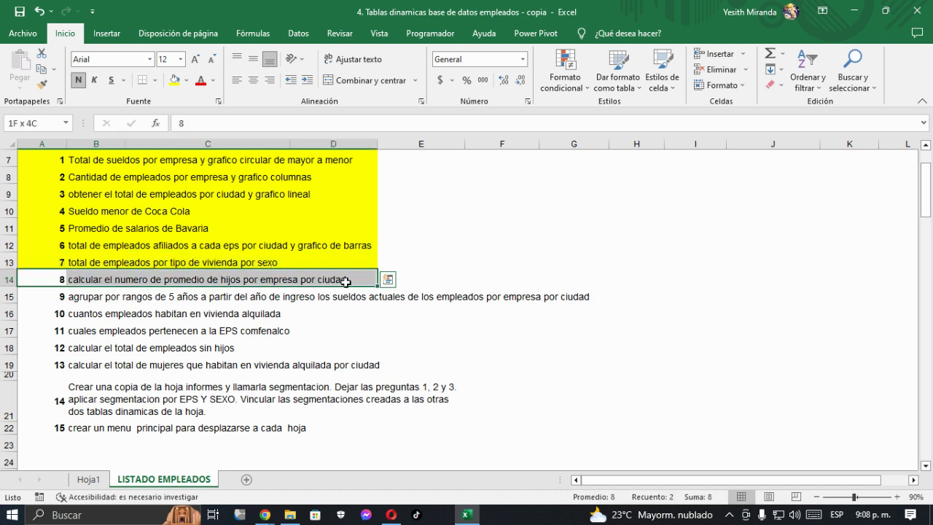
pyautogui.click(174, 81)
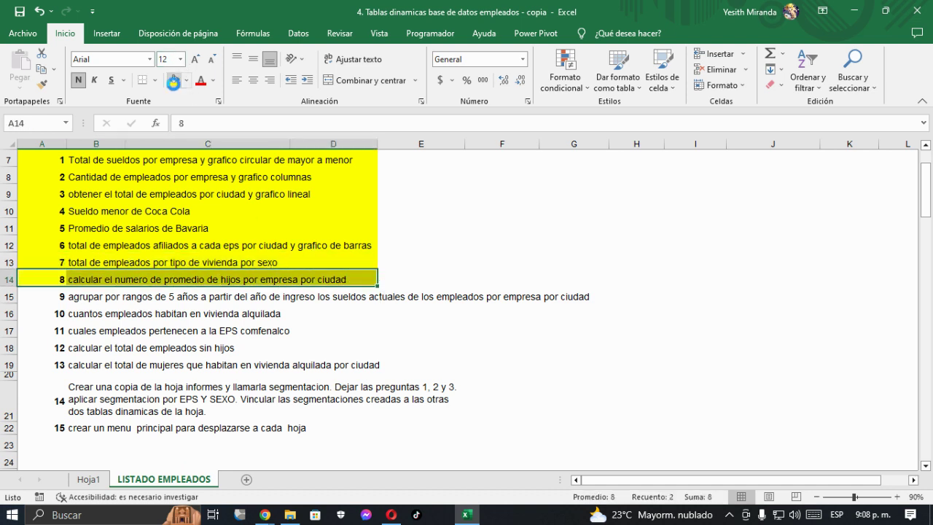
# Copy the question 8 row to A139 on Hoja1 and extend its yellow fill over E139:G139.
pyautogui.hotkey('ctrl', 'c')
pyautogui.click(86, 479)
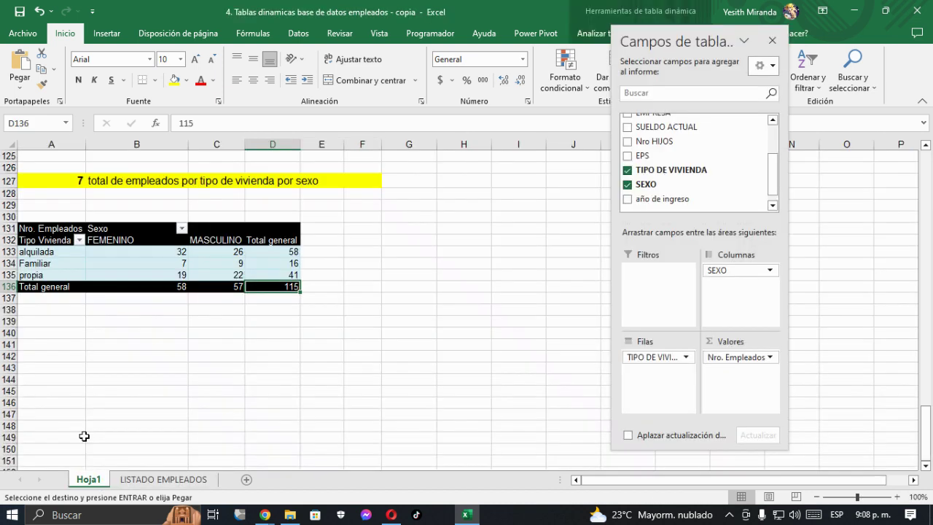
pyautogui.scroll(-2, 84, 436)
pyautogui.click(43, 250)
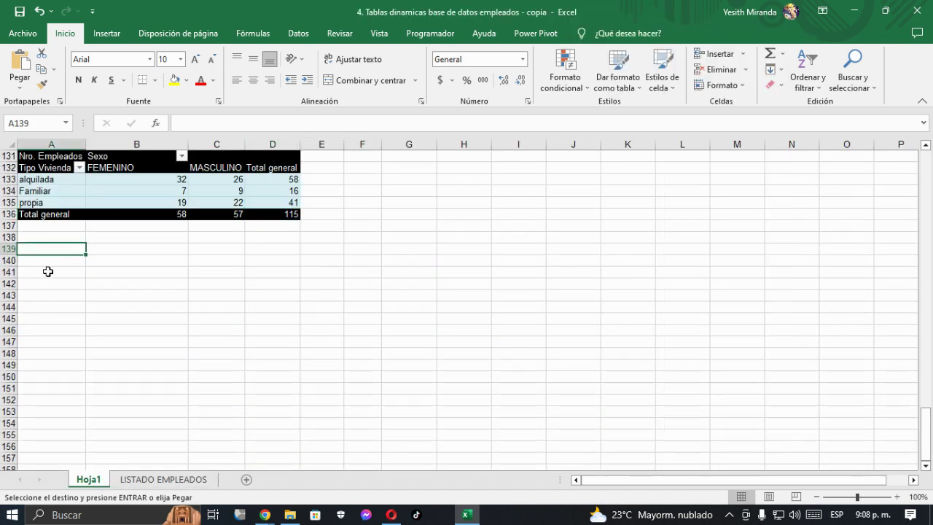
pyautogui.hotkey('ctrl', 'v')
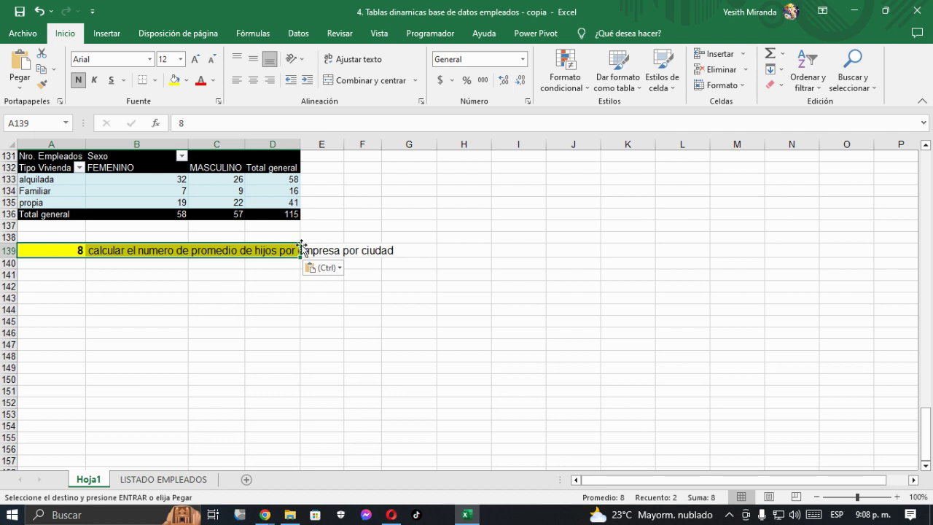
pyautogui.moveTo(310, 248); pyautogui.dragTo(406, 250)
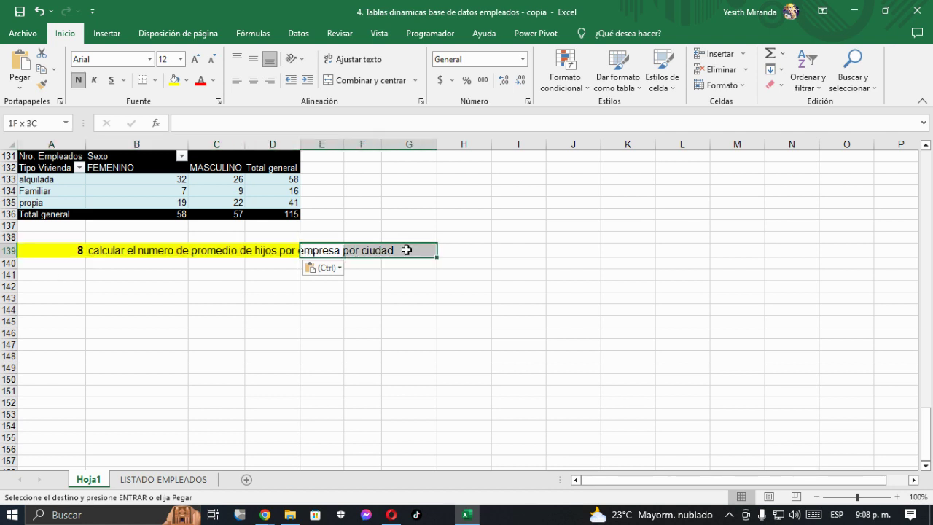
pyautogui.click(174, 80)
# Copy the question 3 pivot table, A53:B59 on Hoja1, and paste it at A142 under question 8.
pyautogui.click(99, 289)
pyautogui.scroll(2, 98, 289)
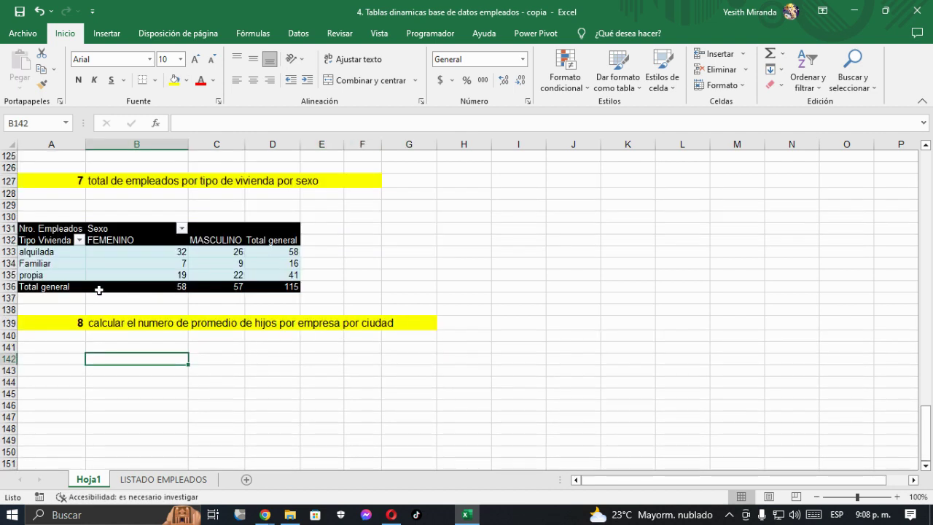
pyautogui.scroll(2, 99, 289)
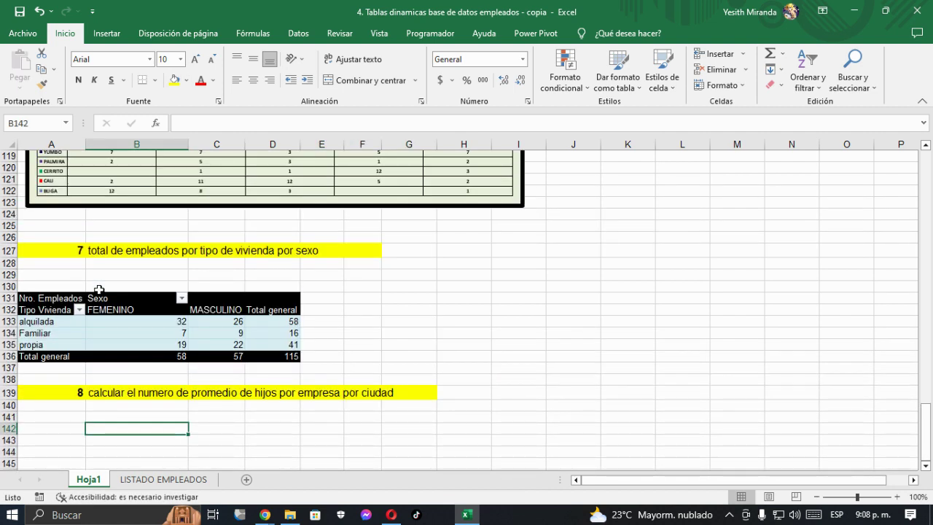
pyautogui.scroll(13, 99, 289)
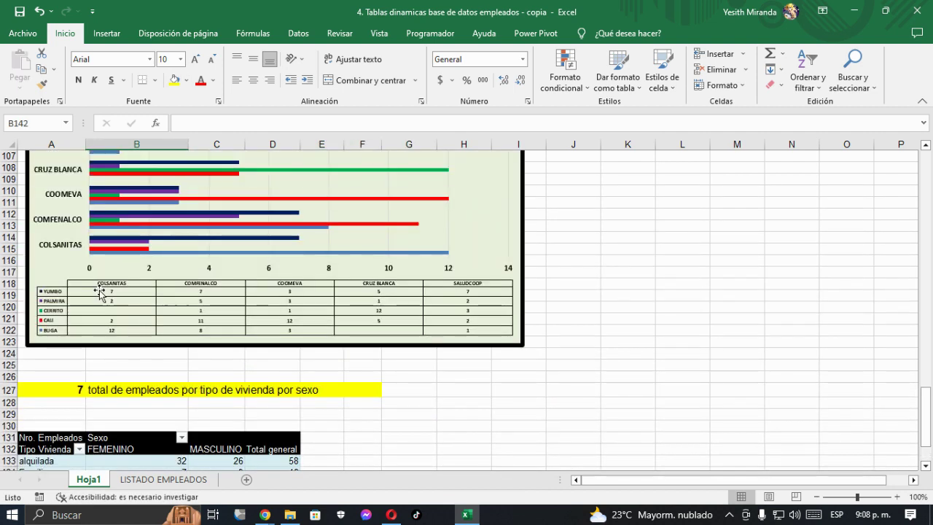
pyautogui.scroll(12, 100, 294)
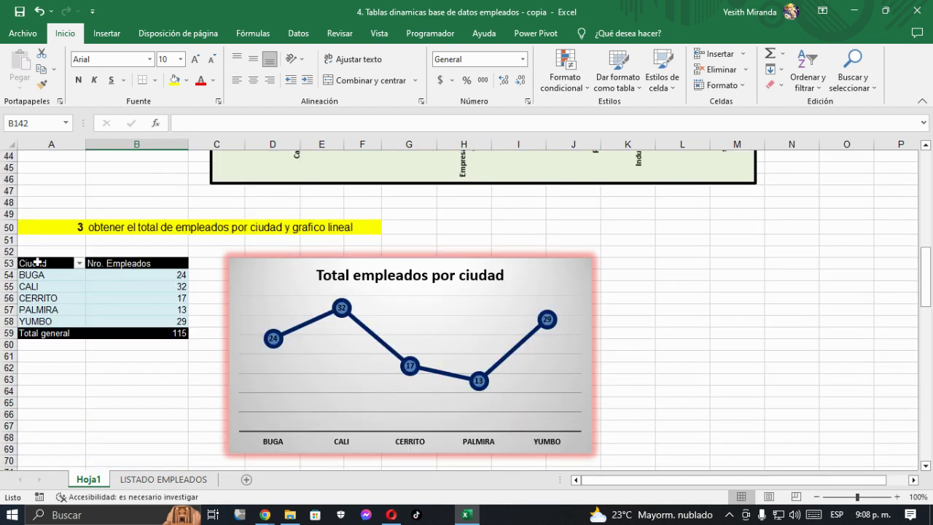
pyautogui.moveTo(37, 263); pyautogui.dragTo(122, 337)
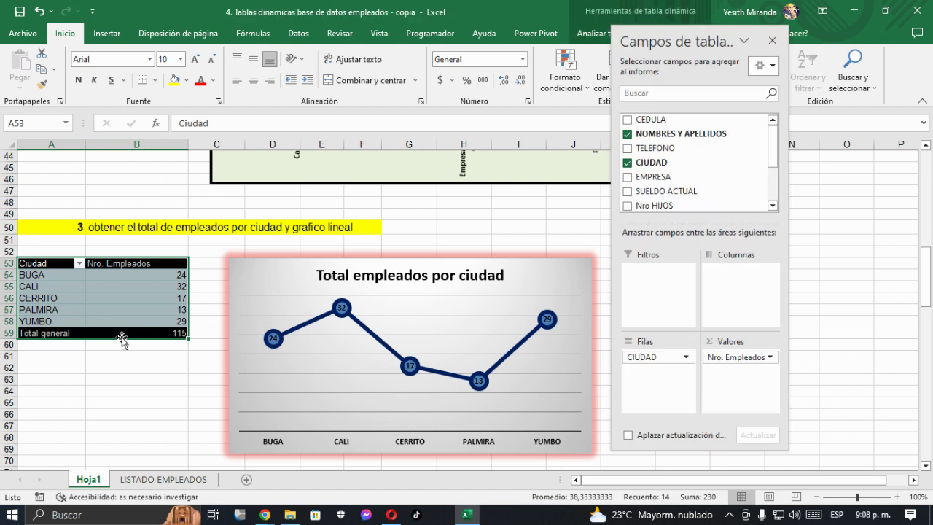
pyautogui.hotkey('ctrl', 'c')
pyautogui.scroll(-10, 120, 335)
pyautogui.scroll(-20, 119, 336)
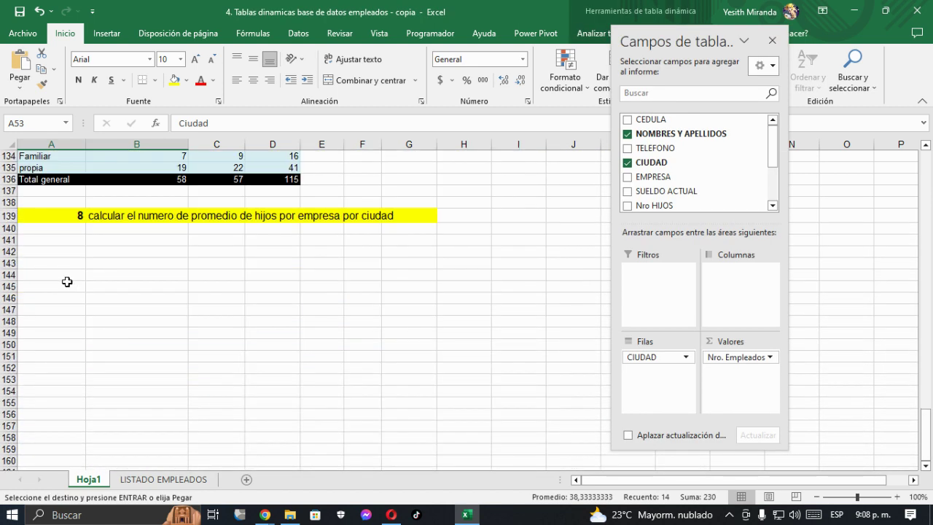
pyautogui.click(64, 252)
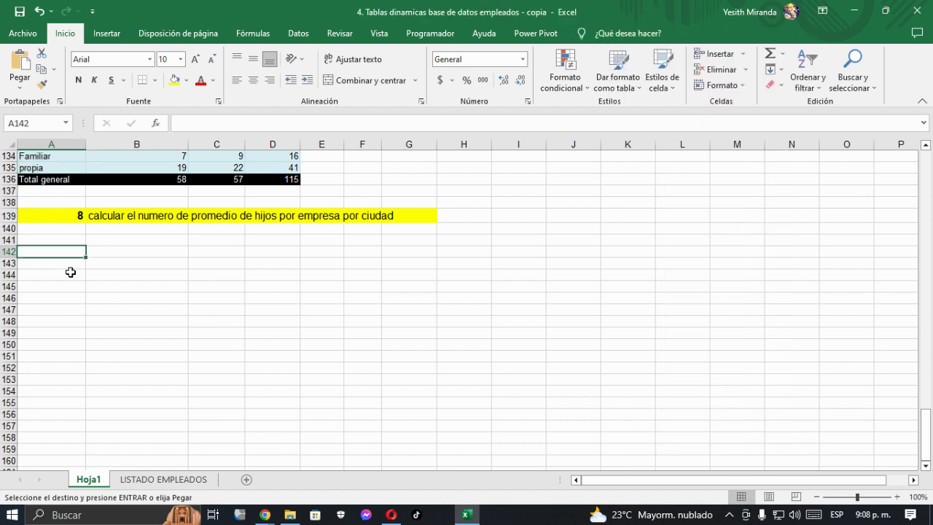
pyautogui.hotkey('ctrl', 'v')
pyautogui.click(62, 266)
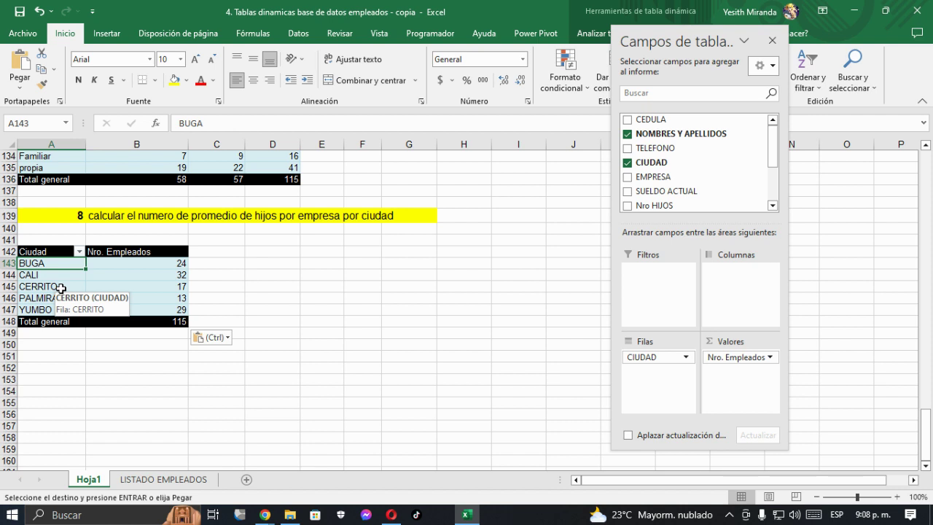
# In the pivot table at A142, remove the NOMBRES Y APELLIDOS field and add Nro HIJOS as the value field.
pyautogui.click(140, 267)
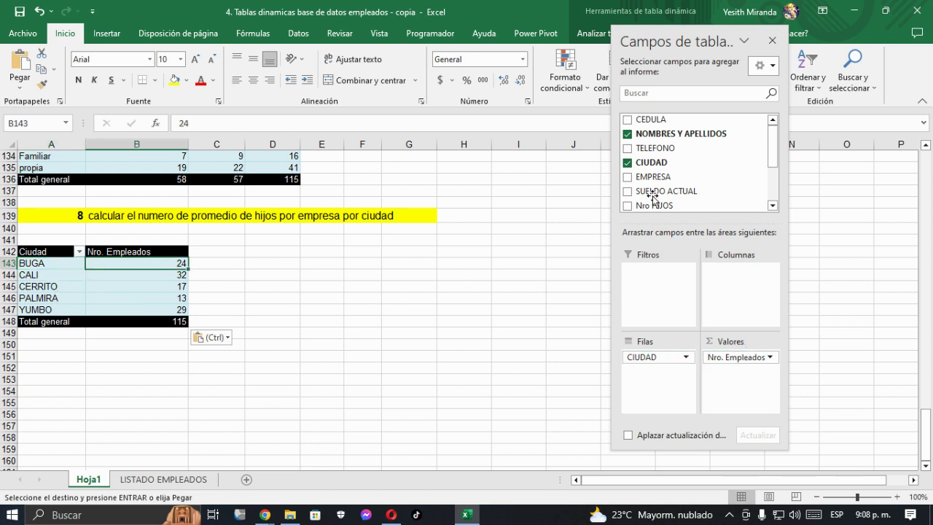
pyautogui.click(626, 136)
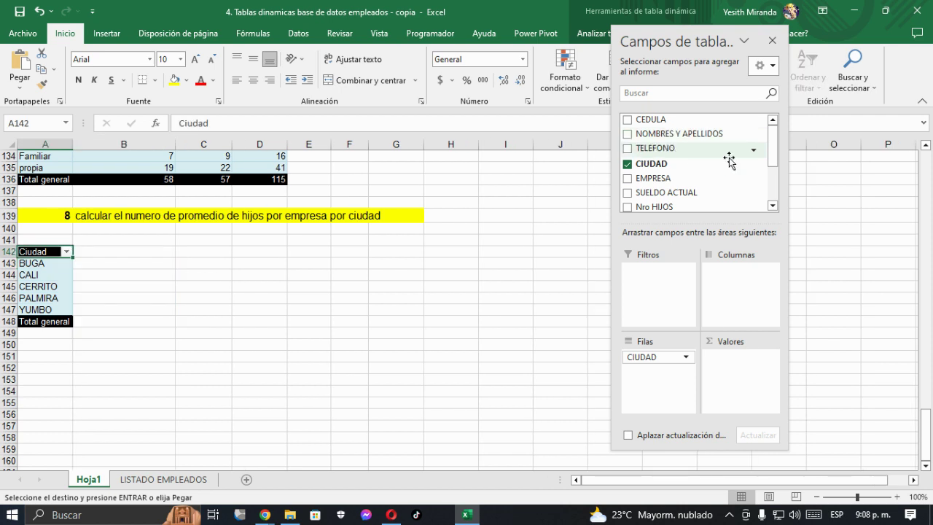
pyautogui.scroll(-4, 777, 161)
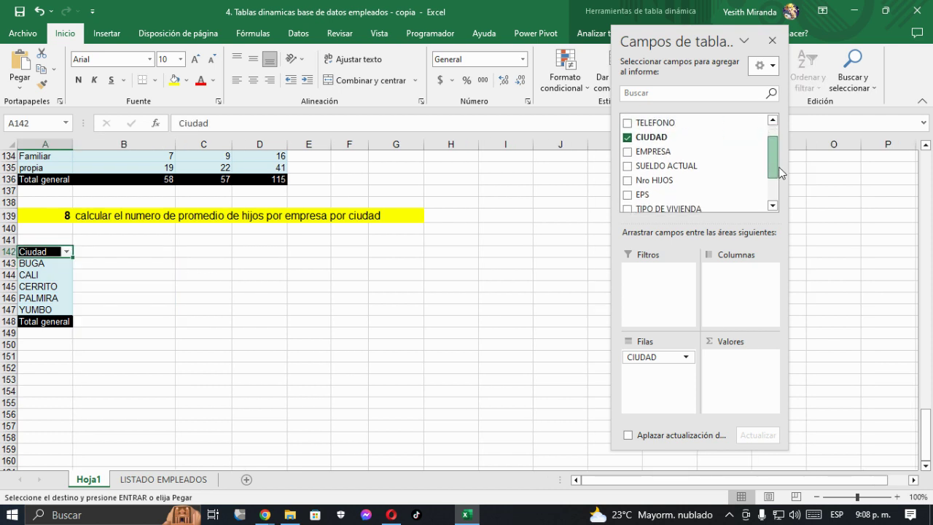
pyautogui.click(627, 154)
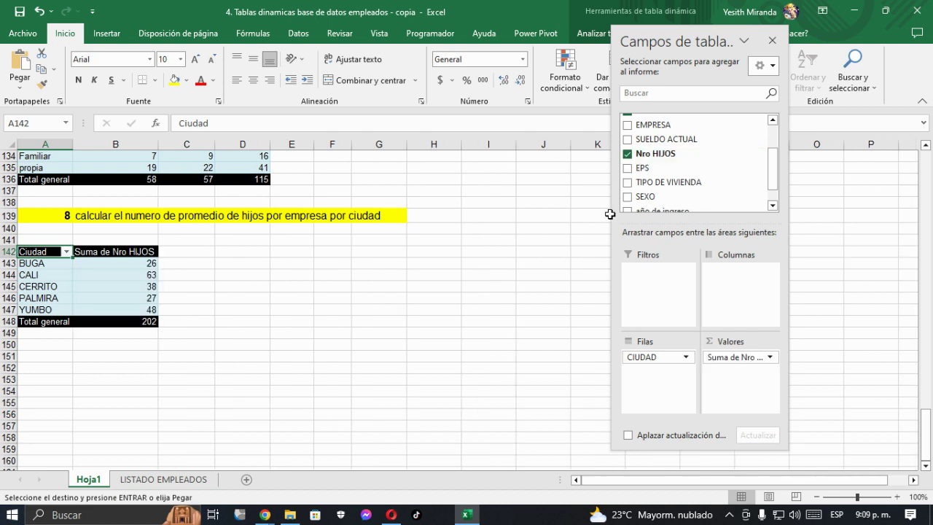
# Add EMPRESA to the question 8 pivot table and arrange it with EMPRESA as rows and CIUDAD as columns.
pyautogui.click(626, 126)
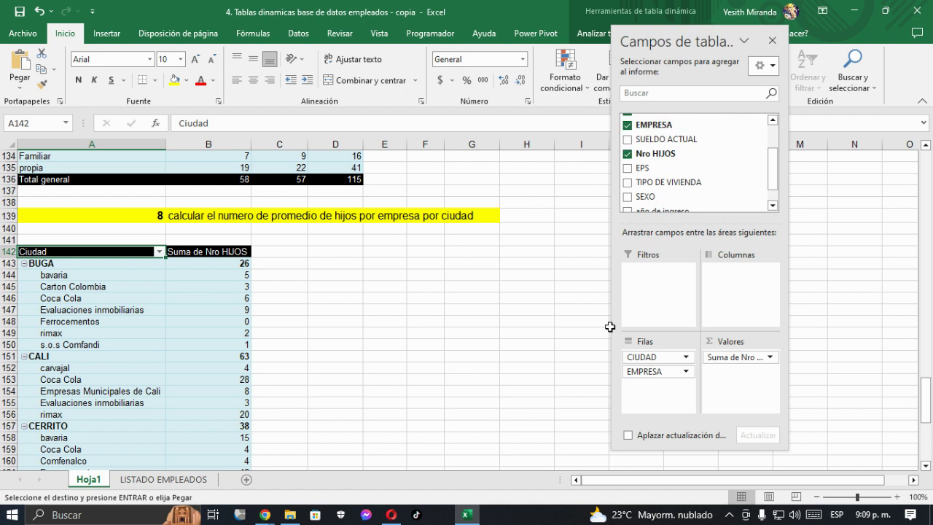
pyautogui.scroll(-1, 228, 330)
pyautogui.scroll(-2, 229, 330)
pyautogui.scroll(3, 229, 330)
pyautogui.moveTo(235, 331)
pyautogui.moveTo(655, 375); pyautogui.dragTo(735, 287)
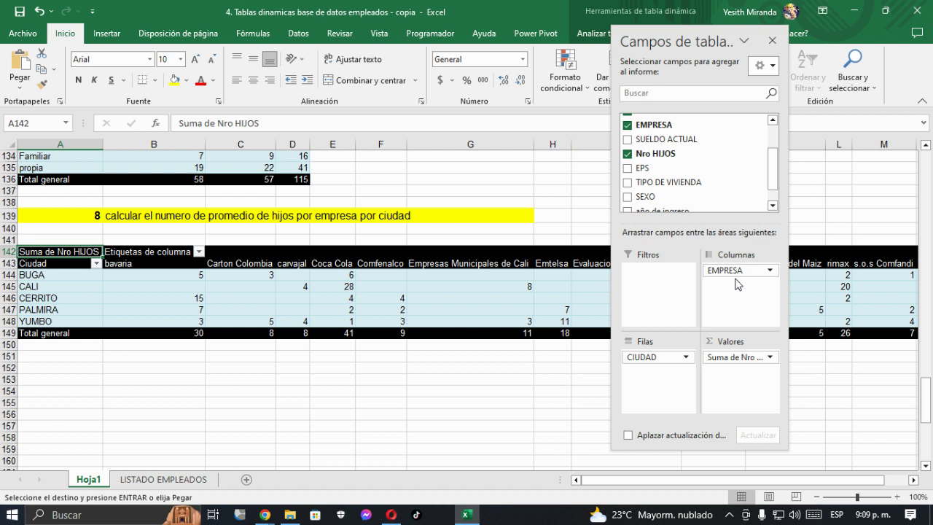
pyautogui.moveTo(728, 271)
pyautogui.mouseDown()
pyautogui.moveTo(722, 317)
pyautogui.moveTo(659, 390)
pyautogui.moveTo(653, 357)
pyautogui.moveTo(733, 284)
pyautogui.mouseUp()
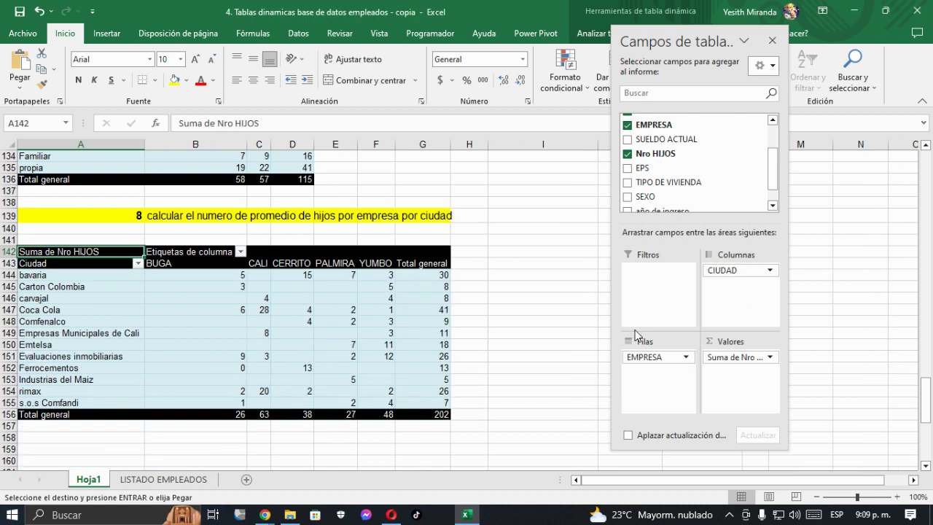
# Rename the row header of the question 8 pivot table, cell A143, as "Empresa".
pyautogui.click(63, 267)
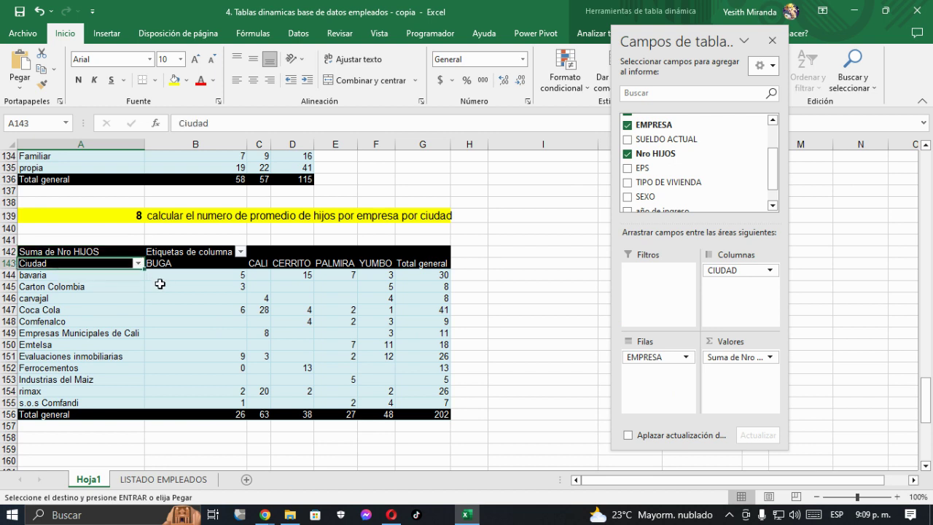
pyautogui.write('Emp')
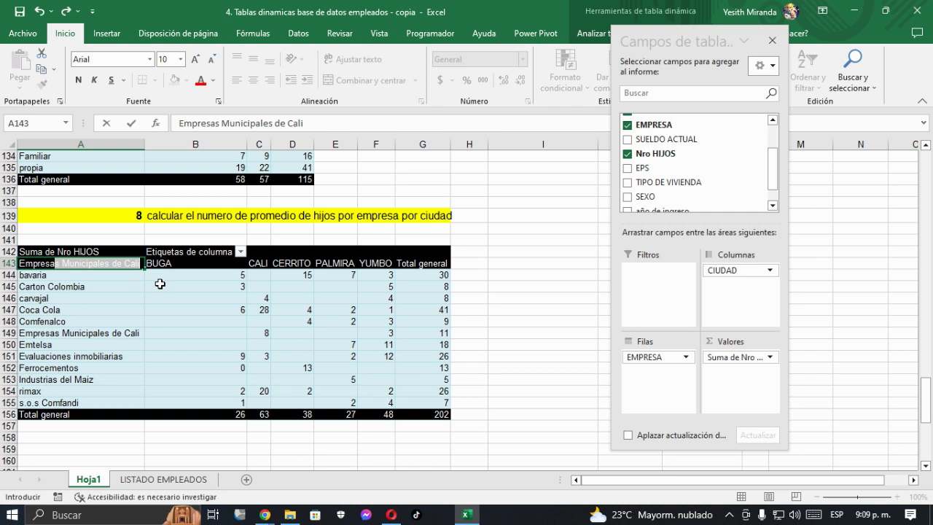
pyautogui.write('resa')
pyautogui.press('Delete')
pyautogui.press('Return')
# Rename the column header of the question 8 pivot table, cell B142, as "Ciudad".
pyautogui.press('Up')
pyautogui.press('Up')
pyautogui.press('Right')
pyautogui.write('C')
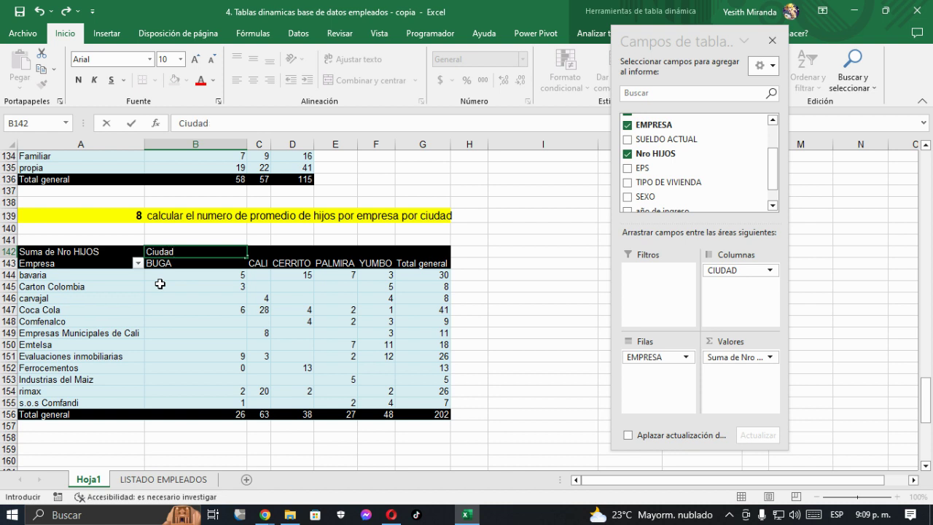
pyautogui.press('Return')
# Examine the bavaria row of the question 8 pivot table across its city columns.
pyautogui.press('Left')
pyautogui.press('Up')
pyautogui.press('Down')
pyautogui.press('Down')
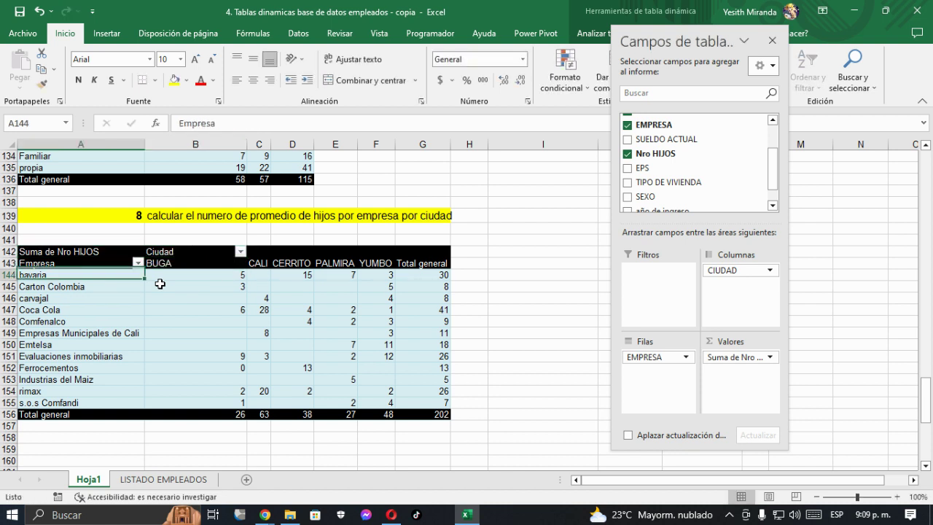
pyautogui.press('Right')
pyautogui.press('Right')
pyautogui.press('Right')
pyautogui.press('Right')
pyautogui.press('Right')
pyautogui.press('Right')
pyautogui.press('Left')
pyautogui.press('Left')
pyautogui.press('Left')
pyautogui.press('Left')
pyautogui.press('Left')
pyautogui.press('Right')
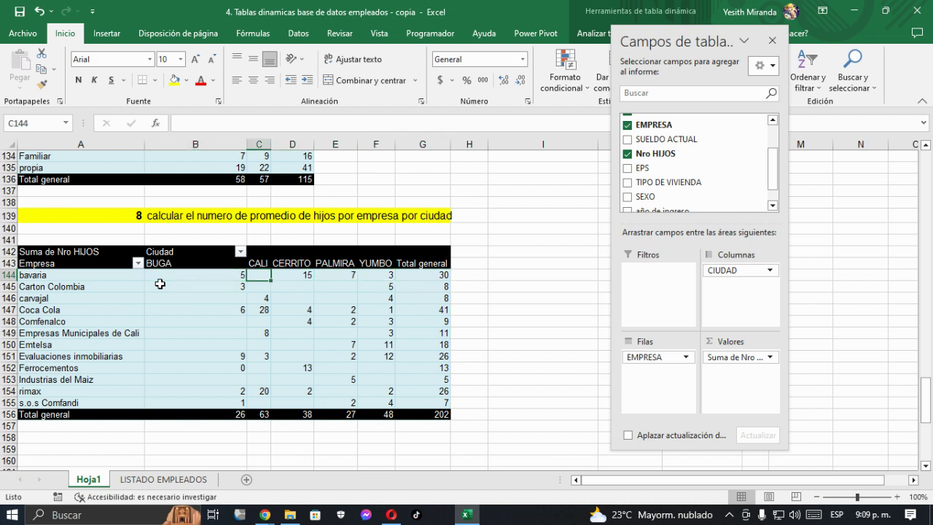
pyautogui.press('Right')
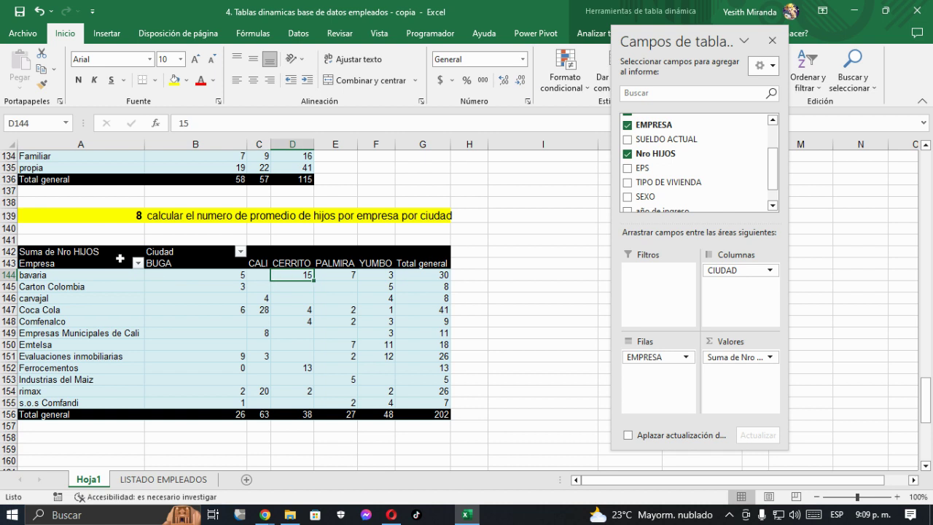
# Summarize the Nro HIJOS value field of the question 8 pivot table by Promedio.
pyautogui.rightClick(306, 310)
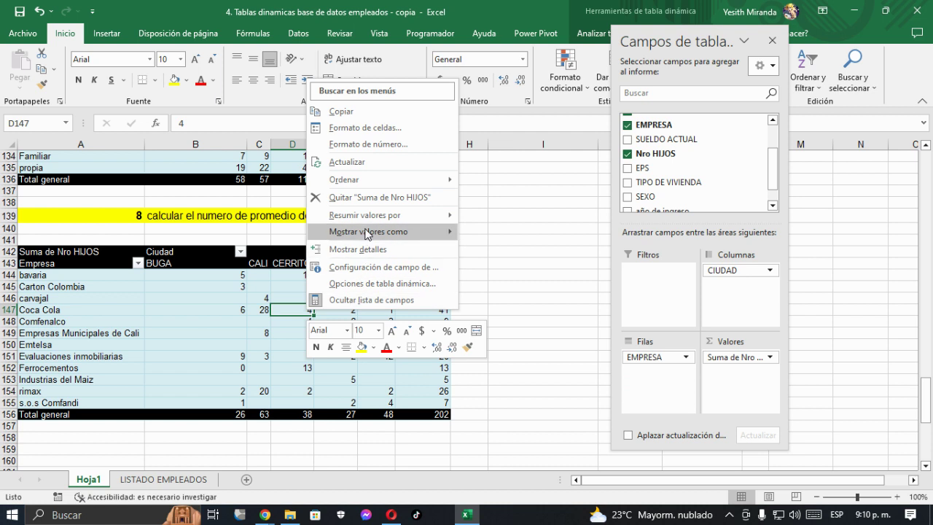
pyautogui.moveTo(378, 216)
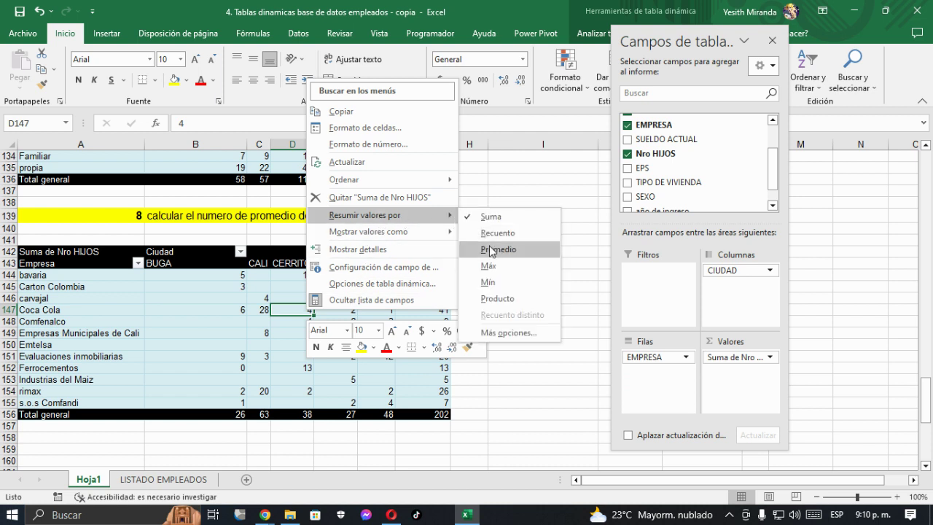
pyautogui.click(771, 357)
pyautogui.click(771, 358)
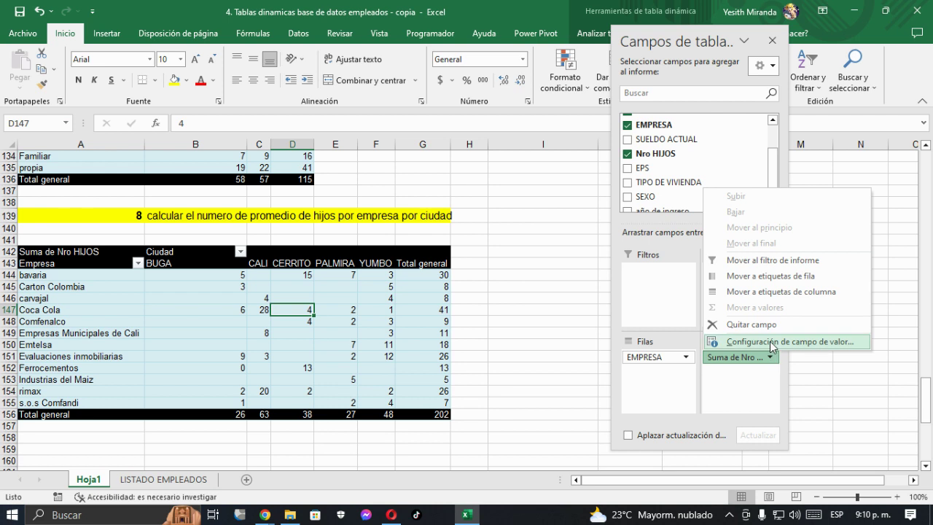
pyautogui.click(771, 342)
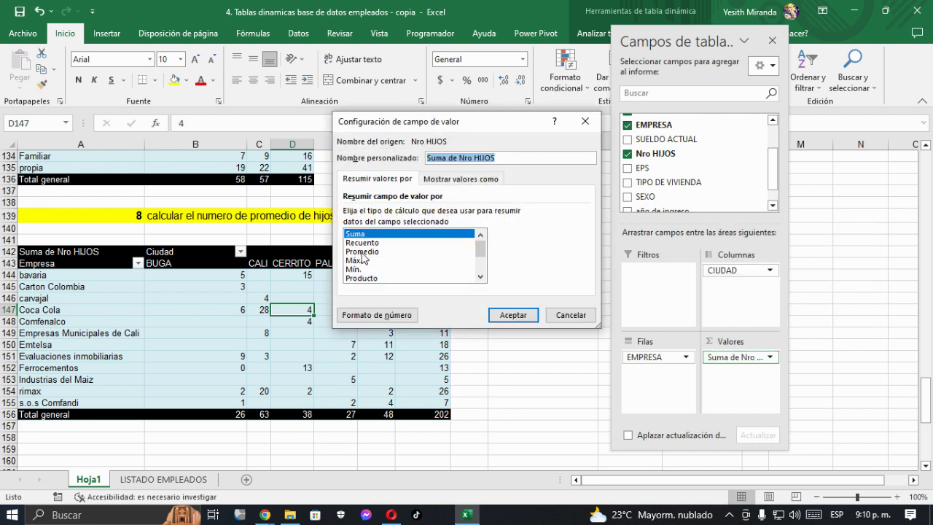
pyautogui.click(362, 252)
pyautogui.click(514, 315)
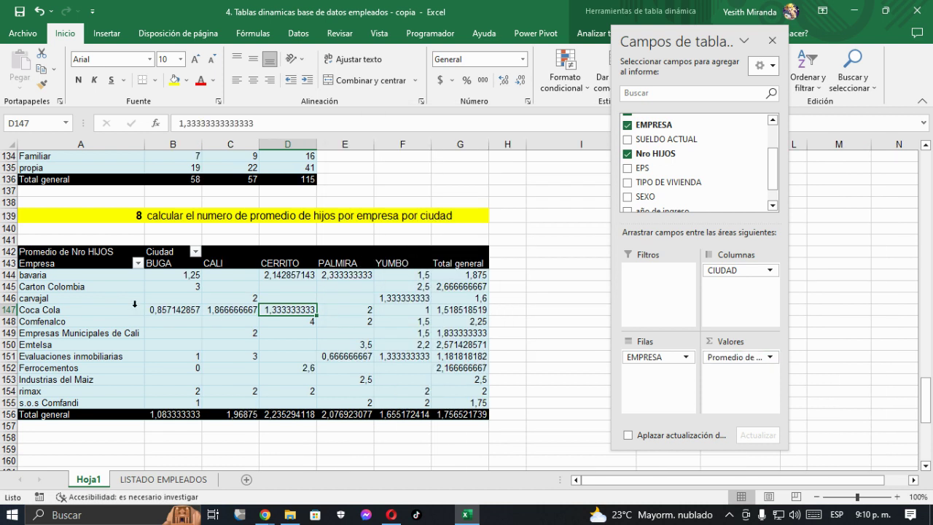
# Apply the thousands number style with two decimals to the averages in B144:G156.
pyautogui.moveTo(153, 277); pyautogui.dragTo(456, 415)
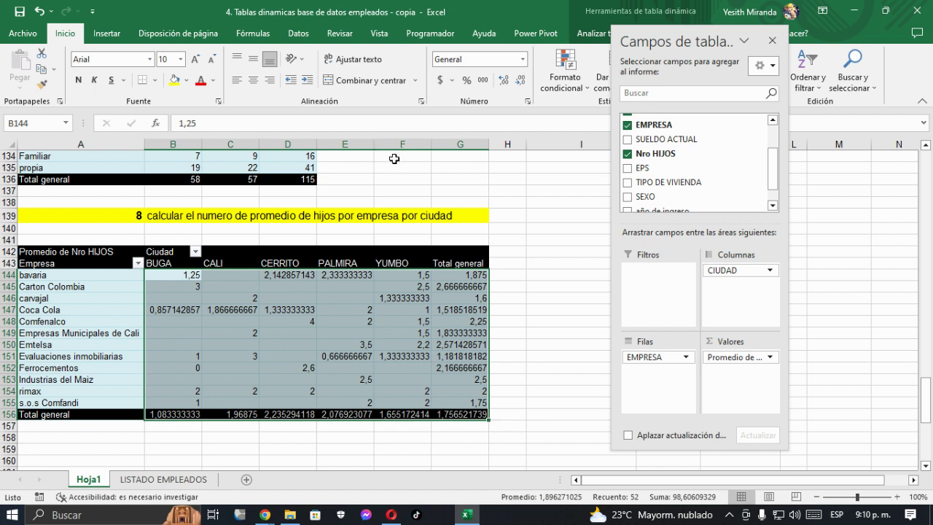
pyautogui.click(483, 80)
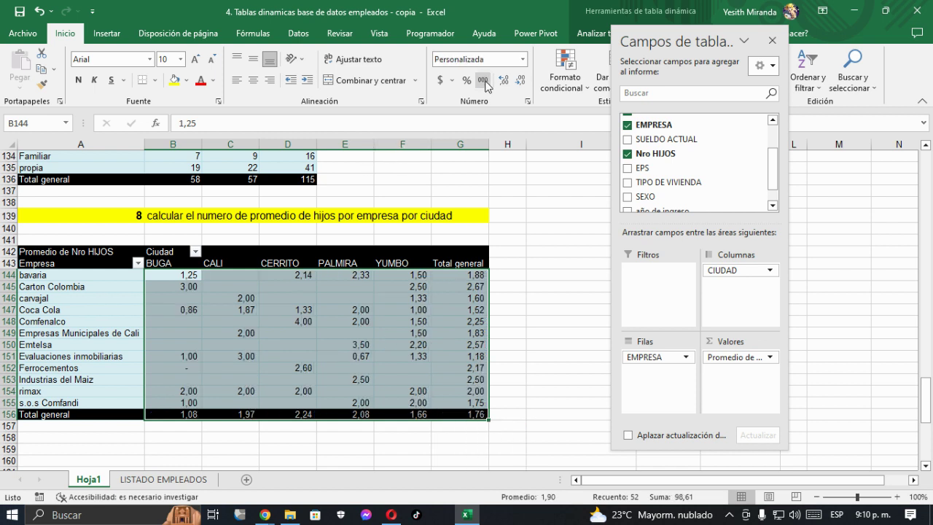
pyautogui.click(236, 287)
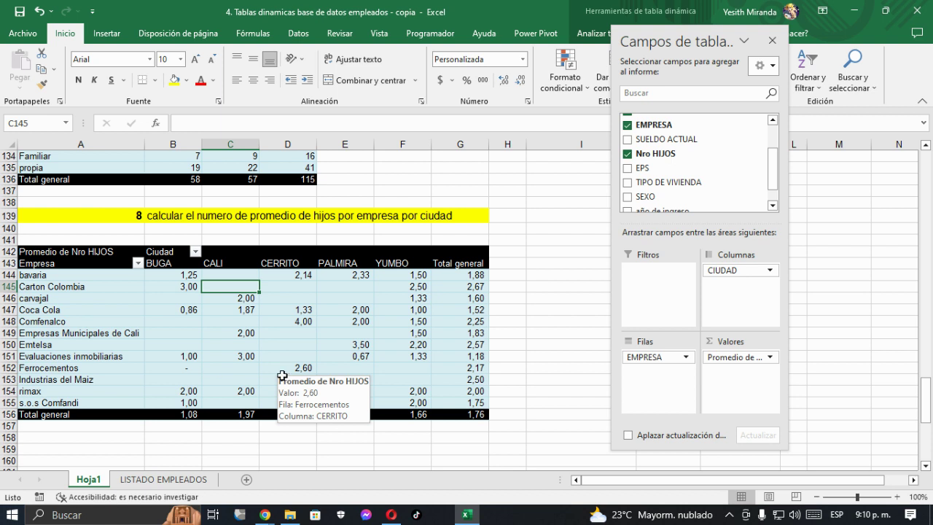
# Review the average children per city for Coca Cola, bavaria and Empresas Municipales de Cali in the question 8 pivot table.
pyautogui.click(182, 312)
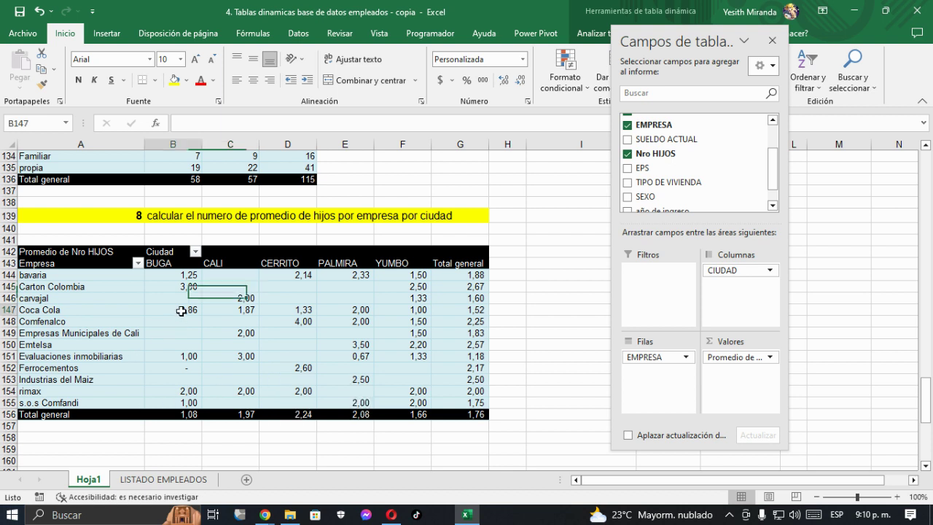
pyautogui.click(245, 313)
pyautogui.click(297, 309)
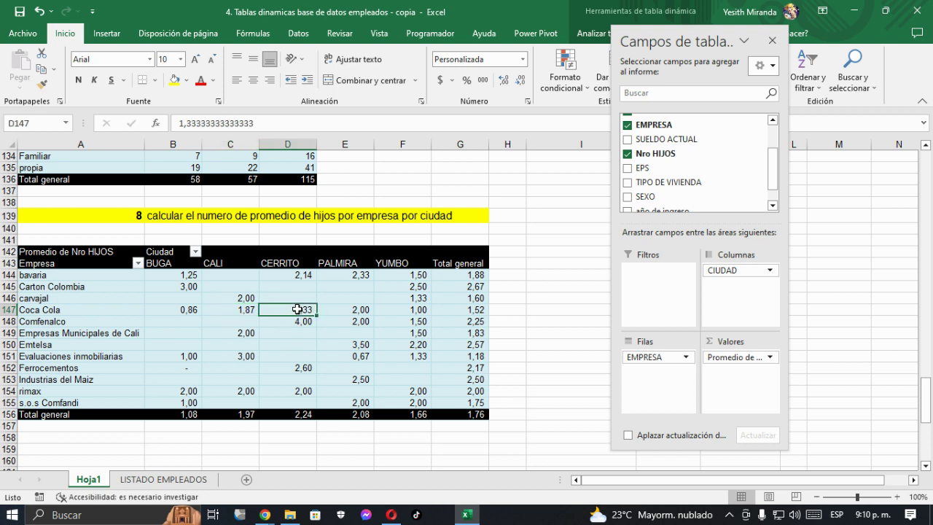
pyautogui.click(412, 275)
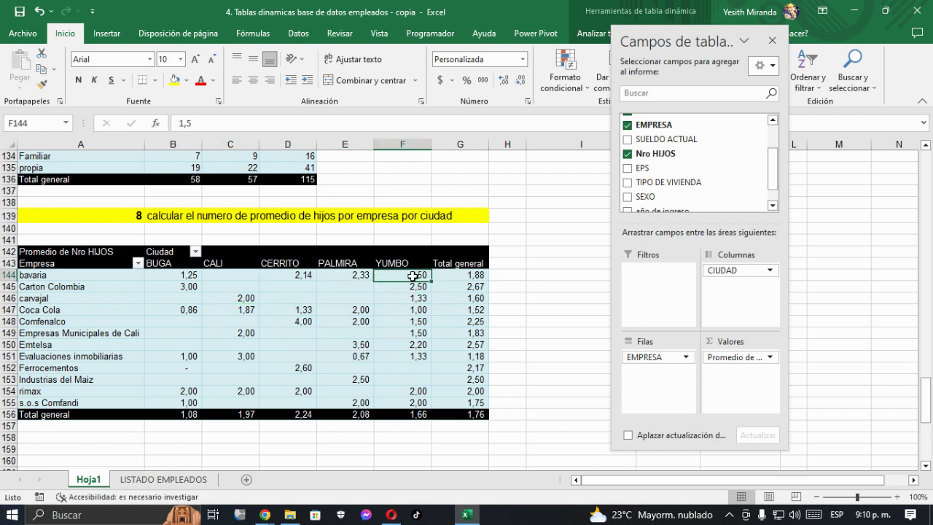
pyautogui.click(455, 277)
pyautogui.click(206, 329)
pyautogui.scroll(-1, 205, 328)
pyautogui.scroll(2, 205, 328)
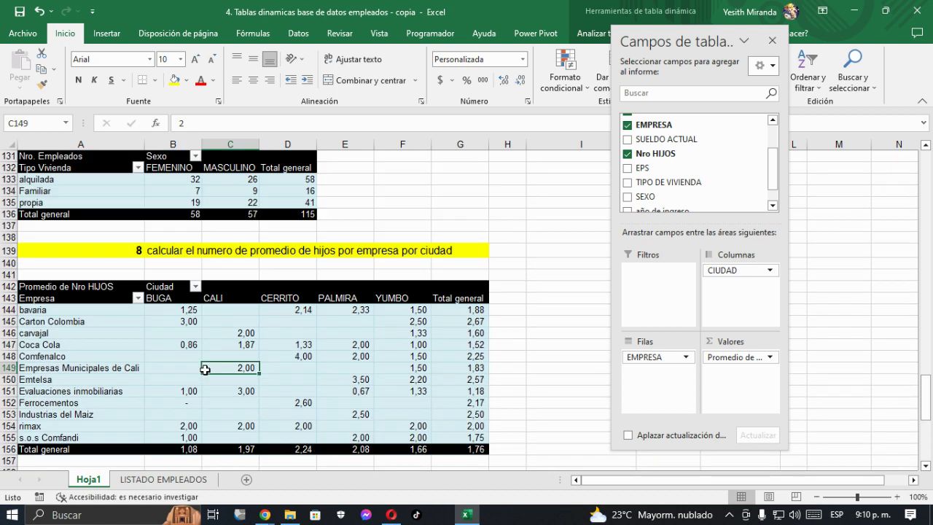
# Save the workbook with the completed question 8 pivot table.
pyautogui.click(21, 13)
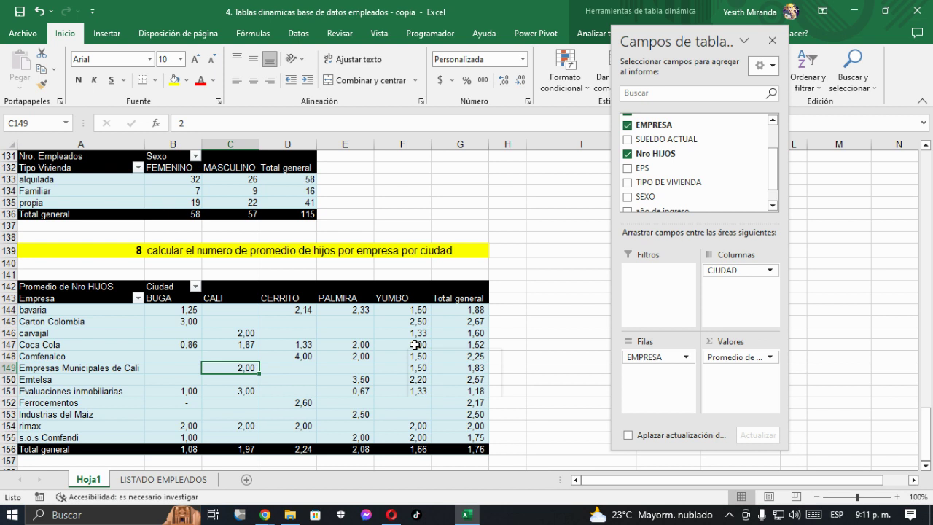
pyautogui.scroll(-2, 415, 345)
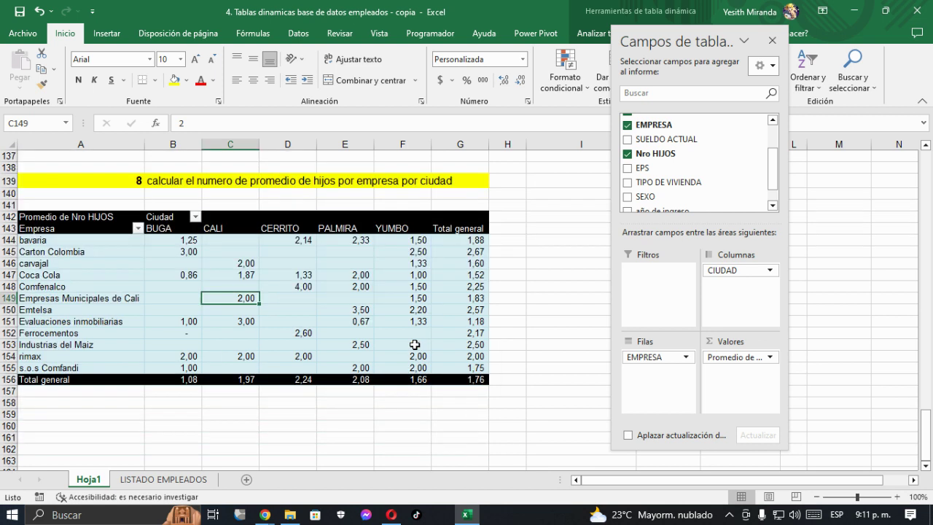
# Highlight the question 9 row, A15:G15, in yellow on the LISTADO EMPLEADOS sheet.
pyautogui.click(143, 479)
pyautogui.moveTo(27, 297); pyautogui.dragTo(569, 300)
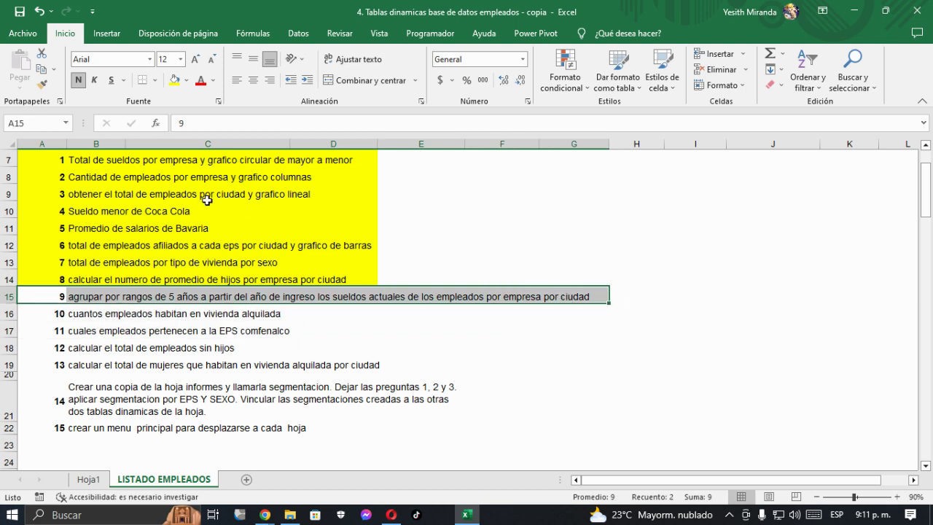
pyautogui.click(174, 79)
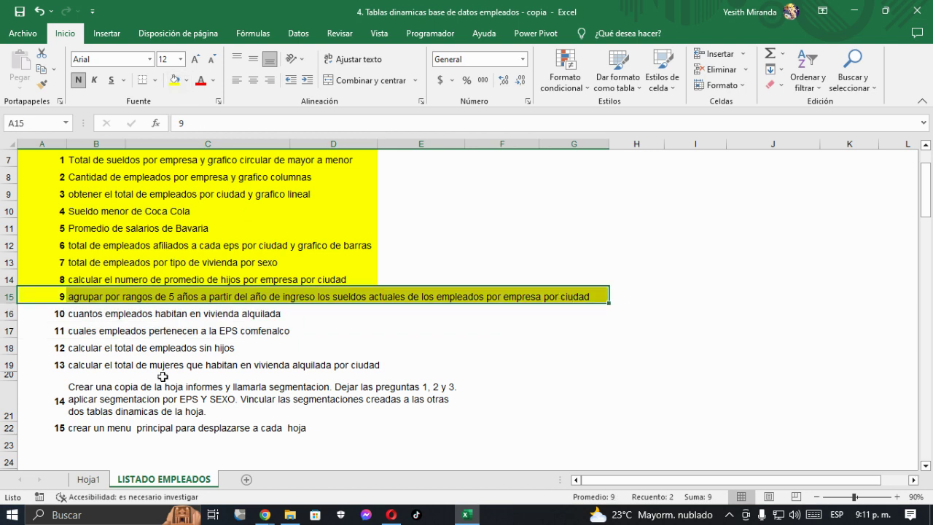
# Copy the highlighted question 9 row from LISTADO EMPLEADOS into cell A160 of Hoja1.
pyautogui.hotkey('ctrl', 'c')
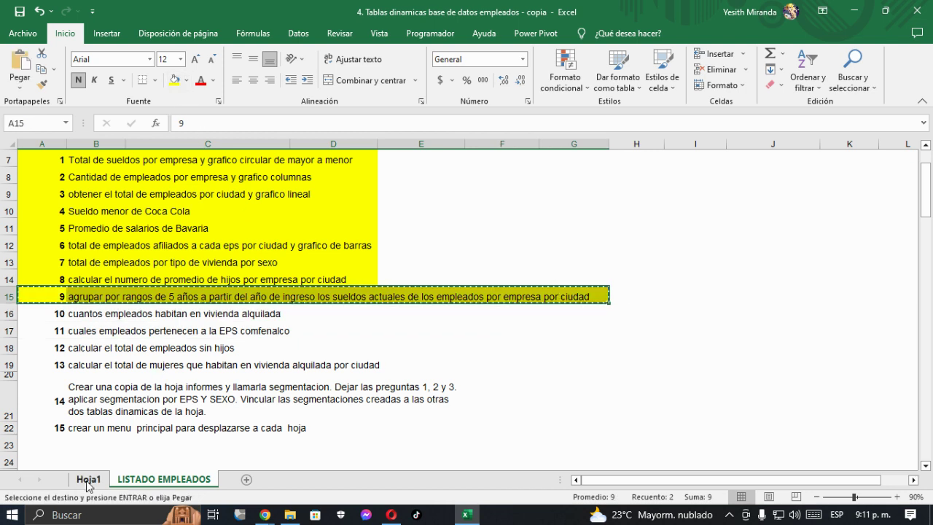
pyautogui.click(89, 479)
pyautogui.click(50, 354)
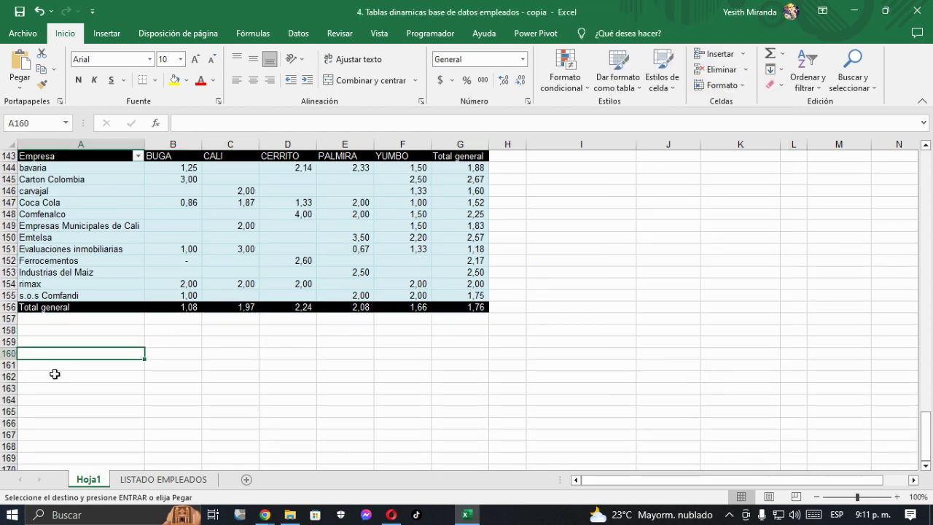
pyautogui.press('Return')
pyautogui.hotkey('ctrl', 'v')
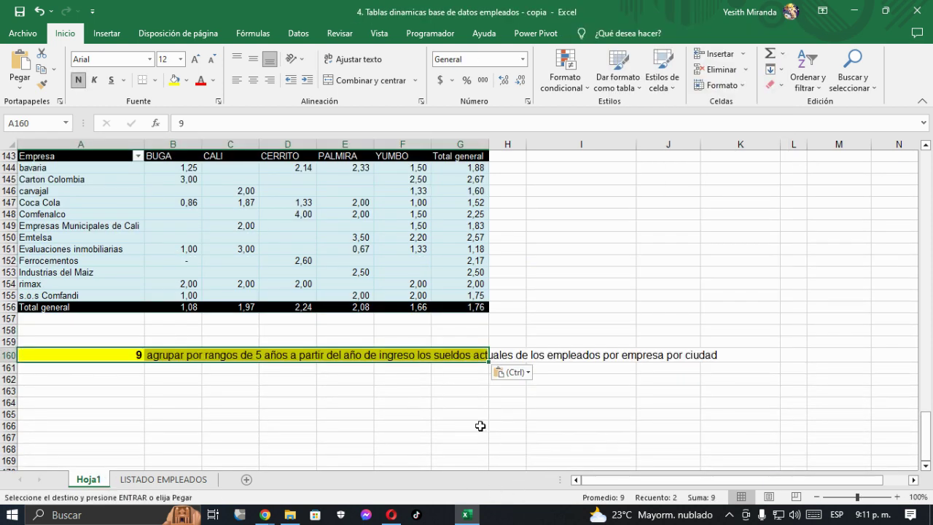
# Extend the yellow fill of the question 9 heading across H160:K160.
pyautogui.moveTo(497, 355); pyautogui.dragTo(728, 354)
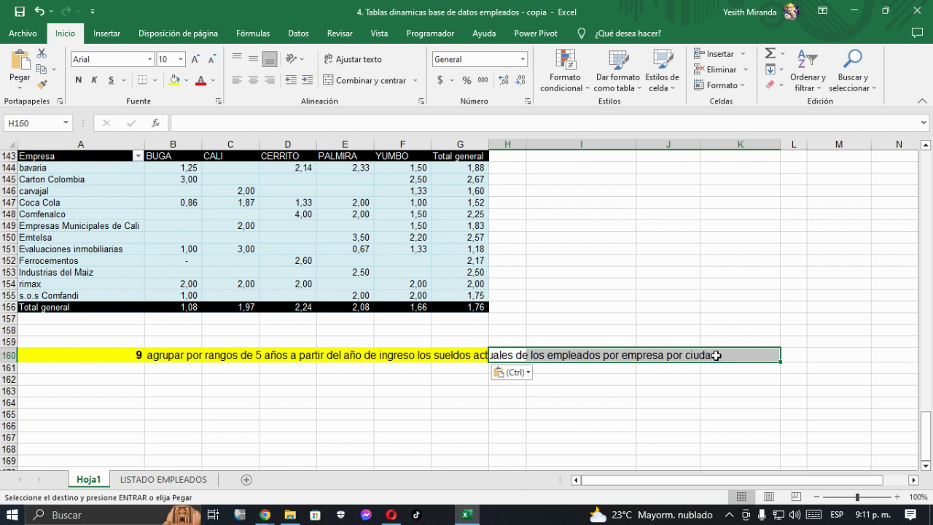
pyautogui.click(173, 80)
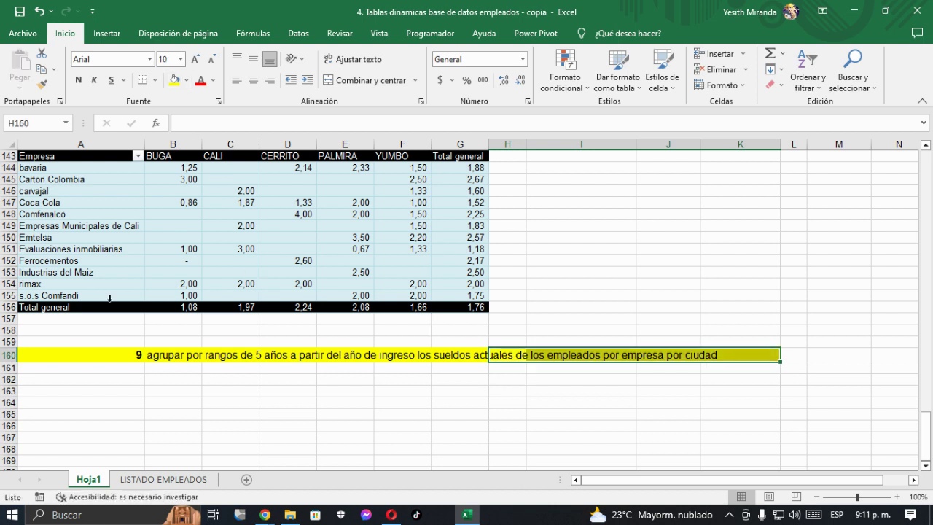
pyautogui.click(109, 382)
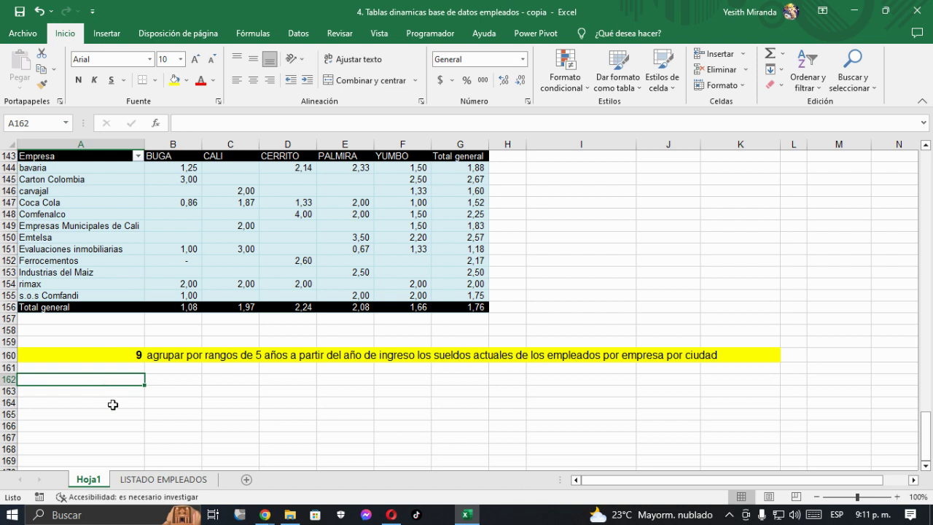
# Check question 14 on LISTADO EMPLEADOS for the required report sheet name and rename Hoja1 as Informes.
pyautogui.click(145, 480)
pyautogui.click(89, 480)
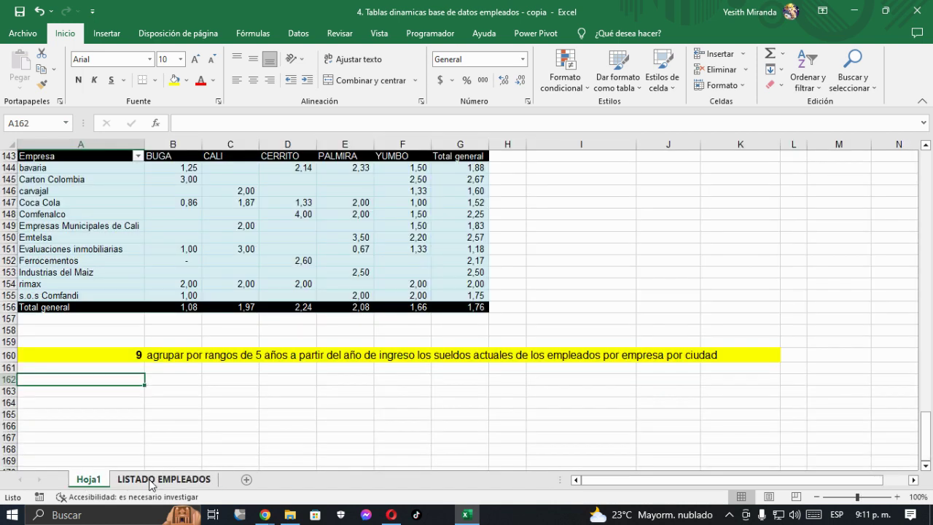
pyautogui.click(151, 479)
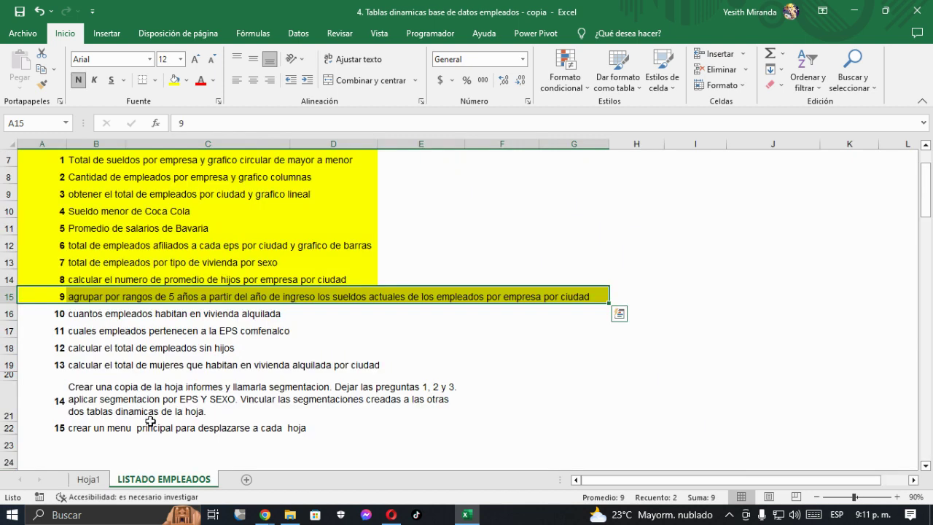
pyautogui.click(91, 395)
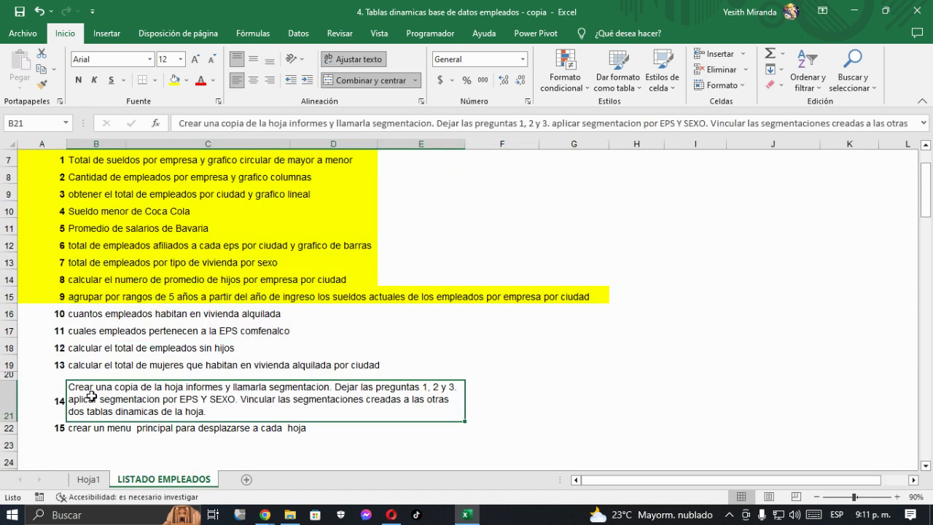
pyautogui.click(95, 481)
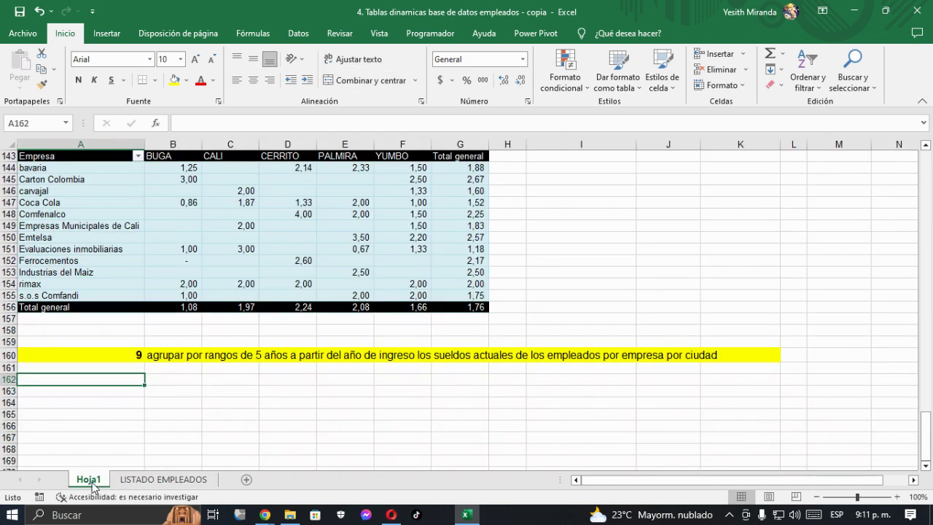
pyautogui.rightClick(94, 487)
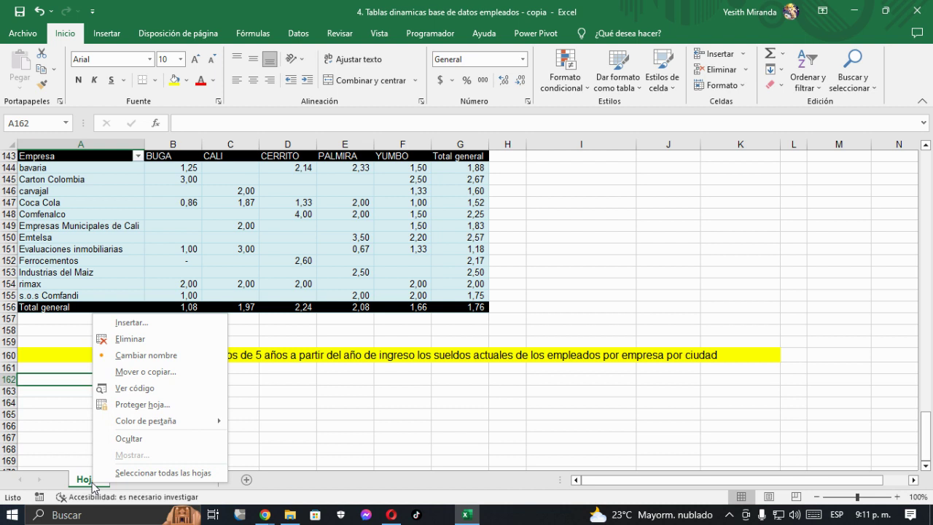
pyautogui.click(144, 355)
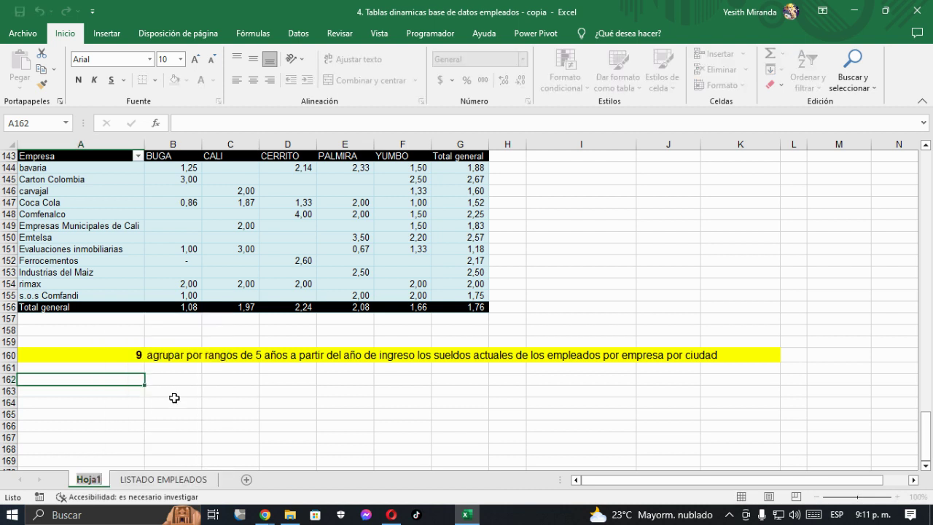
pyautogui.write('Informes')
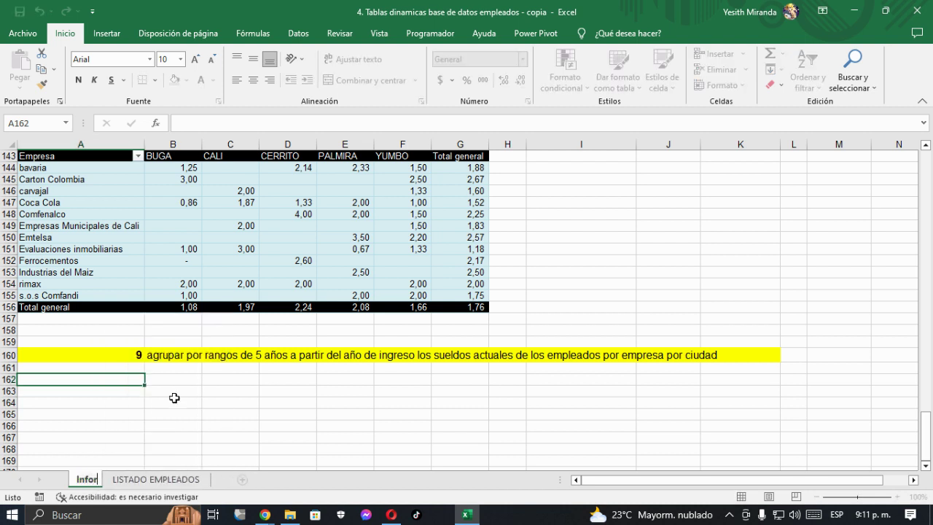
pyautogui.press('Return')
pyautogui.press('Up')
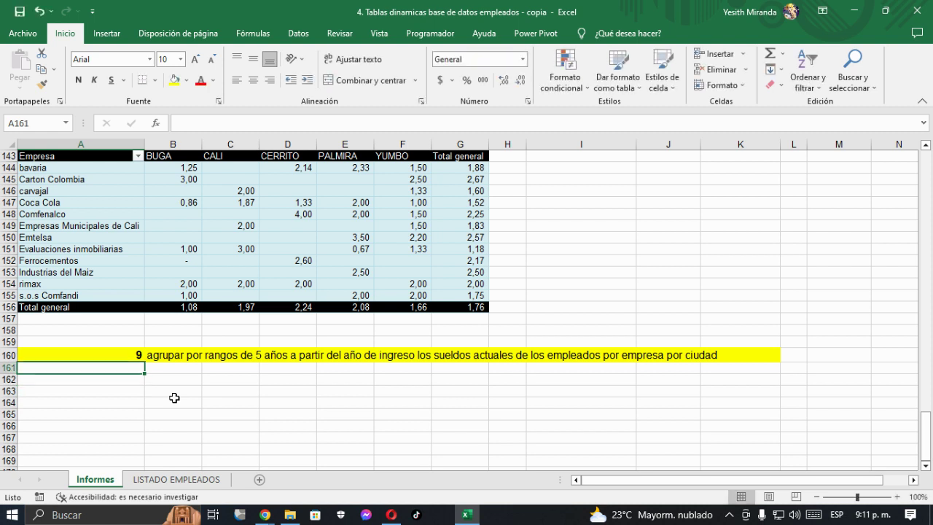
# Insert a pivot table from the employee data in LISTADO EMPLEADOS B26:L141 at cell A164 of the existing Informes sheet.
pyautogui.click(149, 478)
pyautogui.click(94, 479)
pyautogui.click(98, 407)
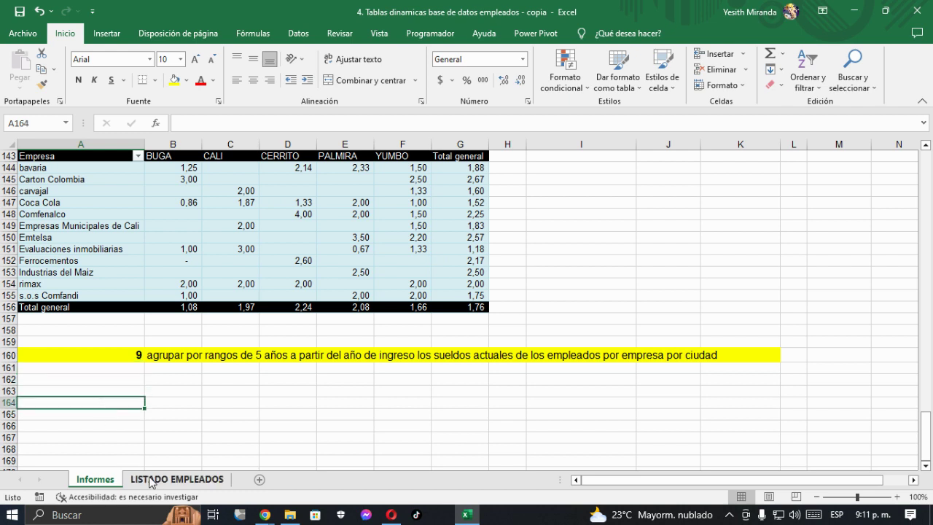
pyautogui.click(171, 479)
pyautogui.scroll(-5, 292, 417)
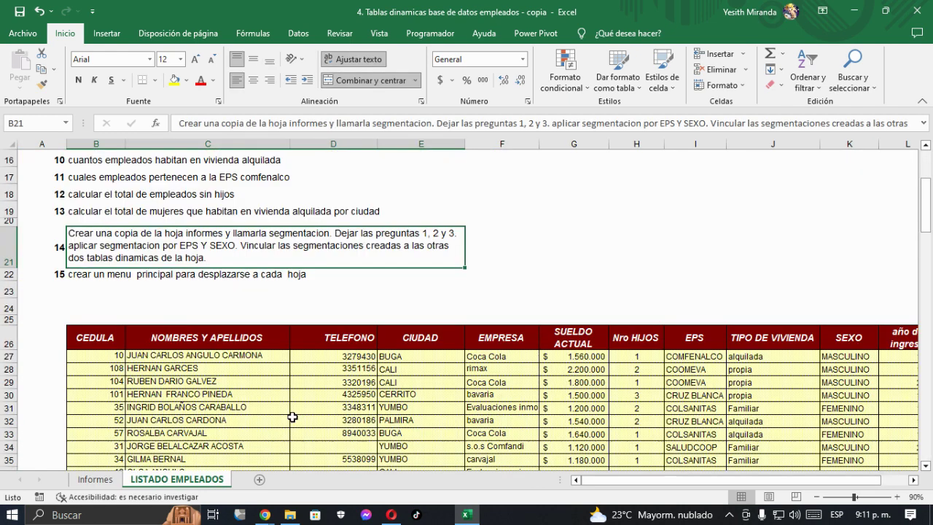
pyautogui.click(342, 356)
pyautogui.click(359, 380)
pyautogui.click(108, 33)
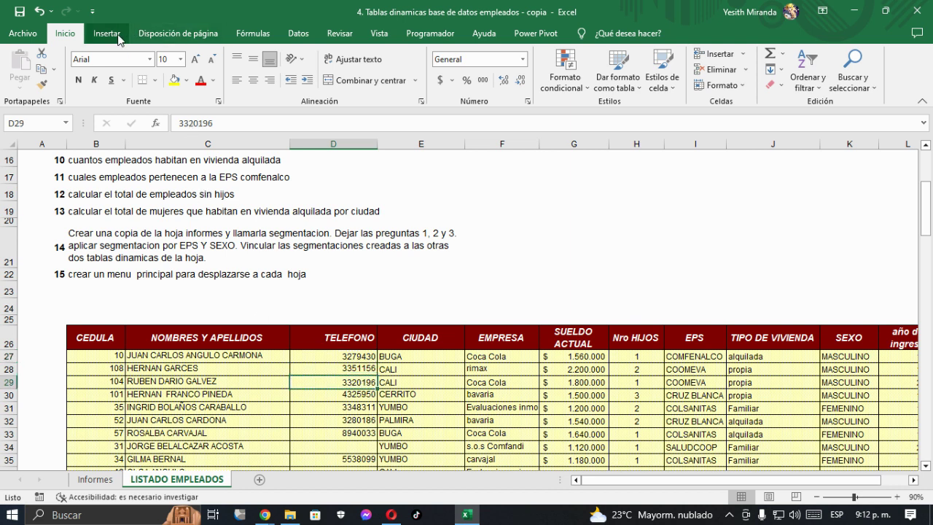
pyautogui.click(28, 65)
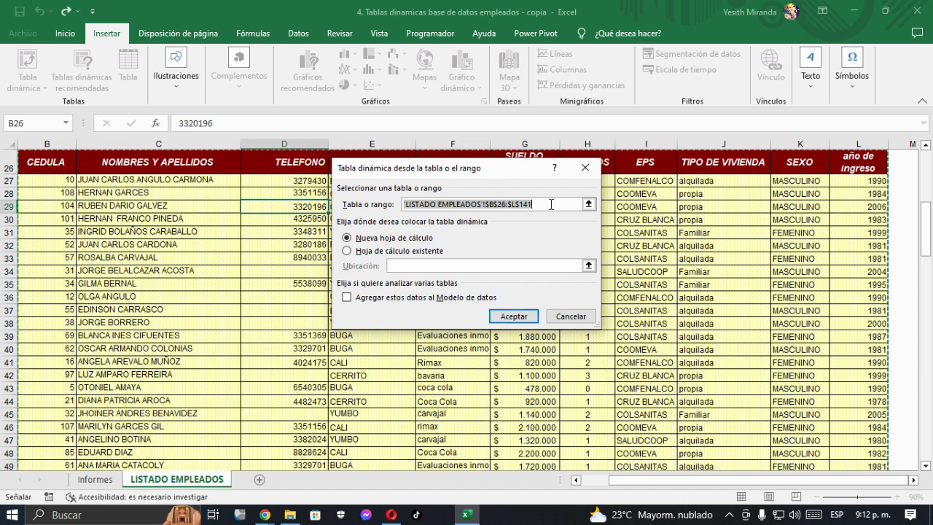
pyautogui.click(348, 250)
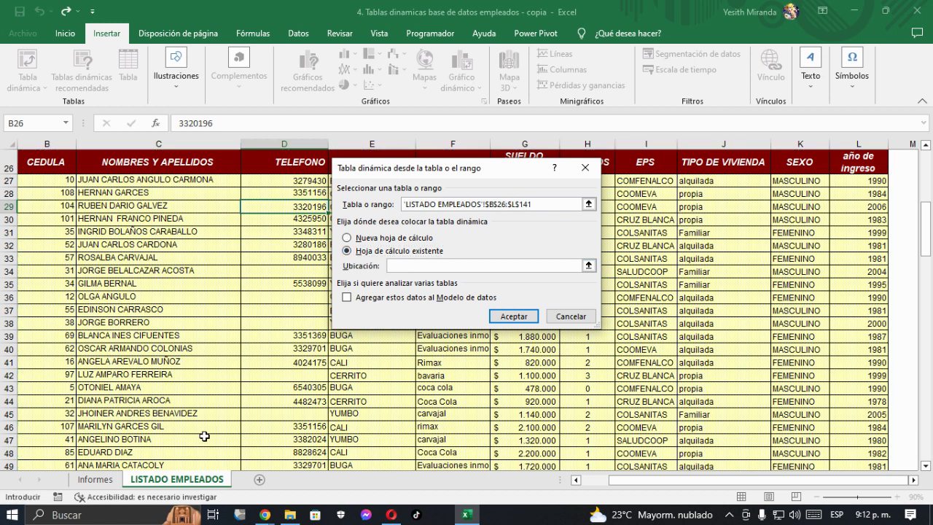
pyautogui.click(95, 479)
pyautogui.scroll(-2, 120, 360)
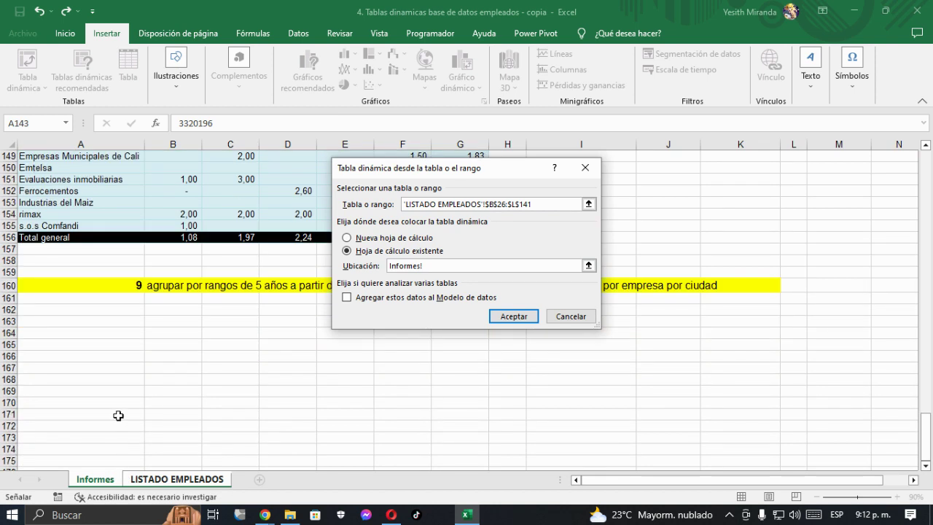
pyautogui.click(91, 332)
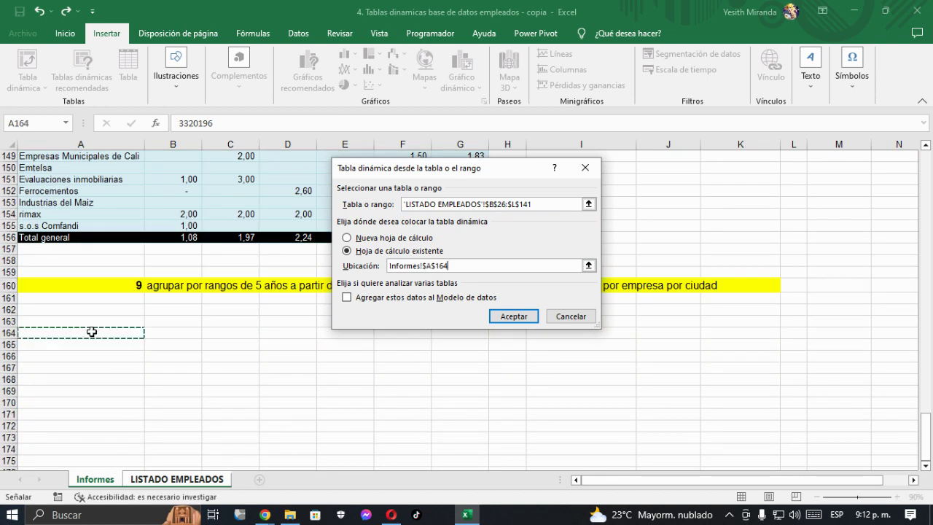
pyautogui.click(515, 316)
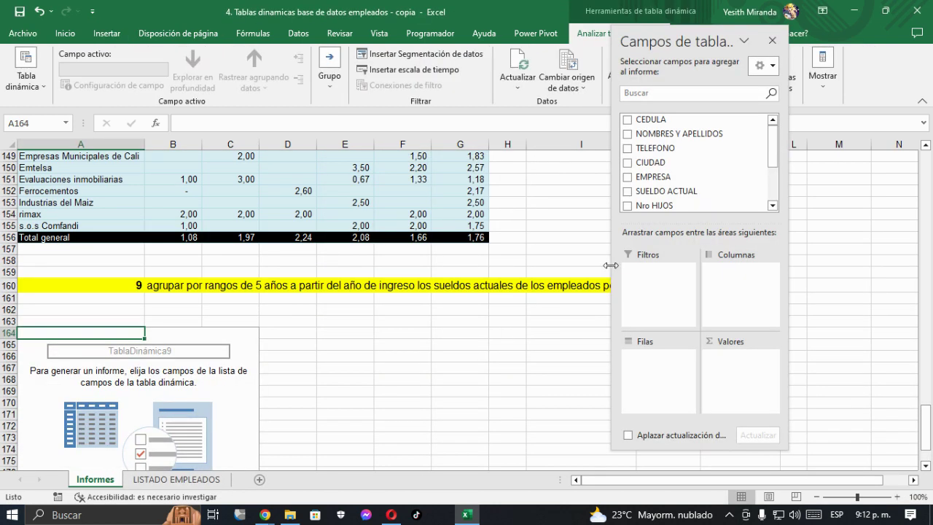
# Hide the field list of the new question 9 pivot table and show it again.
pyautogui.click(773, 40)
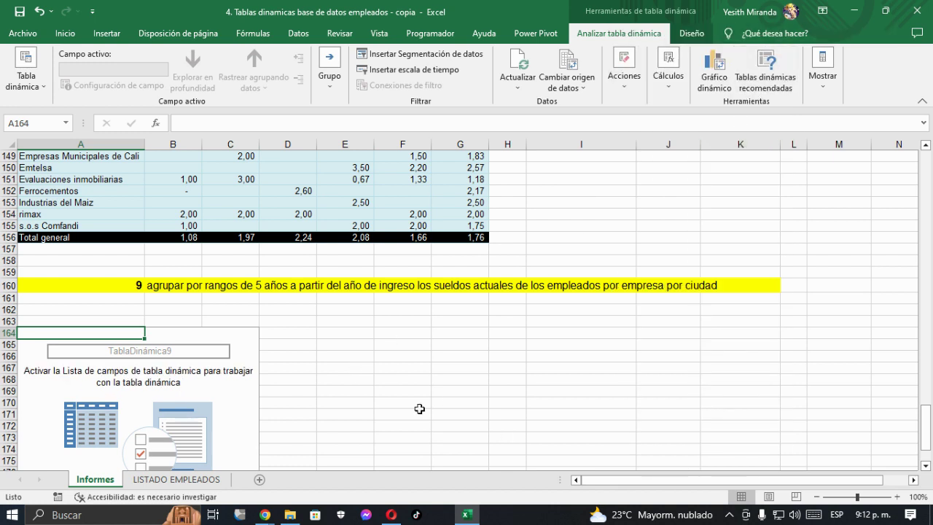
pyautogui.click(216, 371)
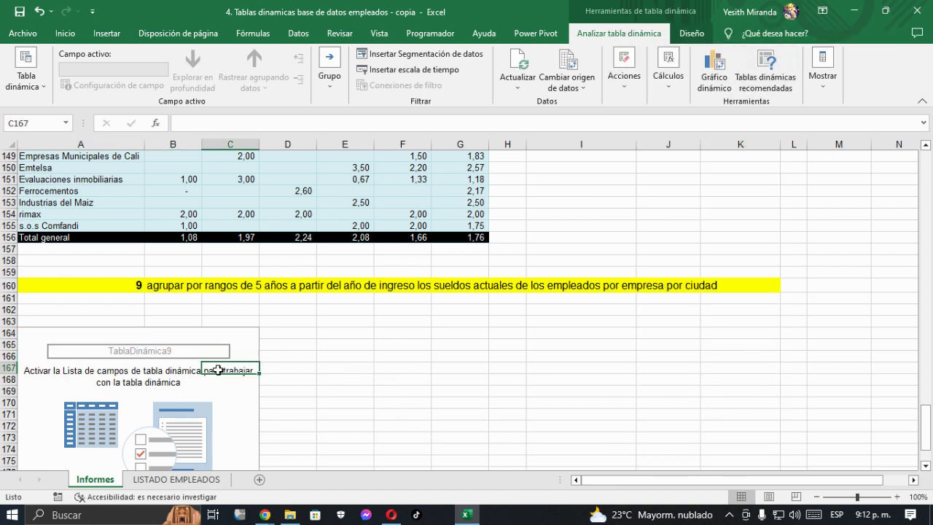
pyautogui.rightClick(217, 370)
pyautogui.click(252, 471)
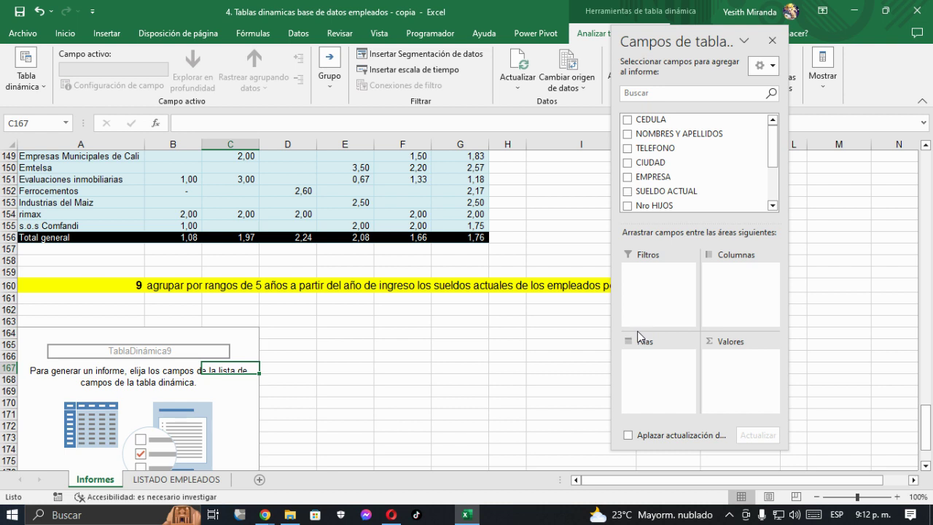
# Set up the question 9 pivot table with EMPRESA in rows, CIUDAD in columns and the sum of SUELDO ACTUAL as values.
pyautogui.moveTo(774, 156); pyautogui.dragTo(780, 193)
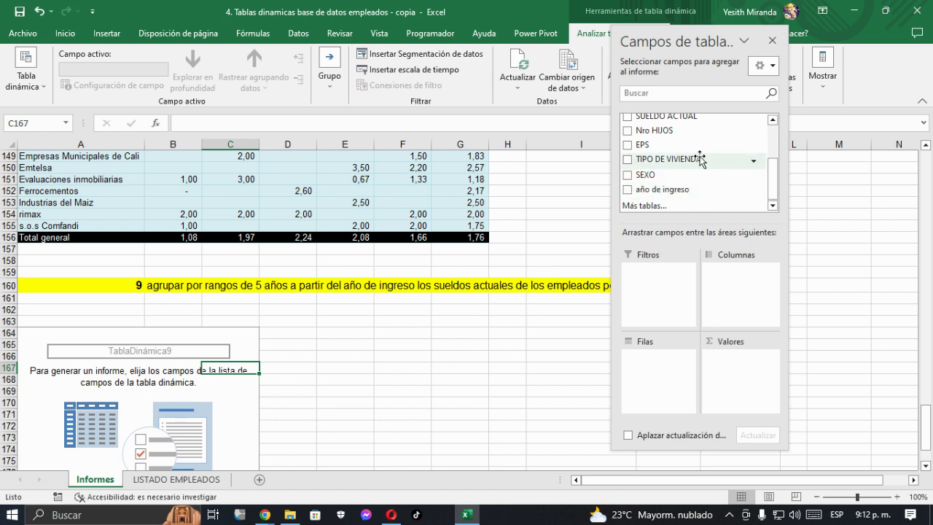
pyautogui.click(627, 117)
pyautogui.moveTo(685, 43)
pyautogui.mouseDown()
pyautogui.moveTo(898, 127)
pyautogui.moveTo(881, 58)
pyautogui.moveTo(671, 48)
pyautogui.mouseUp()
pyautogui.click(759, 124)
pyautogui.click(613, 139)
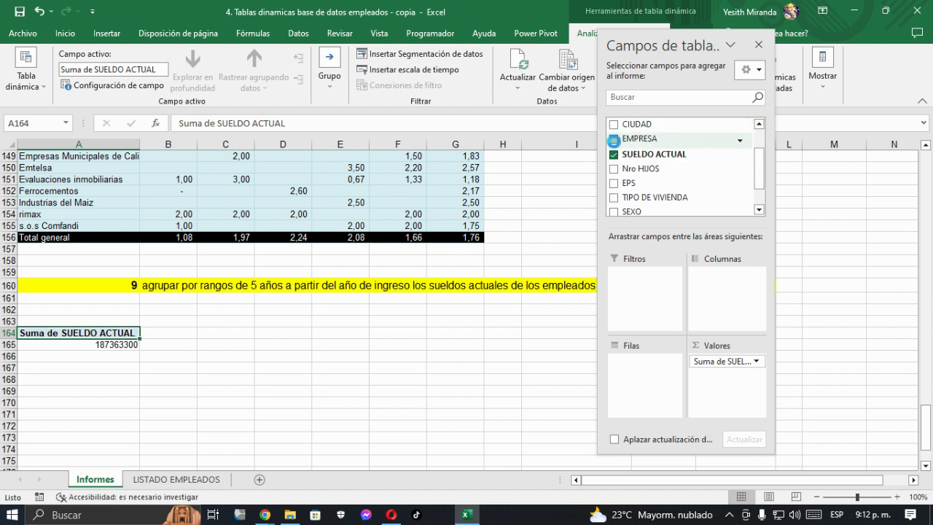
pyautogui.click(614, 125)
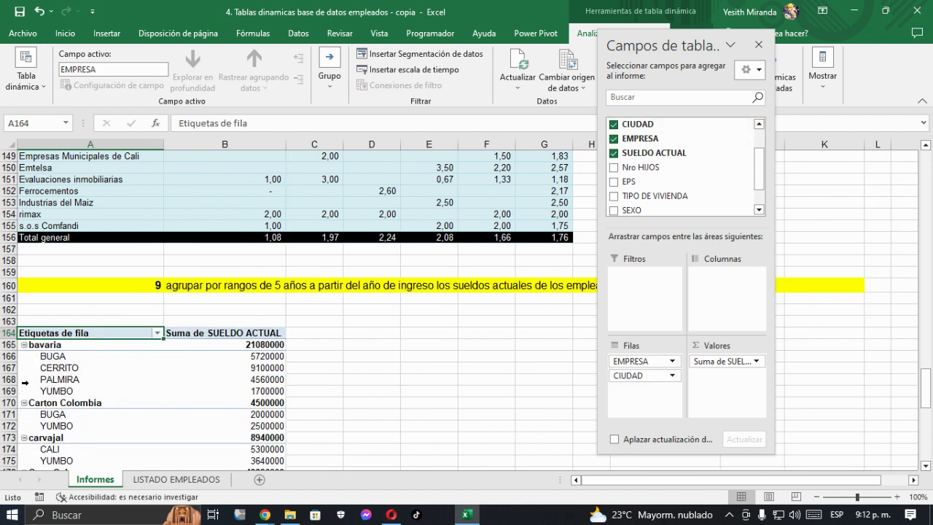
pyautogui.moveTo(630, 376); pyautogui.dragTo(724, 298)
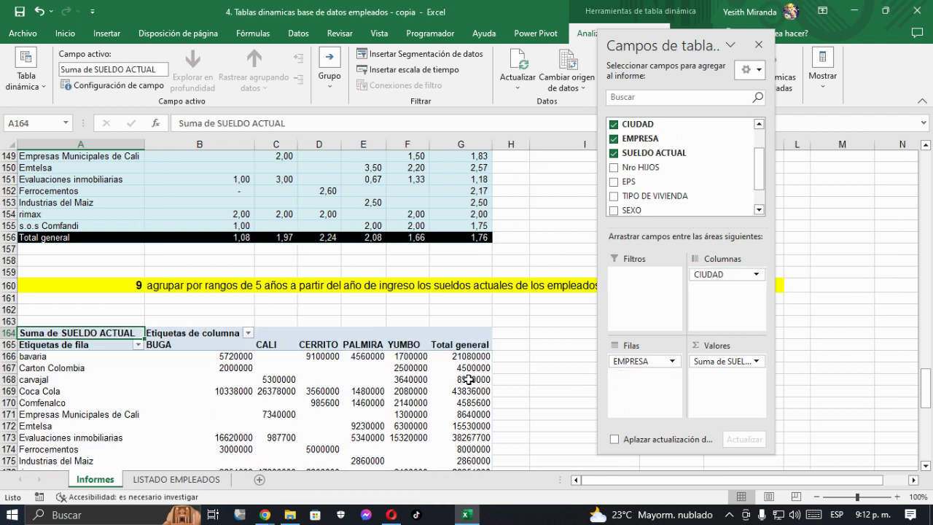
# Apply the Moneda number format to the salary sums in B166:G178 of the question 9 pivot table.
pyautogui.scroll(-3, 472, 394)
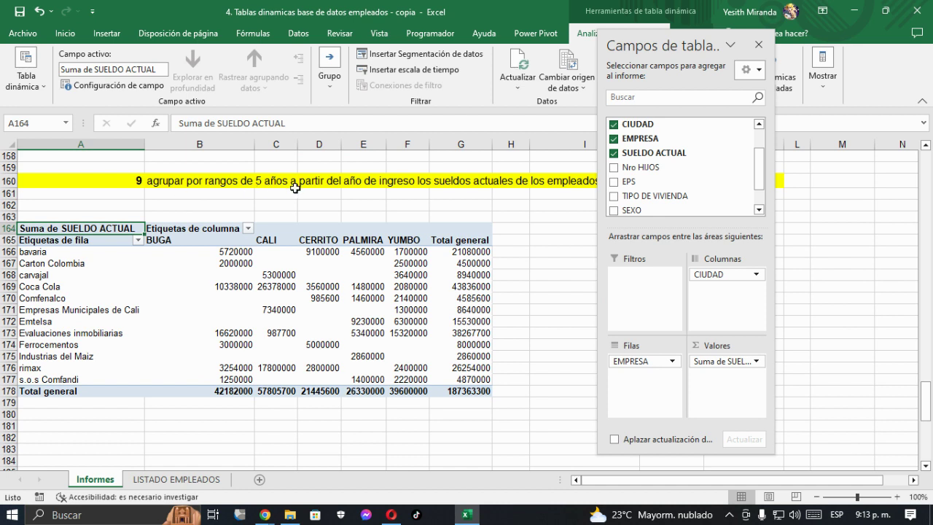
pyautogui.moveTo(149, 251); pyautogui.dragTo(474, 391)
pyautogui.click(68, 37)
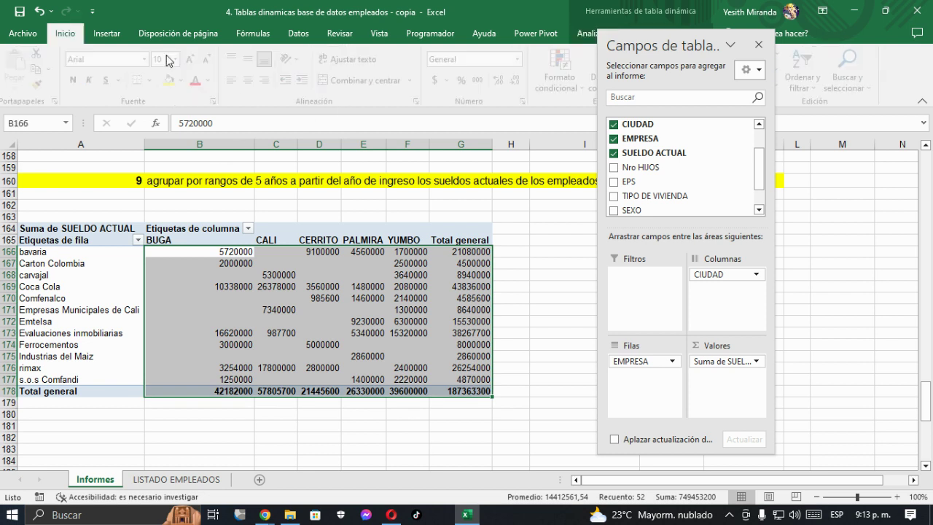
pyautogui.click(523, 61)
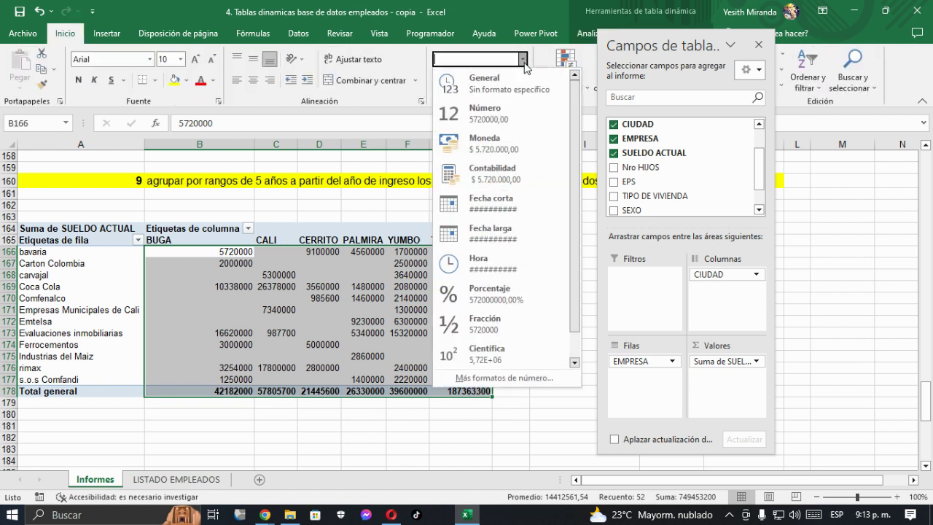
pyautogui.click(498, 152)
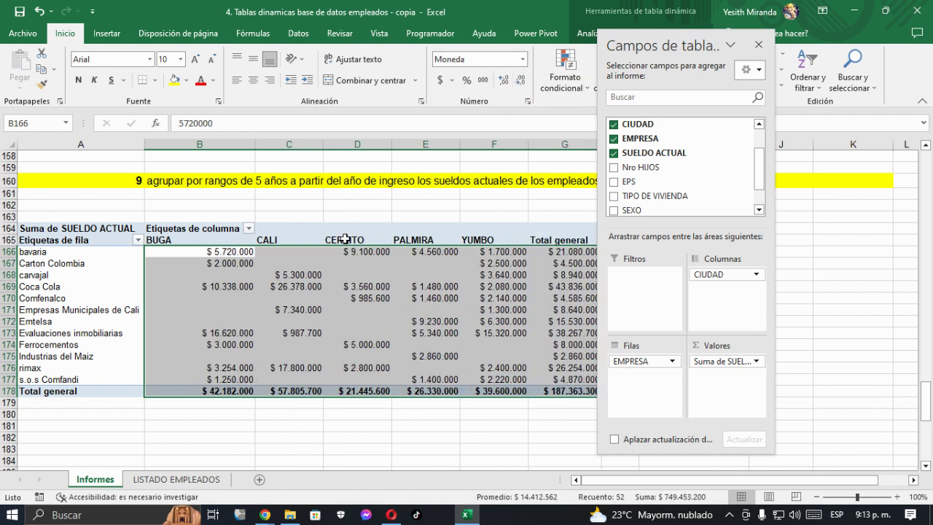
# Hide the field list and give the question 9 pivot table a blue medium style with banded rows and banded columns.
pyautogui.click(345, 236)
pyautogui.click(757, 46)
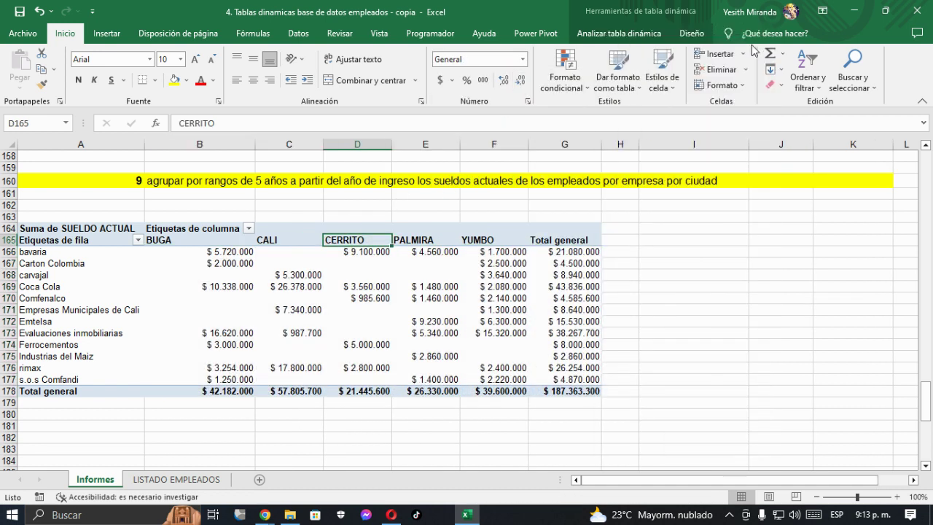
pyautogui.click(690, 33)
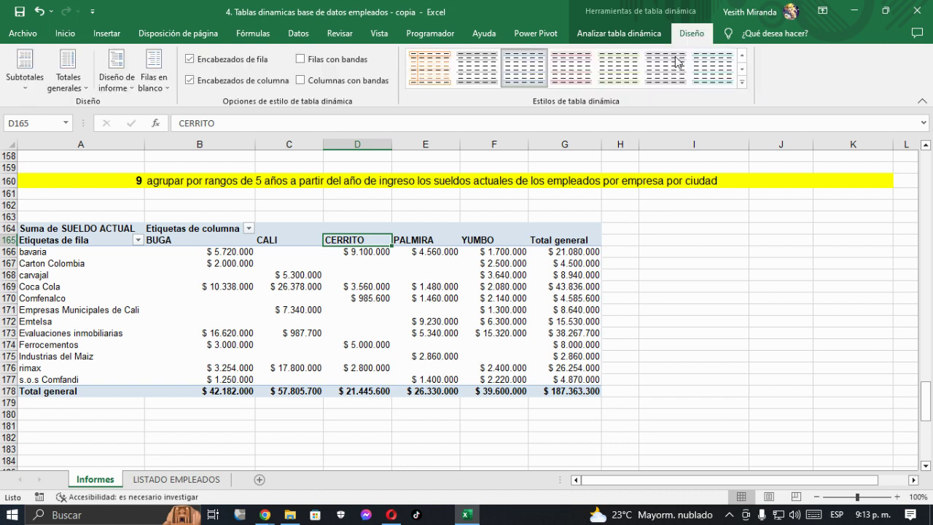
pyautogui.click(742, 81)
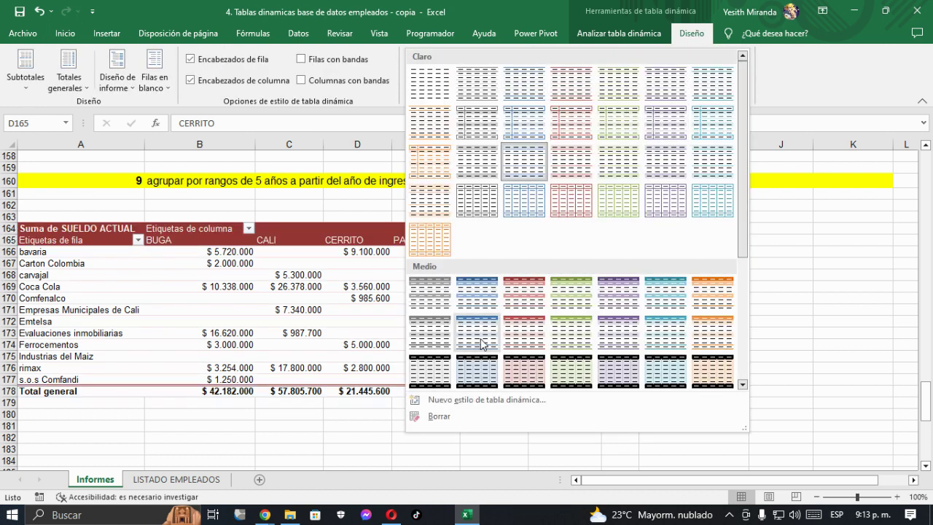
pyautogui.click(476, 305)
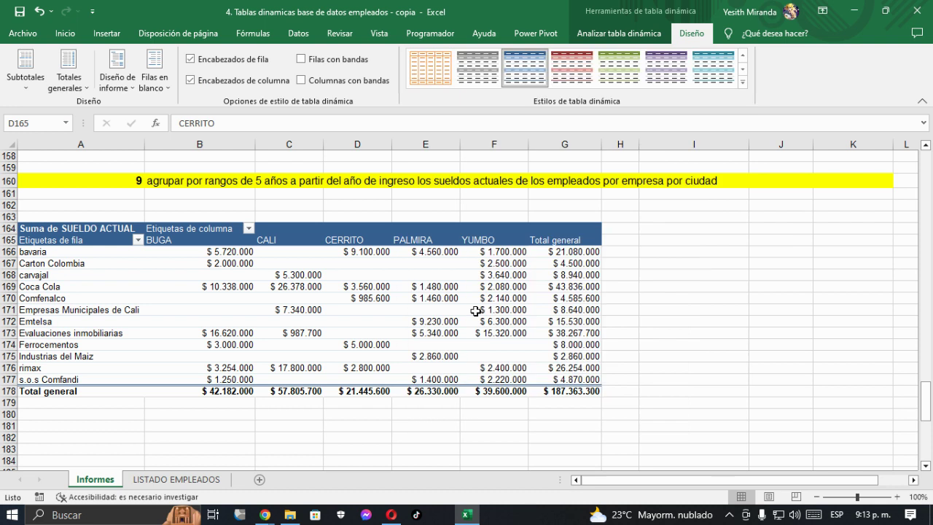
pyautogui.click(301, 80)
pyautogui.click(301, 59)
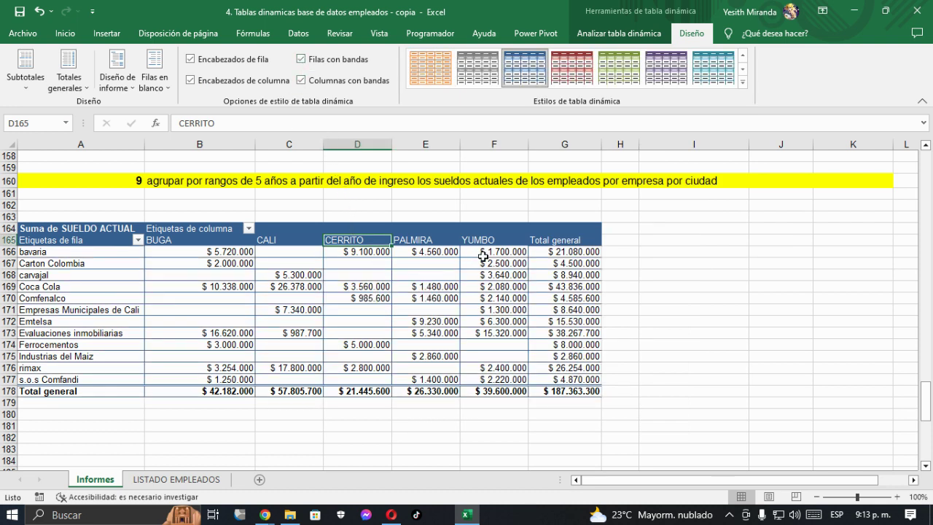
# Add año de ingreso to the rows of the question 9 pivot table, below EMPRESA.
pyautogui.click(483, 273)
pyautogui.rightClick(483, 273)
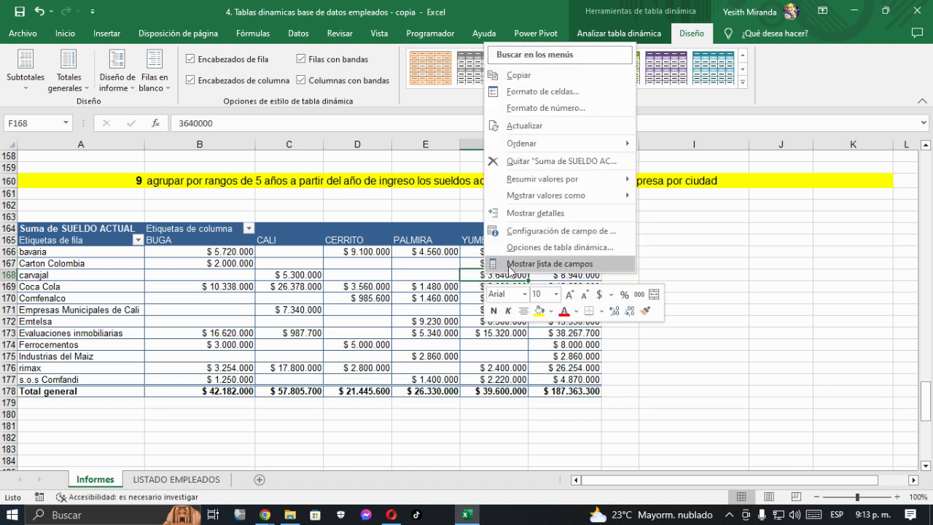
pyautogui.click(509, 263)
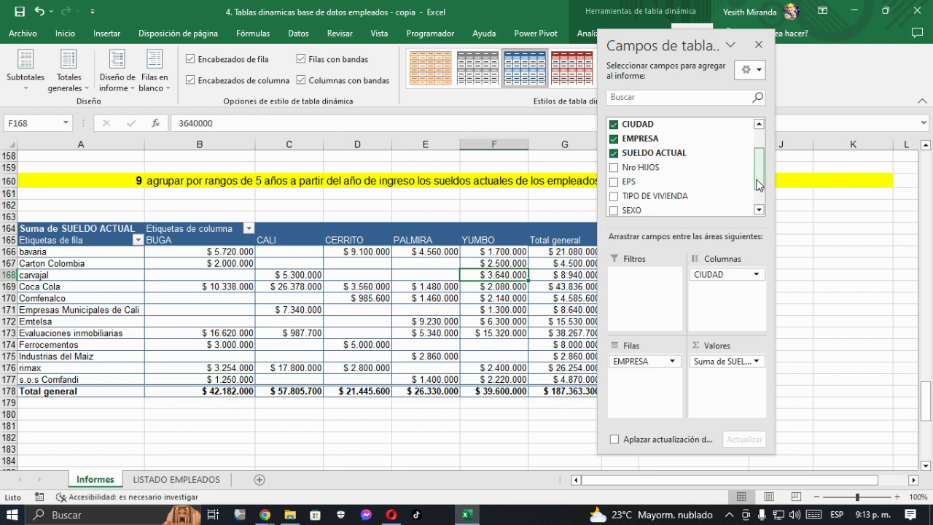
pyautogui.scroll(-2, 761, 185)
pyautogui.click(614, 192)
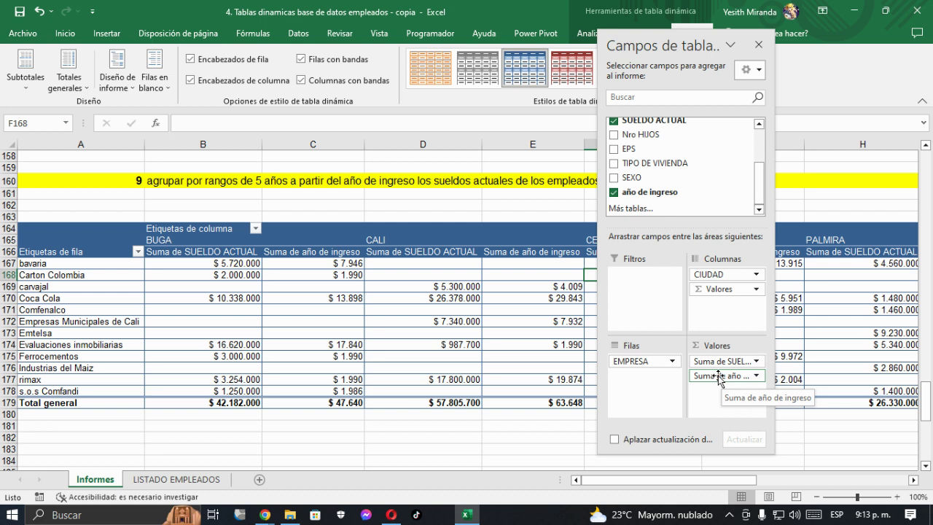
pyautogui.moveTo(718, 376); pyautogui.dragTo(652, 379)
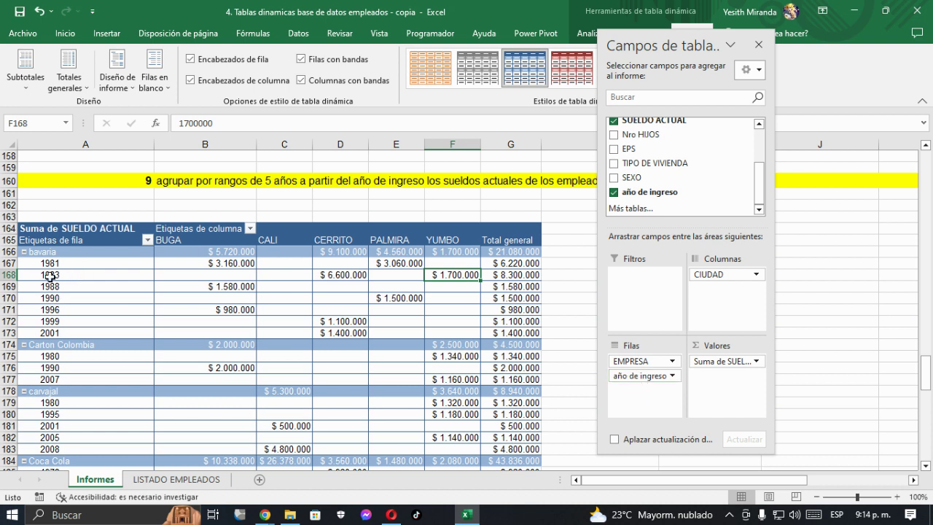
# Group the año de ingreso row labels of the question 9 pivot table in ranges of 5 years.
pyautogui.scroll(-1, 58, 290)
pyautogui.scroll(-14, 58, 291)
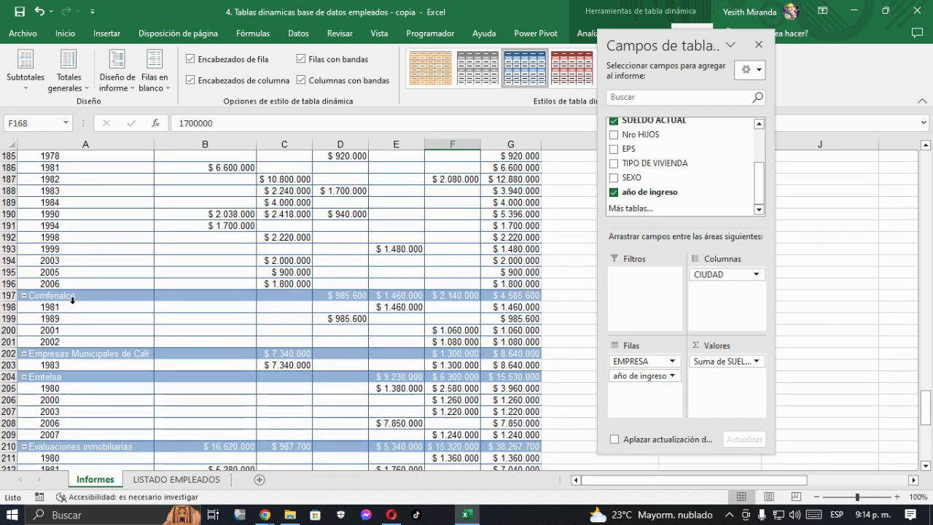
pyautogui.scroll(-4, 77, 307)
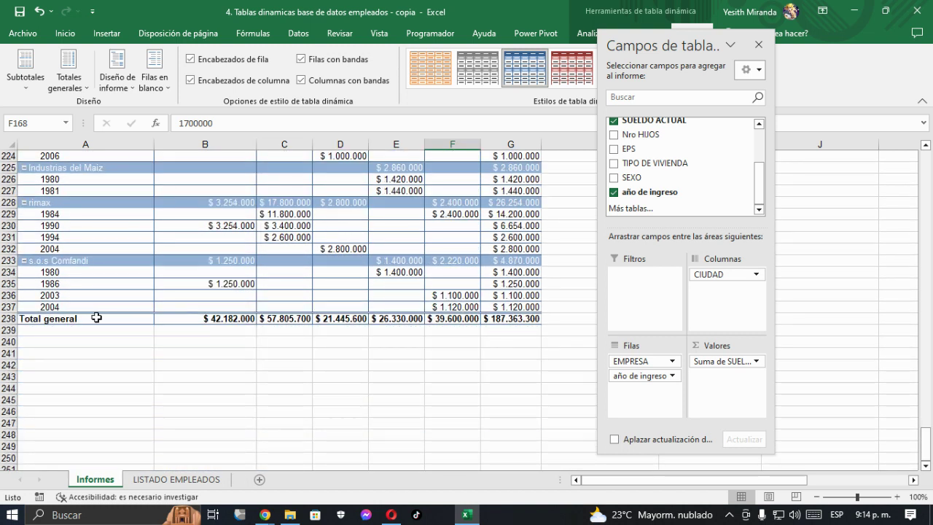
pyautogui.scroll(16, 96, 316)
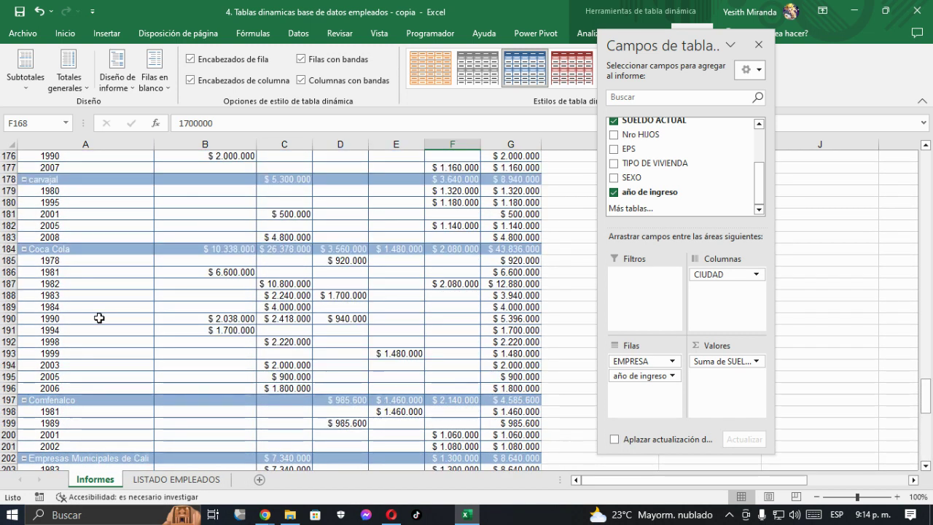
pyautogui.scroll(3, 99, 318)
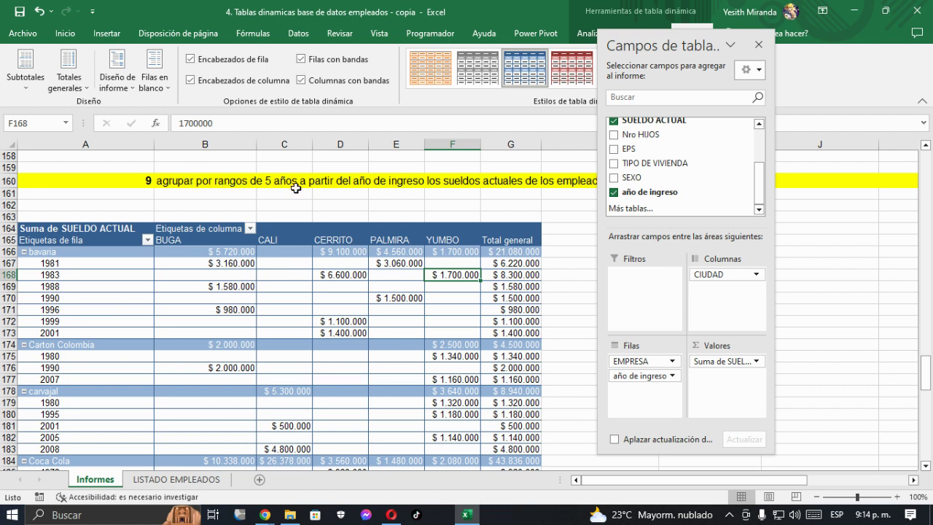
pyautogui.click(67, 275)
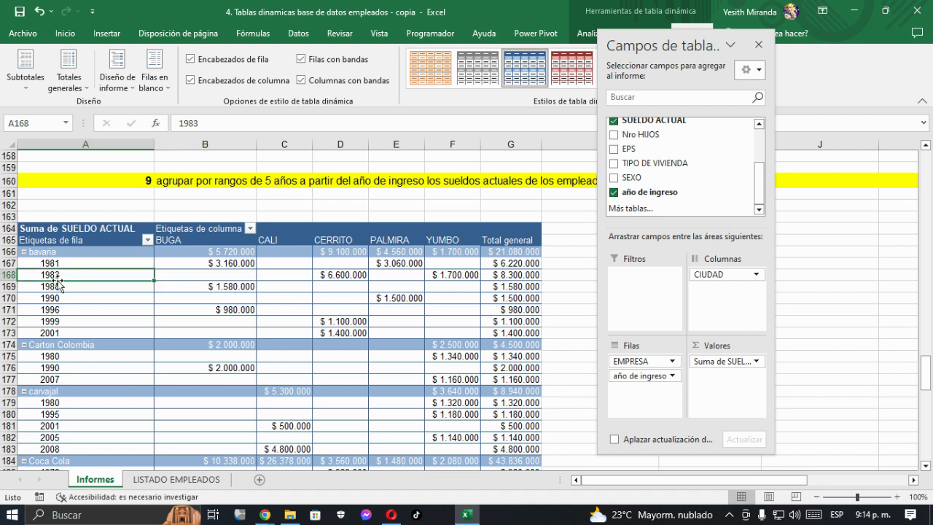
pyautogui.rightClick(58, 274)
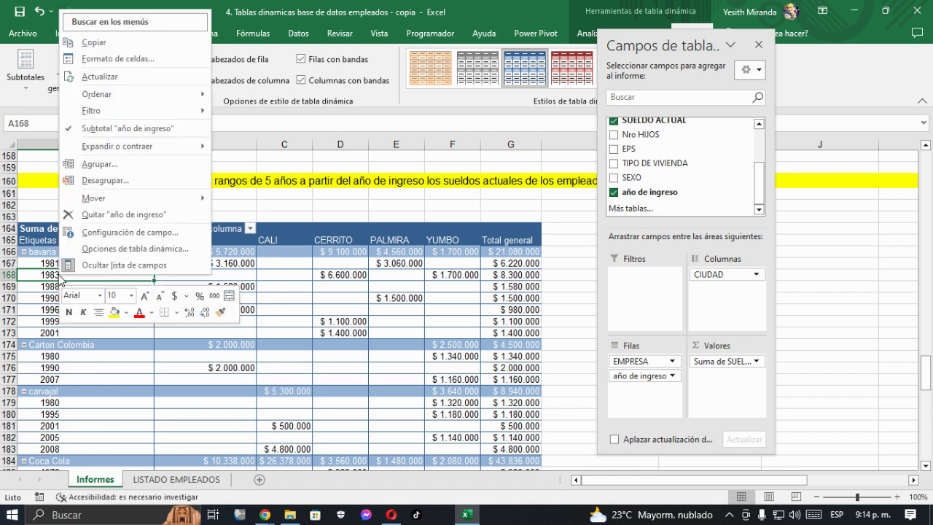
pyautogui.click(103, 167)
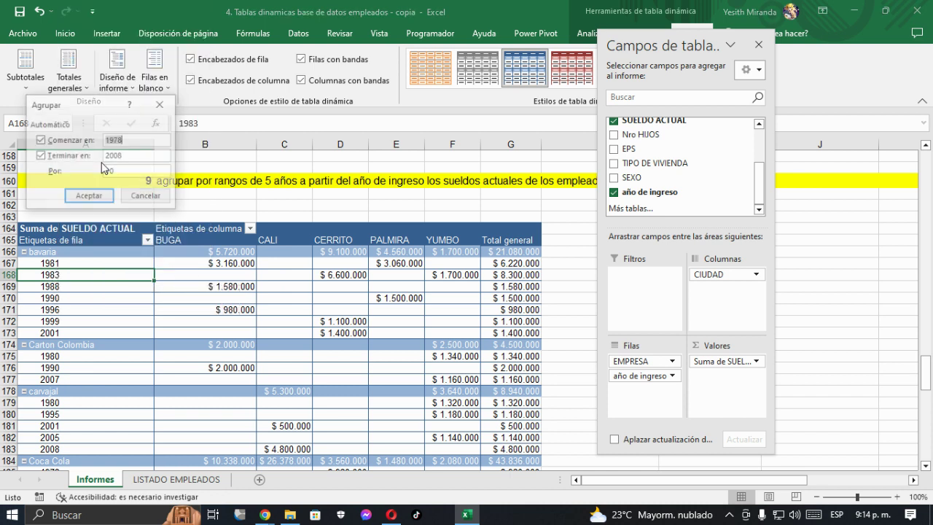
pyautogui.click(125, 173)
pyautogui.moveTo(124, 173); pyautogui.dragTo(77, 173)
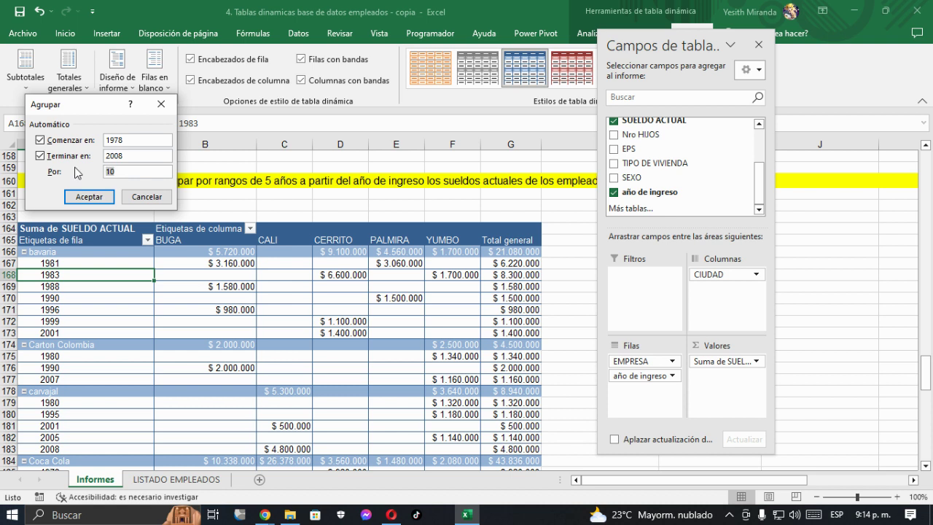
pyautogui.write('5')
pyautogui.click(88, 196)
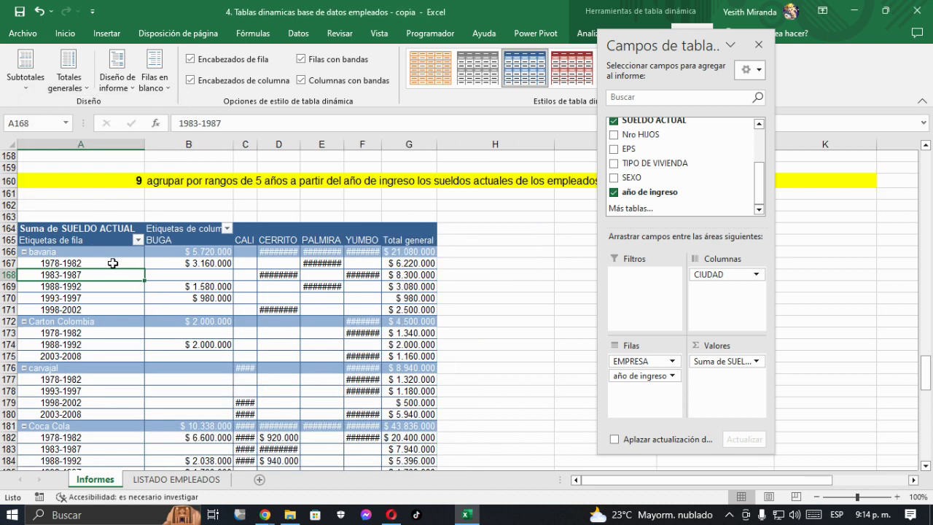
# Widen columns C to F so the city salary amounts fit, and hide the pivot table's field list.
pyautogui.moveTo(295, 143); pyautogui.dragTo(376, 144)
pyautogui.click(127, 269)
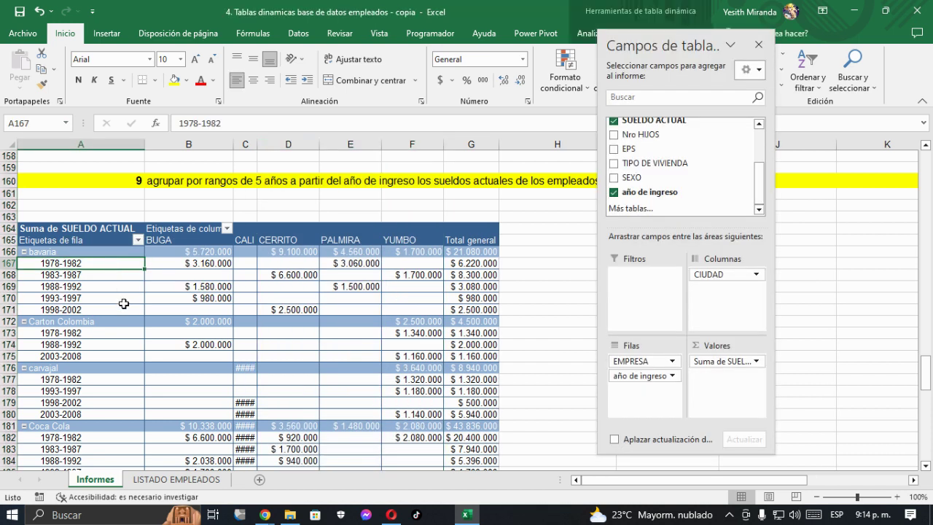
pyautogui.scroll(-1, 125, 301)
pyautogui.moveTo(257, 144); pyautogui.dragTo(301, 150)
pyautogui.scroll(-1, 209, 283)
pyautogui.scroll(-13, 209, 283)
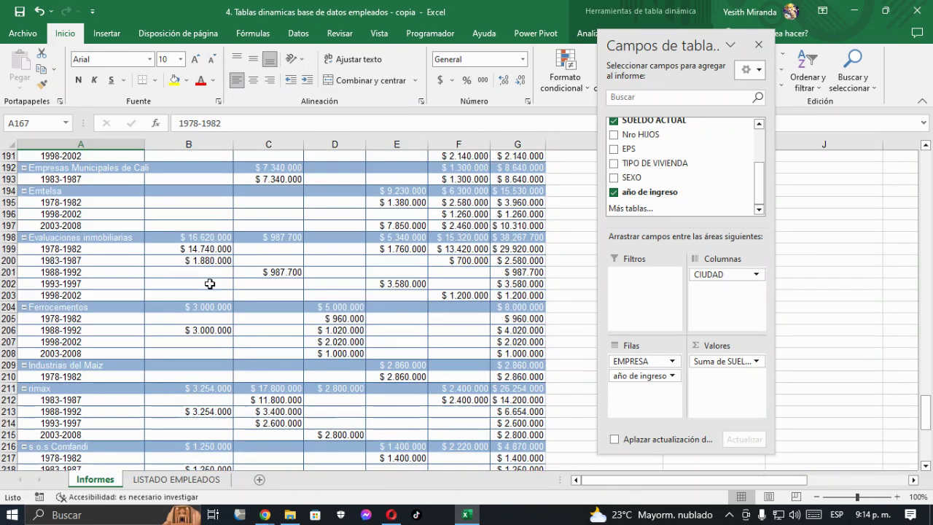
pyautogui.scroll(3, 209, 285)
pyautogui.scroll(15, 209, 285)
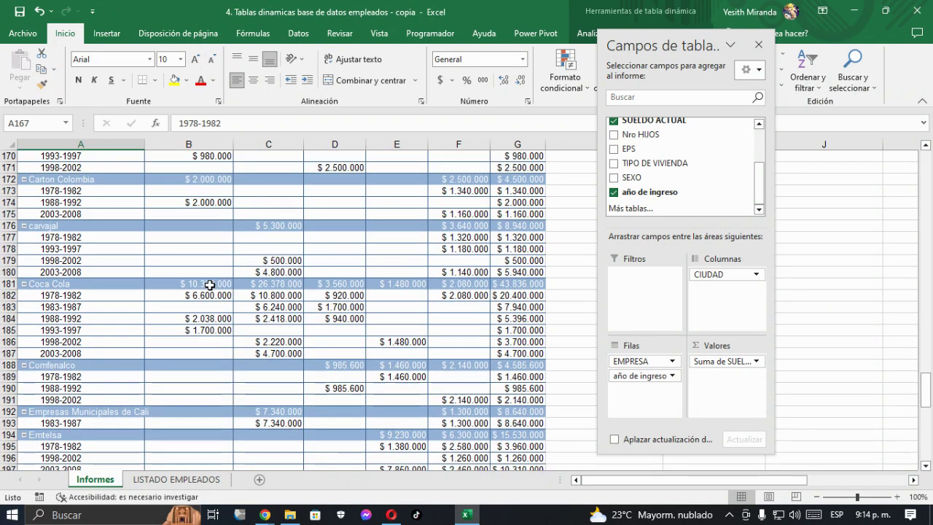
pyautogui.scroll(-2, 209, 285)
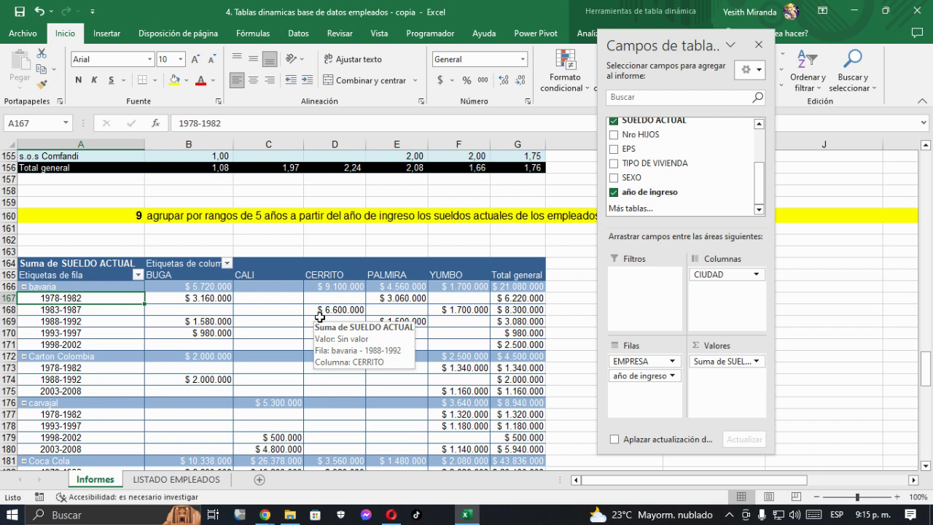
pyautogui.click(758, 46)
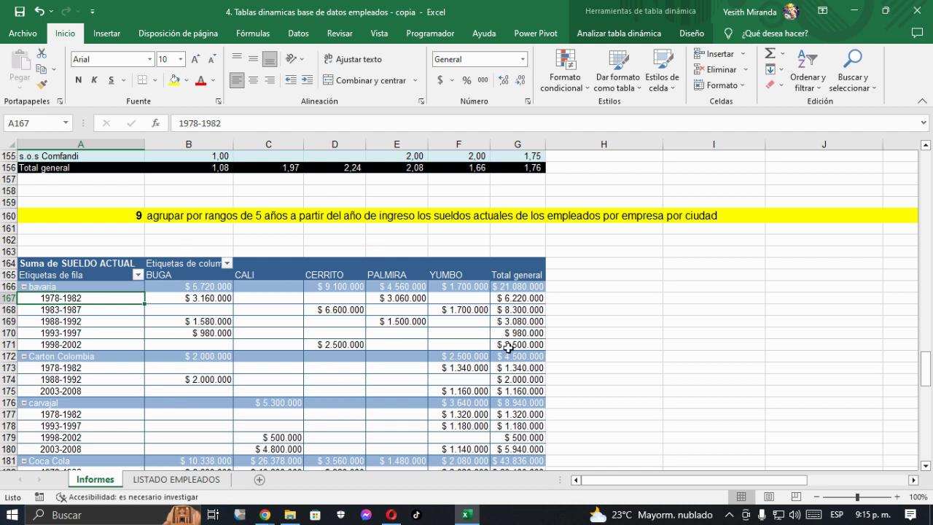
# Show the question 9 pivot table in outline form (formato de esquema).
pyautogui.click(689, 35)
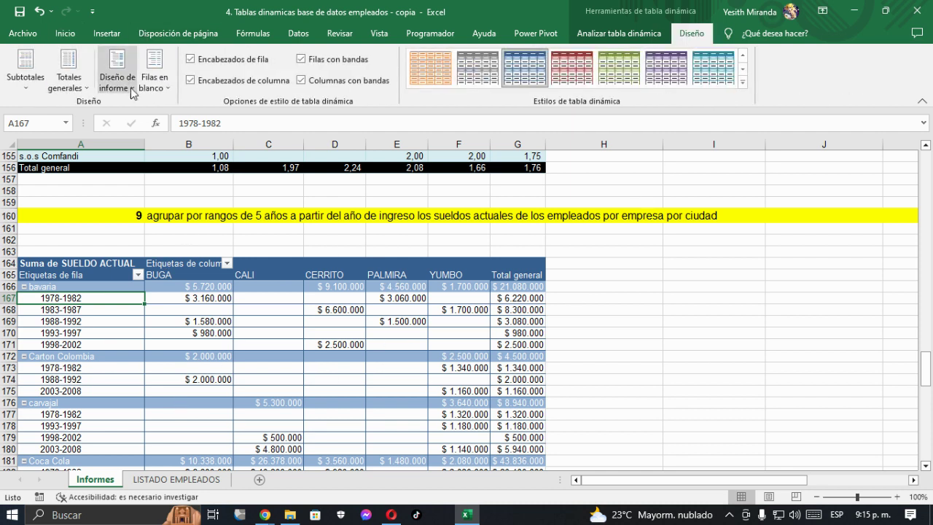
pyautogui.click(135, 90)
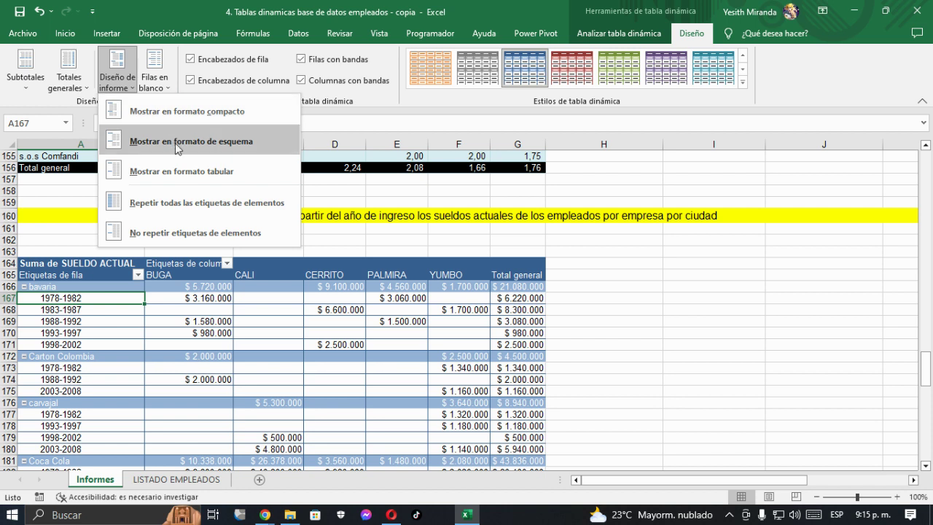
pyautogui.click(177, 142)
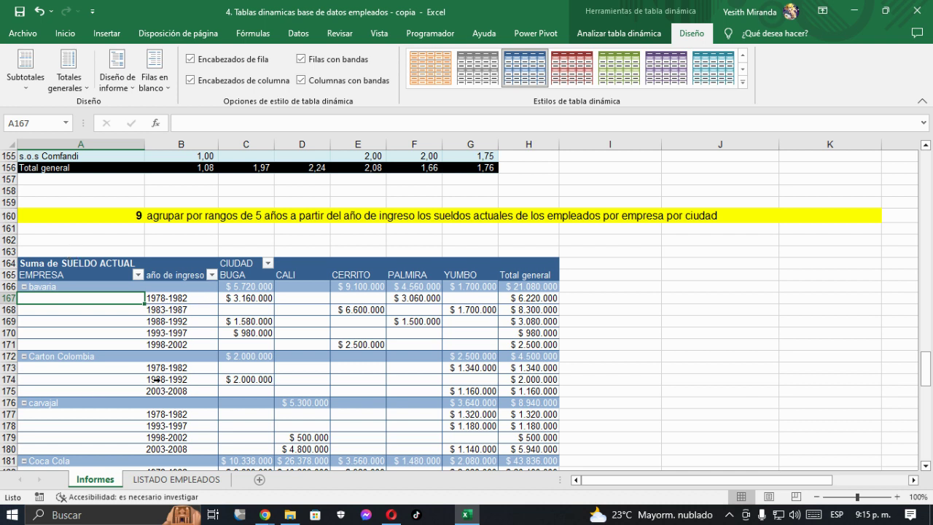
# Change the question 9 pivot table to the red medium style.
pyautogui.click(706, 82)
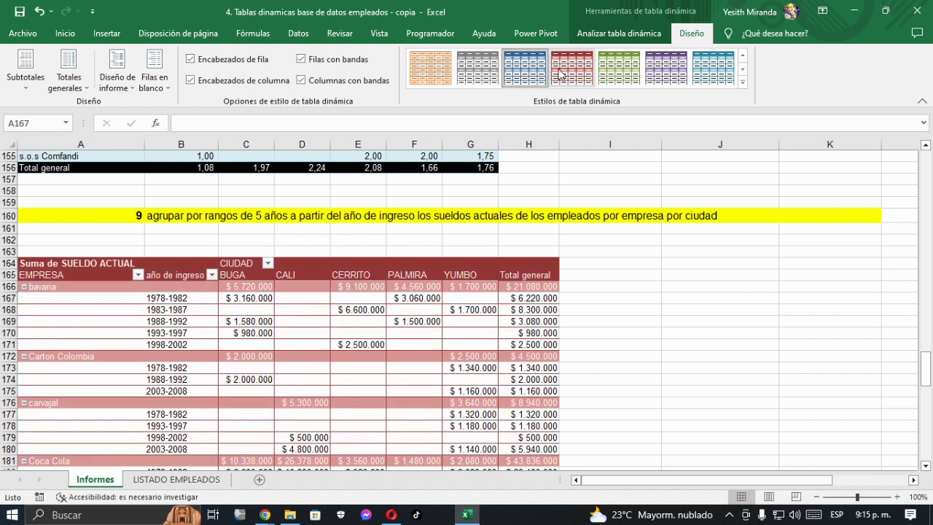
pyautogui.click(560, 73)
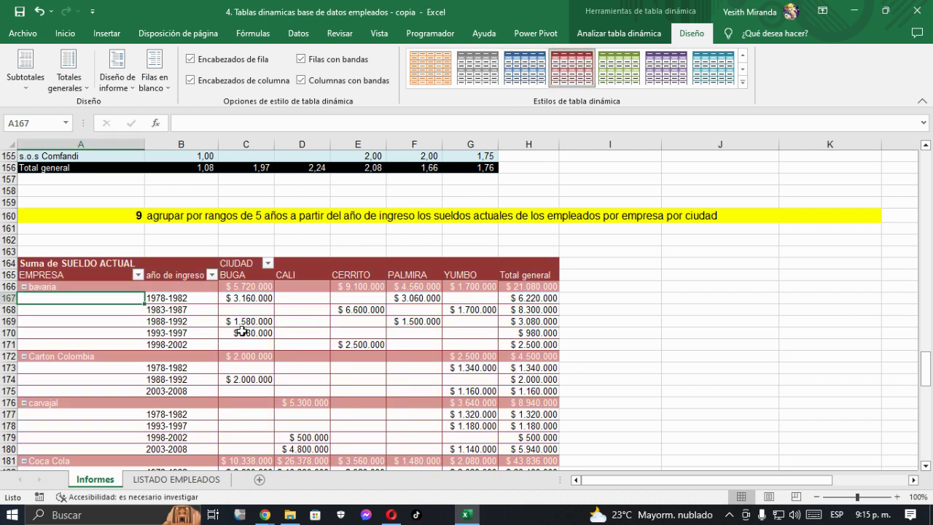
pyautogui.scroll(-5, 242, 330)
pyautogui.scroll(-3, 242, 330)
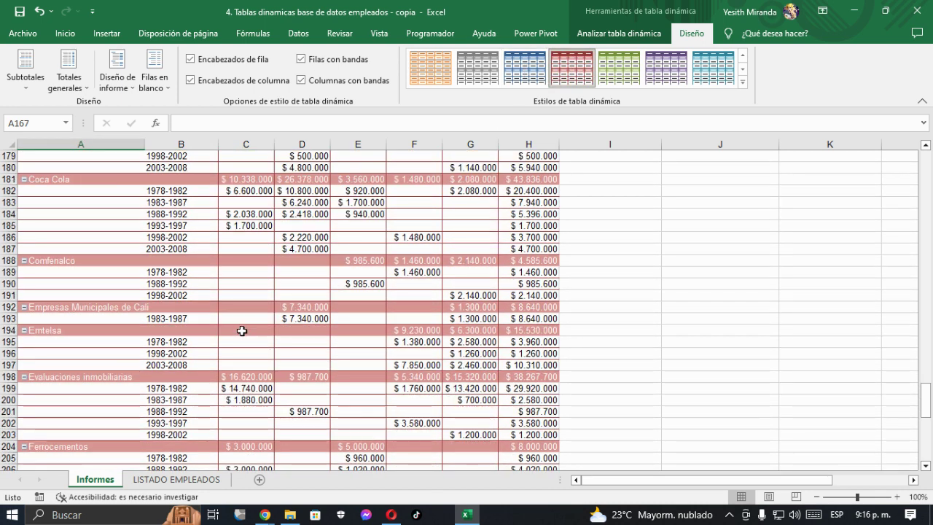
pyautogui.scroll(9, 242, 330)
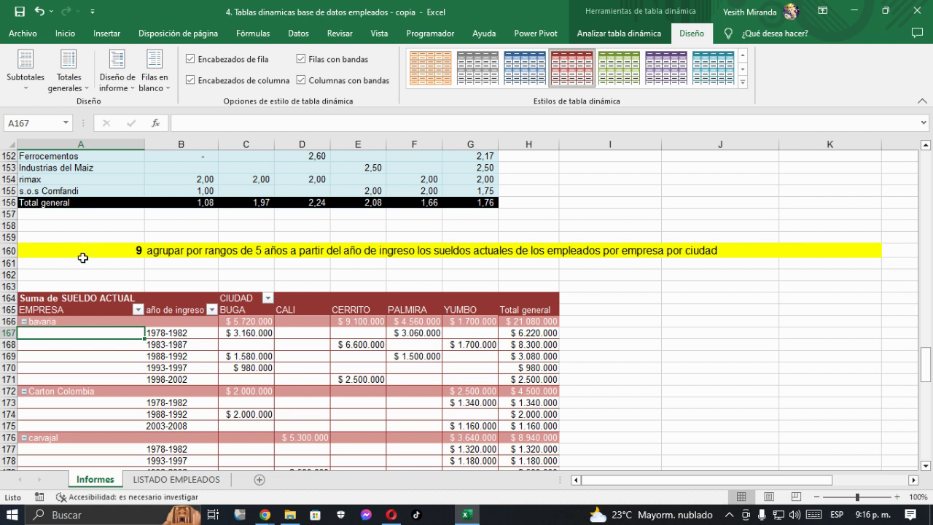
# Show the question 9 pivot table in tabular form (formato tabular) and review its company subtotals.
pyautogui.click(136, 92)
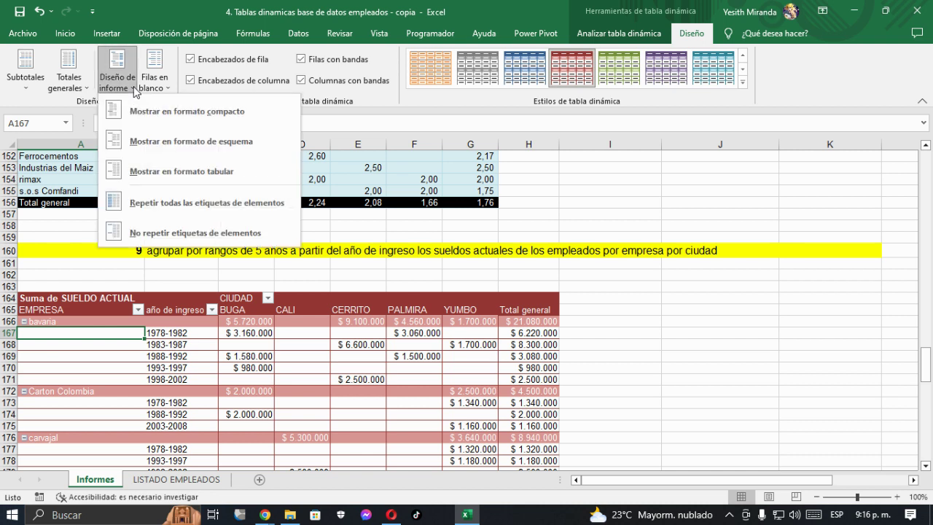
pyautogui.click(150, 175)
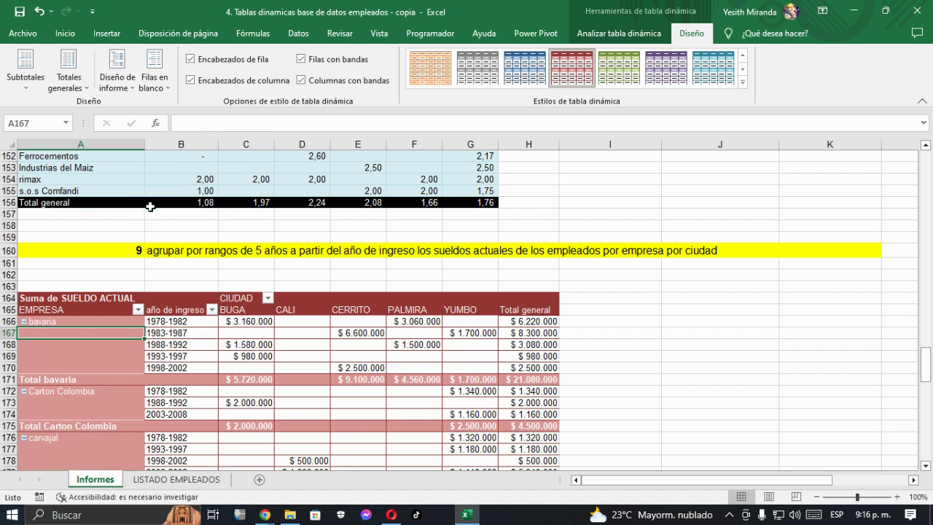
pyautogui.scroll(-3, 149, 209)
pyautogui.scroll(-8, 147, 319)
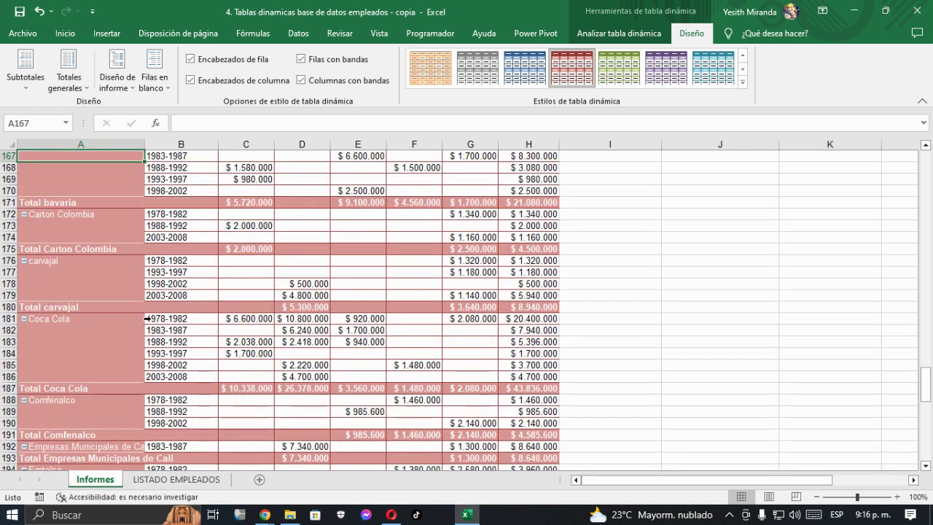
pyautogui.scroll(-4, 147, 319)
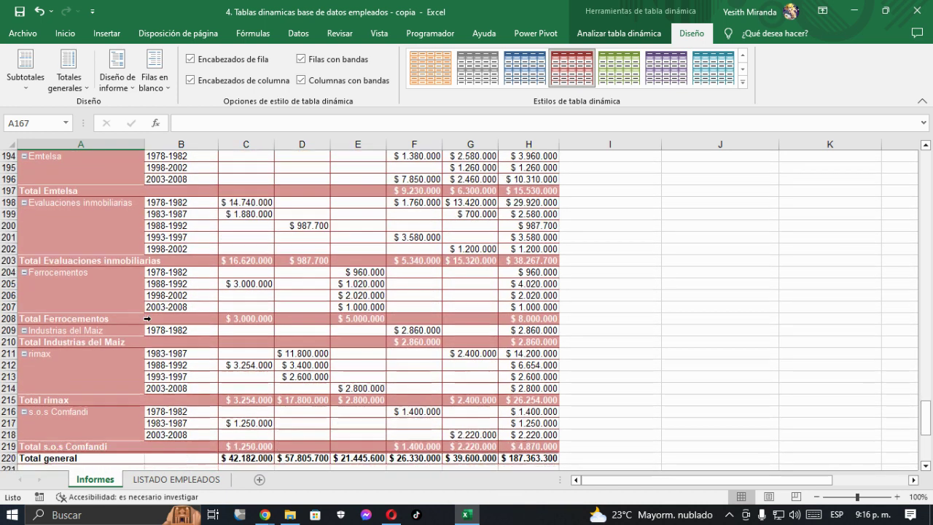
pyautogui.scroll(7, 147, 318)
pyautogui.scroll(4, 147, 319)
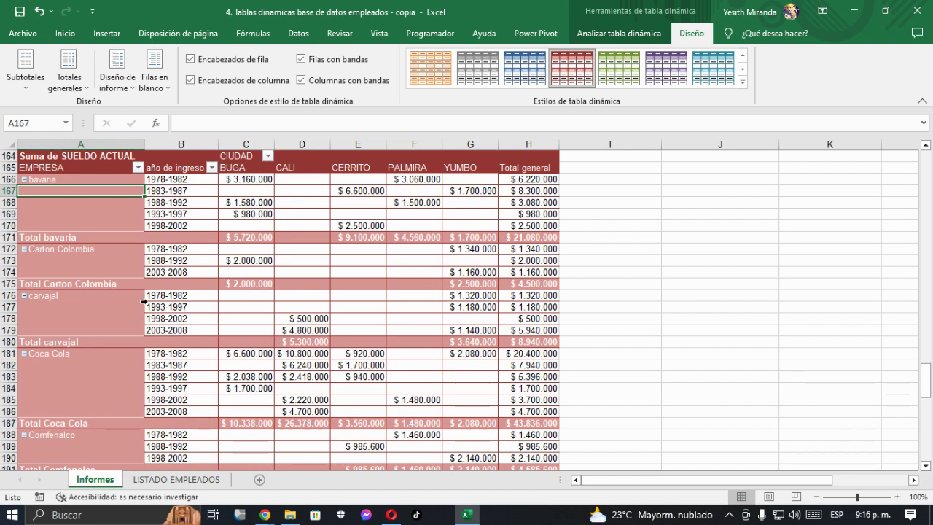
# Repeat all item labels (Repetir todas las etiquetas de elementos) in the question 9 pivot table and review its company rows.
pyautogui.click(122, 82)
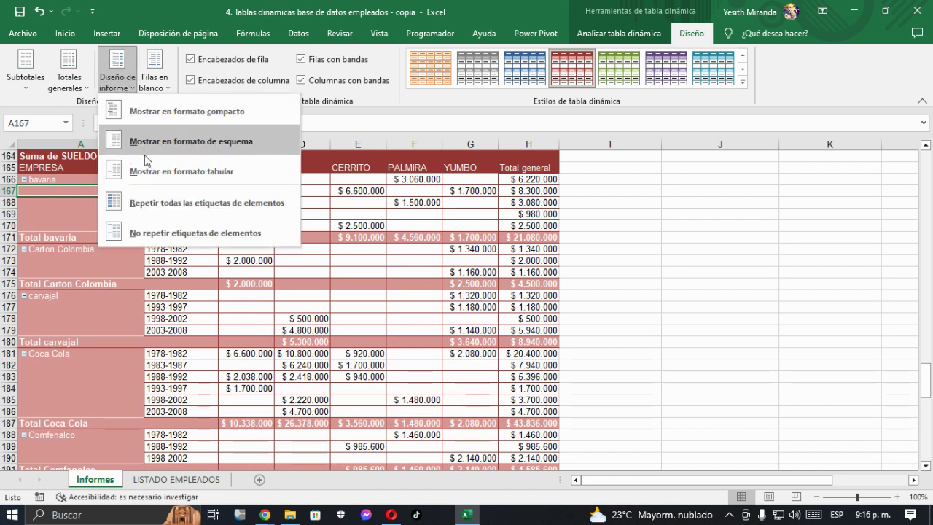
pyautogui.click(155, 202)
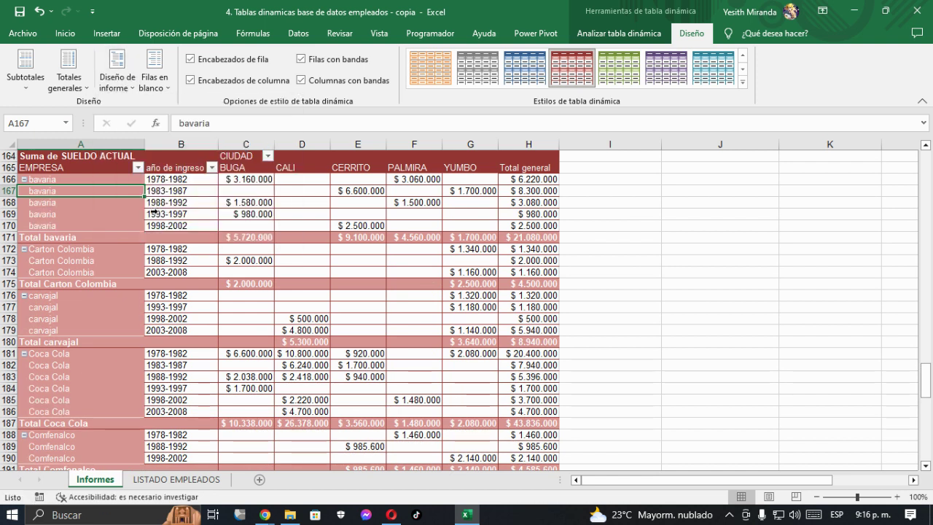
pyautogui.click(126, 87)
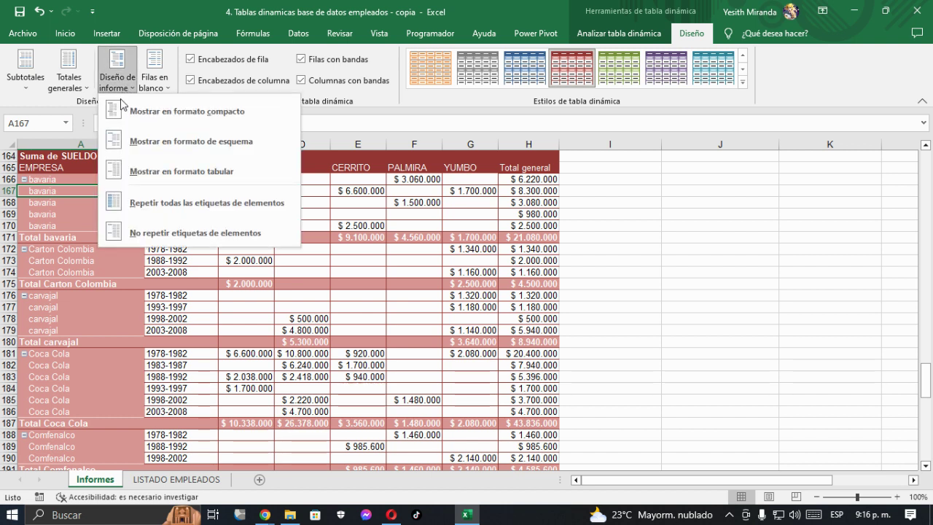
pyautogui.click(70, 222)
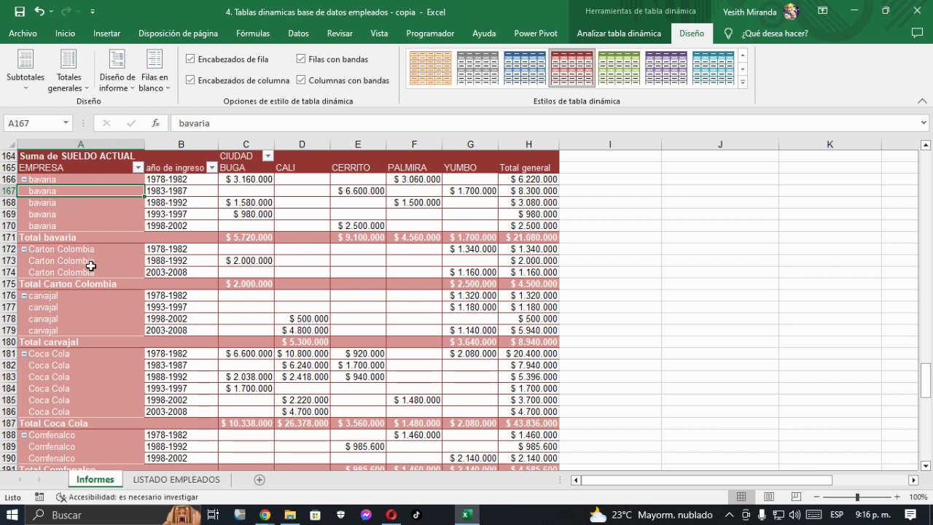
pyautogui.scroll(-10, 87, 263)
pyautogui.scroll(-3, 90, 264)
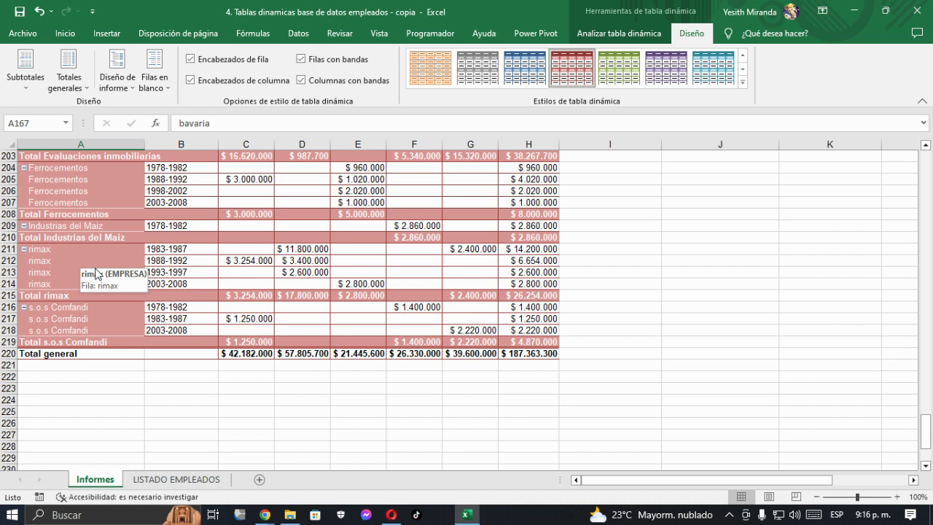
pyautogui.scroll(13, 95, 273)
pyautogui.scroll(3, 215, 274)
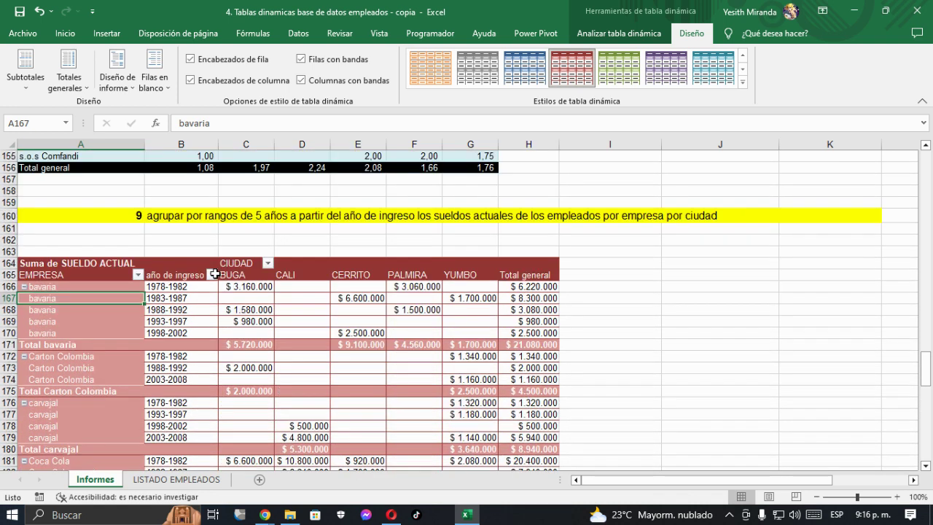
# Hide the company subtotals in the question 9 pivot table (No mostrar subtotales).
pyautogui.click(21, 86)
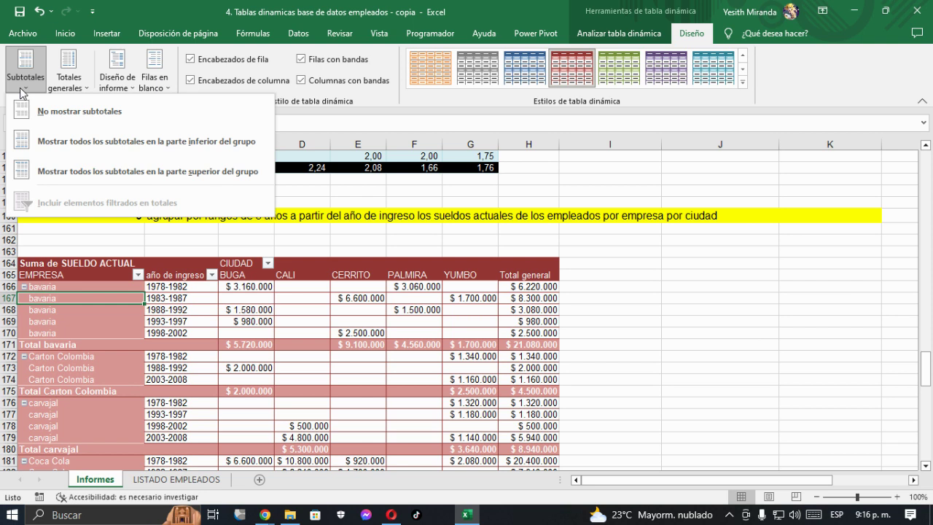
pyautogui.click(64, 112)
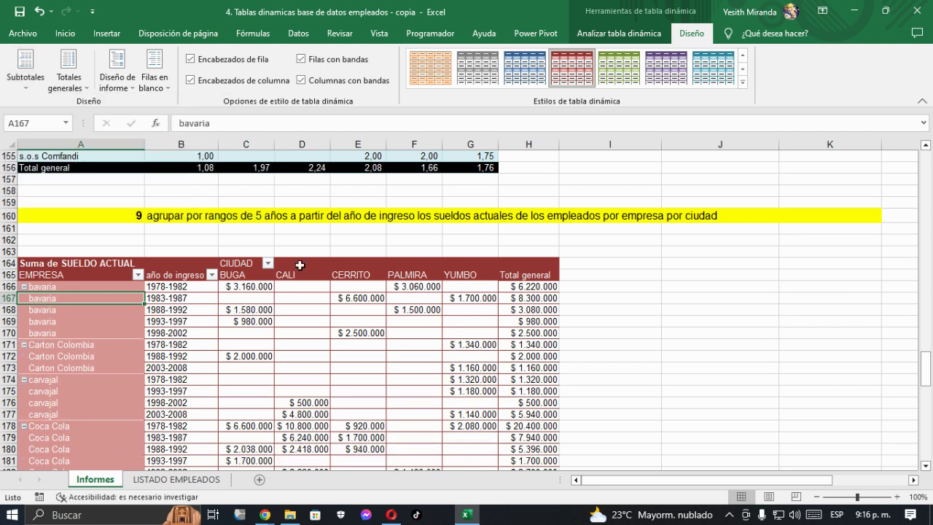
pyautogui.click(32, 95)
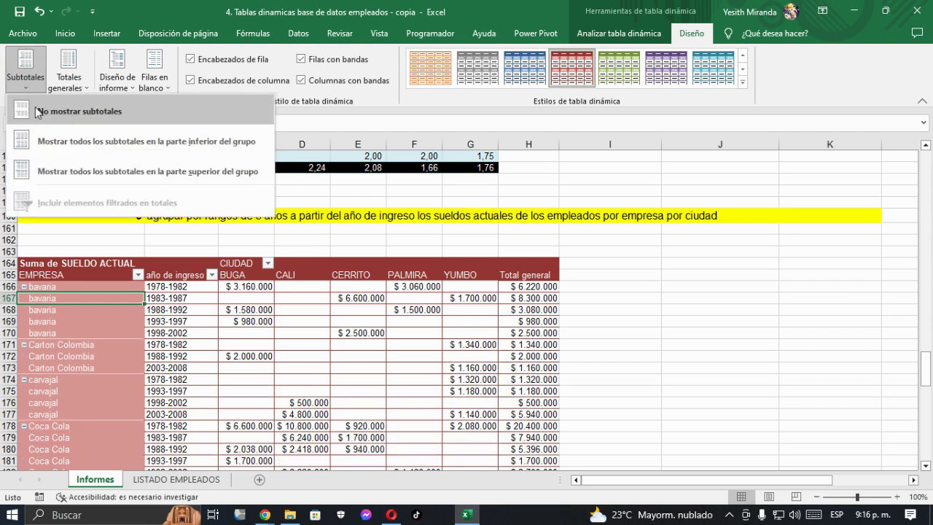
pyautogui.click(73, 112)
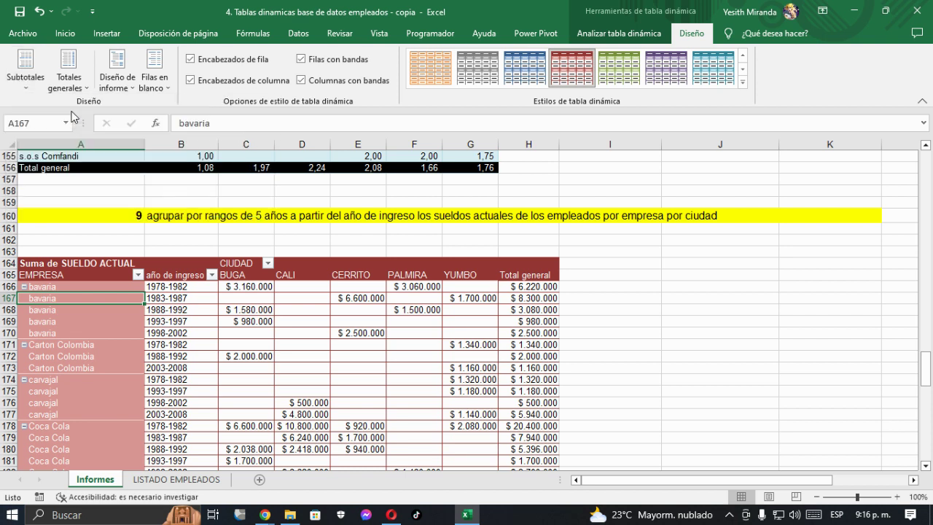
# Show all subtotals at the bottom of each company group in the question 9 pivot table and review them.
pyautogui.click(34, 85)
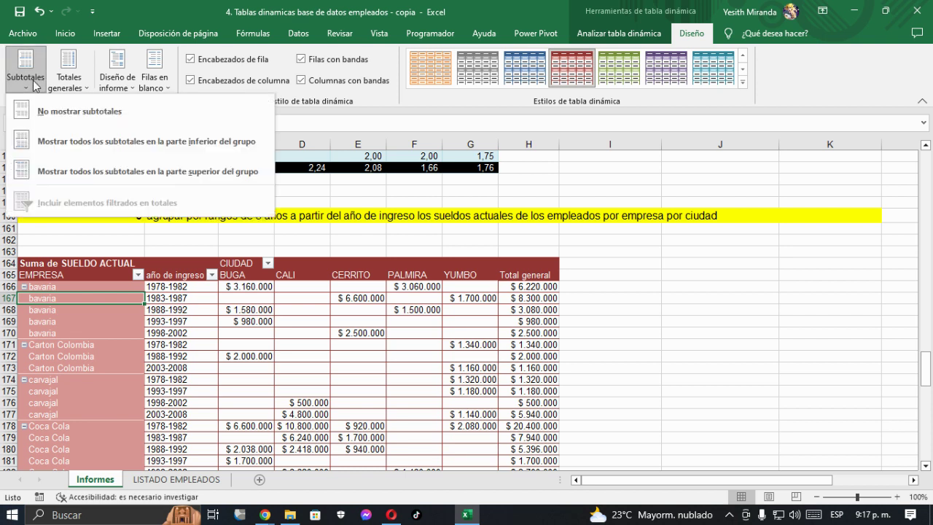
pyautogui.click(64, 143)
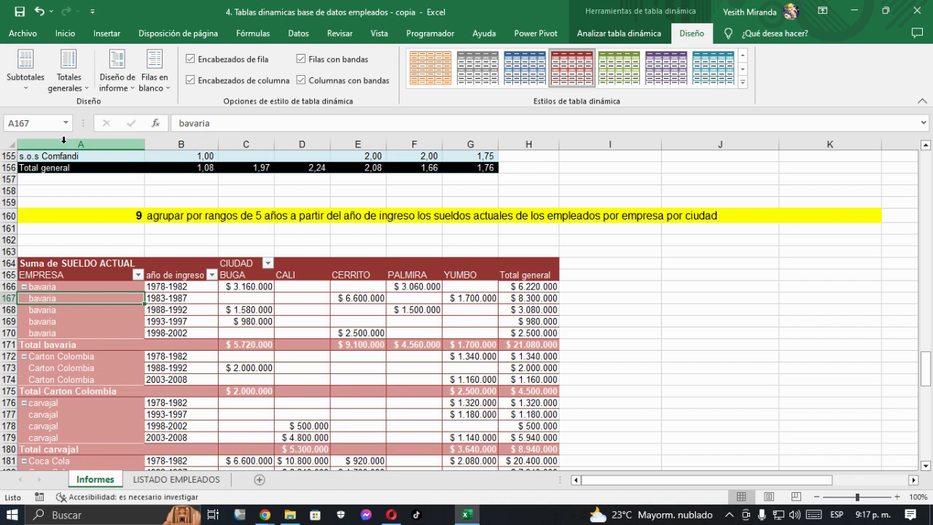
pyautogui.scroll(-15, 167, 290)
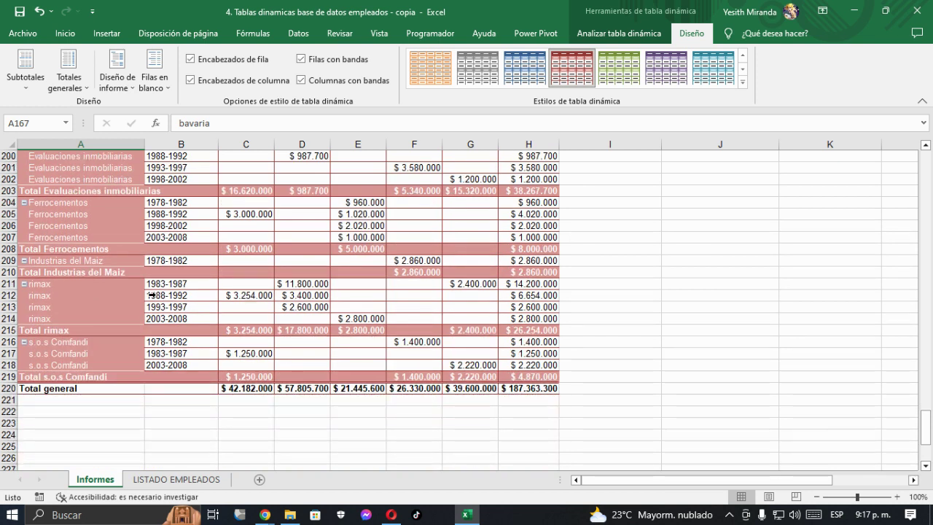
pyautogui.scroll(12, 151, 295)
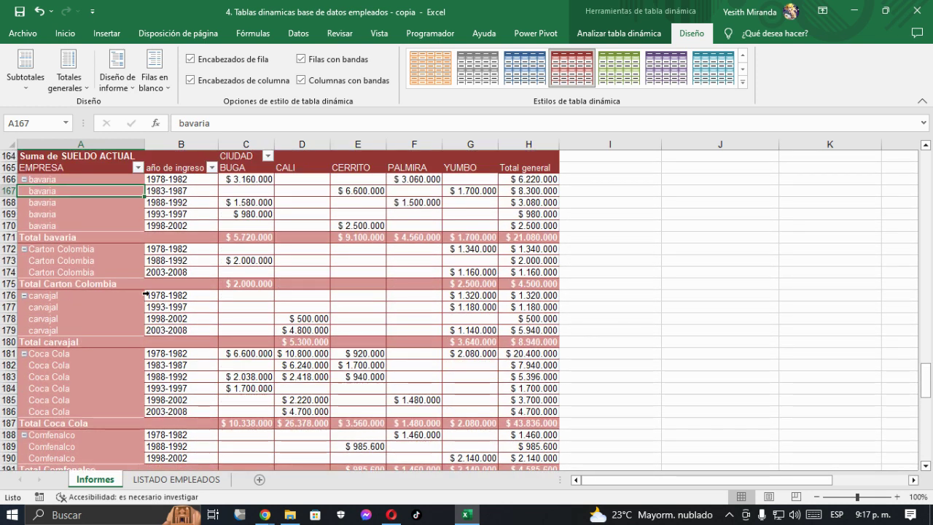
pyautogui.scroll(4, 146, 290)
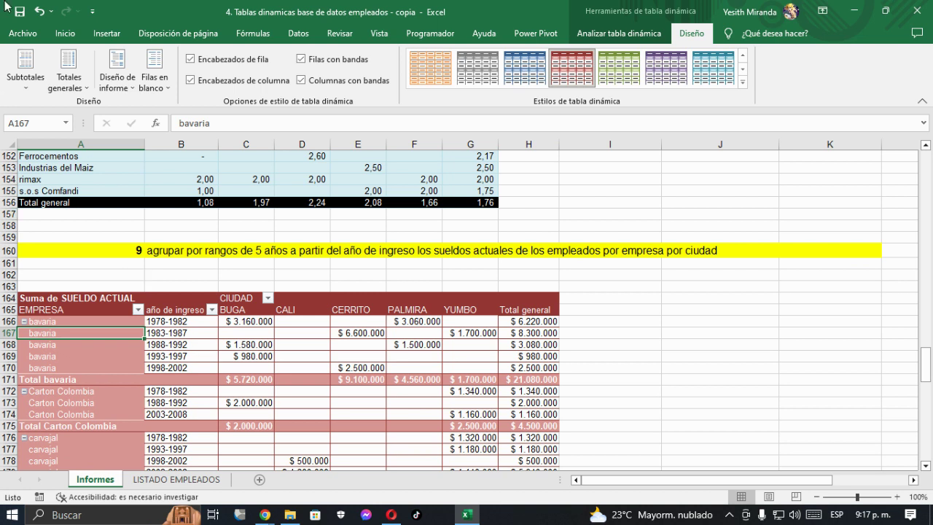
pyautogui.click(133, 94)
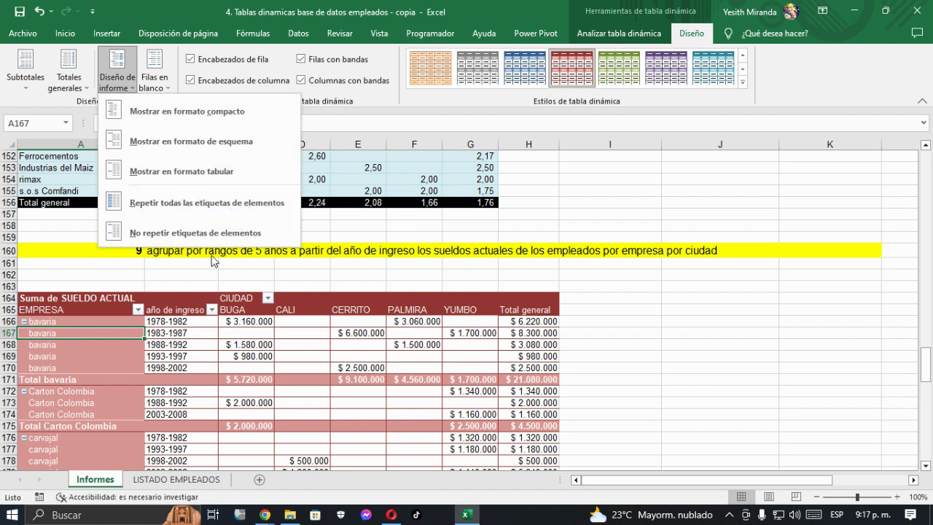
pyautogui.click(337, 259)
pyautogui.scroll(-4, 172, 289)
pyautogui.scroll(-13, 172, 289)
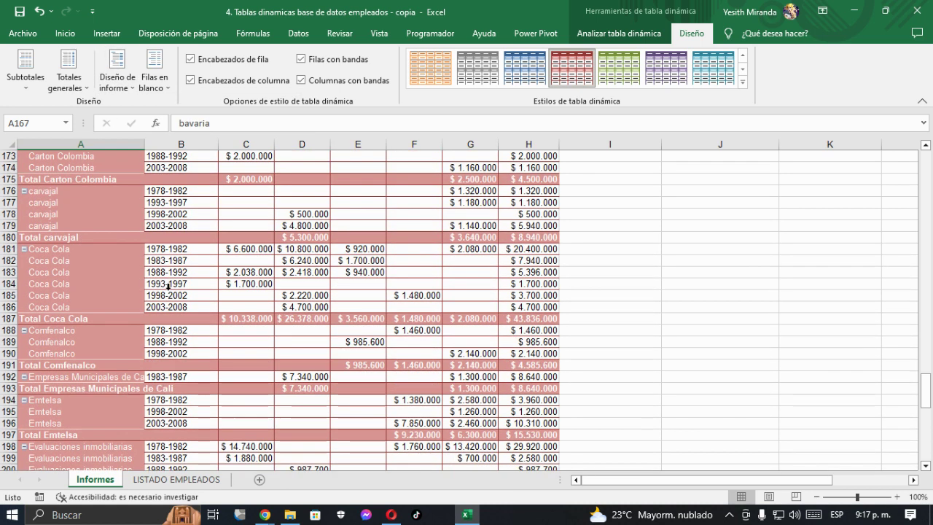
pyautogui.scroll(9, 169, 284)
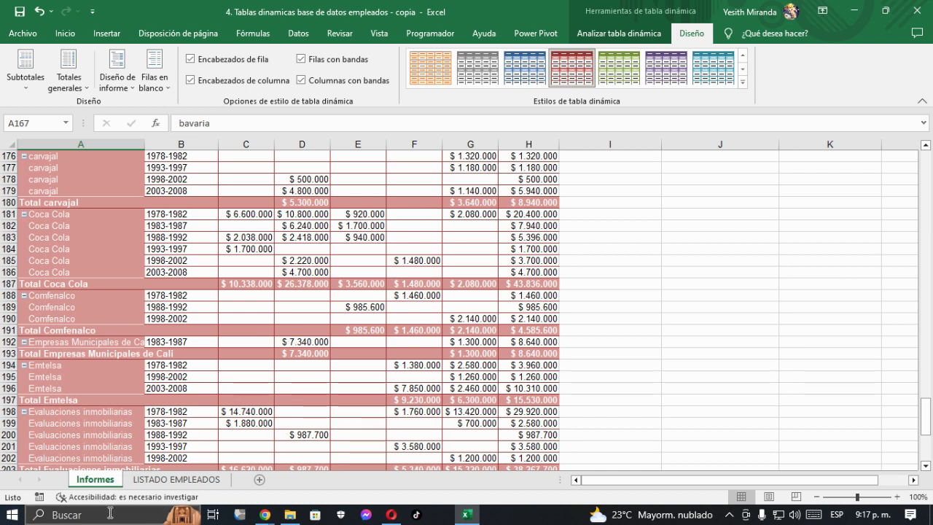
# Highlight question 10 (A16:C16) in yellow on the LISTADO EMPLEADOS sheet.
pyautogui.click(163, 480)
pyautogui.scroll(8, 139, 467)
pyautogui.click(72, 368)
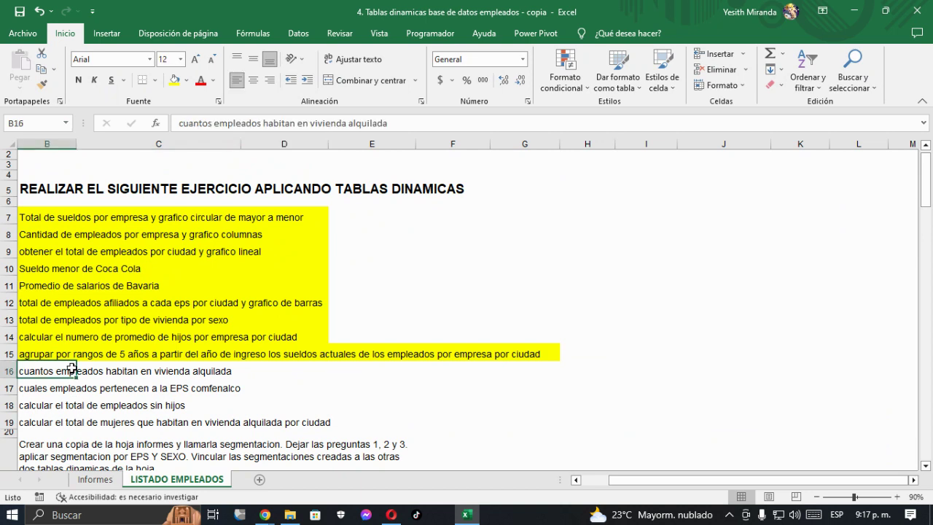
pyautogui.press('Left')
pyautogui.press('Up')
pyautogui.press('Down')
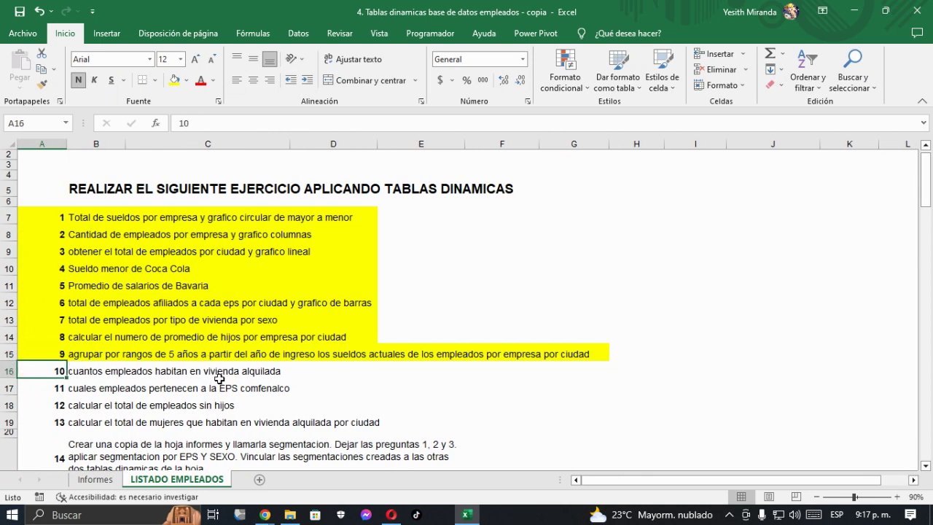
pyautogui.scroll(-1, 219, 379)
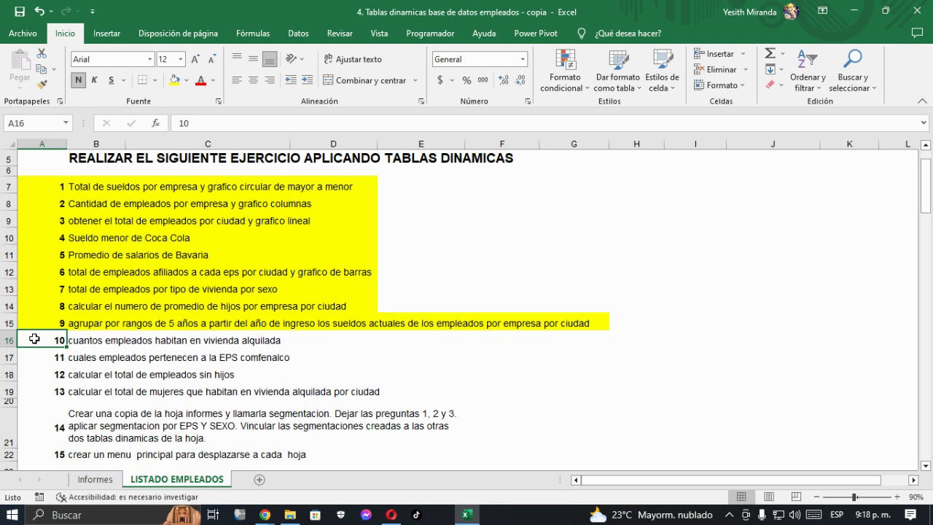
pyautogui.moveTo(36, 338); pyautogui.dragTo(285, 339)
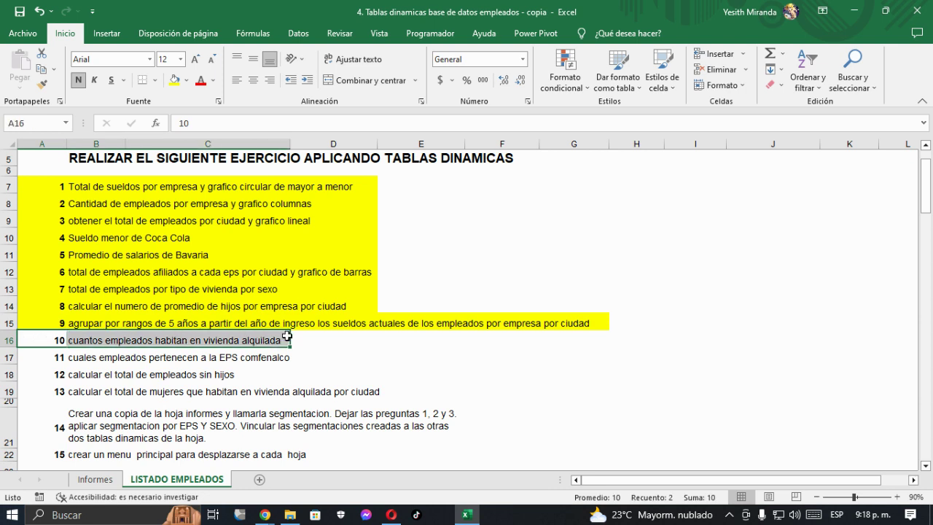
pyautogui.click(174, 80)
# Copy the question 10 heading from LISTADO EMPLEADOS to A225 on Informes and extend its yellow fill over D225:E225.
pyautogui.hotkey('ctrl', 'c')
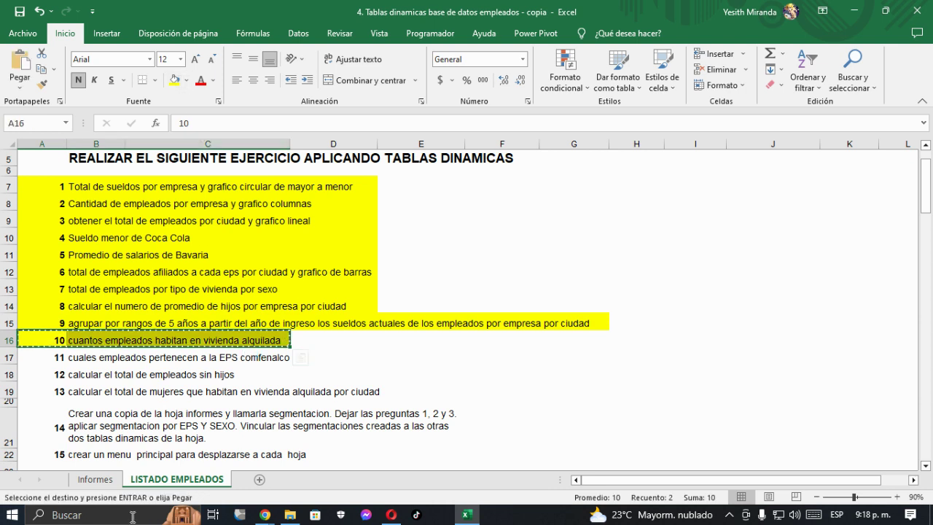
pyautogui.click(100, 482)
pyautogui.scroll(-6, 94, 473)
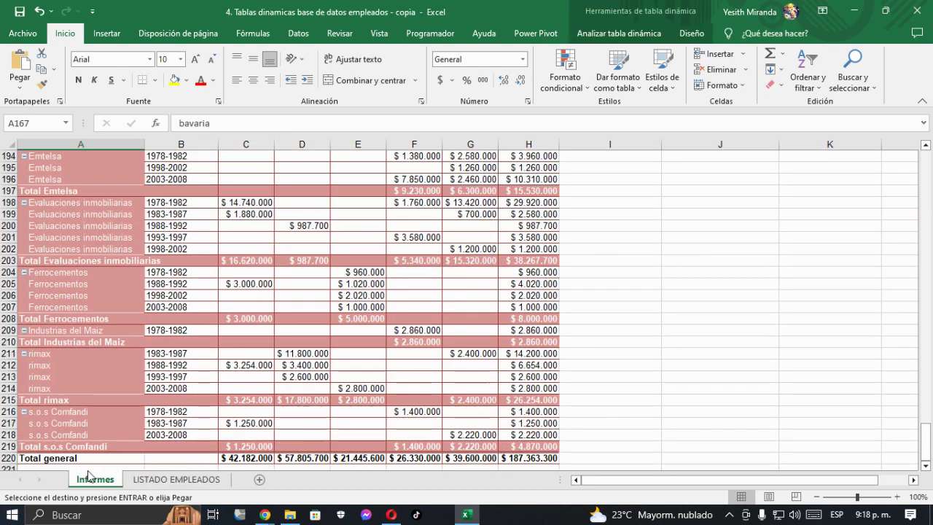
pyautogui.click(30, 410)
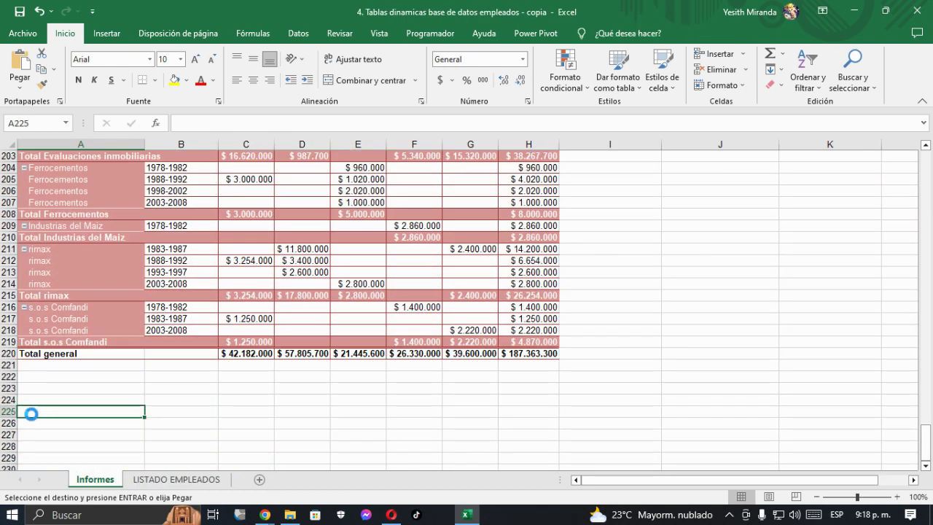
pyautogui.hotkey('ctrl', 'v')
pyautogui.click(294, 413)
pyautogui.moveTo(294, 413); pyautogui.dragTo(358, 413)
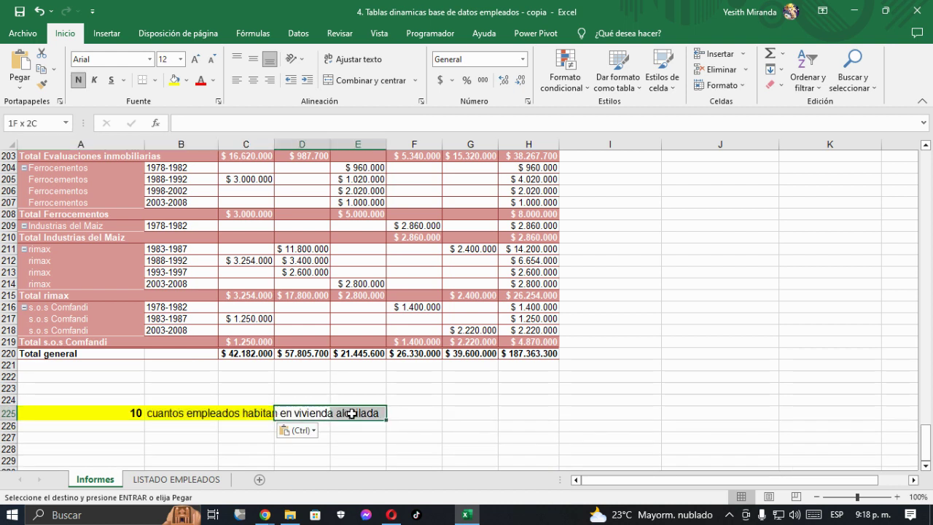
pyautogui.click(174, 80)
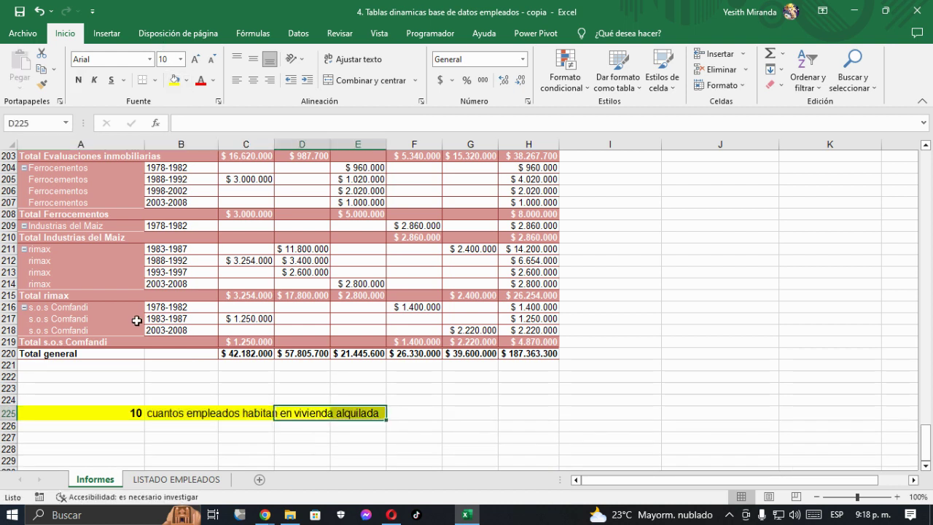
# Copy the question 7 pivot table of employees by housing type and sex (A131:D136) to A228, below the question 10 heading.
pyautogui.scroll(13, 143, 353)
pyautogui.scroll(14, 144, 352)
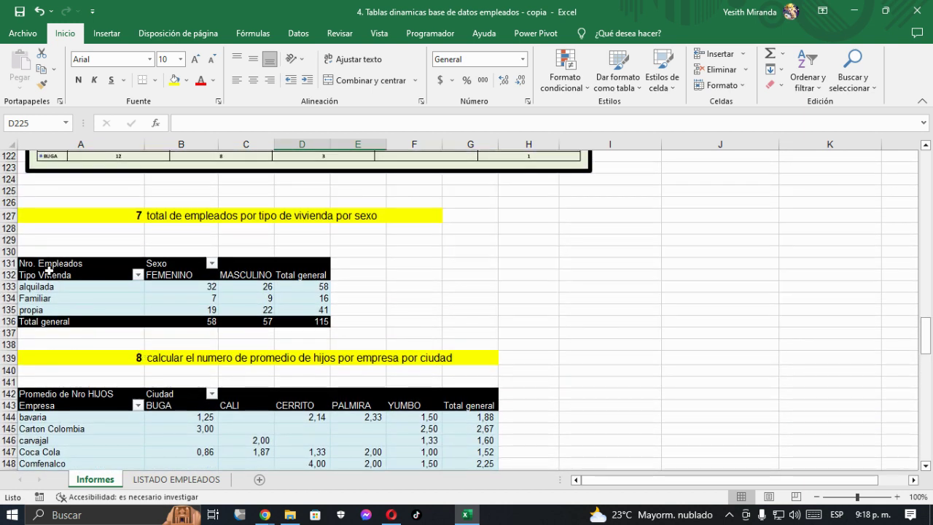
pyautogui.moveTo(41, 262); pyautogui.dragTo(309, 321)
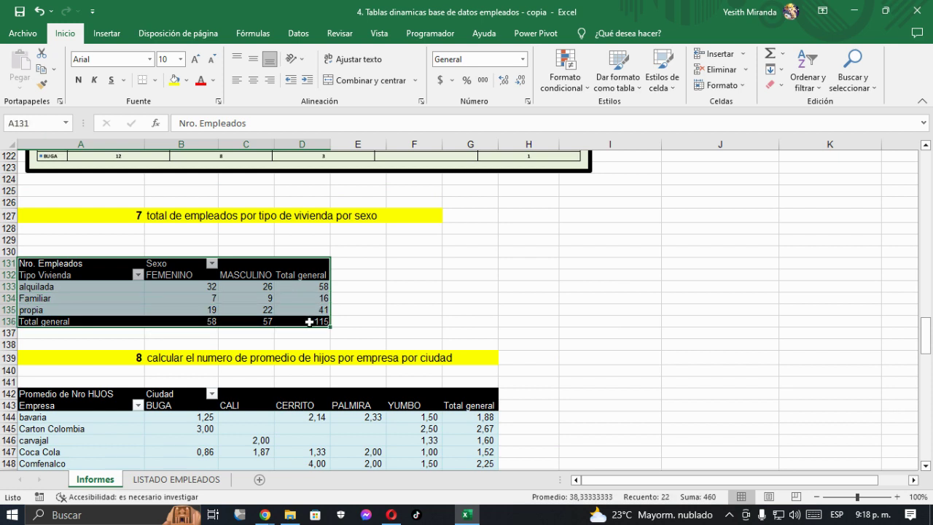
pyautogui.hotkey('ctrl', 'c')
pyautogui.scroll(-3, 241, 344)
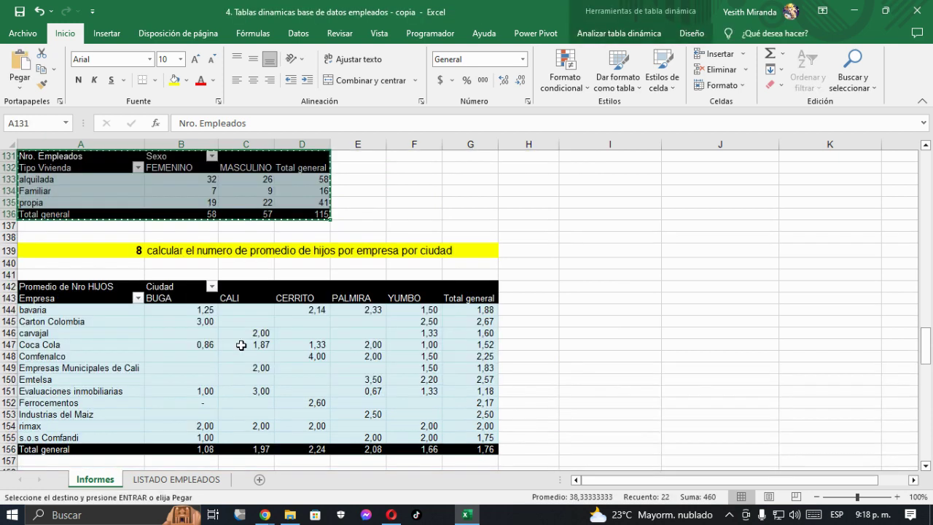
pyautogui.scroll(-20, 93, 376)
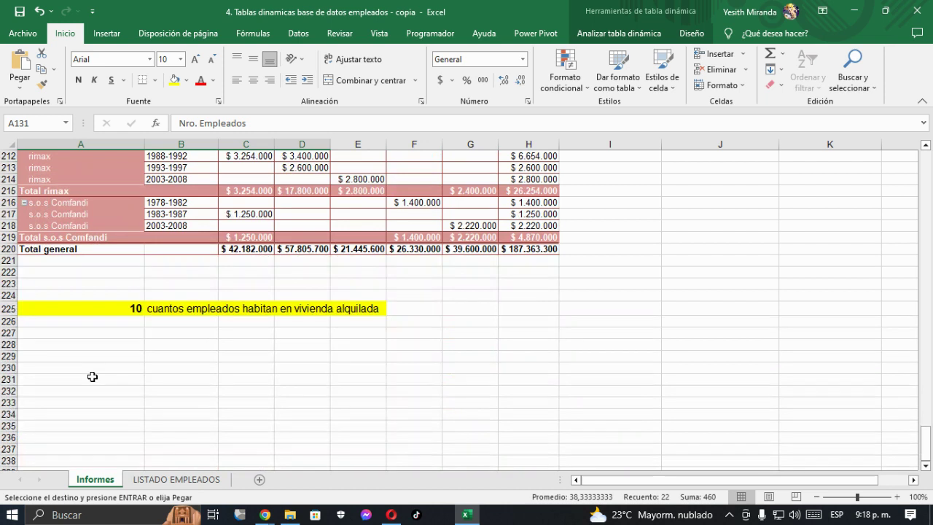
pyautogui.click(61, 345)
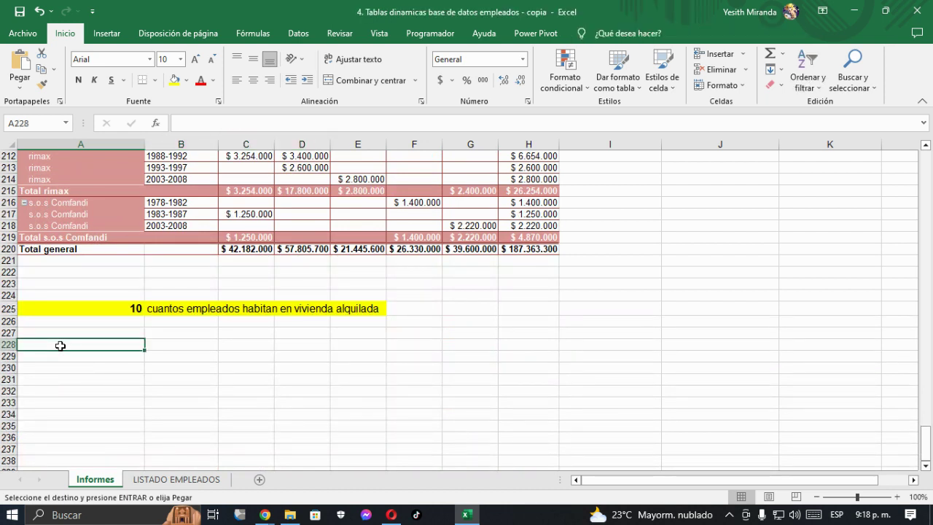
pyautogui.hotkey('ctrl', 'v')
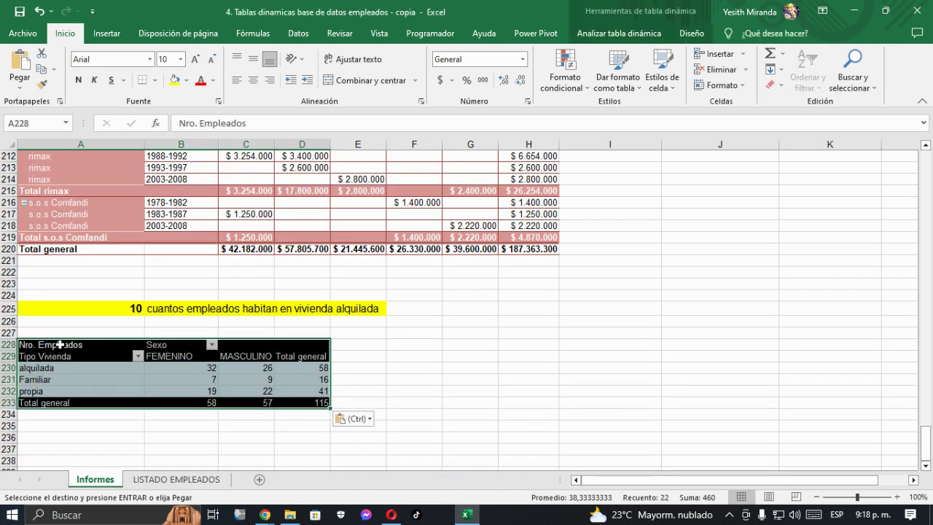
# Remove the SEXO field from the question 10 pivot table so it counts employees by housing type only.
pyautogui.click(187, 368)
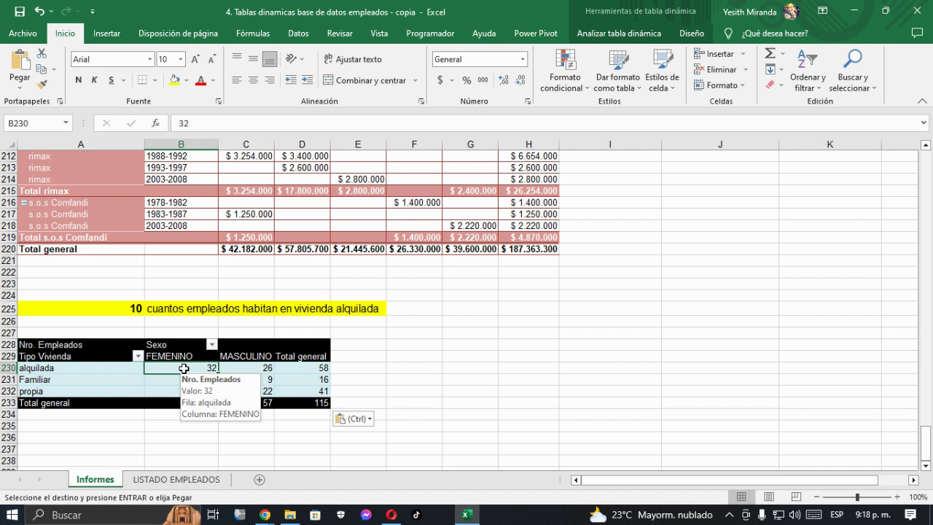
pyautogui.rightClick(172, 375)
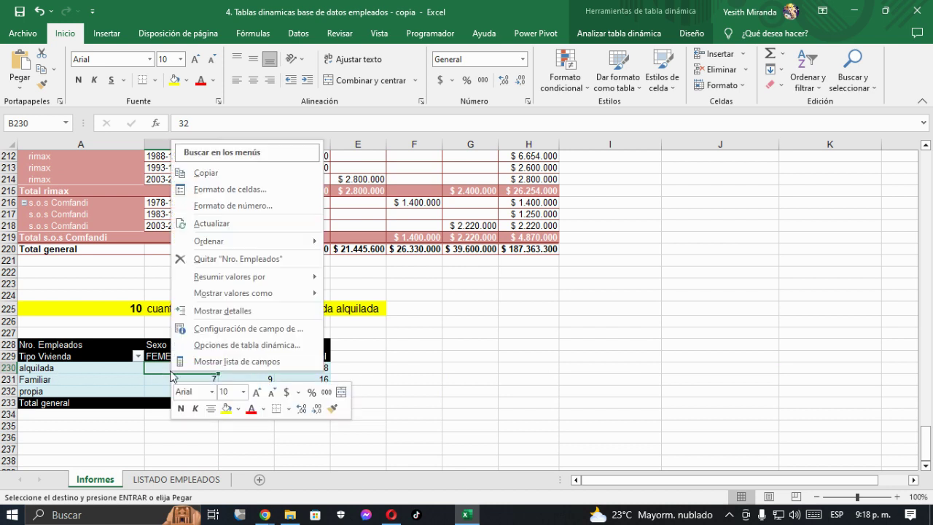
pyautogui.click(197, 361)
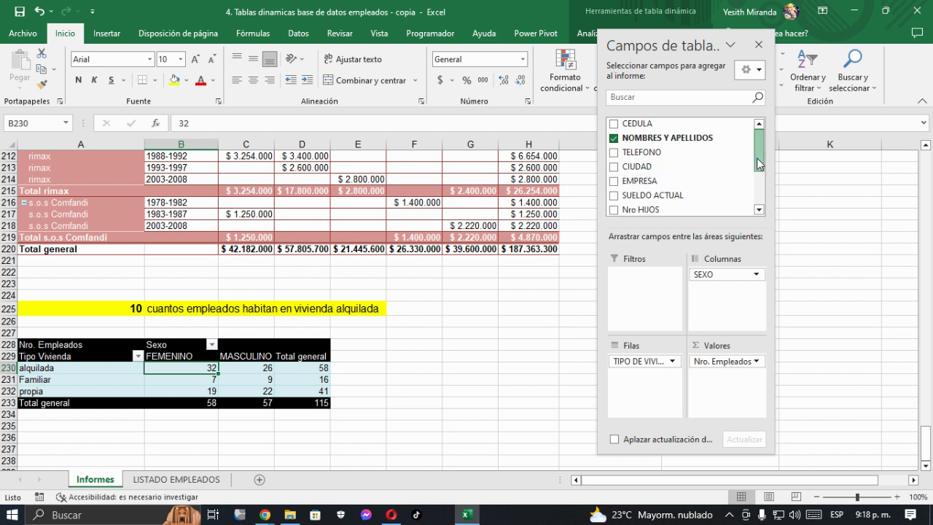
pyautogui.moveTo(758, 164); pyautogui.dragTo(758, 195)
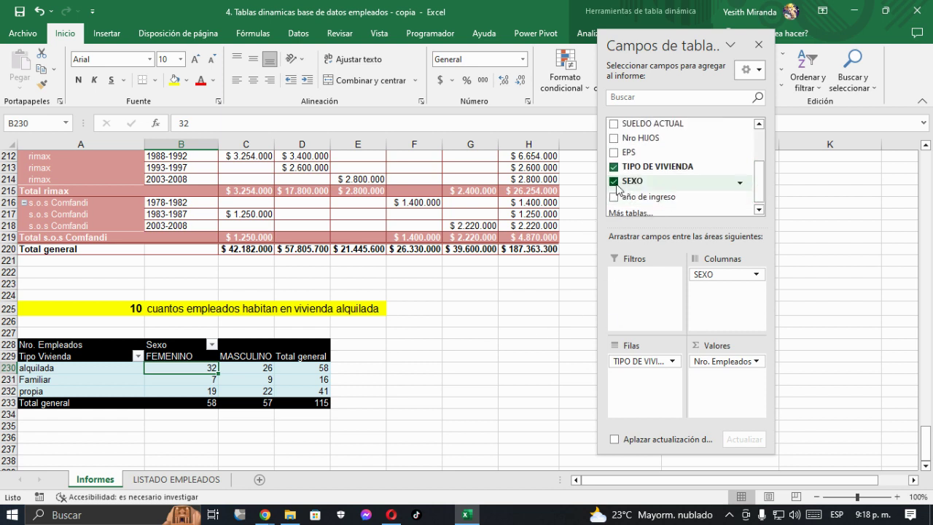
pyautogui.click(614, 182)
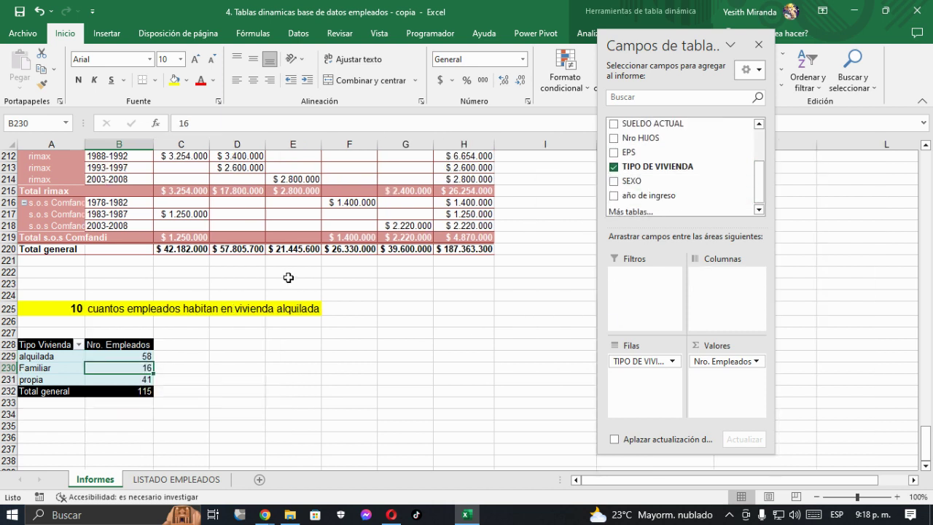
# Filter the Tipo Vivienda rows of the question 10 pivot table to show only alquilada.
pyautogui.click(77, 345)
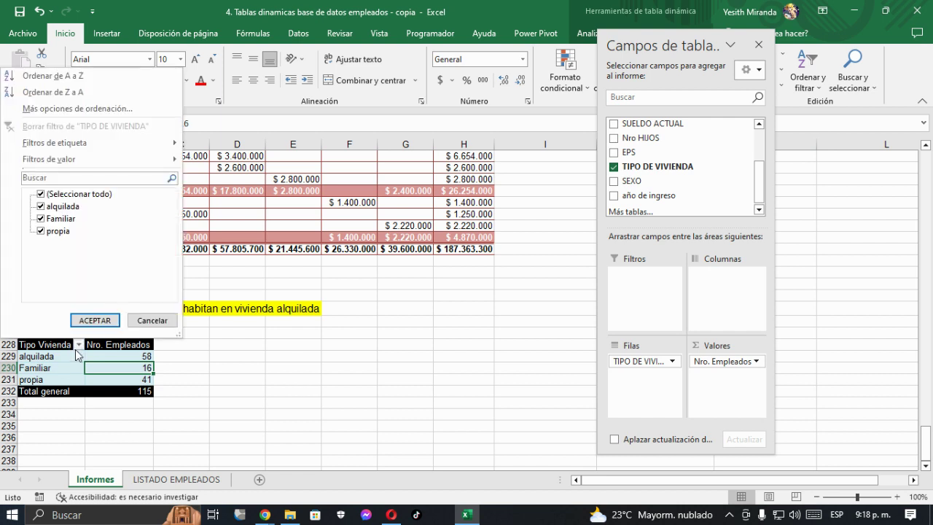
pyautogui.click(41, 193)
pyautogui.click(40, 207)
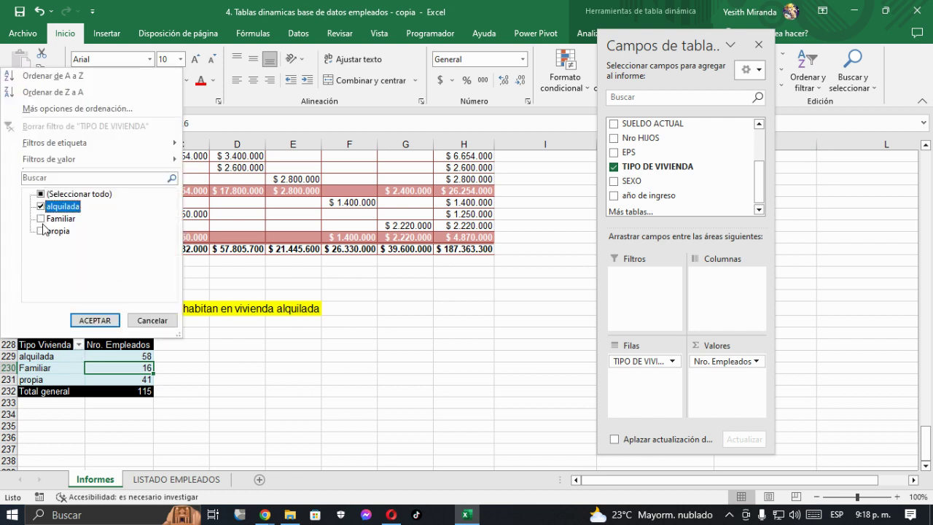
pyautogui.click(99, 321)
pyautogui.click(270, 372)
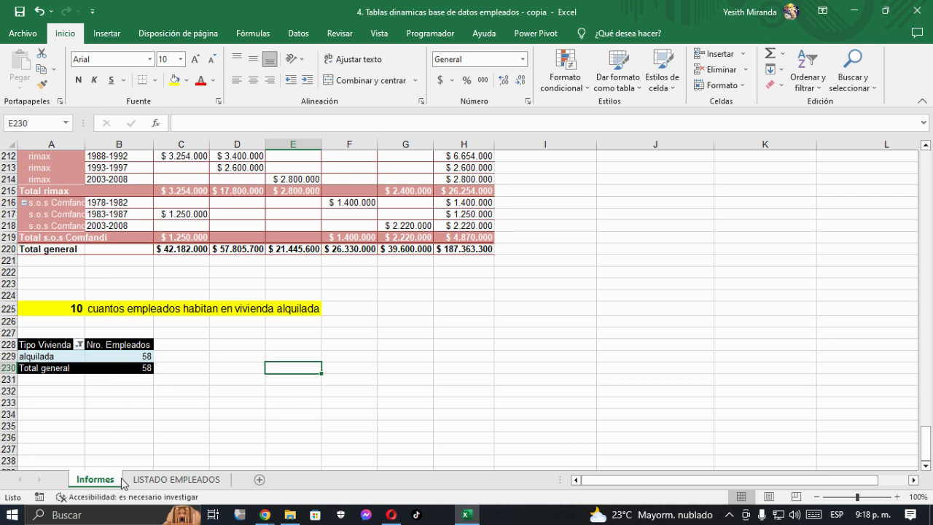
# Highlight question 11 (A17:C17) in yellow on the LISTADO EMPLEADOS sheet.
pyautogui.click(162, 479)
pyautogui.moveTo(31, 354); pyautogui.dragTo(270, 358)
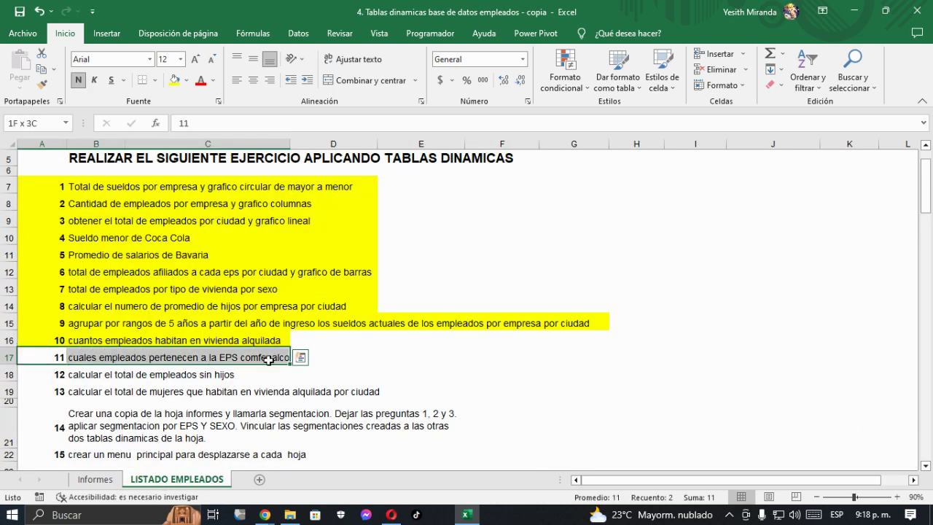
pyautogui.click(174, 80)
# Copy the question 11 heading from LISTADO EMPLEADOS to A233 on Informes and extend its yellow fill over D233:F233.
pyautogui.hotkey('ctrl', 'c')
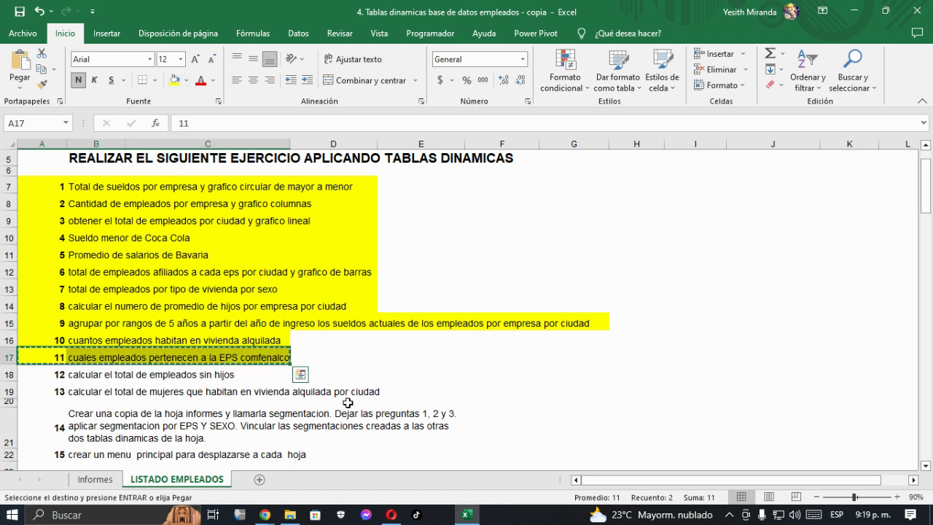
pyautogui.click(95, 479)
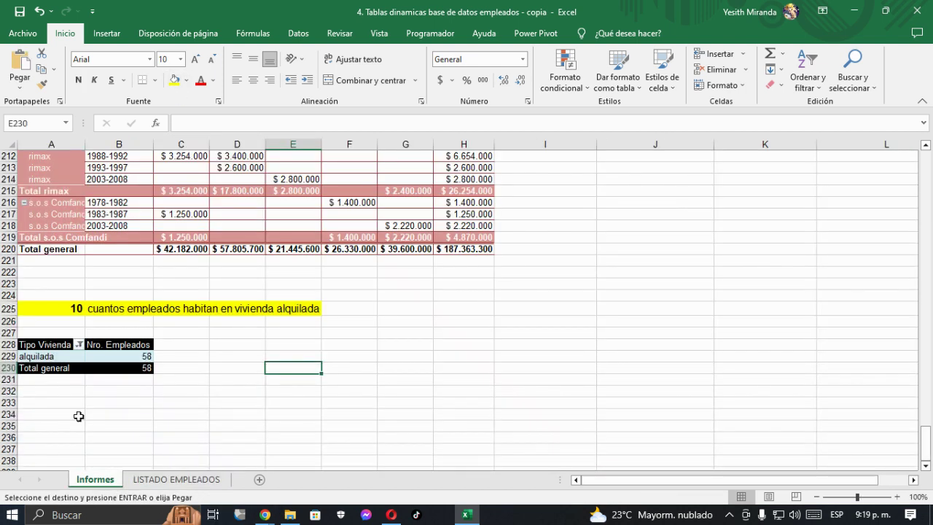
pyautogui.click(59, 403)
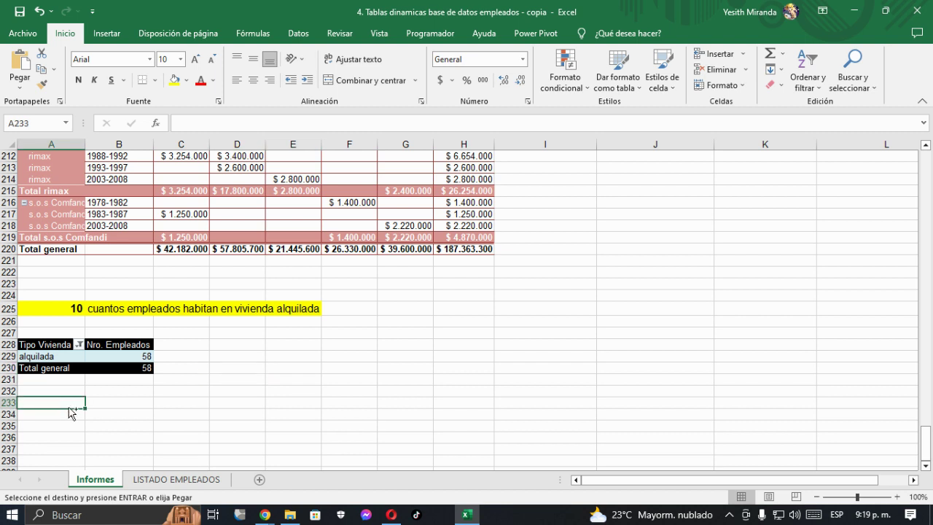
pyautogui.hotkey('ctrl', 'v')
pyautogui.moveTo(228, 405); pyautogui.dragTo(343, 406)
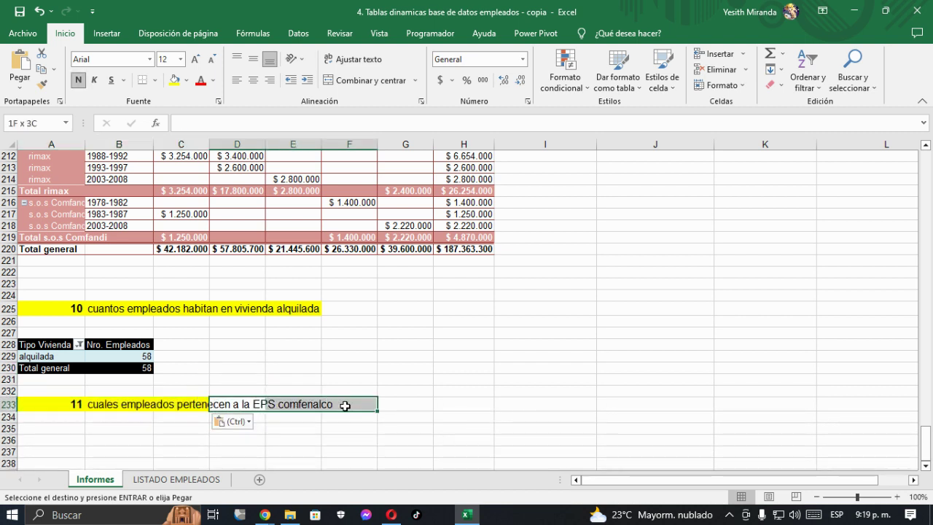
pyautogui.click(173, 80)
# Copy the question 3 pivot table of employees by city (A53:B60) to A237, below the question 11 heading.
pyautogui.scroll(2, 243, 387)
pyautogui.scroll(-2, 249, 391)
pyautogui.scroll(4, 249, 391)
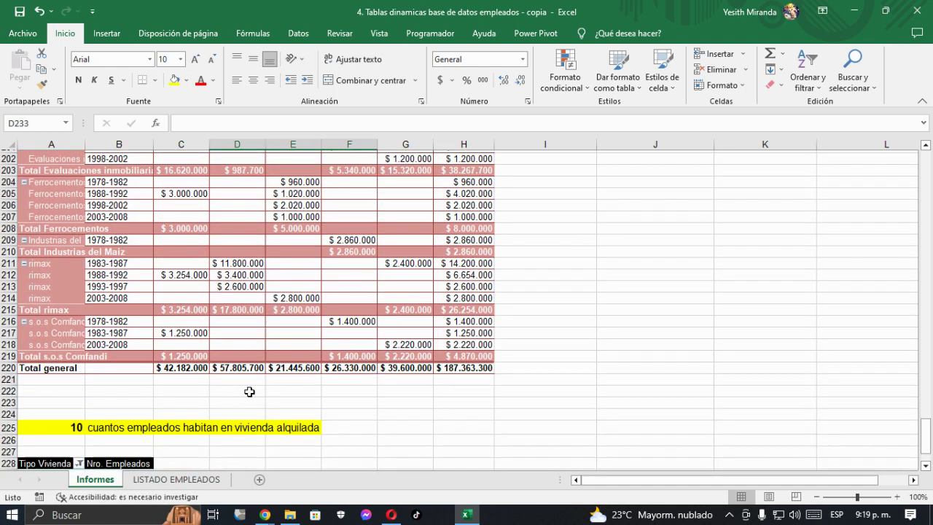
pyautogui.scroll(20, 249, 391)
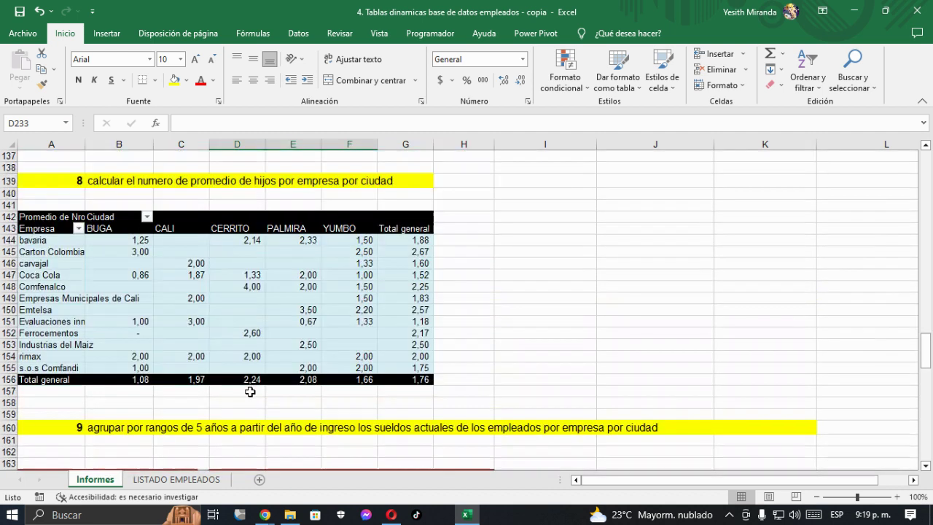
pyautogui.scroll(20, 250, 391)
pyautogui.scroll(12, 250, 391)
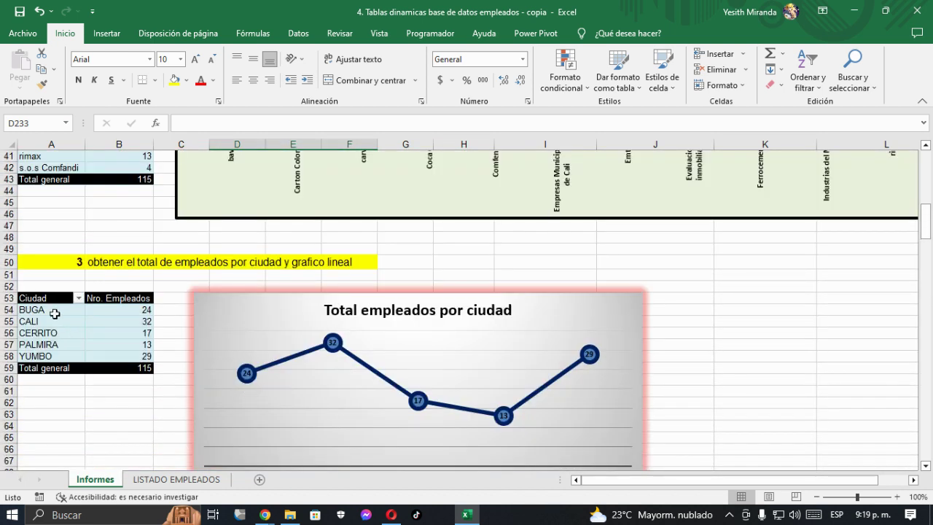
pyautogui.moveTo(45, 298); pyautogui.dragTo(111, 374)
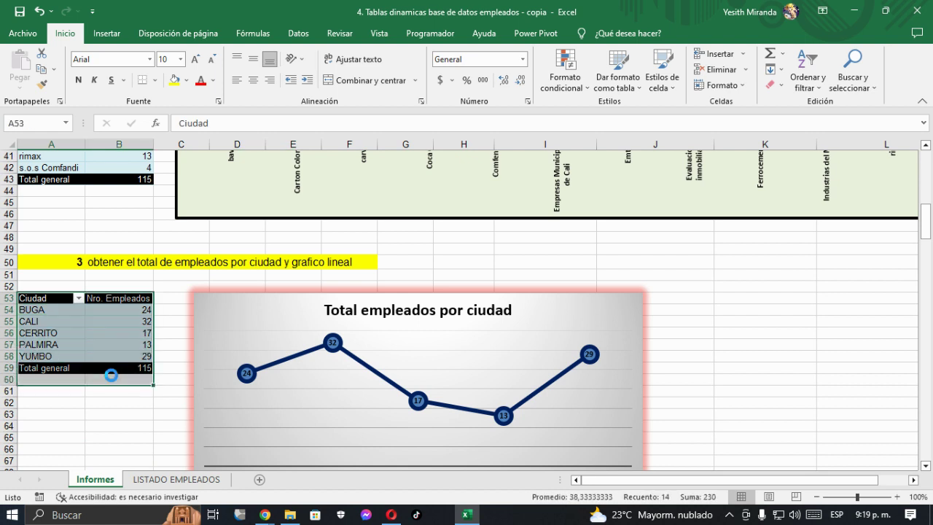
pyautogui.hotkey('ctrl', 'c')
pyautogui.scroll(-5, 117, 384)
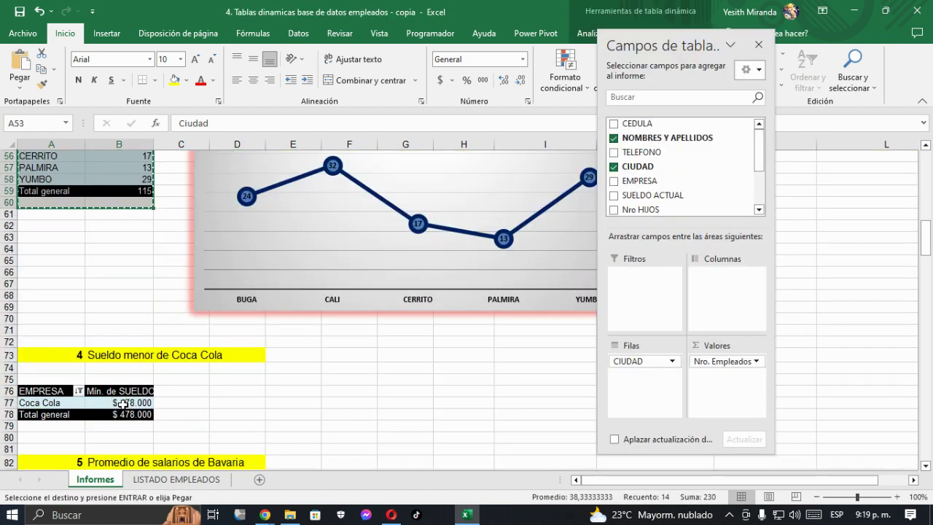
pyautogui.scroll(-20, 124, 402)
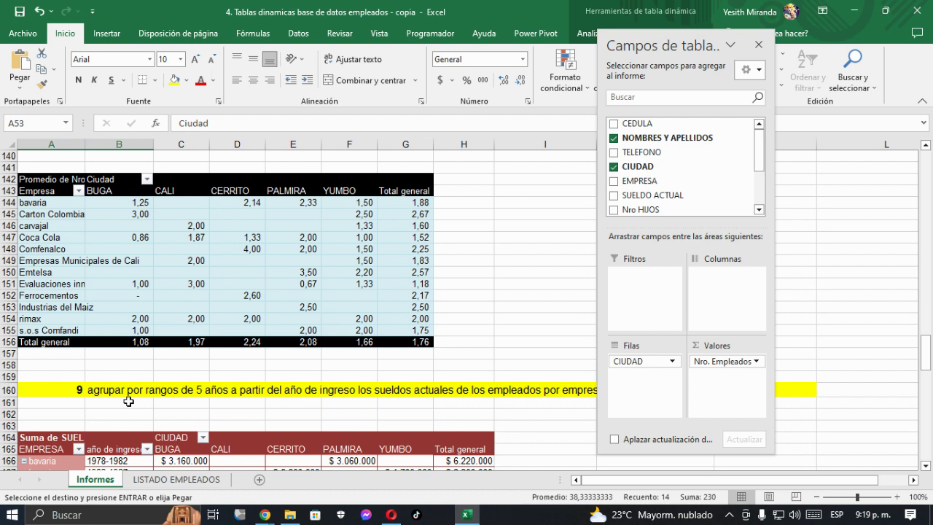
pyautogui.scroll(-20, 129, 401)
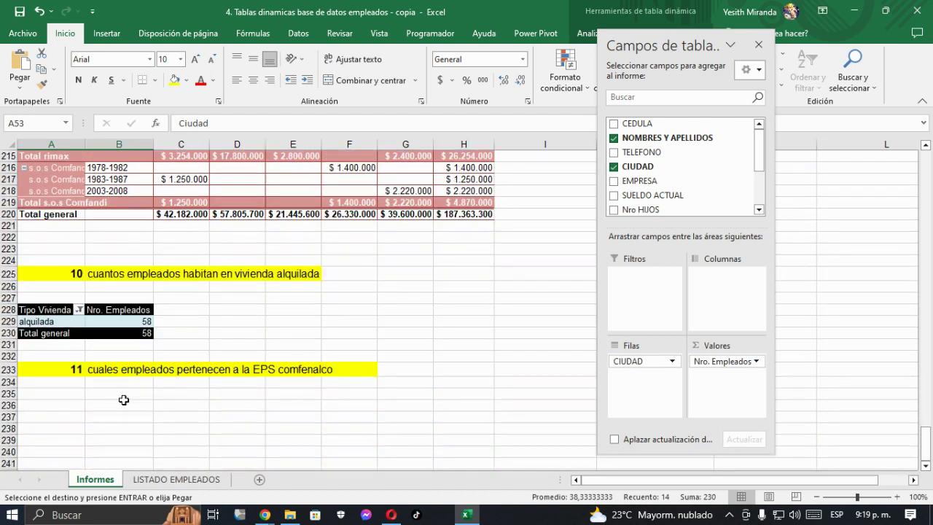
pyautogui.scroll(-2, 124, 400)
pyautogui.click(64, 346)
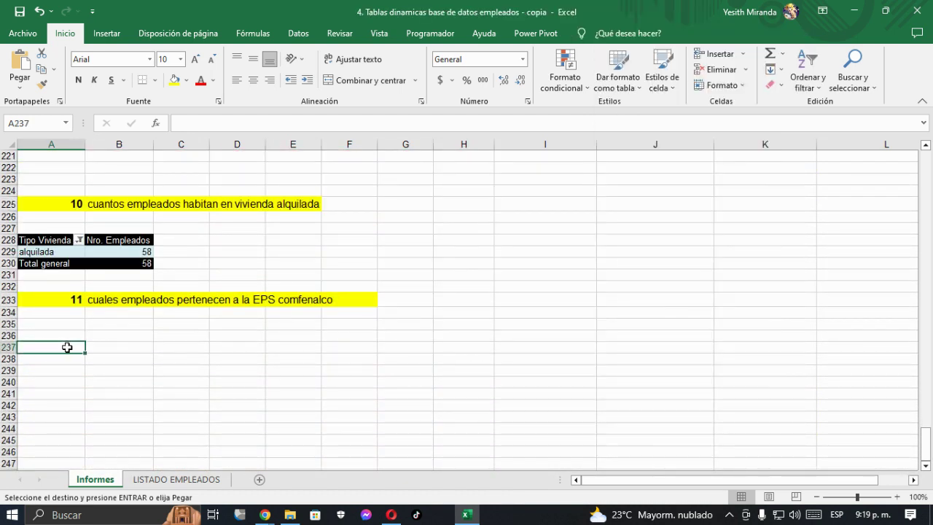
pyautogui.hotkey('ctrl', 'v')
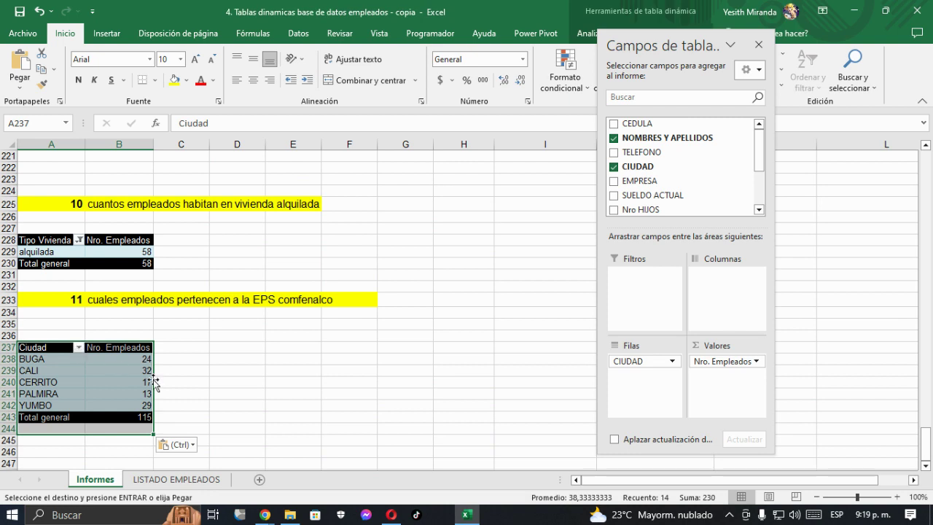
# Replace the CIUDAD row field with EPS in the question 11 pivot table.
pyautogui.click(130, 358)
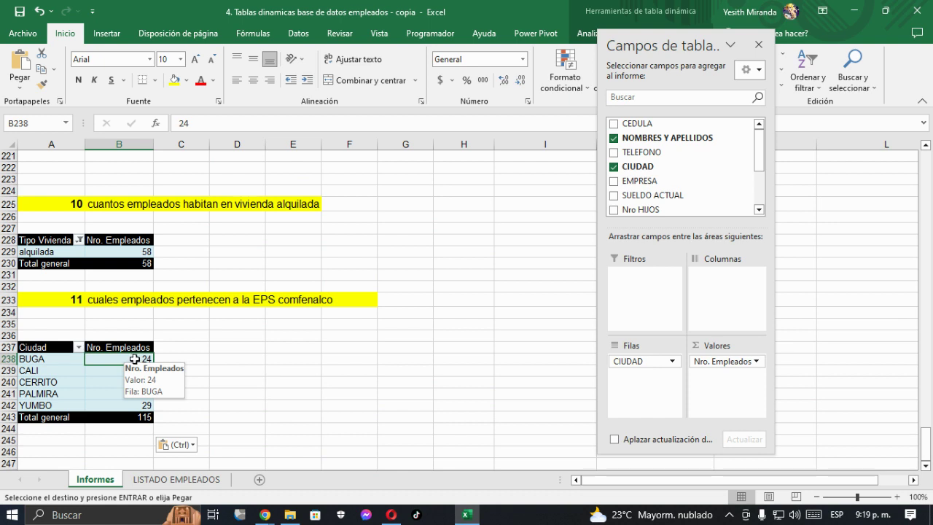
pyautogui.click(613, 167)
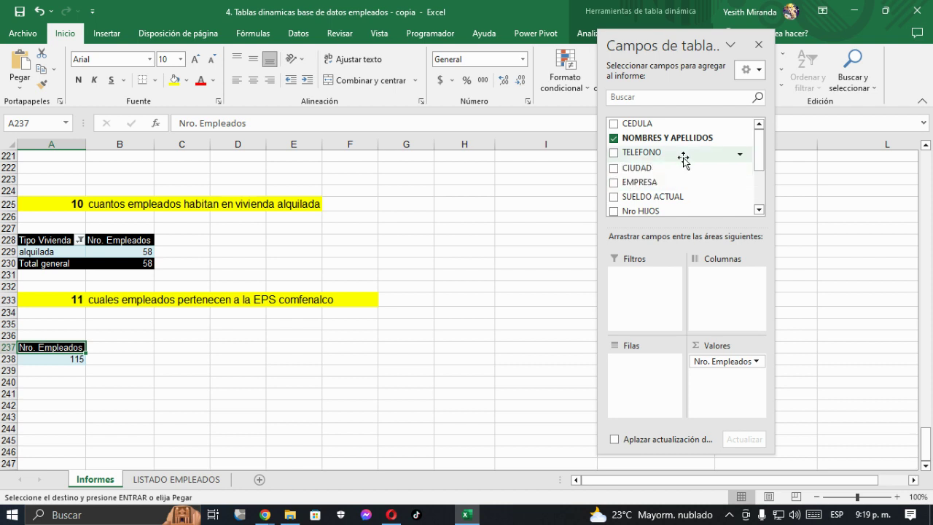
pyautogui.moveTo(759, 154); pyautogui.dragTo(760, 196)
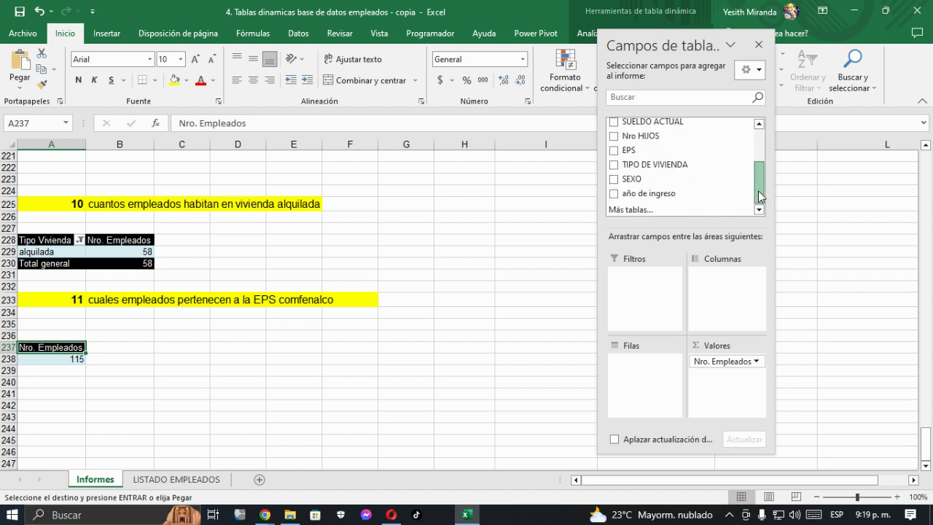
pyautogui.click(614, 150)
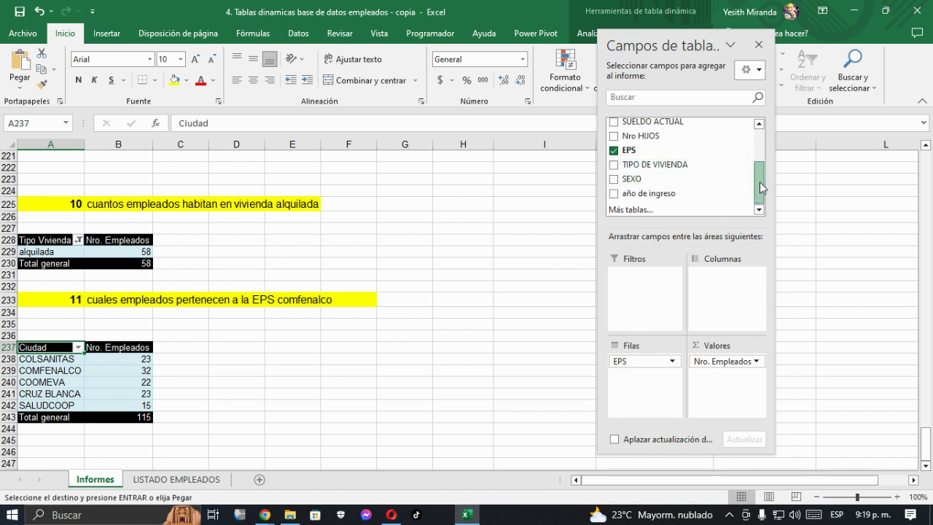
# Add NOMBRES Y APELLIDOS as a row field below EPS in the question 11 pivot table and review the employee list.
pyautogui.moveTo(760, 187); pyautogui.dragTo(765, 138)
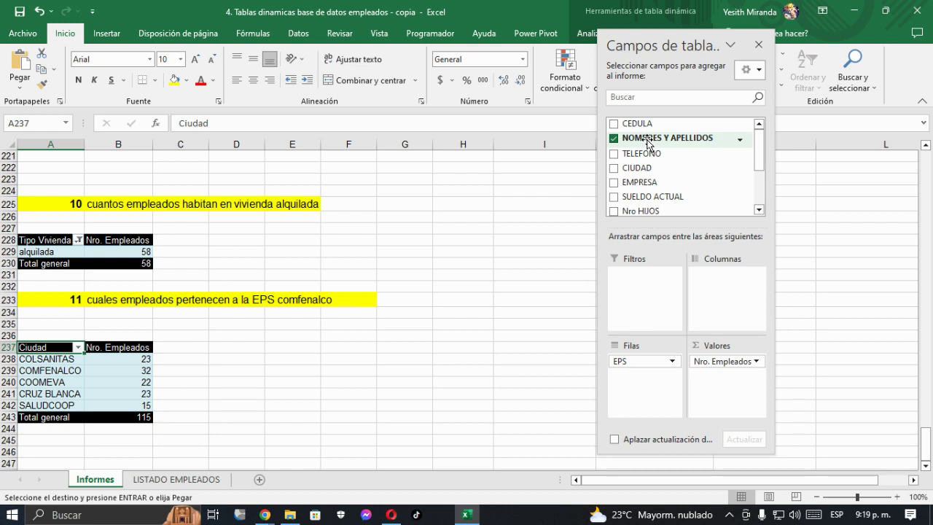
pyautogui.moveTo(647, 144); pyautogui.dragTo(655, 389)
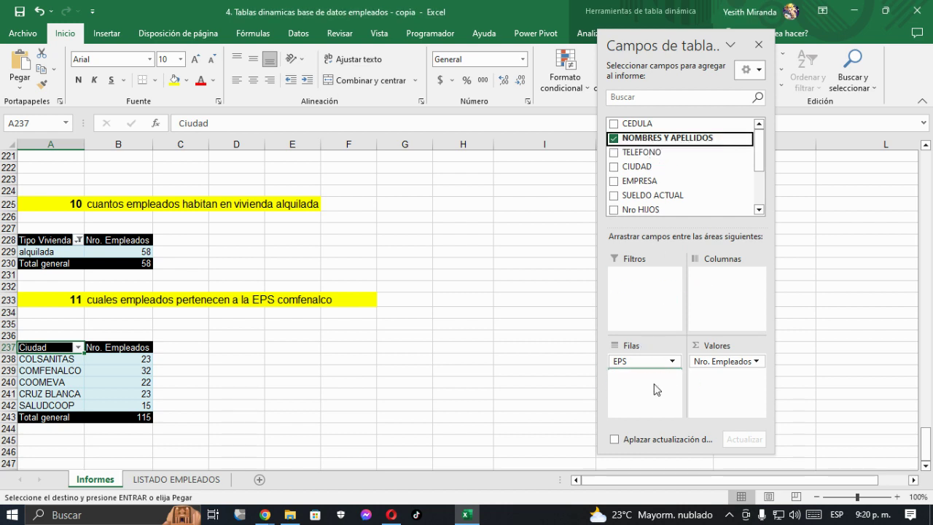
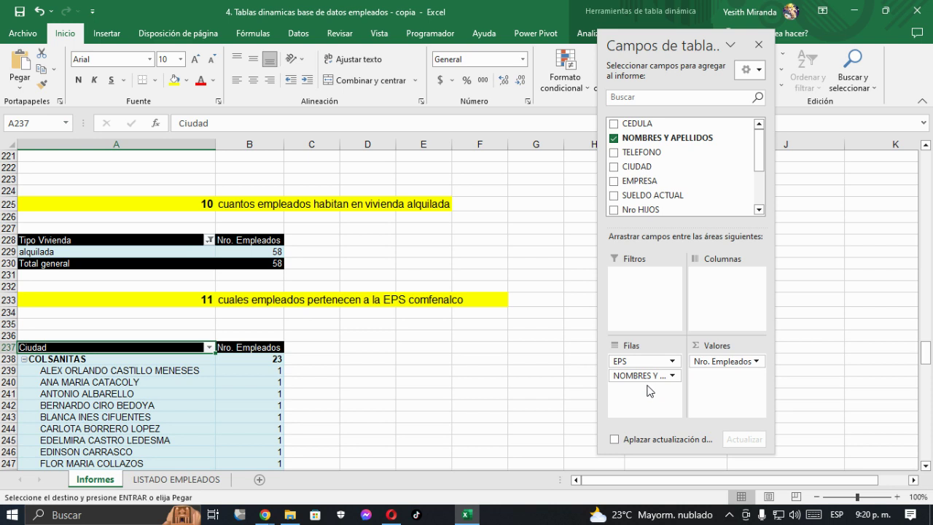
pyautogui.scroll(-13, 204, 446)
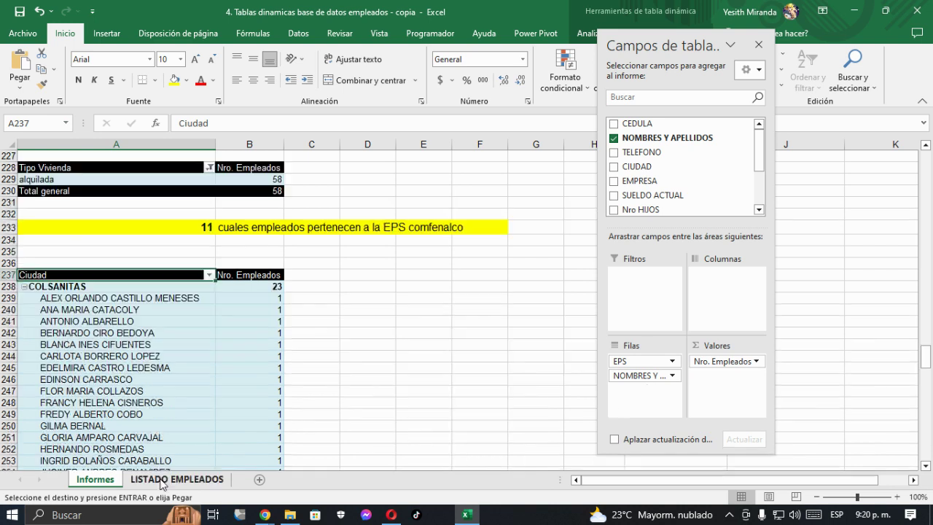
pyautogui.scroll(-10, 204, 447)
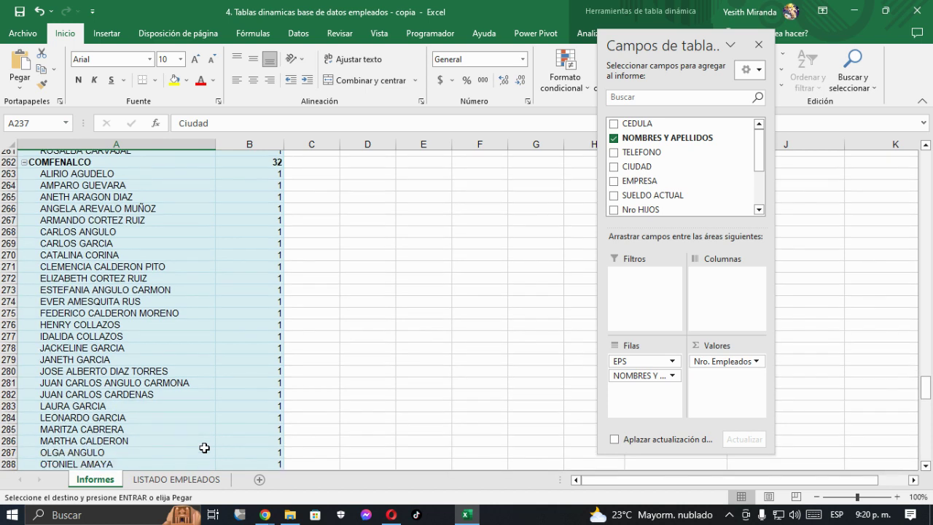
pyautogui.scroll(10, 204, 447)
pyautogui.scroll(16, 204, 447)
pyautogui.scroll(-1, 204, 447)
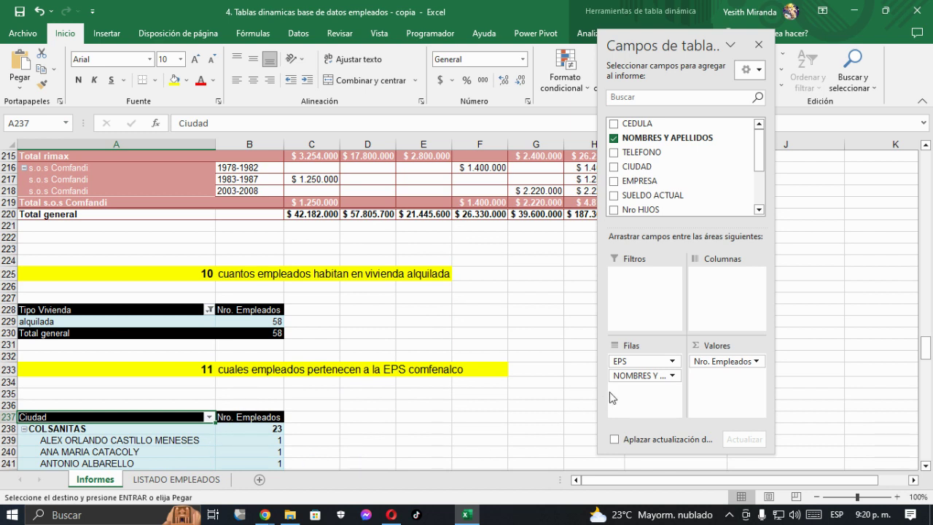
# Move EPS from the rows to the report filter of the question 11 pivot table and filter it to COMFENALCO only.
pyautogui.moveTo(619, 361); pyautogui.dragTo(643, 292)
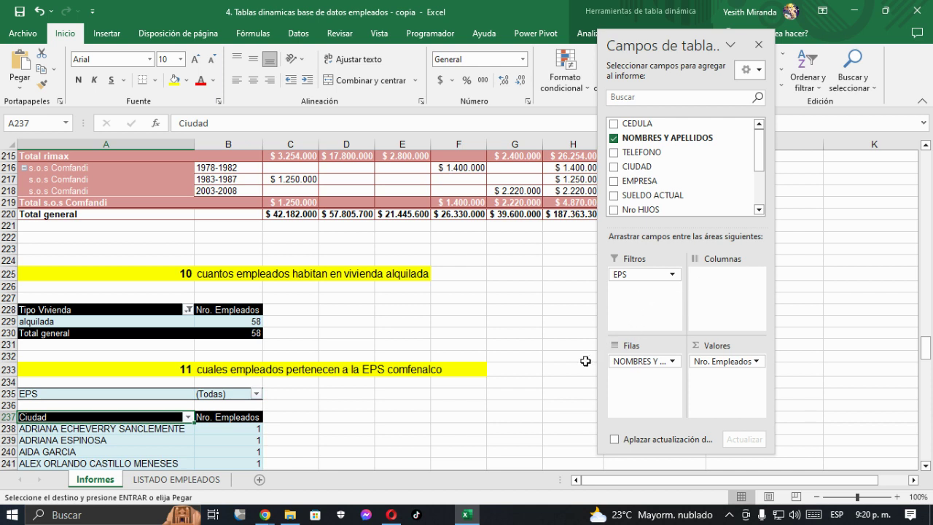
pyautogui.scroll(-3, 199, 407)
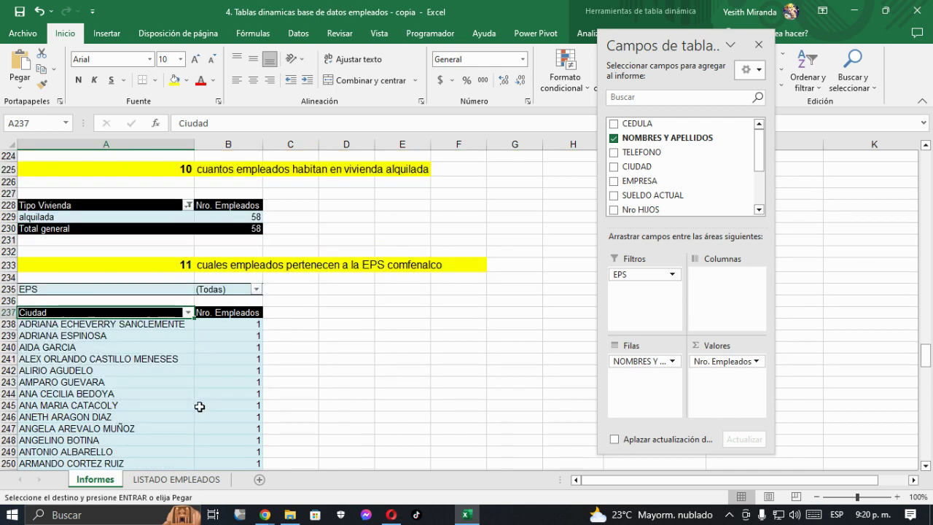
pyautogui.click(256, 289)
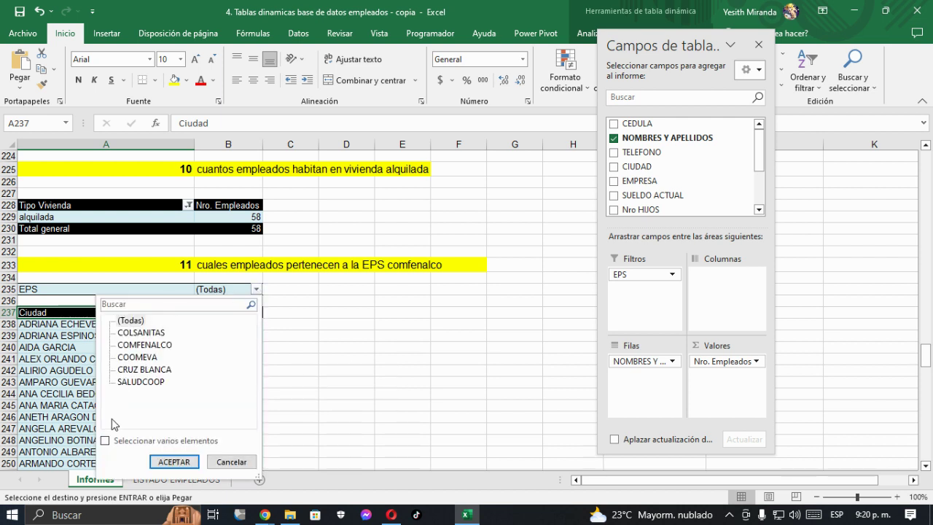
pyautogui.click(105, 441)
pyautogui.click(121, 321)
pyautogui.click(121, 344)
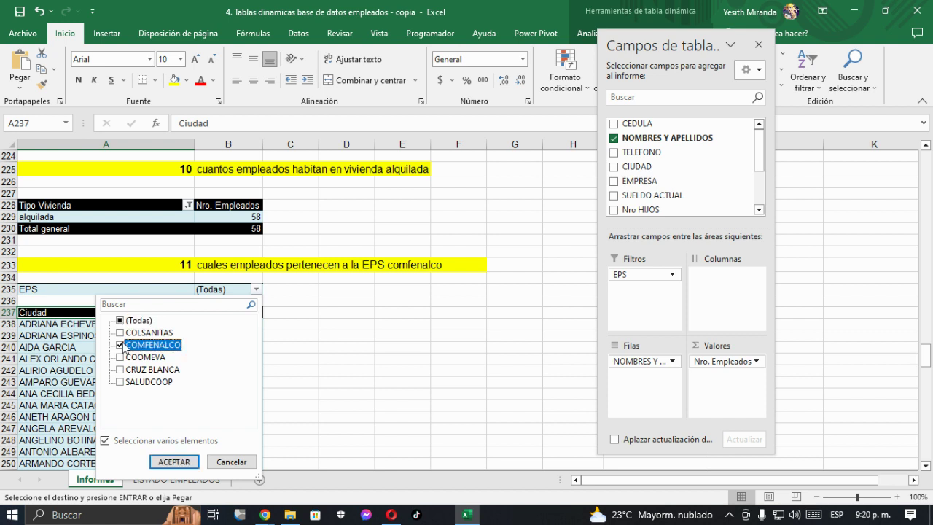
pyautogui.click(173, 462)
# Review the filtered employee list of the question 11 pivot table from its heading down to the Total general row.
pyautogui.click(391, 372)
pyautogui.scroll(-2, 392, 396)
pyautogui.scroll(-8, 392, 396)
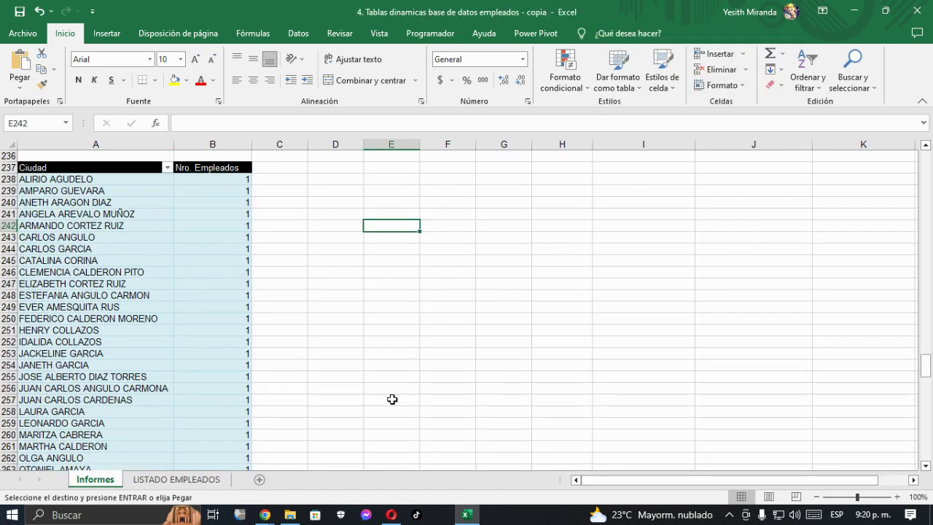
pyautogui.scroll(3, 392, 405)
pyautogui.scroll(10, 392, 407)
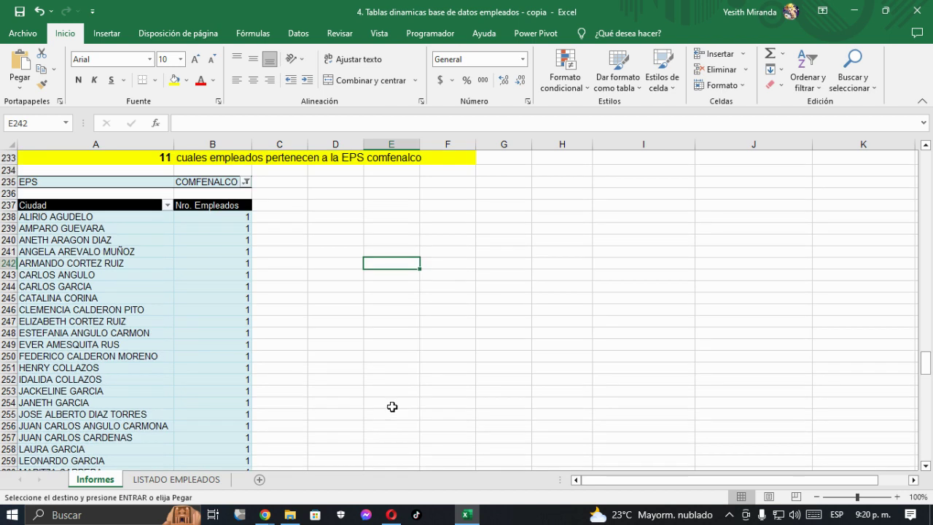
pyautogui.scroll(-10, 391, 408)
pyautogui.scroll(-3, 392, 408)
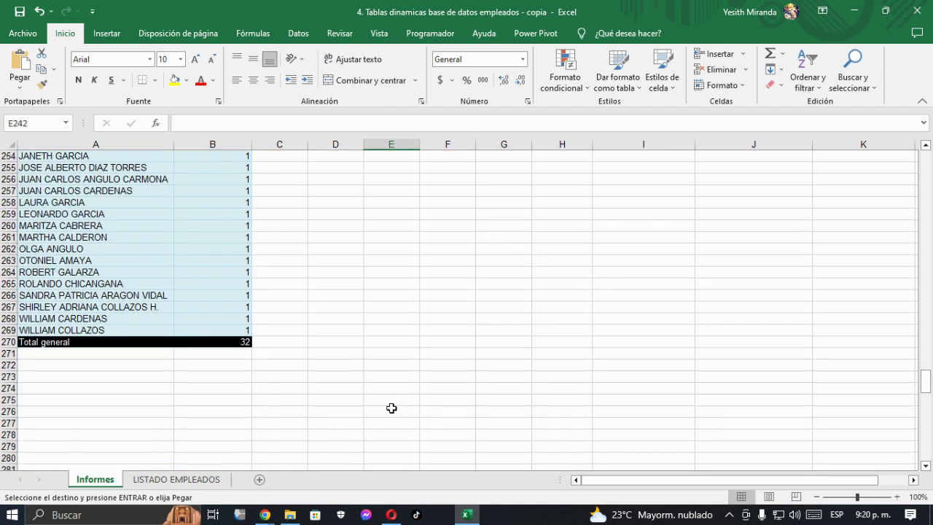
pyautogui.scroll(8, 391, 408)
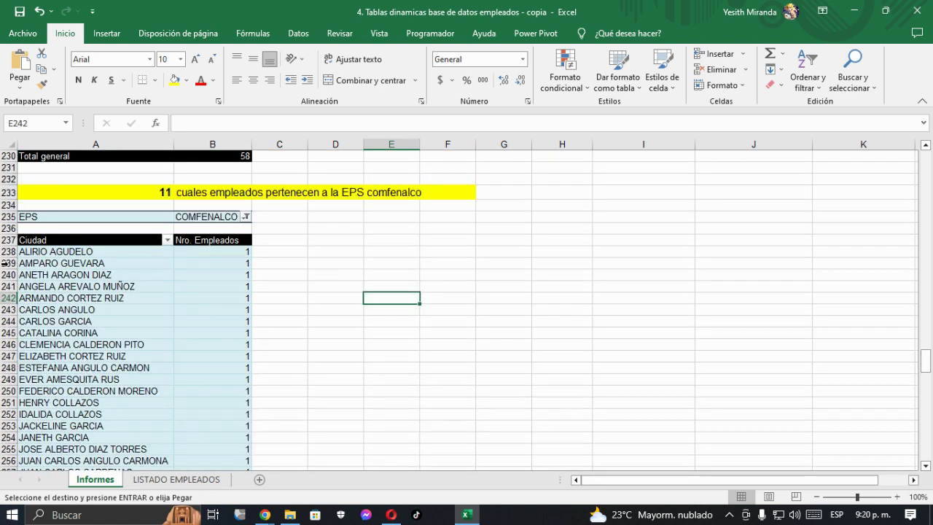
# Rename the Ciudad header in A237 of the question 11 pivot table as Nombre y Apellido.
pyautogui.click(54, 240)
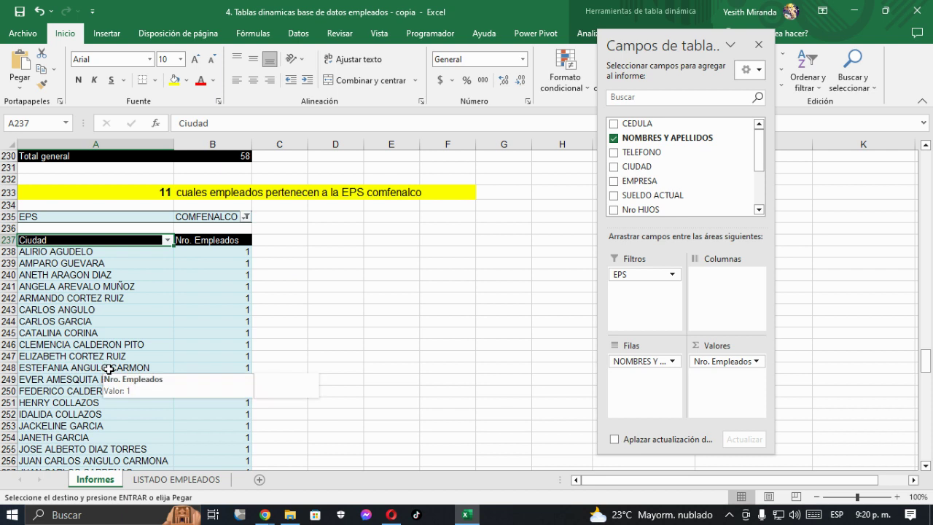
pyautogui.scroll(2, 107, 369)
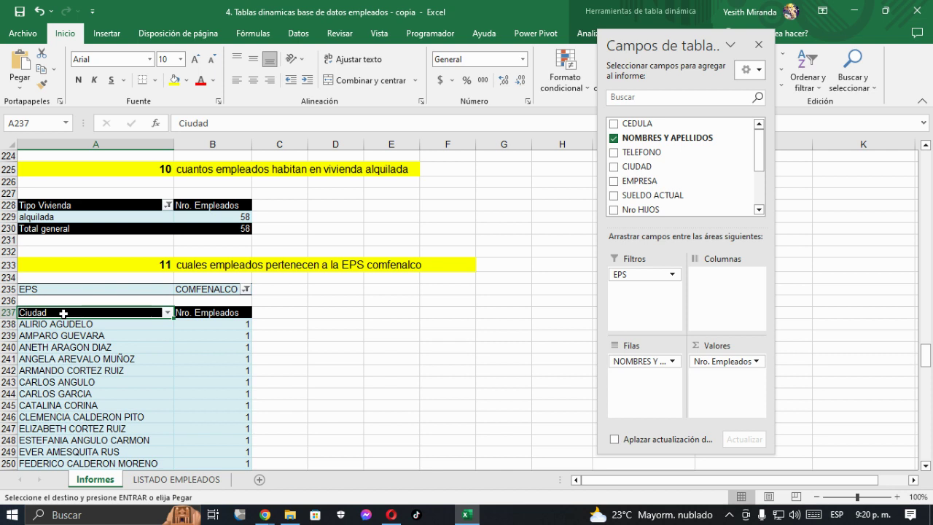
pyautogui.write('NOm')
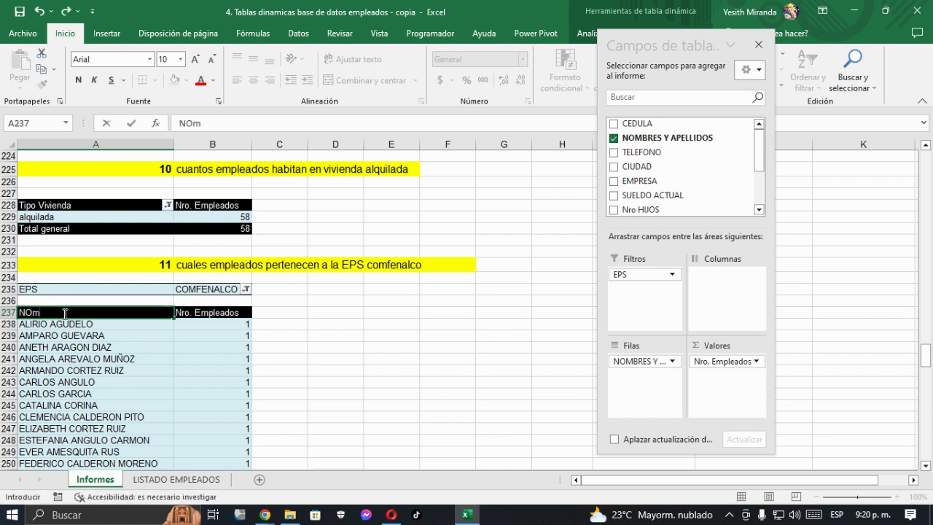
pyautogui.press('BackSpace')
pyautogui.press('BackSpace')
pyautogui.write('ombre y Apellido')
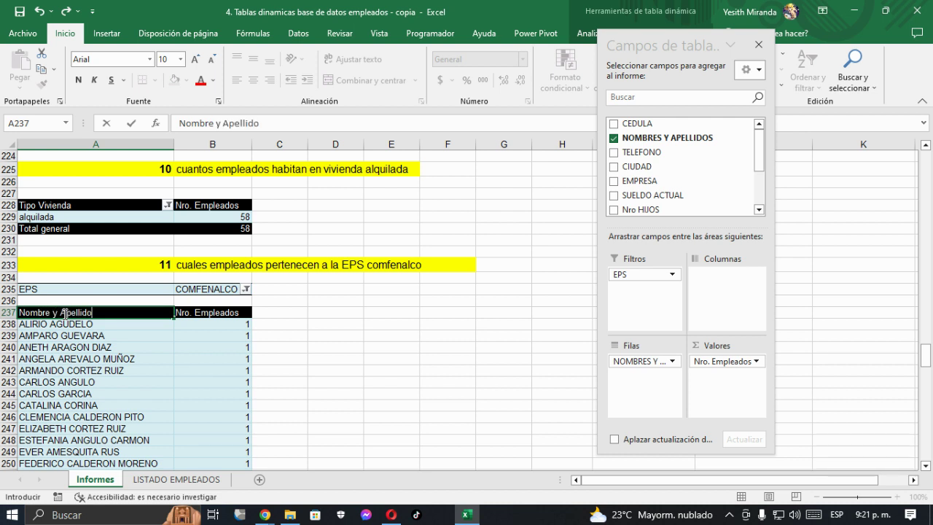
pyautogui.press('Return')
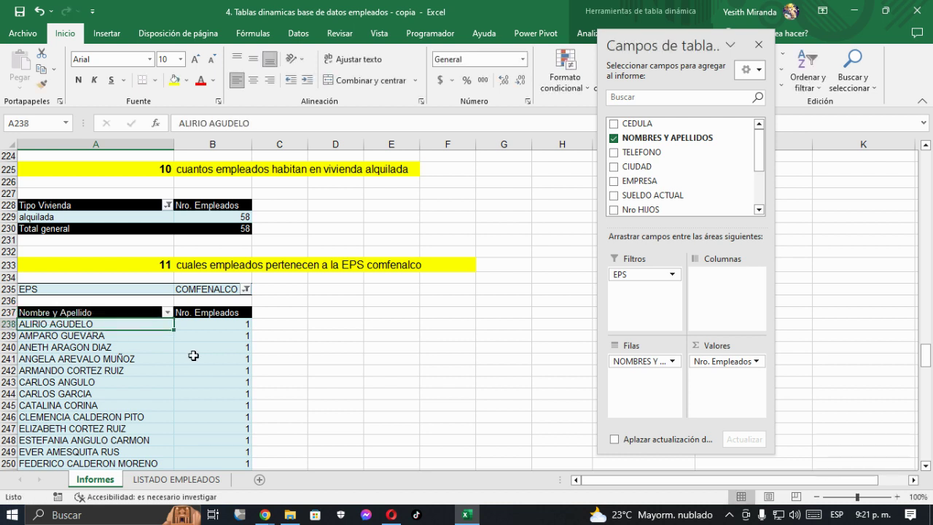
# Check the question 11 pivot table down to its last row and save the workbook.
pyautogui.scroll(-3, 199, 355)
pyautogui.scroll(-7, 199, 355)
pyautogui.scroll(12, 199, 355)
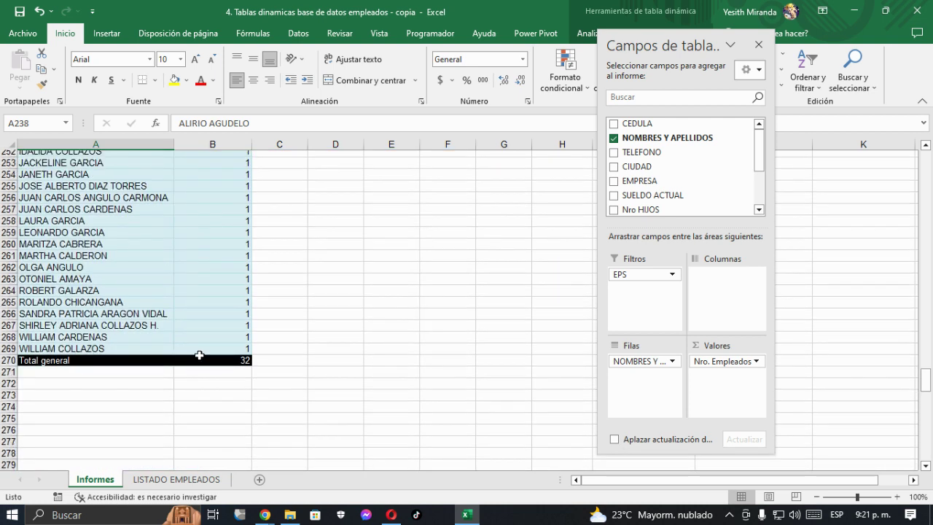
pyautogui.click(20, 11)
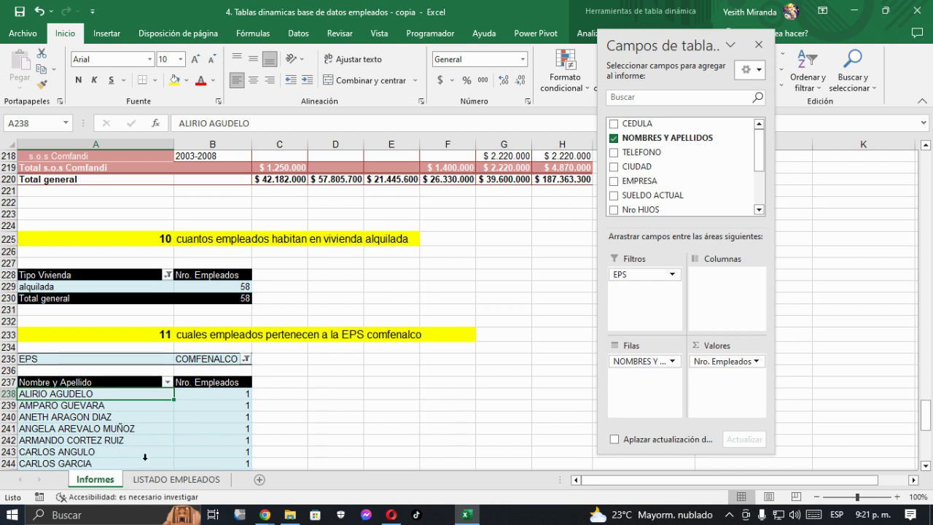
# Fill the question 12 row (A18:C18) on the LISTADO EMPLEADOS sheet with yellow.
pyautogui.click(156, 479)
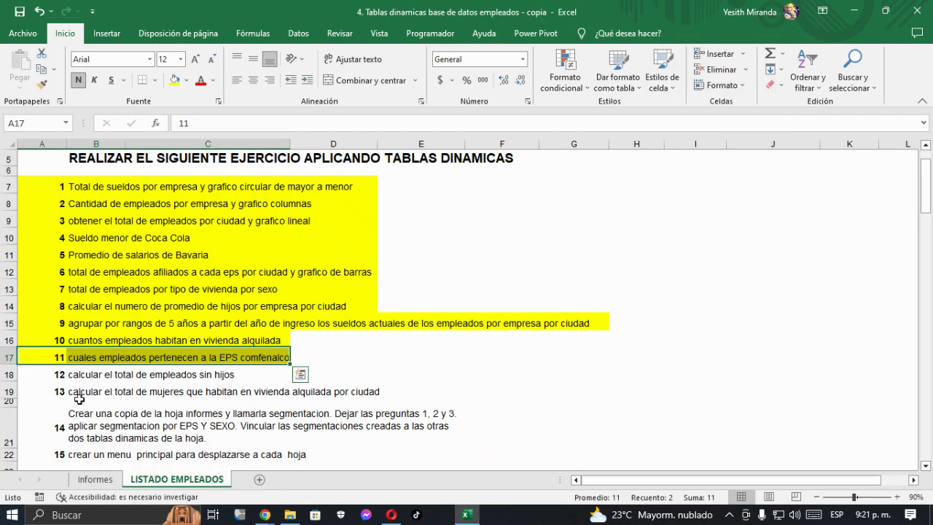
pyautogui.moveTo(36, 375); pyautogui.dragTo(184, 375)
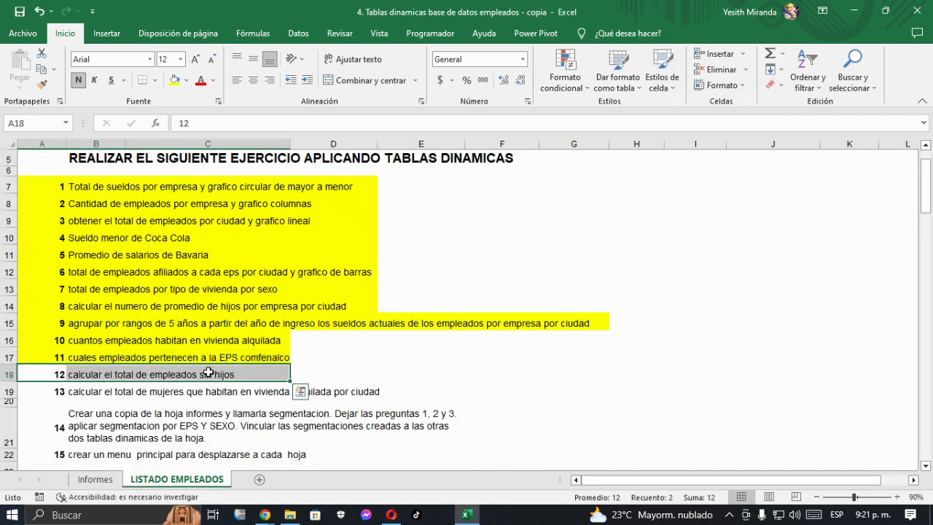
pyautogui.click(175, 86)
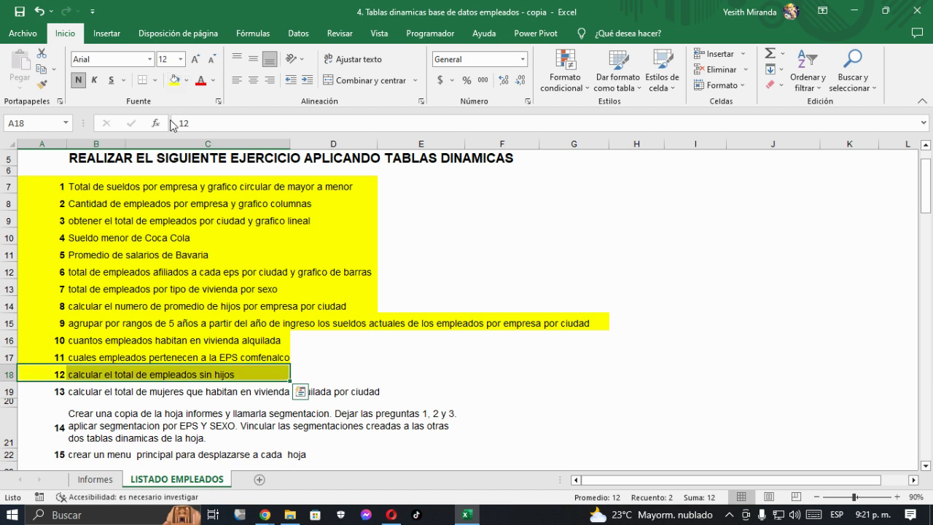
# Copy the question 12 heading from LISTADO EMPLEADOS to A274 on Informes and extend its yellow fill over D274.
pyautogui.scroll(-2, 187, 411)
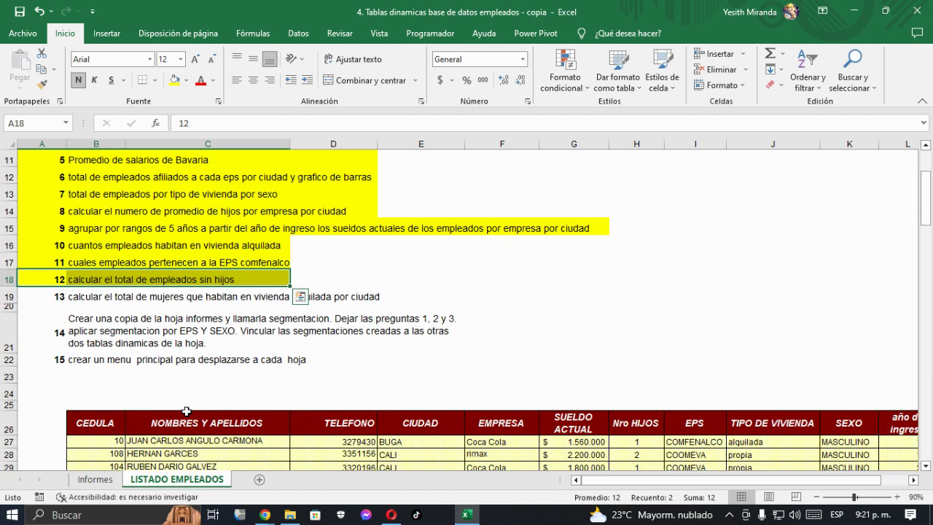
pyautogui.hotkey('ctrl', 'c')
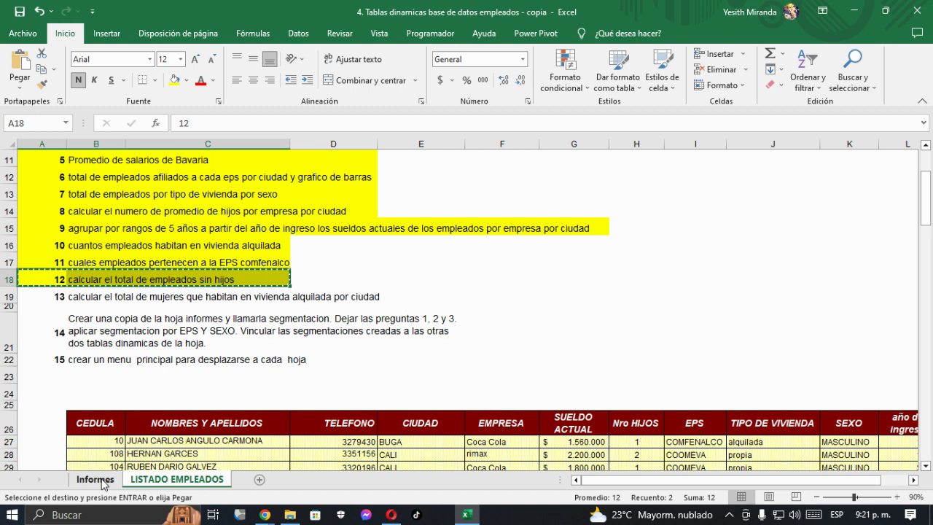
pyautogui.click(94, 479)
pyautogui.scroll(-12, 61, 440)
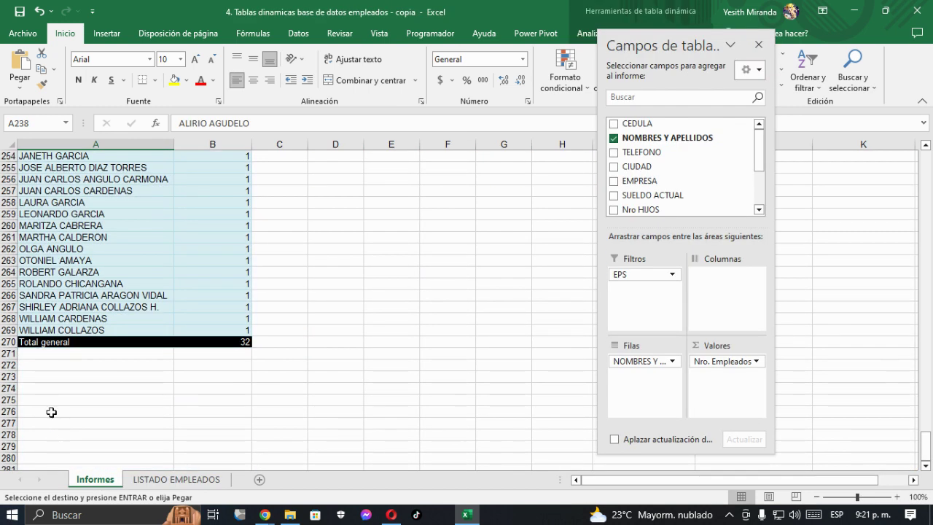
pyautogui.click(51, 386)
pyautogui.hotkey('ctrl', 'v')
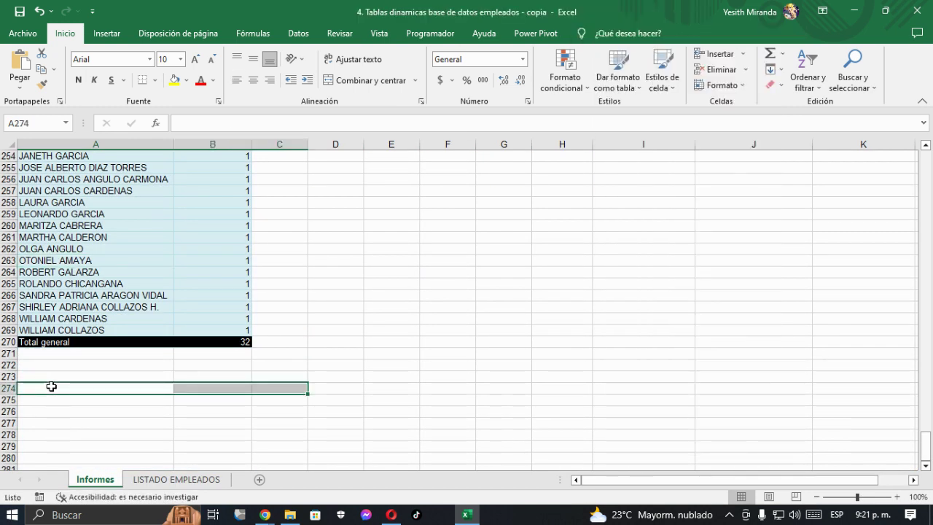
pyautogui.click(347, 389)
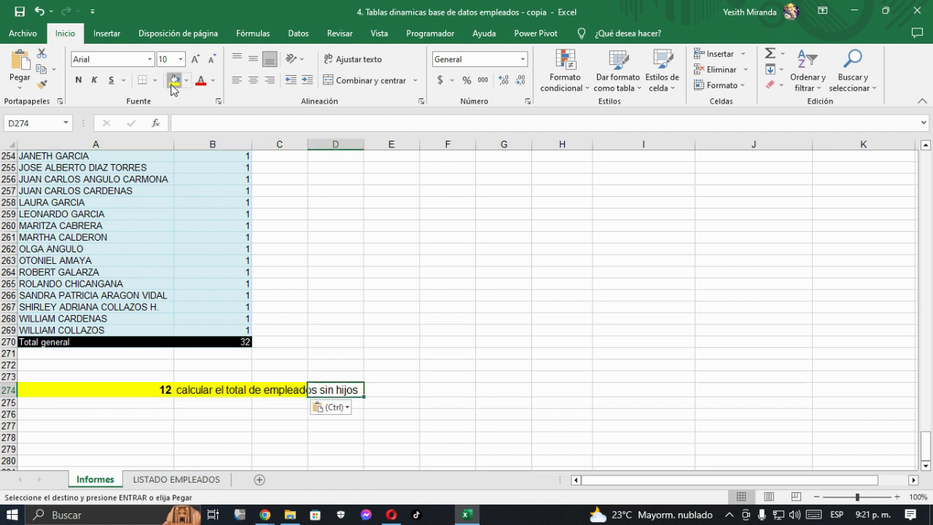
pyautogui.press('Escape')
# Look through the earlier pivot tables on Informes for one to reuse for question 12.
pyautogui.click(143, 413)
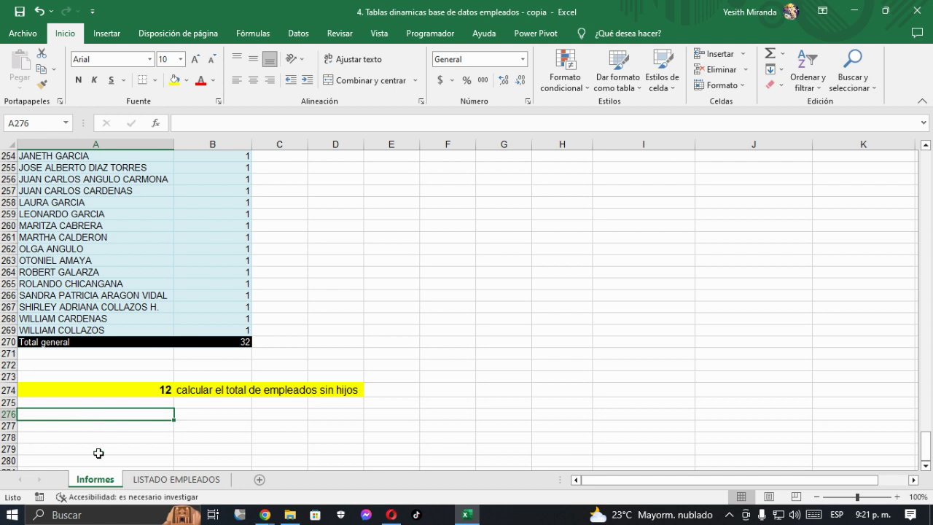
pyautogui.scroll(3, 110, 458)
pyautogui.scroll(11, 110, 458)
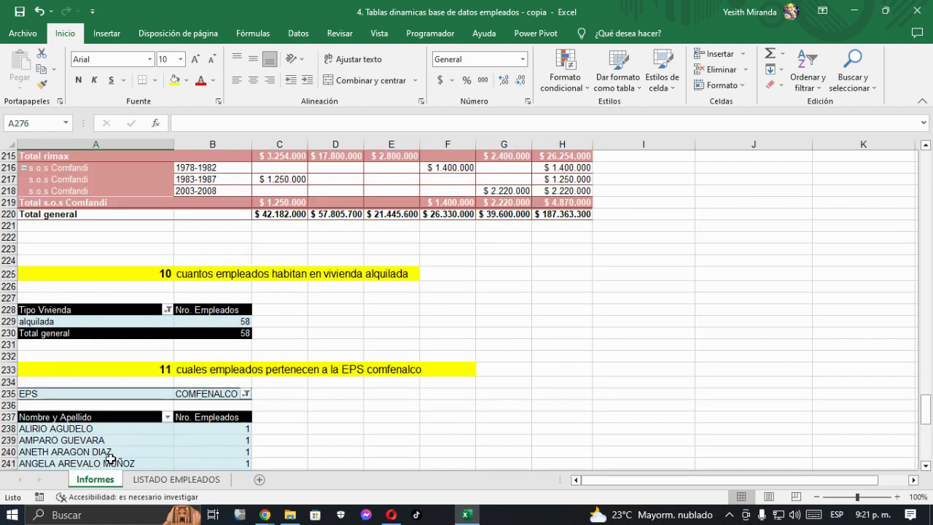
pyautogui.scroll(20, 110, 458)
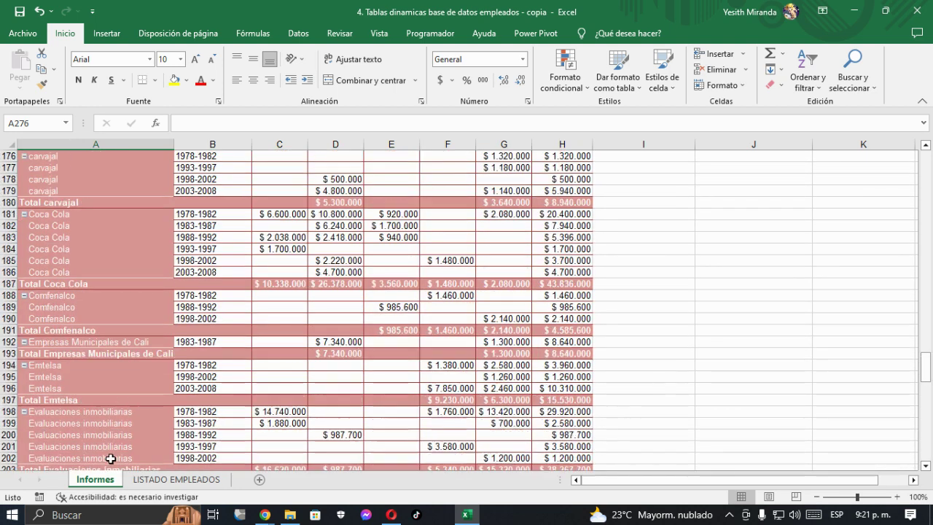
pyautogui.scroll(-16, 110, 458)
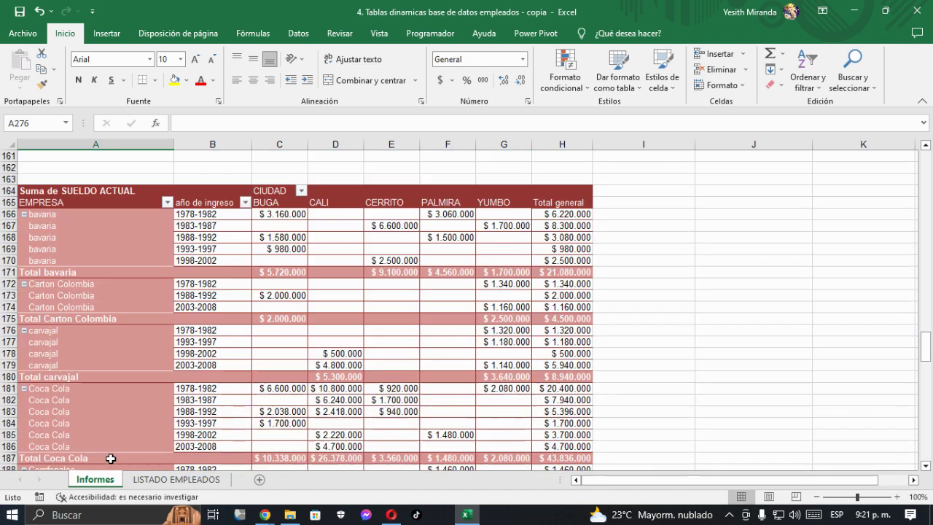
pyautogui.scroll(-7, 110, 458)
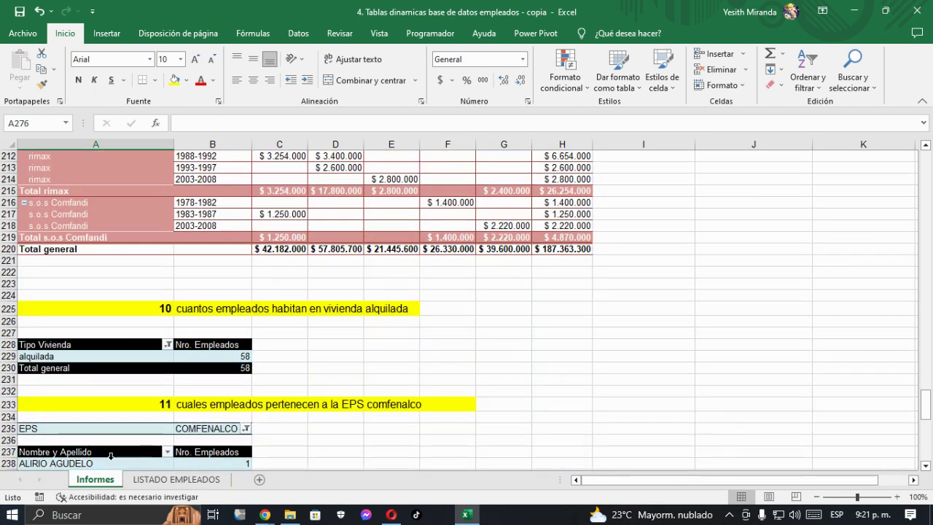
pyautogui.scroll(-7, 110, 456)
pyautogui.scroll(3, 110, 456)
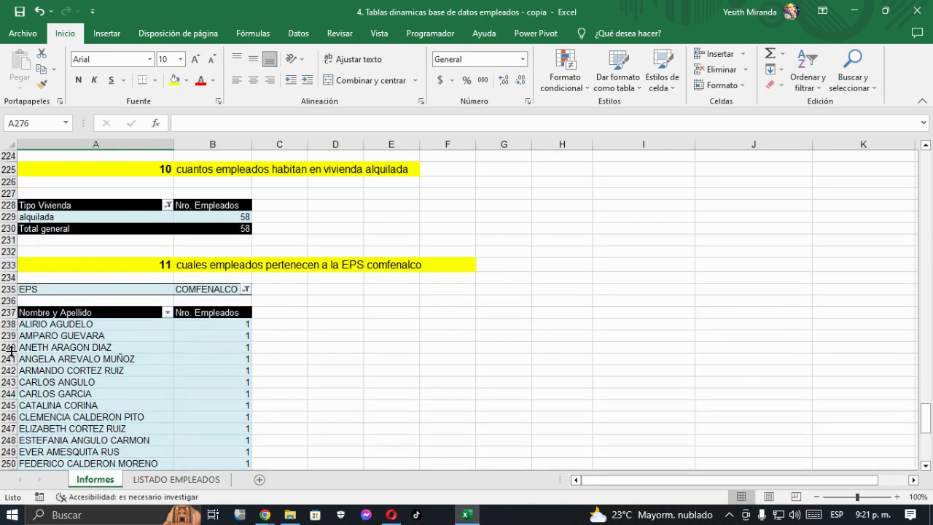
# Copy the question 11 pivot table with its EPS filter (A235:B270) to A280 on Informes, below the question 12 heading.
pyautogui.click(42, 290)
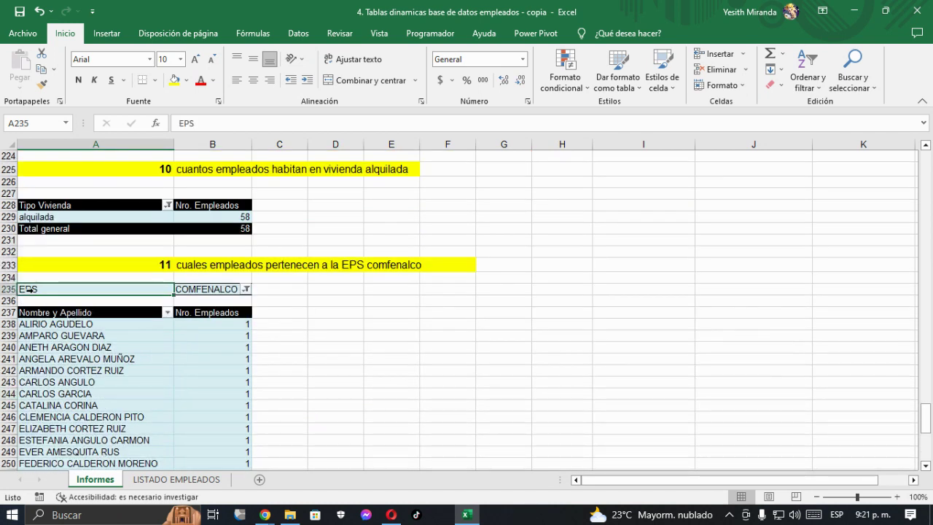
pyautogui.press('Up')
pyautogui.press('Down')
pyautogui.hotkey('shift', 'Right')
pyautogui.hotkey('shift', 'Down')
pyautogui.hotkey('shift', 'Down')
pyautogui.hotkey('shift', 'Down')
pyautogui.hotkey('shift', 'Down')
pyautogui.hotkey('shift', 'Down')
pyautogui.hotkey('shift', 'Down')
pyautogui.hotkey('shift', 'Down')
pyautogui.hotkey('shift', 'Down')
pyautogui.hotkey('shift', 'Down')
pyautogui.hotkey('shift', 'Down')
pyautogui.hotkey('shift', 'Down')
pyautogui.hotkey('shift', 'Down')
pyautogui.hotkey('shift', 'Down')
pyautogui.hotkey('shift', 'Down')
pyautogui.hotkey('shift', 'Down')
pyautogui.hotkey('shift', 'Down')
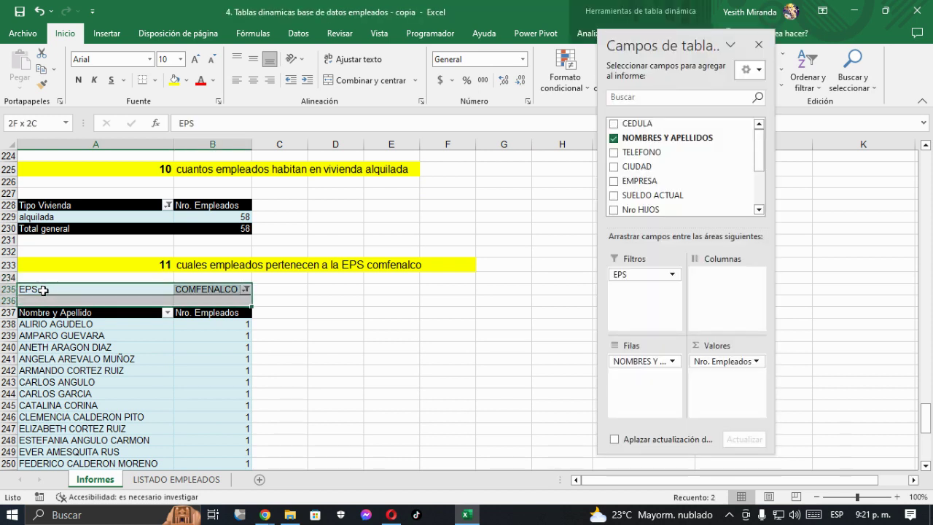
pyautogui.hotkey('shift', 'Down')
pyautogui.hotkey('shift', 'Down')
pyautogui.hotkey('shift', 'Down')
pyautogui.hotkey('shift', 'Down')
pyautogui.hotkey('shift', 'Down')
pyautogui.hotkey('shift', 'Down')
pyautogui.hotkey('shift', 'Down')
pyautogui.hotkey('shift', 'Down')
pyautogui.hotkey('shift', 'Down')
pyautogui.hotkey('shift', 'Down')
pyautogui.hotkey('shift', 'Down')
pyautogui.hotkey('shift', 'Down')
pyautogui.hotkey('shift', 'Down')
pyautogui.hotkey('shift', 'Down')
pyautogui.hotkey('shift', 'Down')
pyautogui.hotkey('shift', 'Down')
pyautogui.hotkey('shift', 'Down')
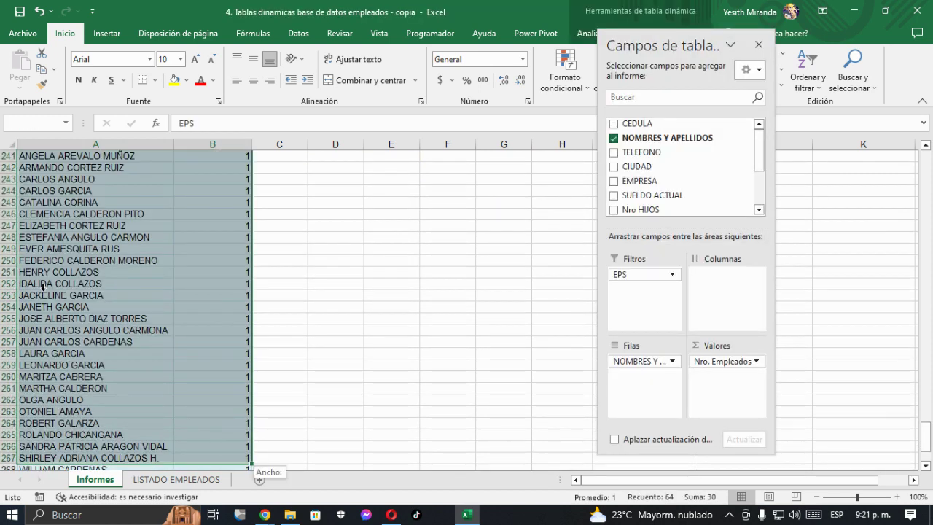
pyautogui.hotkey('shift', 'Down')
pyautogui.hotkey('shift', 'Down')
pyautogui.hotkey('shift', 'Down')
pyautogui.hotkey('shift', 'Down')
pyautogui.hotkey('shift', 'Down')
pyautogui.hotkey('shift', 'Down')
pyautogui.hotkey('shift', 'Down')
pyautogui.hotkey('shift', 'Down')
pyautogui.hotkey('shift', 'Down')
pyautogui.hotkey('shift', 'Up')
pyautogui.hotkey('shift', 'Up')
pyautogui.hotkey('shift', 'Up')
pyautogui.hotkey('shift', 'Up')
pyautogui.hotkey('shift', 'Up')
pyautogui.hotkey('shift', 'Up')
pyautogui.hotkey('shift', 'Up')
pyautogui.hotkey('shift', 'Up')
pyautogui.hotkey('shift', 'Up')
pyautogui.hotkey('shift', 'Down')
pyautogui.hotkey('shift', 'Down')
pyautogui.hotkey('shift', 'Down')
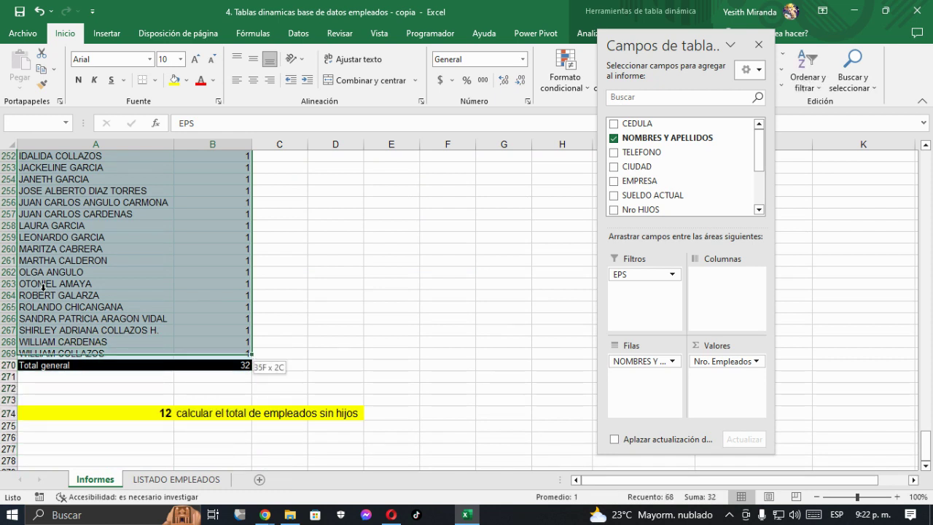
pyautogui.hotkey('shift', 'Up')
pyautogui.hotkey('ctrl', 'c')
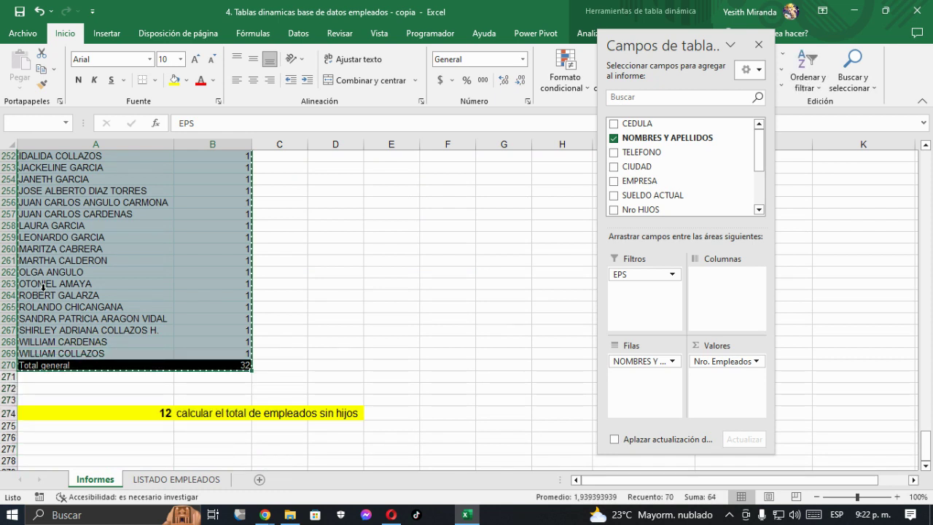
pyautogui.press('Down')
pyautogui.press('Down')
pyautogui.press('Down')
pyautogui.press('Down')
pyautogui.press('Down')
pyautogui.press('Down')
pyautogui.press('Down')
pyautogui.press('Down')
pyautogui.press('Down')
pyautogui.press('Down')
pyautogui.press('Down')
pyautogui.press('Down')
pyautogui.press('Down')
pyautogui.press('Down')
pyautogui.press('Down')
pyautogui.press('Down')
pyautogui.press('Down')
pyautogui.press('Down')
pyautogui.press('Down')
pyautogui.press('Down')
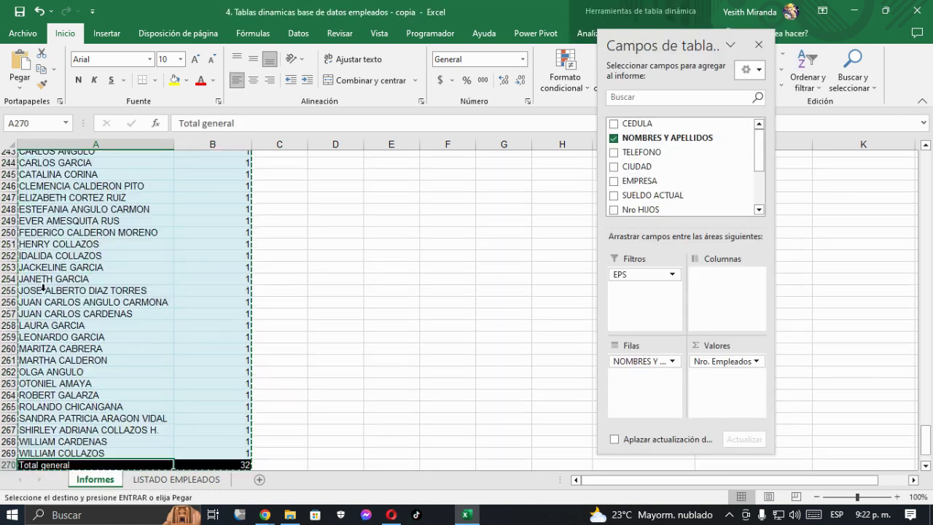
pyautogui.press('Down')
pyautogui.press('Down')
pyautogui.press('Down')
pyautogui.press('Down')
pyautogui.press('Down')
pyautogui.press('Down')
pyautogui.press('Down')
pyautogui.press('Down')
pyautogui.press('Down')
pyautogui.press('Down')
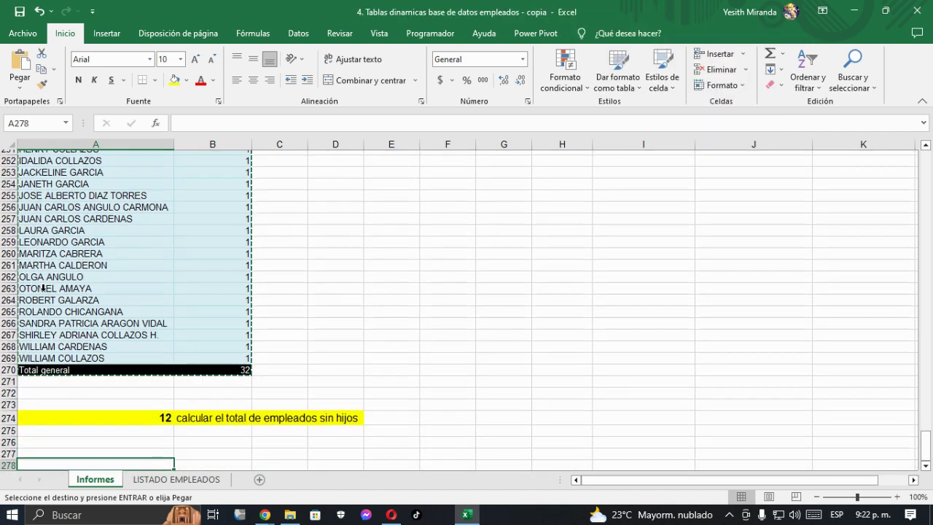
pyautogui.press('Down')
pyautogui.press('Up')
pyautogui.press('Up')
pyautogui.press('Up')
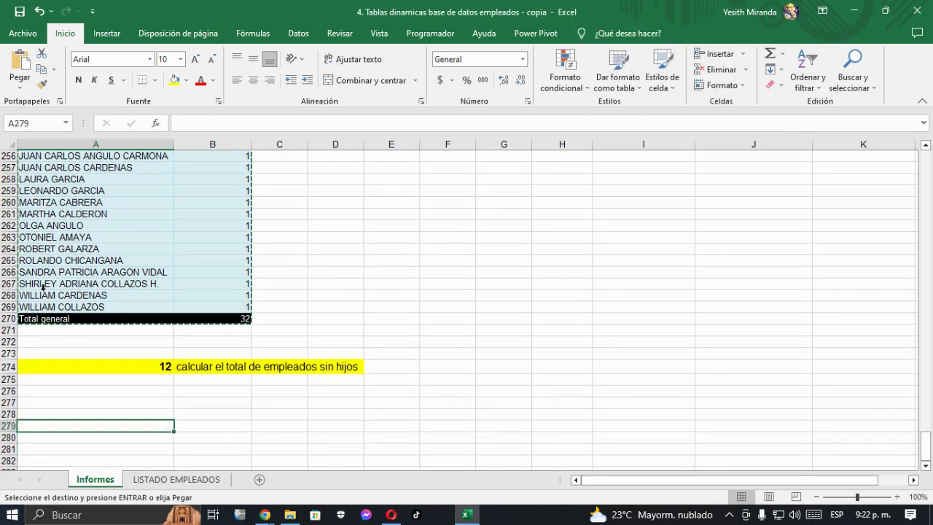
pyautogui.press('Down')
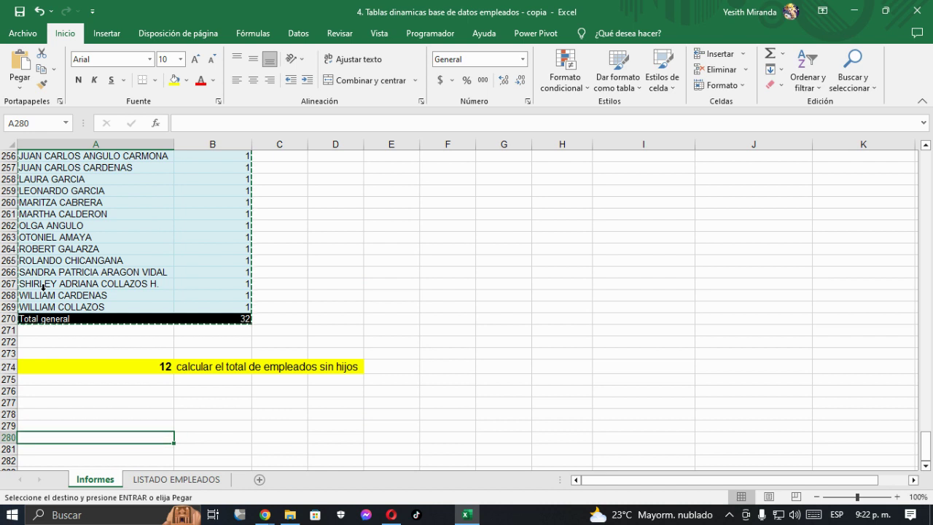
pyautogui.hotkey('ctrl', 'v')
# Reset the EPS filter of the pivot table at A280 to (Todas) and remove the EPS field from the table.
pyautogui.scroll(-3, 44, 291)
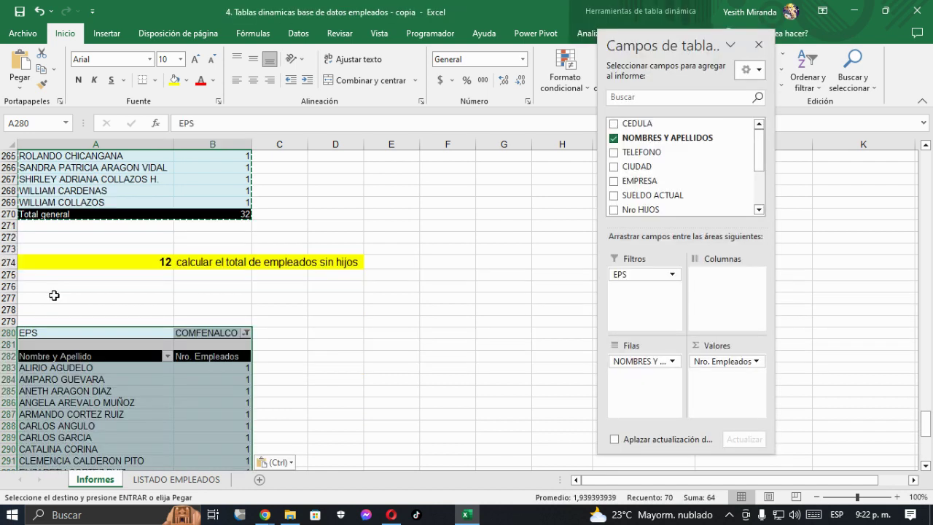
pyautogui.scroll(-1, 208, 301)
pyautogui.click(208, 300)
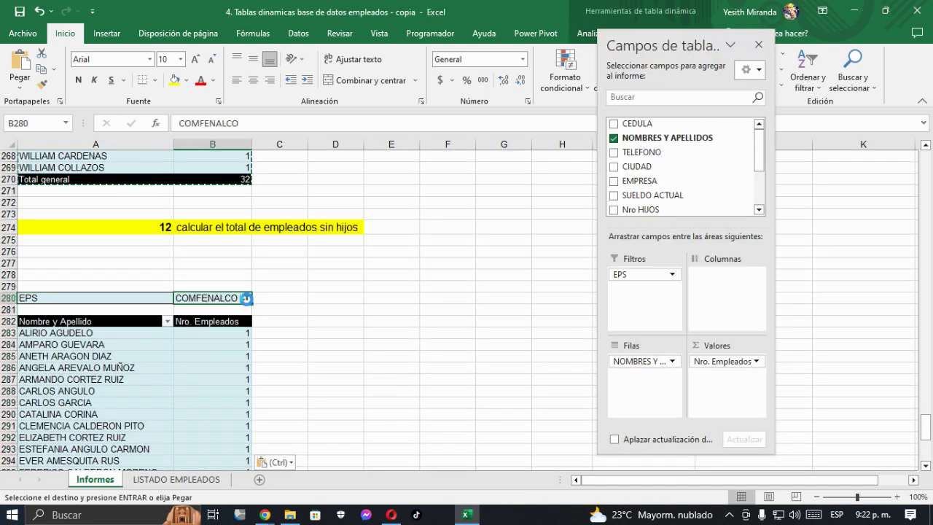
pyautogui.click(246, 299)
pyautogui.click(109, 329)
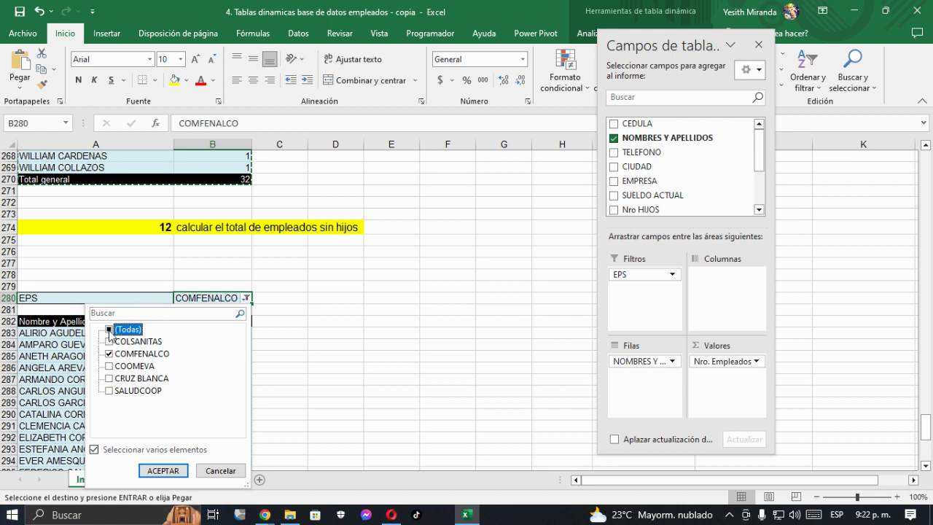
pyautogui.click(156, 471)
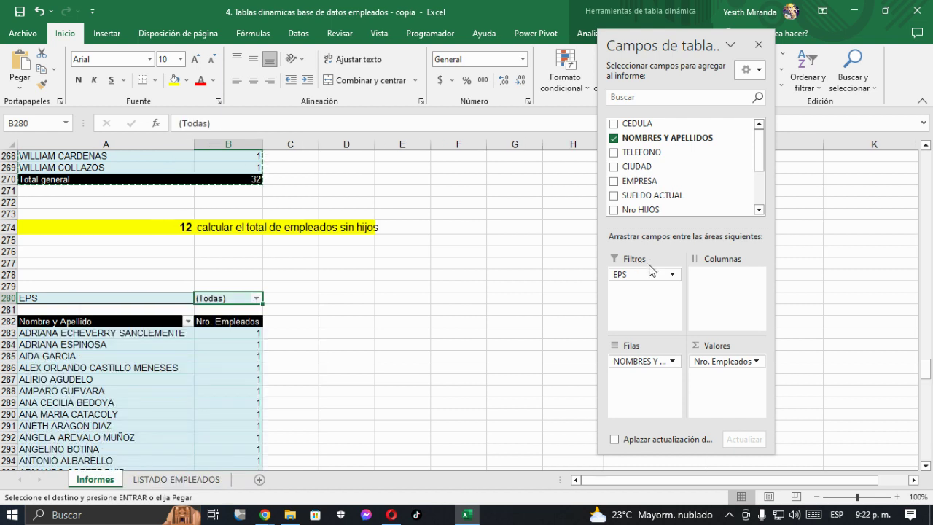
pyautogui.click(672, 275)
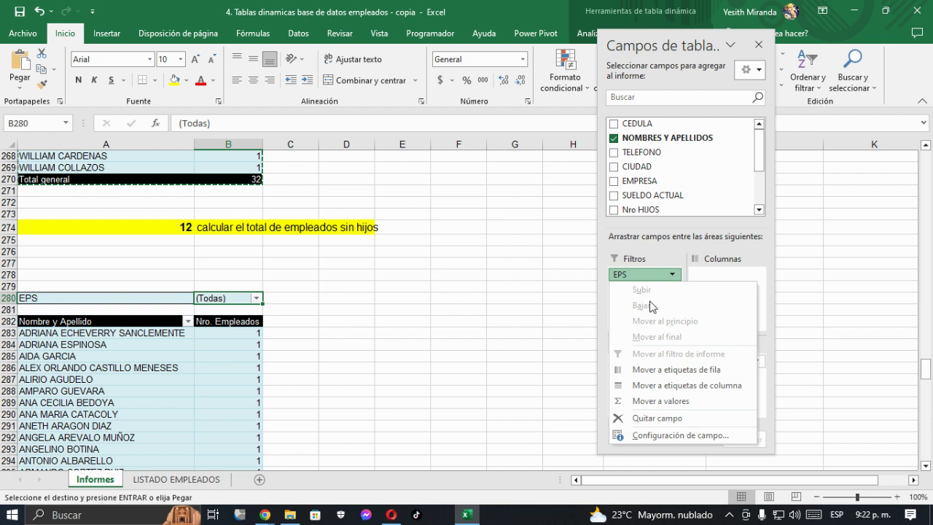
pyautogui.click(645, 417)
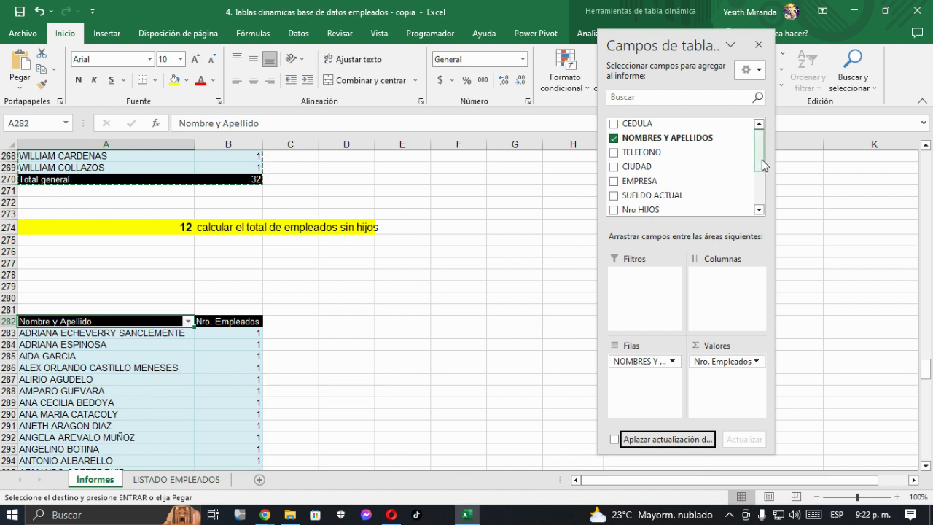
# Add the Nro HIJOS field to the question 12 pivot table as a report filter.
pyautogui.moveTo(760, 163); pyautogui.dragTo(758, 209)
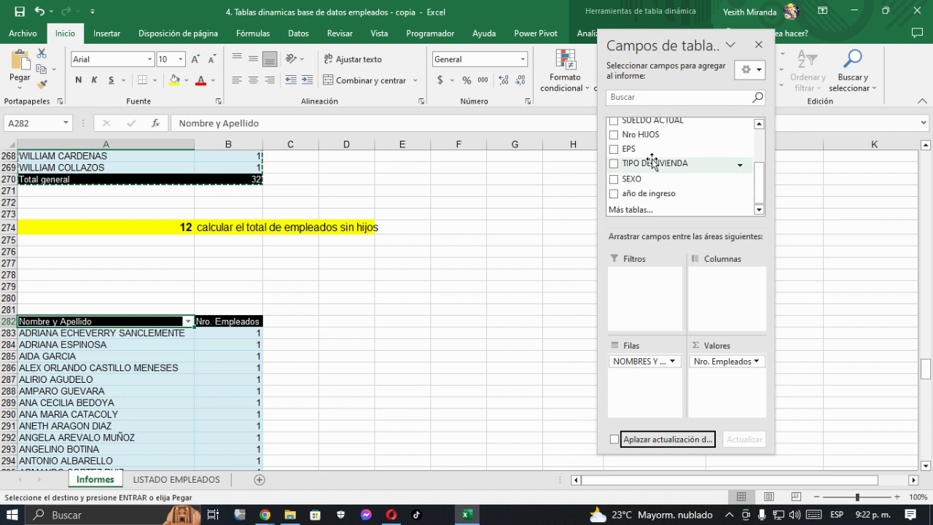
pyautogui.click(615, 136)
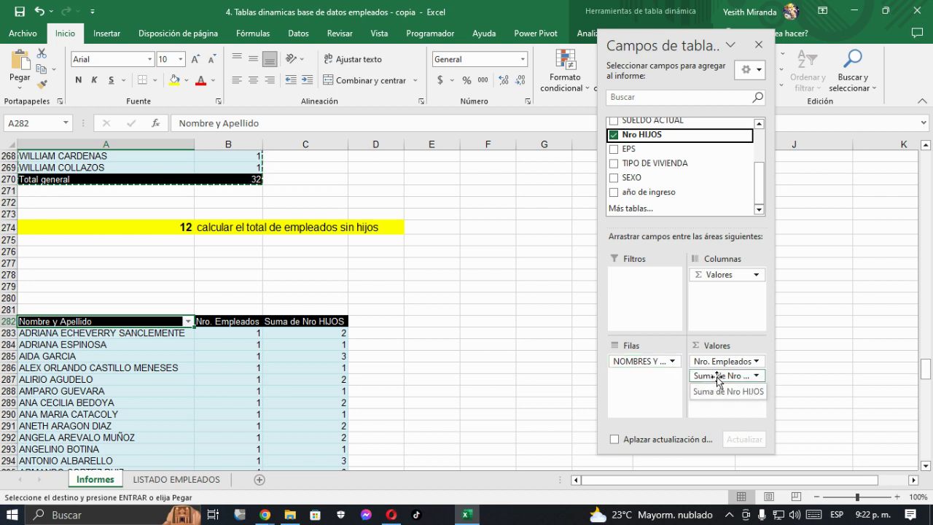
pyautogui.moveTo(718, 380); pyautogui.dragTo(648, 288)
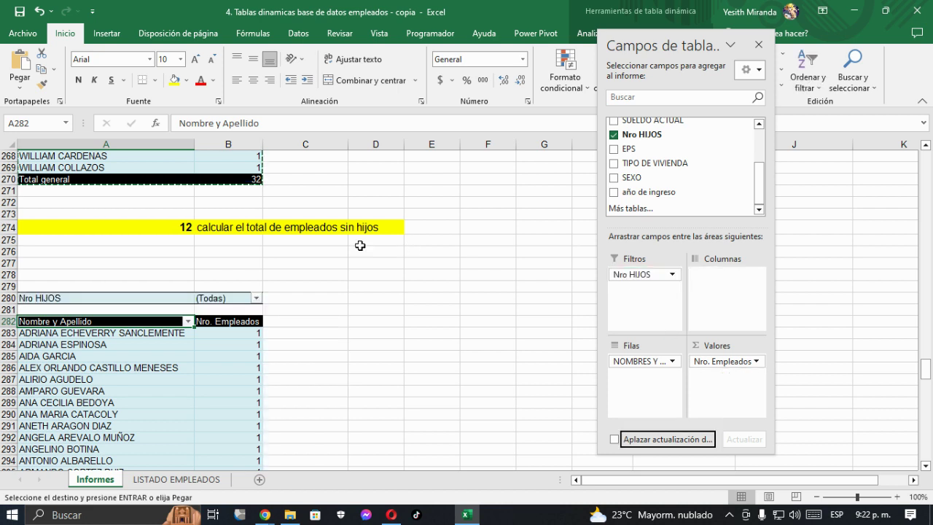
# Filter the question 12 pivot table to only 0 in Nro HIJOS, with multiple selection enabled, and save the workbook.
pyautogui.click(255, 298)
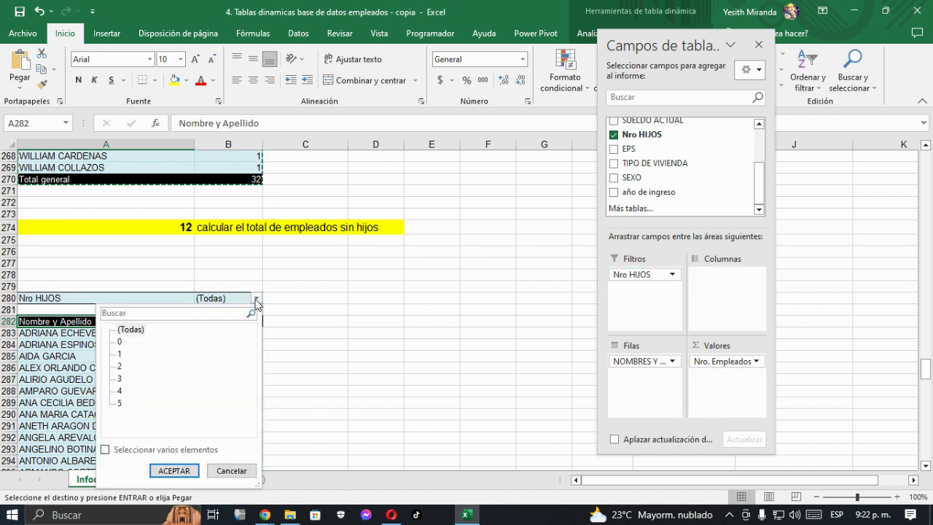
pyautogui.click(105, 450)
pyautogui.click(121, 329)
pyautogui.click(121, 342)
pyautogui.click(173, 470)
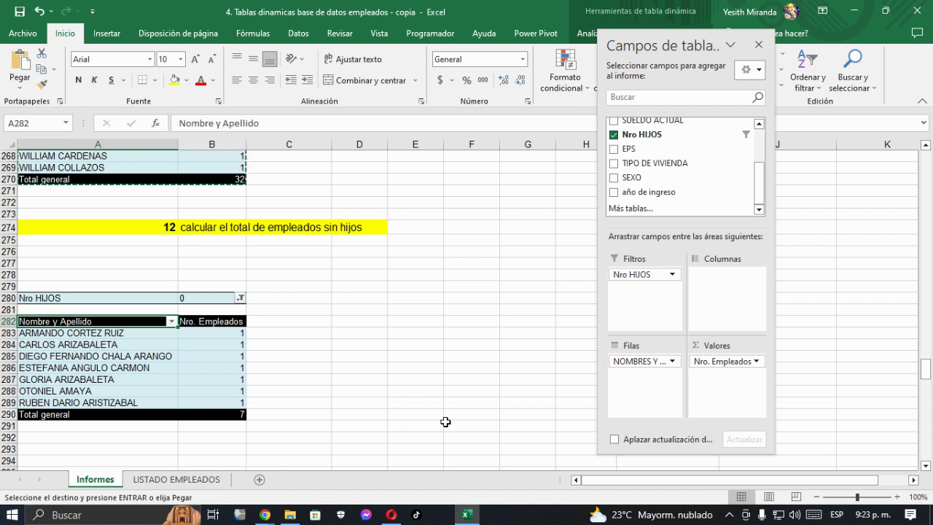
pyautogui.click(19, 11)
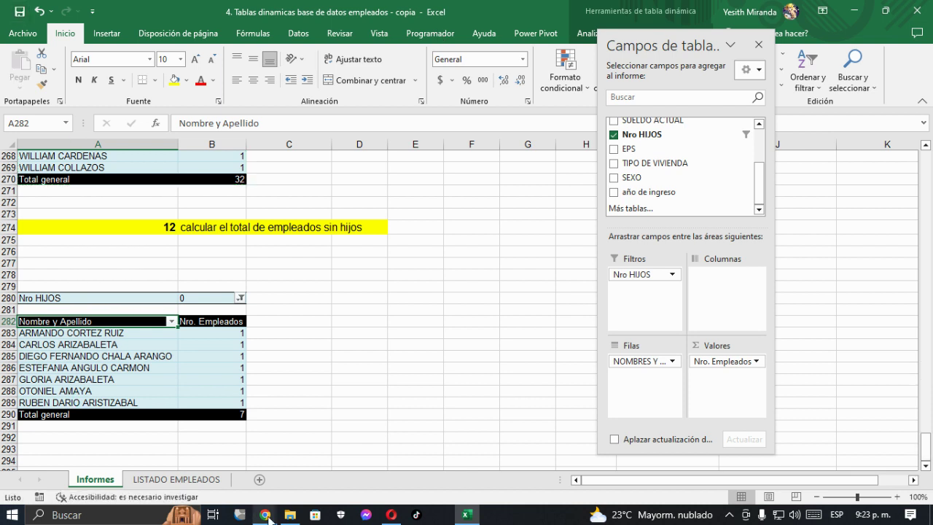
# Fill the question 13 row (A19:E19) on the LISTADO EMPLEADOS sheet with yellow.
pyautogui.click(266, 516)
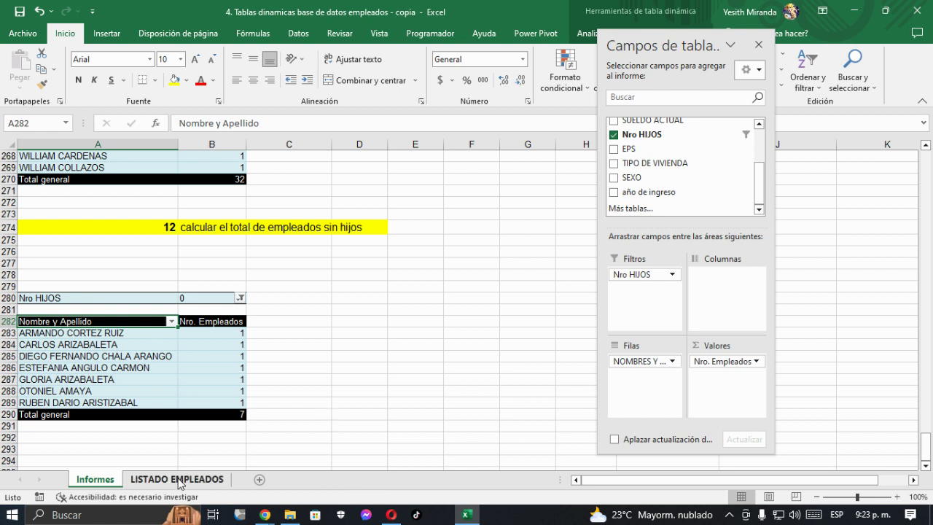
pyautogui.click(178, 479)
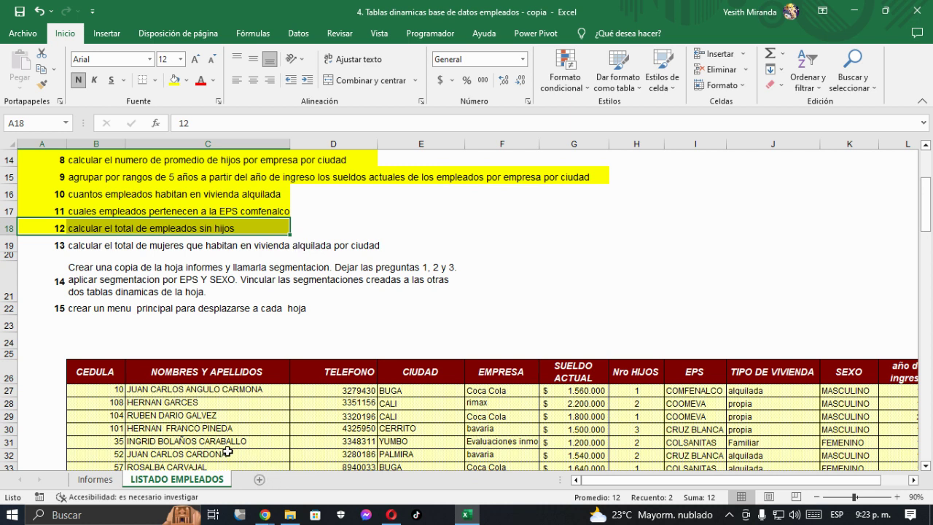
pyautogui.moveTo(57, 248); pyautogui.dragTo(444, 247)
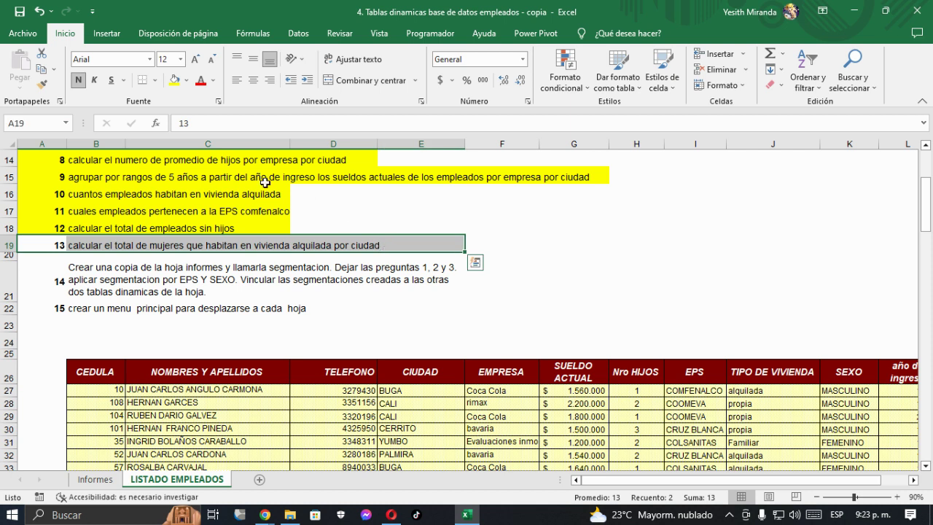
pyautogui.click(175, 79)
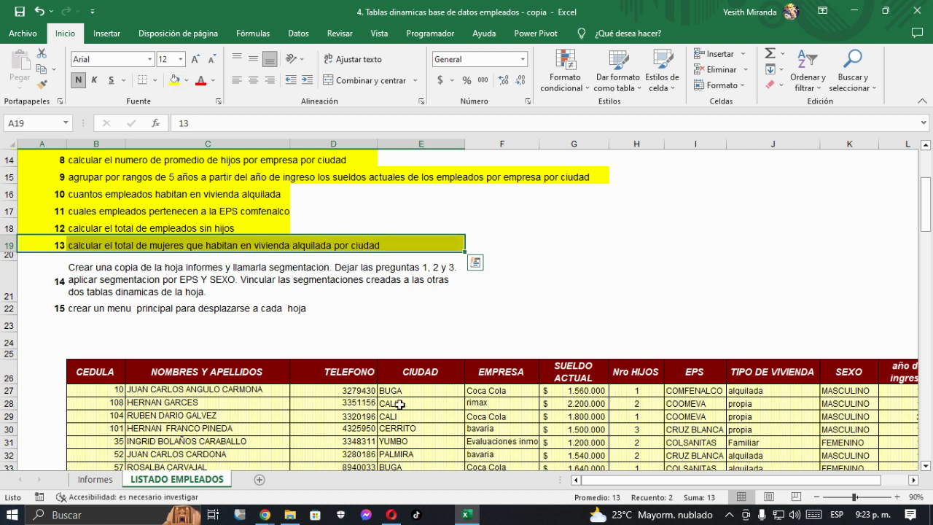
# Copy the question 13 heading from LISTADO EMPLEADOS to A293 on Informes.
pyautogui.hotkey('ctrl', 'c')
pyautogui.click(114, 482)
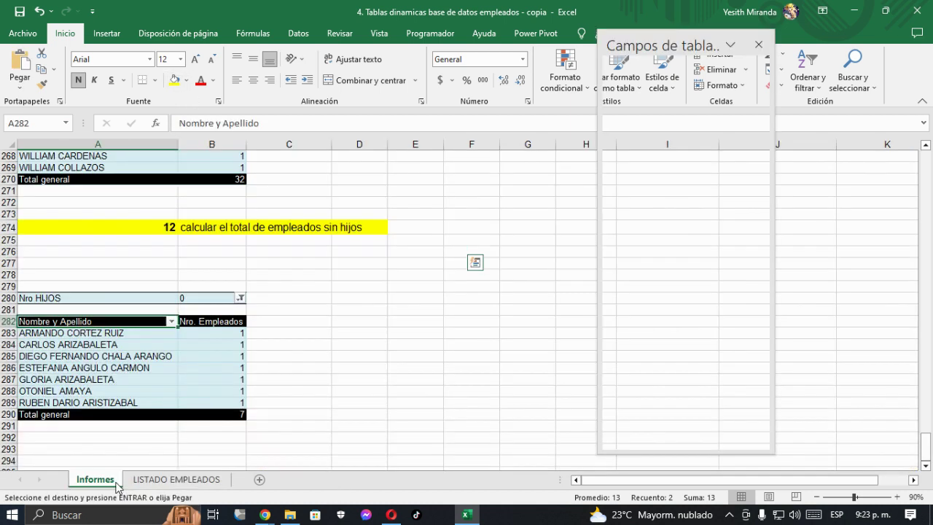
pyautogui.click(95, 381)
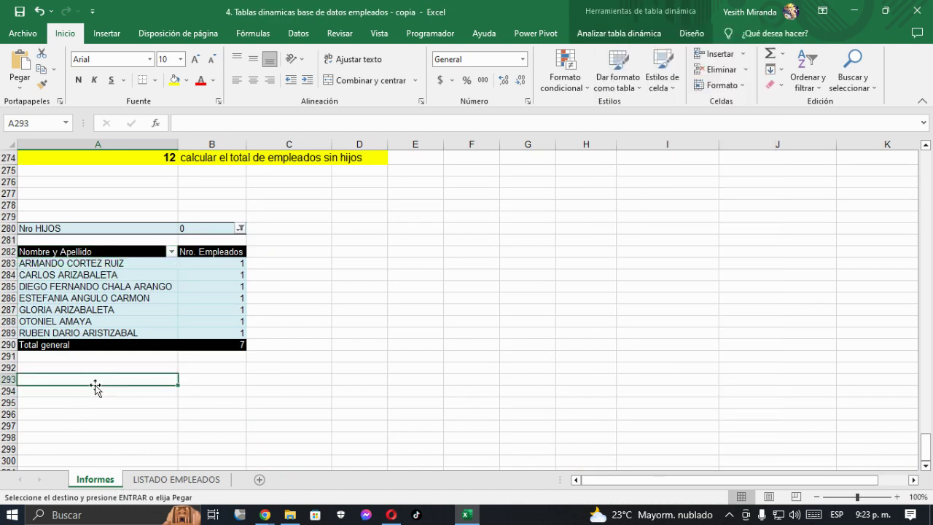
pyautogui.hotkey('ctrl', 'v')
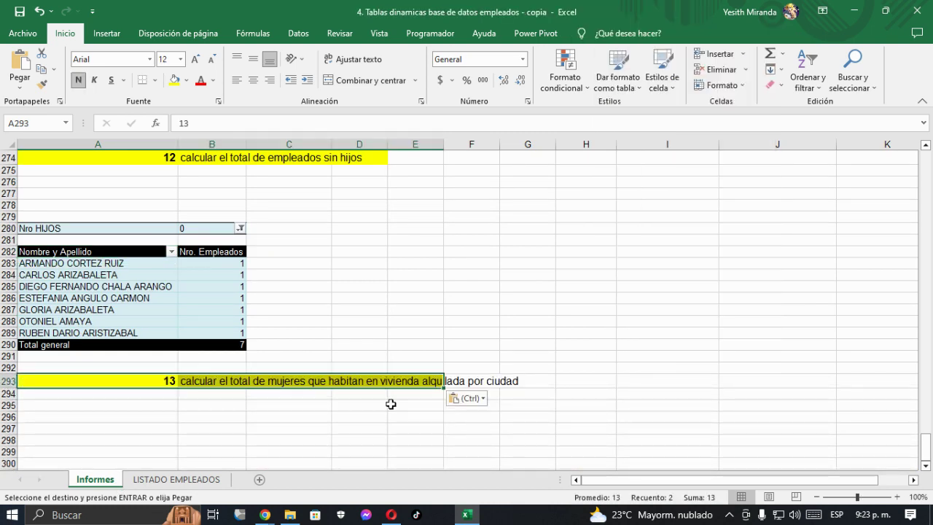
# Extend the yellow fill of the question 13 heading across cells F293:G293.
pyautogui.moveTo(454, 379); pyautogui.dragTo(514, 379)
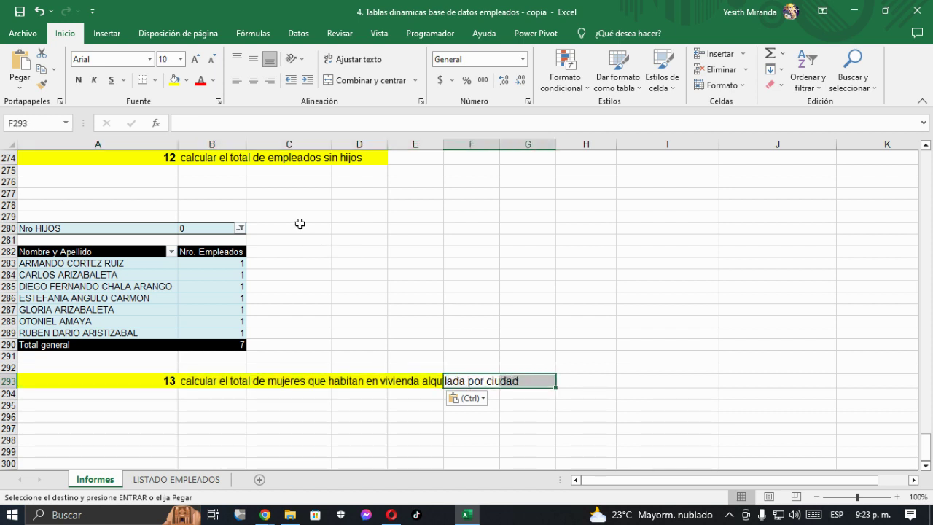
pyautogui.click(174, 79)
# Copy the question 7 pivot table of employees by housing type and sex on the Informes sheet.
pyautogui.scroll(3, 239, 259)
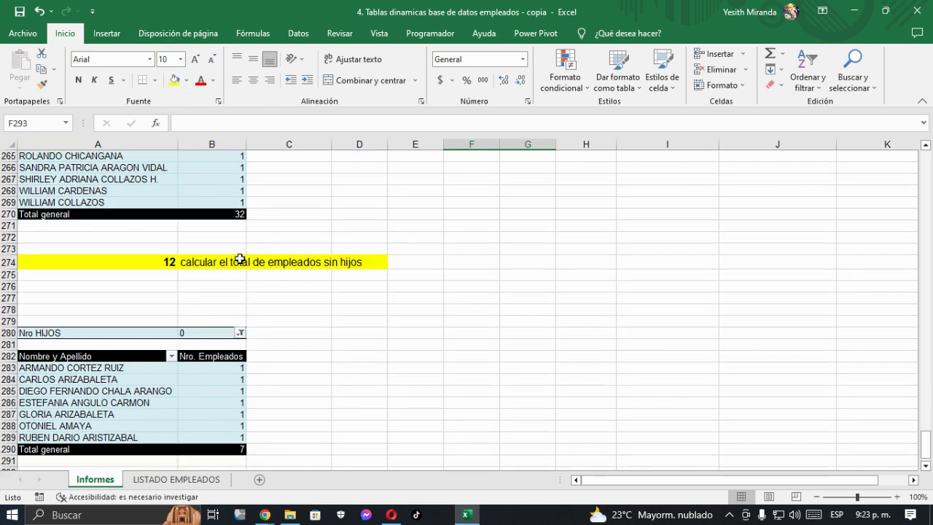
pyautogui.scroll(6, 240, 258)
pyautogui.scroll(11, 240, 258)
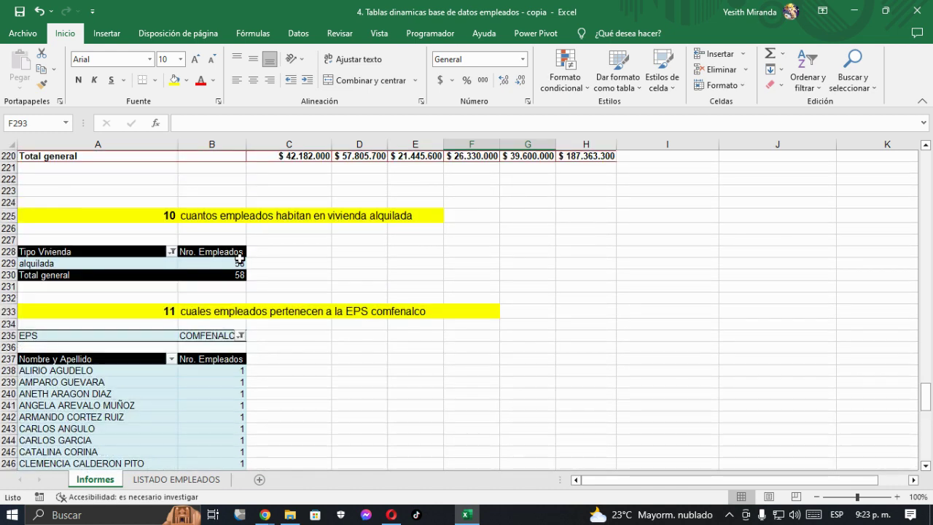
pyautogui.scroll(17, 240, 259)
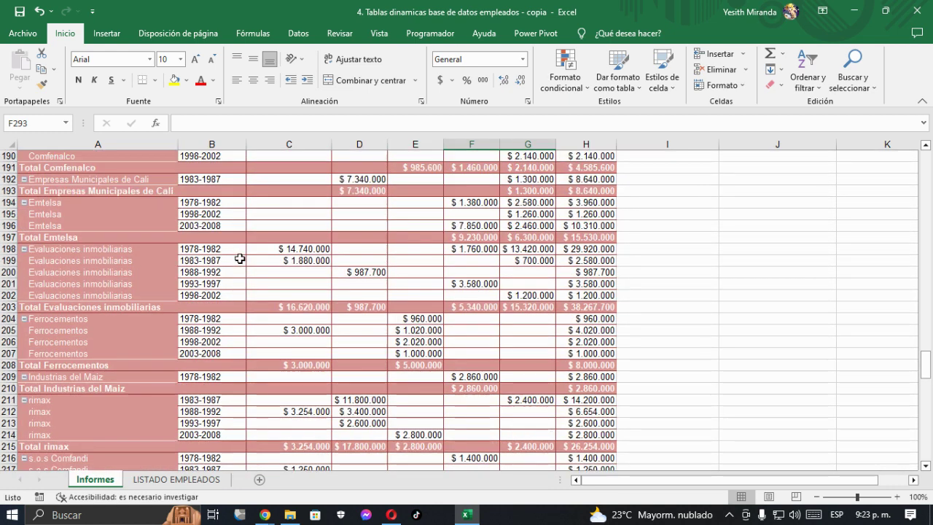
pyautogui.scroll(13, 240, 258)
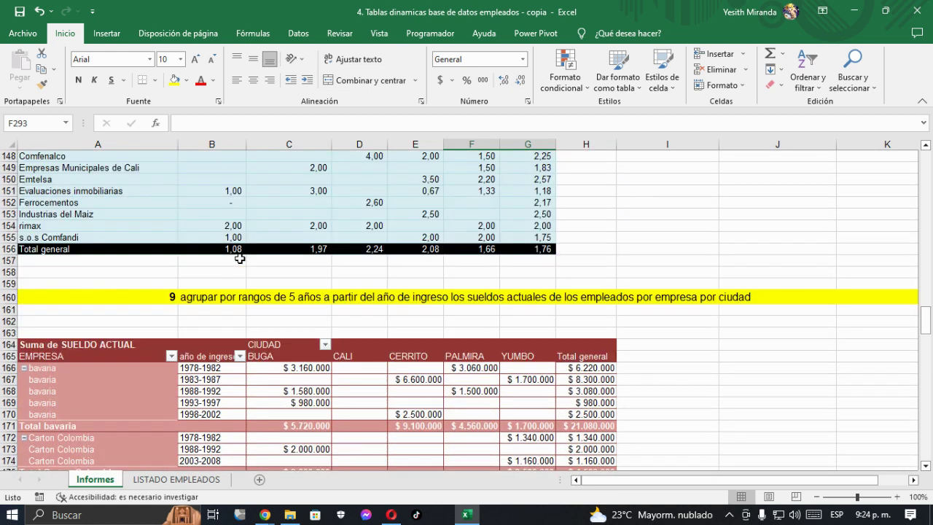
pyautogui.scroll(1, 240, 259)
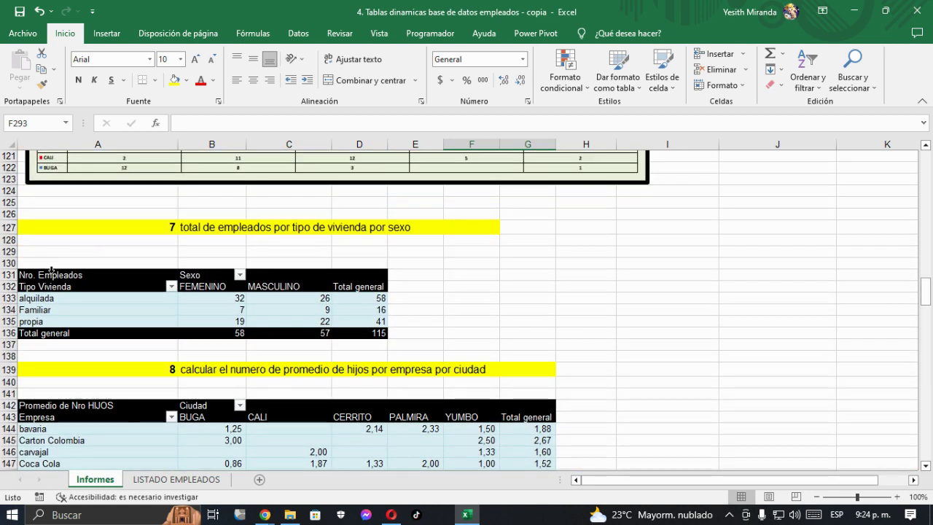
pyautogui.click(42, 272)
pyautogui.moveTo(64, 280); pyautogui.dragTo(382, 340)
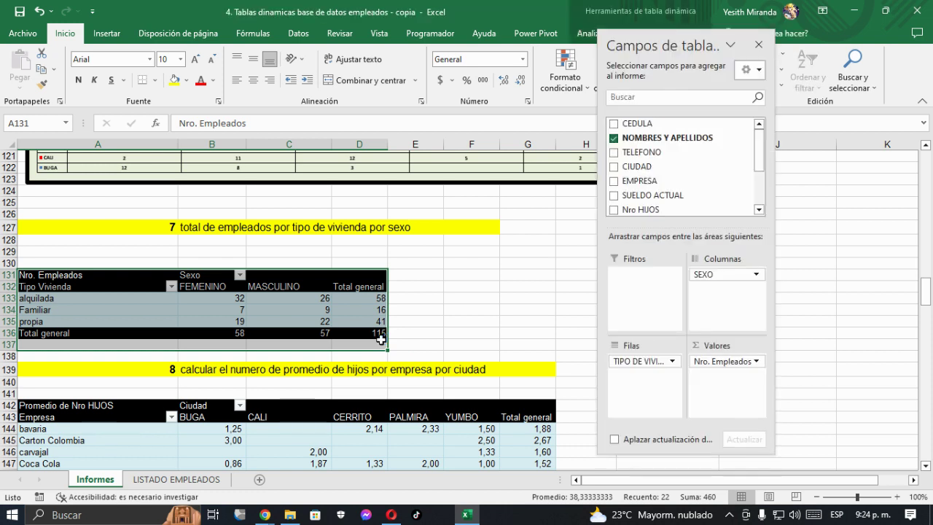
pyautogui.hotkey('ctrl', 'c')
# Paste the copied pivot table at cell A299, below the question 13 heading.
pyautogui.scroll(-3, 373, 355)
pyautogui.scroll(-15, 372, 355)
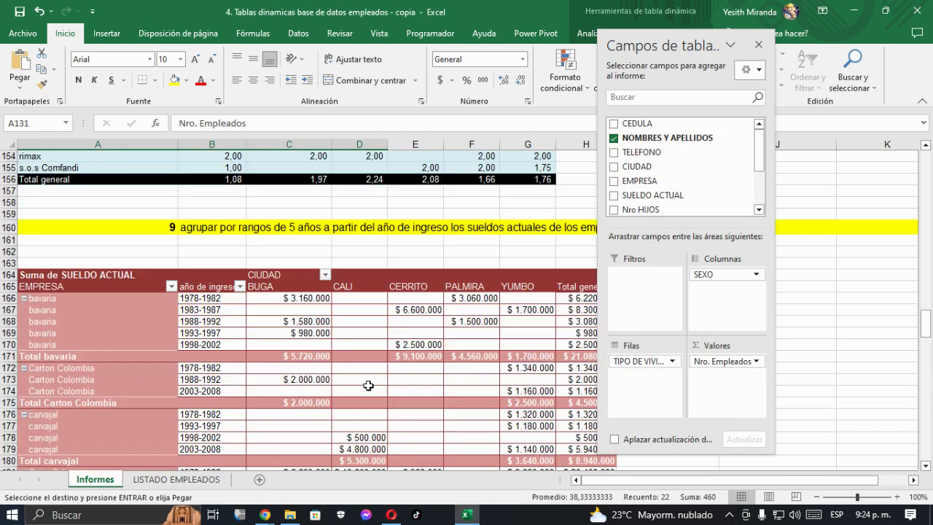
pyautogui.scroll(-20, 368, 385)
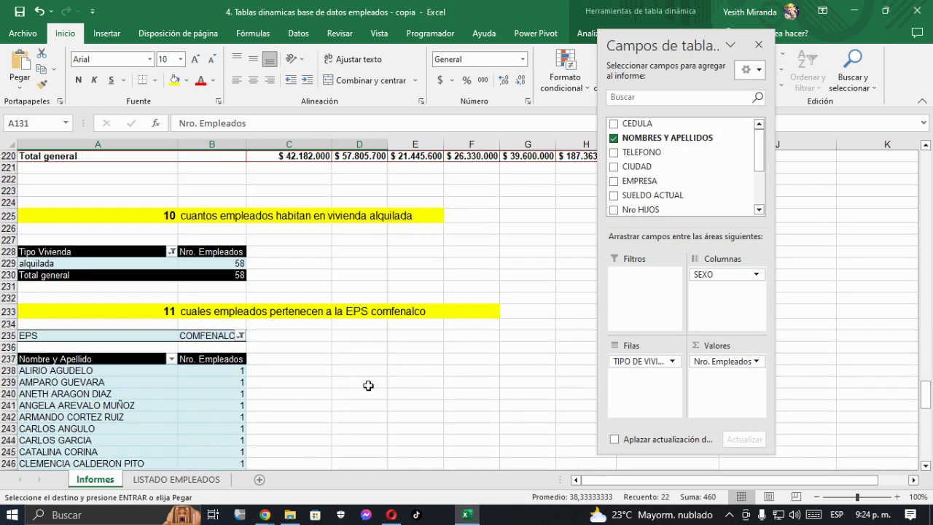
pyautogui.scroll(-17, 235, 360)
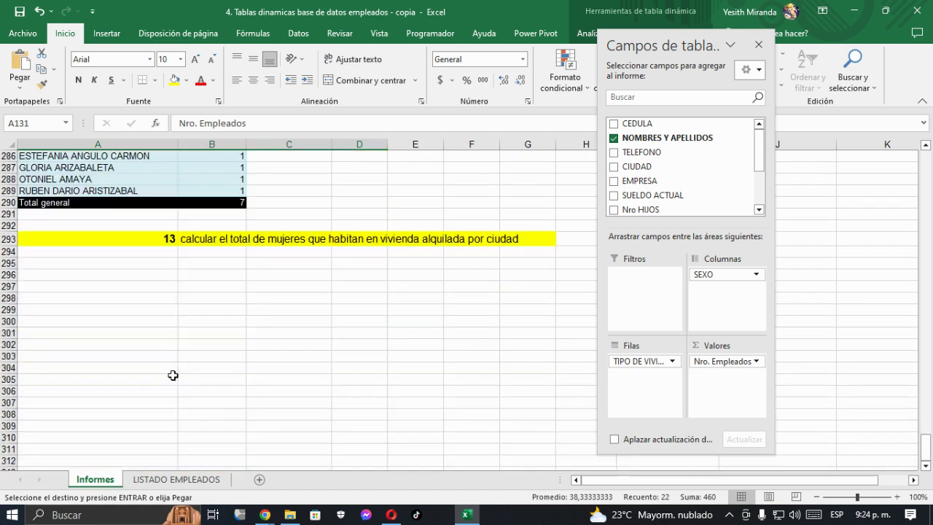
pyautogui.click(98, 281)
pyautogui.click(88, 287)
pyautogui.click(88, 306)
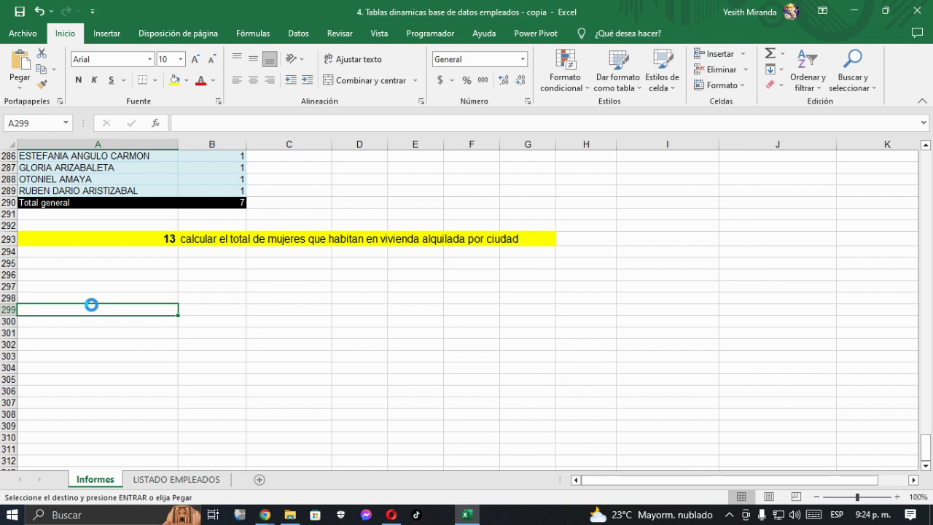
pyautogui.hotkey('ctrl', 'v')
# Rearrange the pasted pivot table with SEXO and TIPO DE VIVIENDA as report filters and CIUDAD as the row field.
pyautogui.click(148, 333)
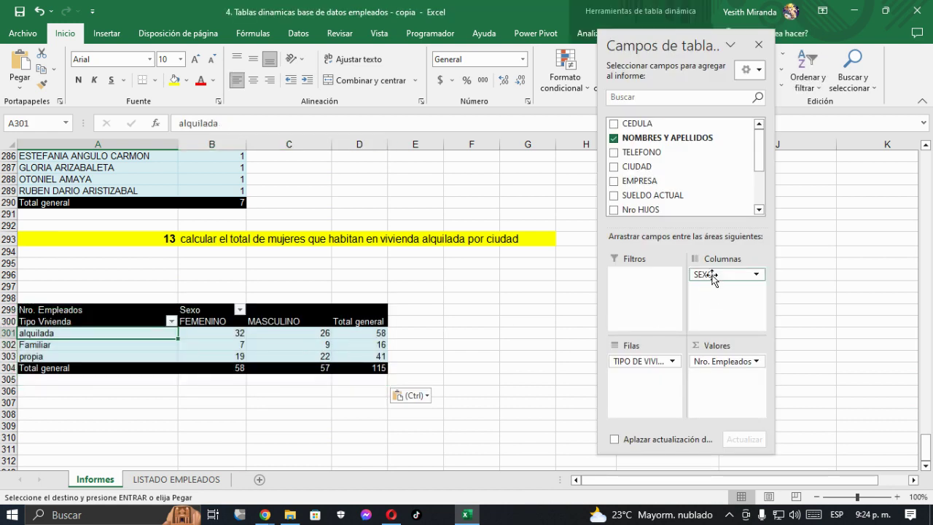
pyautogui.moveTo(711, 277); pyautogui.dragTo(643, 286)
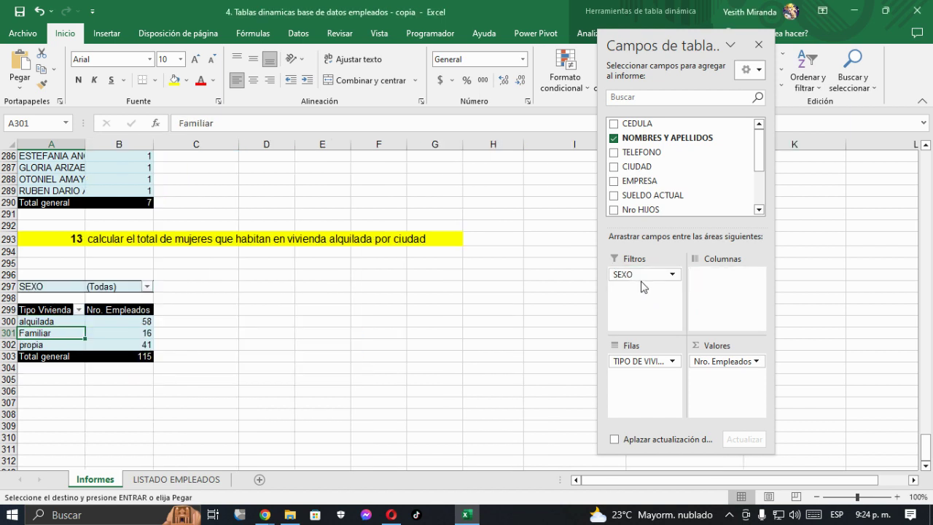
pyautogui.moveTo(634, 361); pyautogui.dragTo(640, 301)
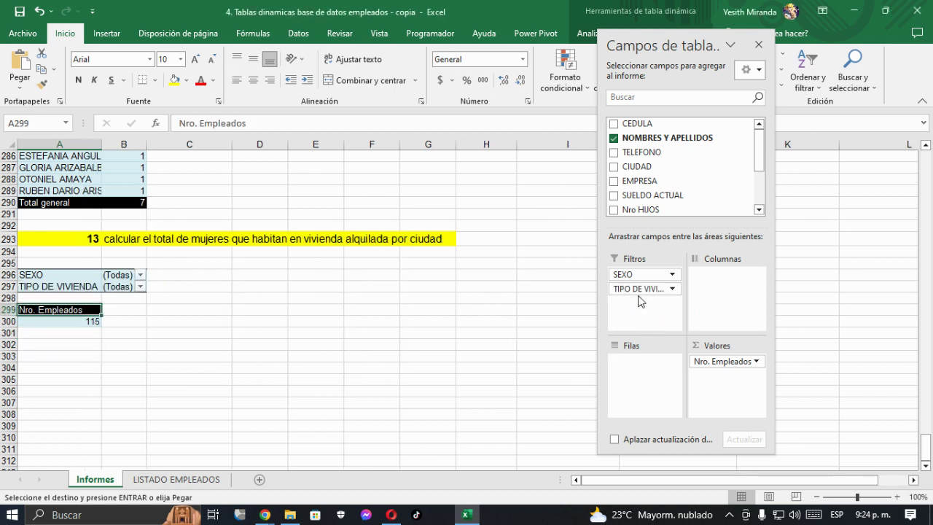
pyautogui.click(614, 166)
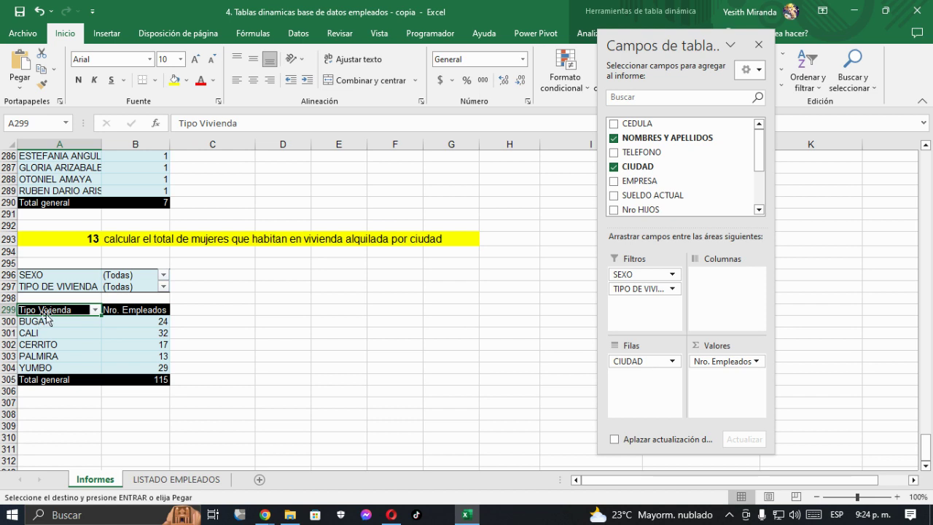
# Filter the question 13 pivot table to SEXO FEMENINO and TIPO DE VIVIENDA alquilada.
pyautogui.click(163, 276)
pyautogui.click(28, 318)
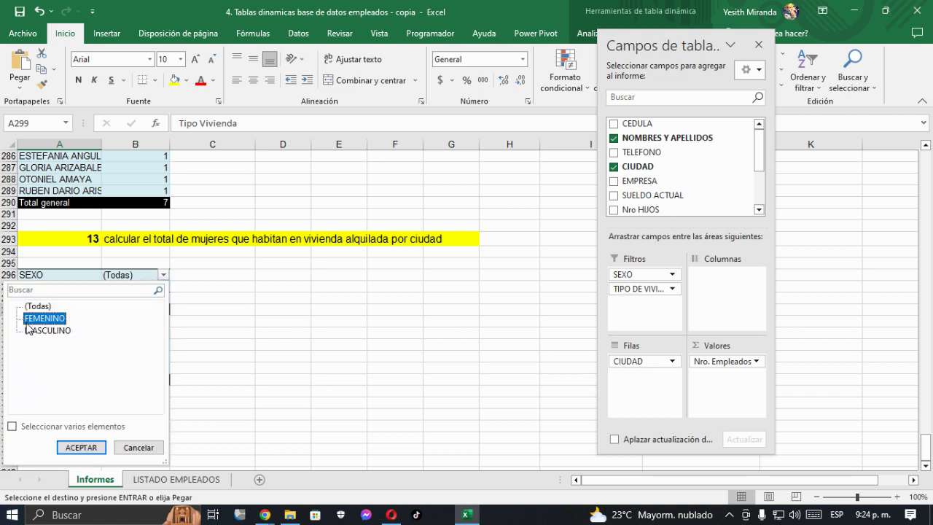
pyautogui.click(12, 426)
pyautogui.click(82, 445)
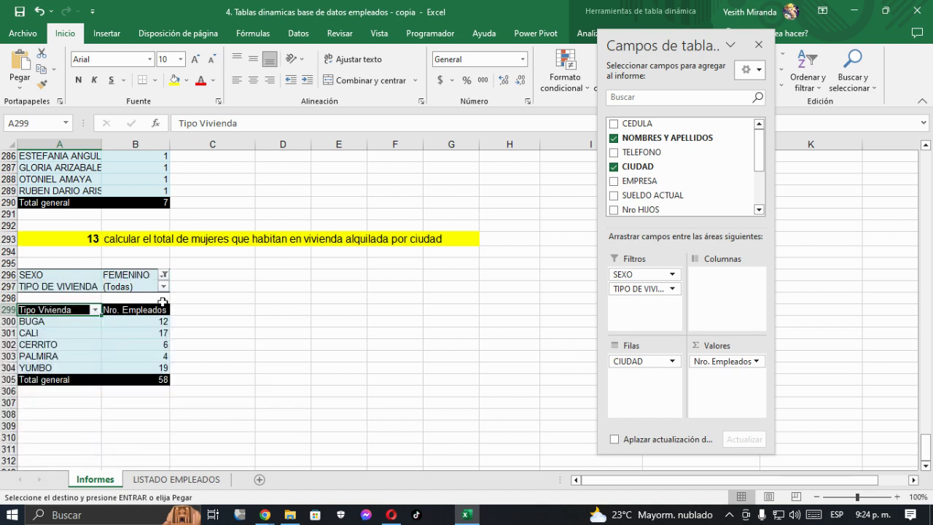
pyautogui.click(163, 287)
pyautogui.click(40, 331)
pyautogui.click(12, 438)
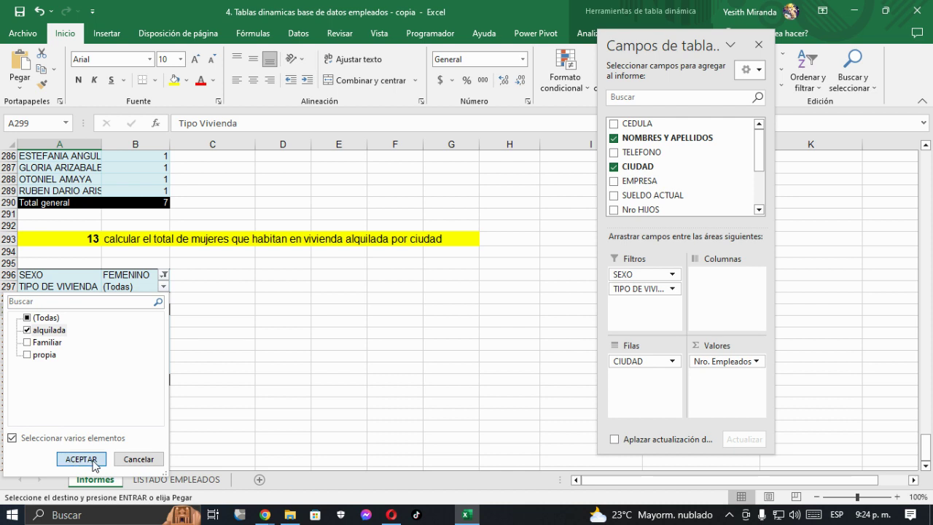
pyautogui.click(80, 459)
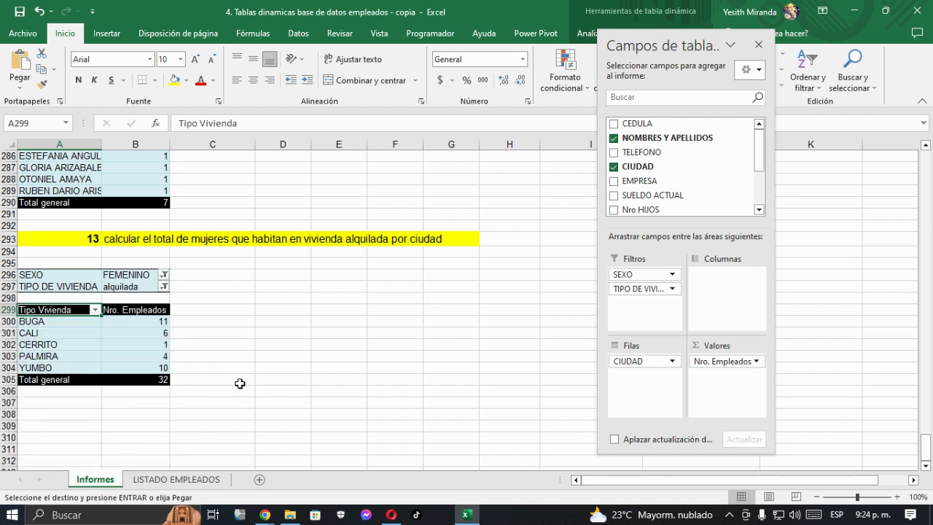
# Rename the row header of the question 13 pivot table in cell A299 as Ciudad.
pyautogui.scroll(-1, 240, 384)
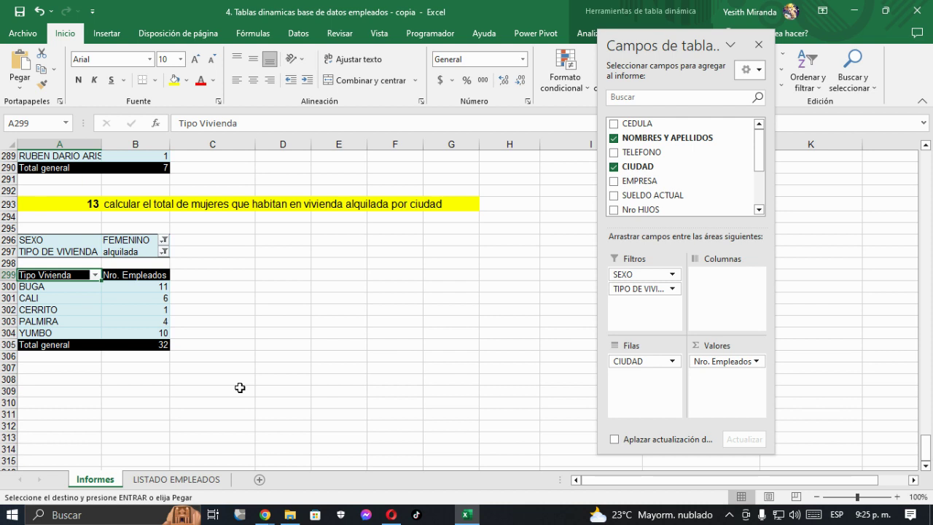
pyautogui.click(54, 286)
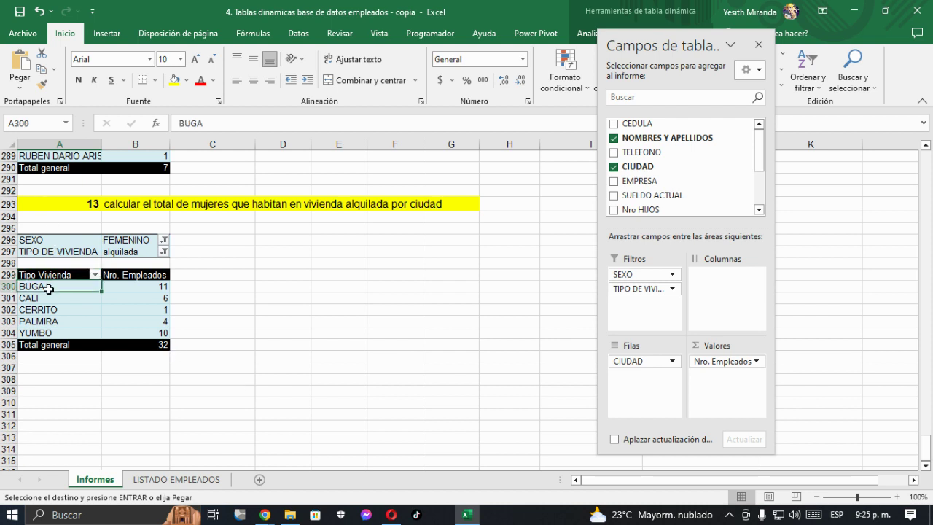
pyautogui.click(54, 275)
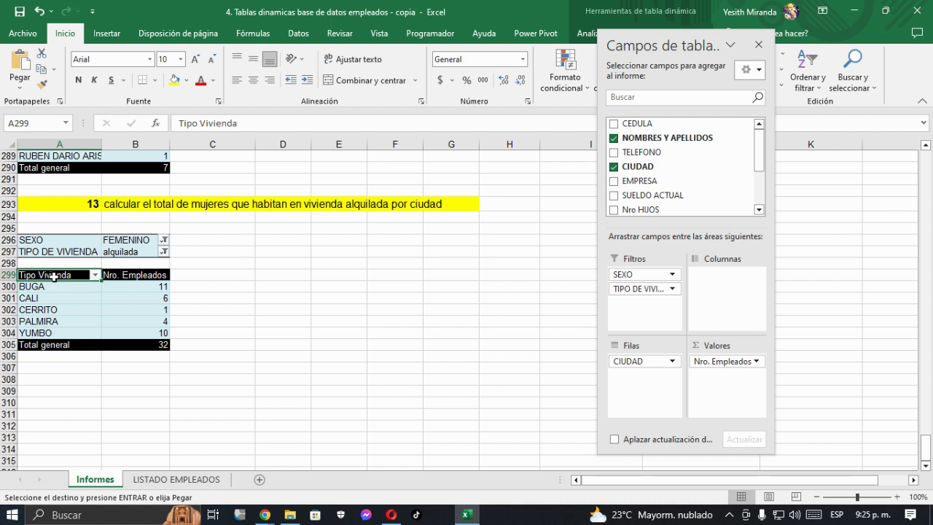
pyautogui.write('Ciudad')
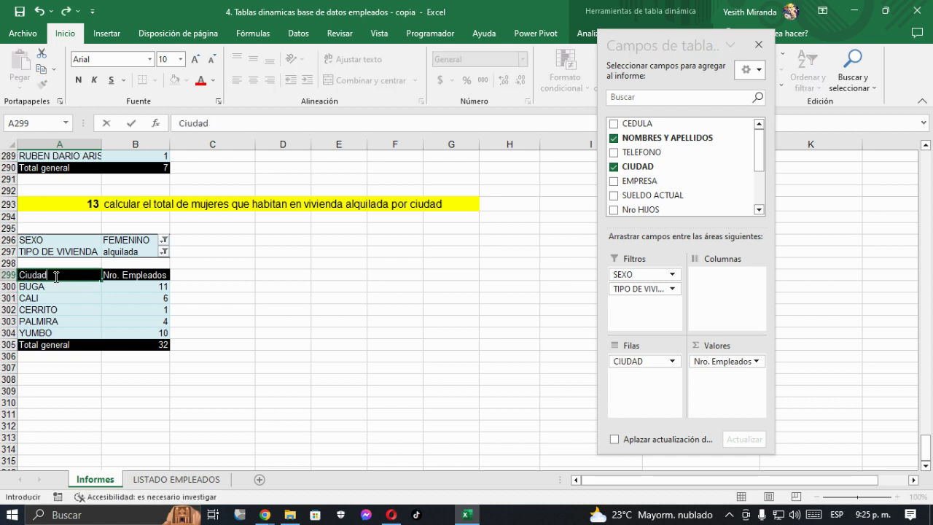
pyautogui.press('Return')
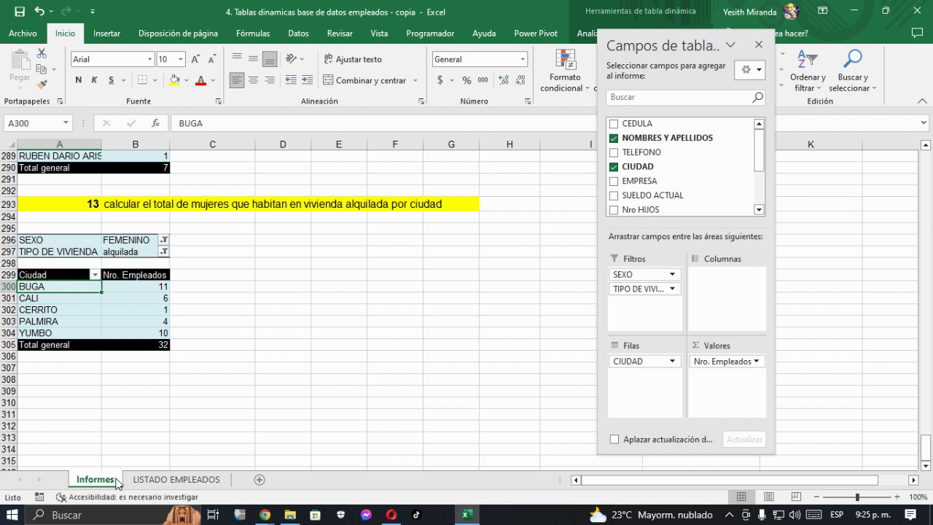
# Fill question 14 in A21:E21 of the LISTADO EMPLEADOS sheet with yellow and return to the Informes sheet.
pyautogui.click(153, 481)
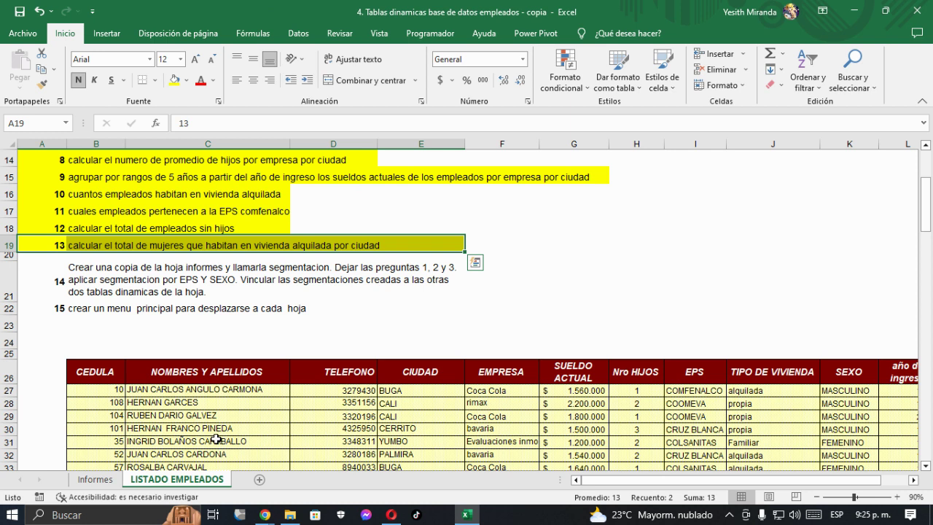
pyautogui.click(48, 282)
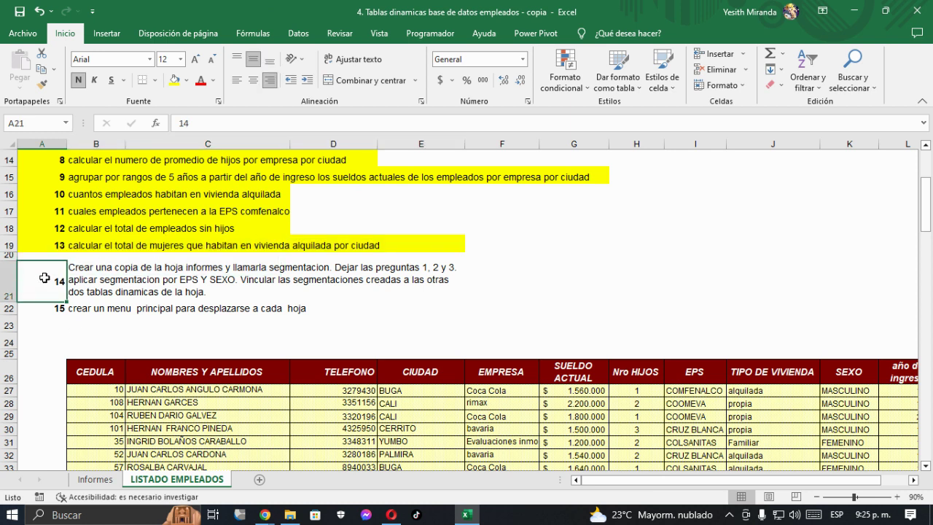
pyautogui.moveTo(43, 277); pyautogui.dragTo(328, 280)
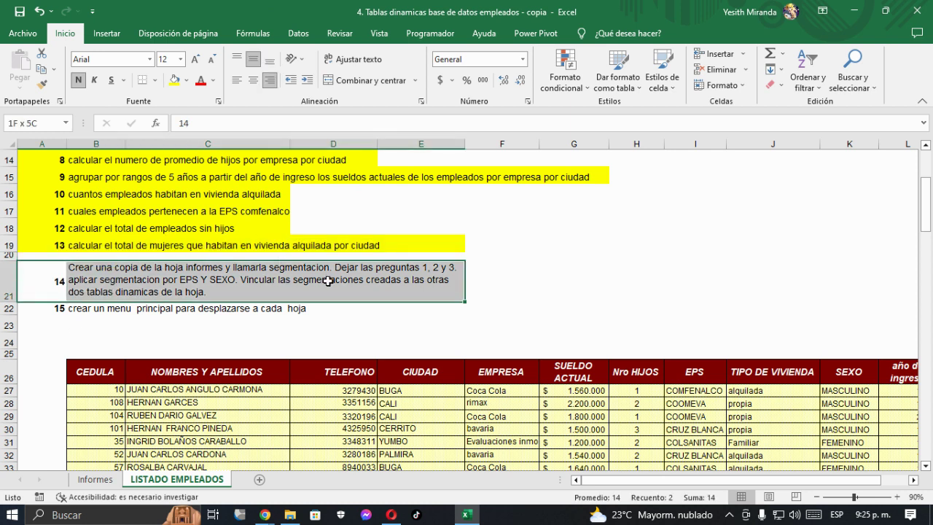
pyautogui.click(174, 84)
pyautogui.click(261, 342)
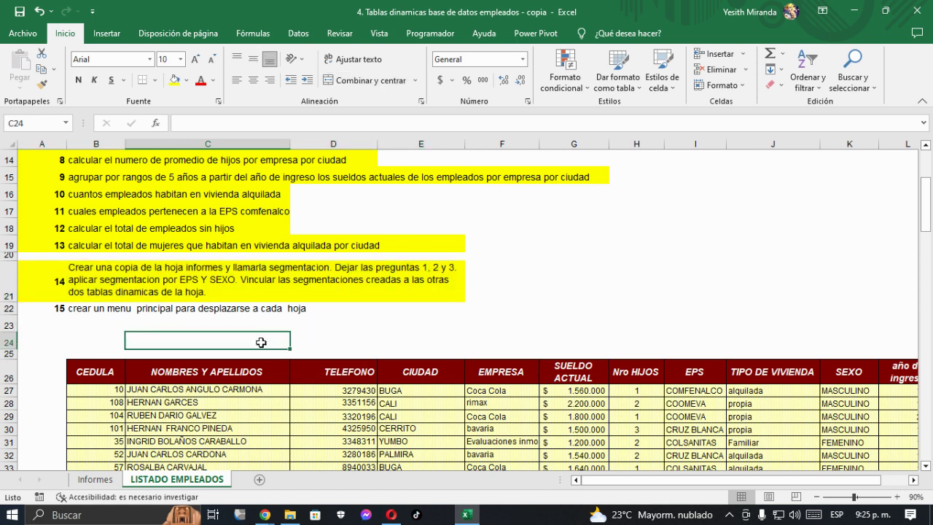
pyautogui.click(102, 480)
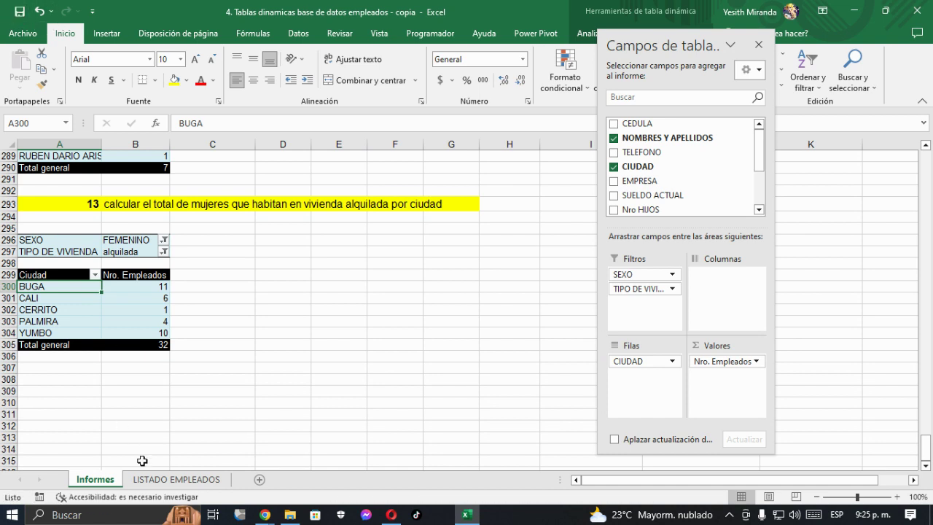
pyautogui.rightClick(101, 485)
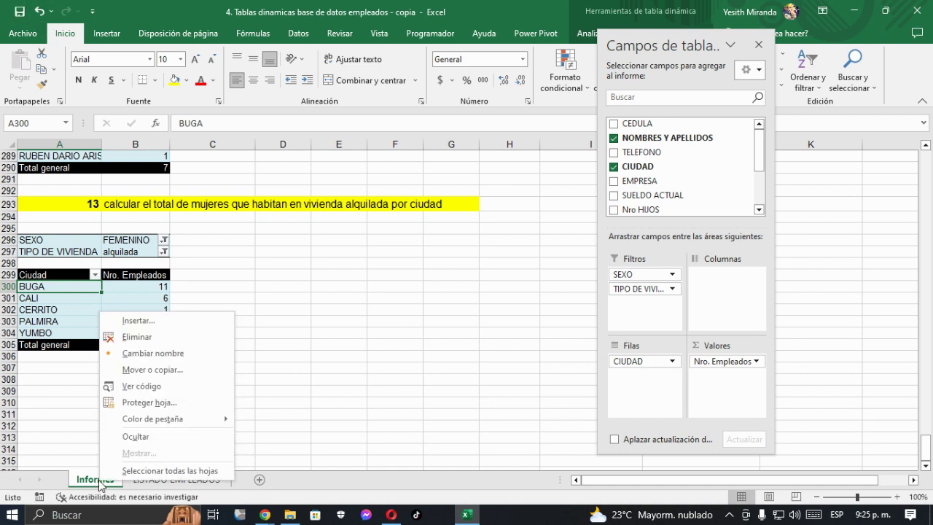
pyautogui.click(150, 355)
pyautogui.click(145, 435)
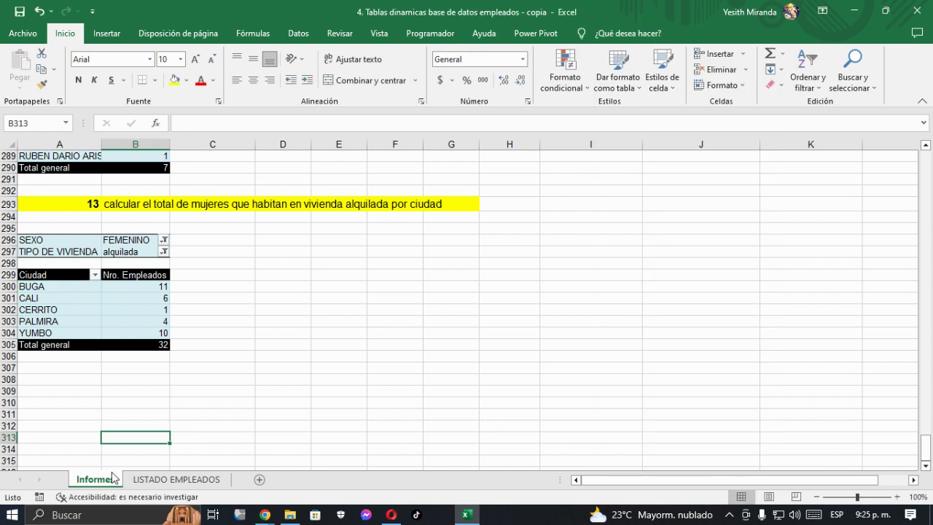
# Create a copy of the Informes sheet in the same workbook, placed before Informes.
pyautogui.rightClick(105, 479)
pyautogui.click(157, 372)
pyautogui.click(62, 444)
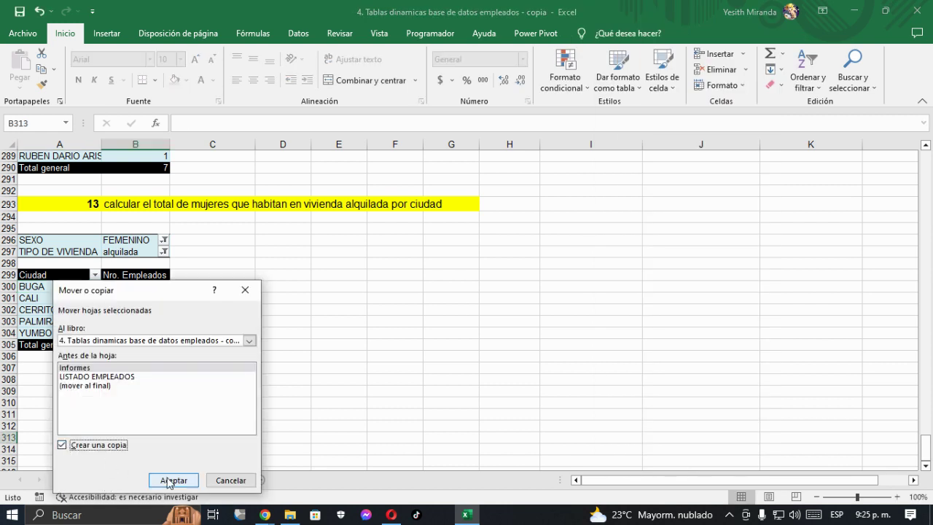
pyautogui.click(173, 480)
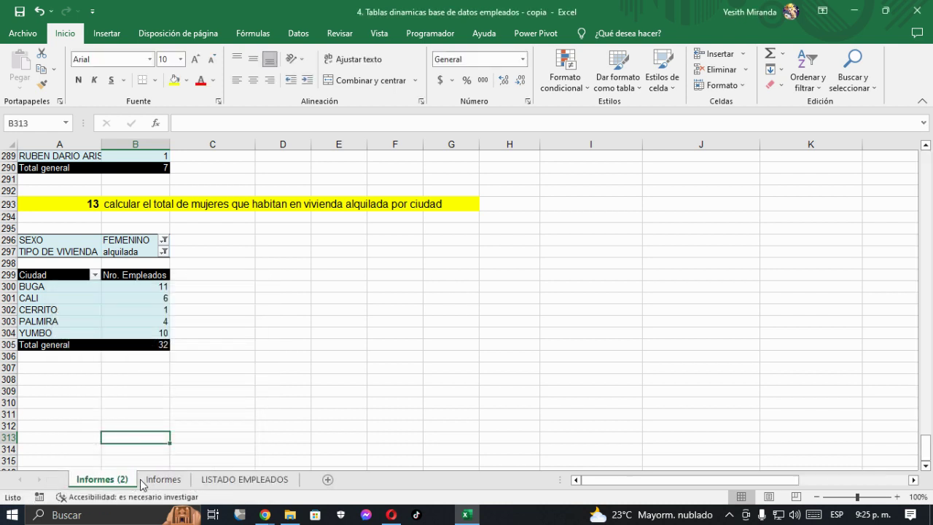
# Rename the Informes (2) sheet as Segmentacion, following the instruction of question 14.
pyautogui.click(220, 480)
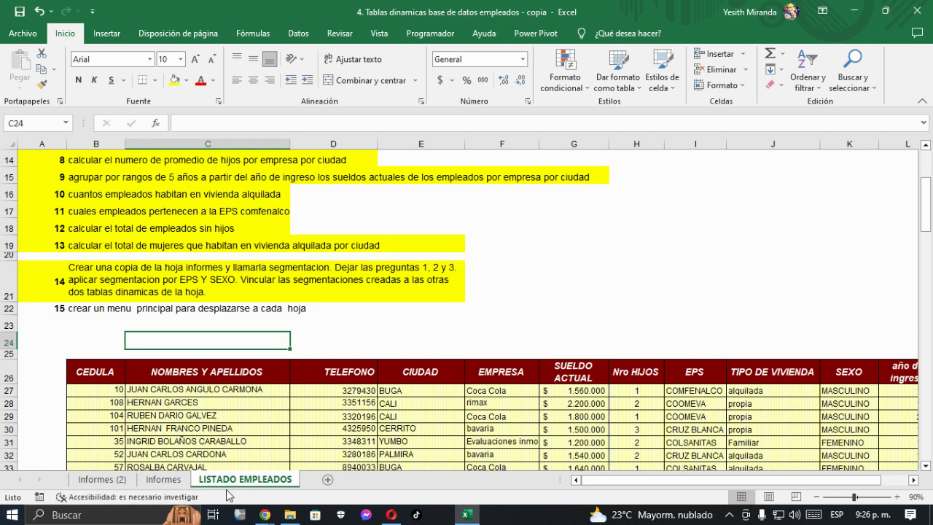
pyautogui.click(104, 481)
pyautogui.rightClick(104, 482)
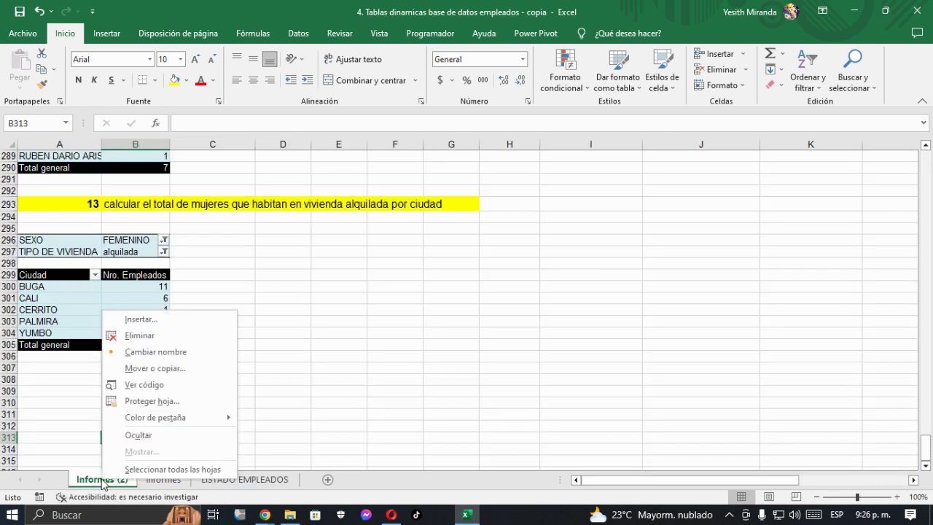
pyautogui.click(152, 353)
pyautogui.write('Seg')
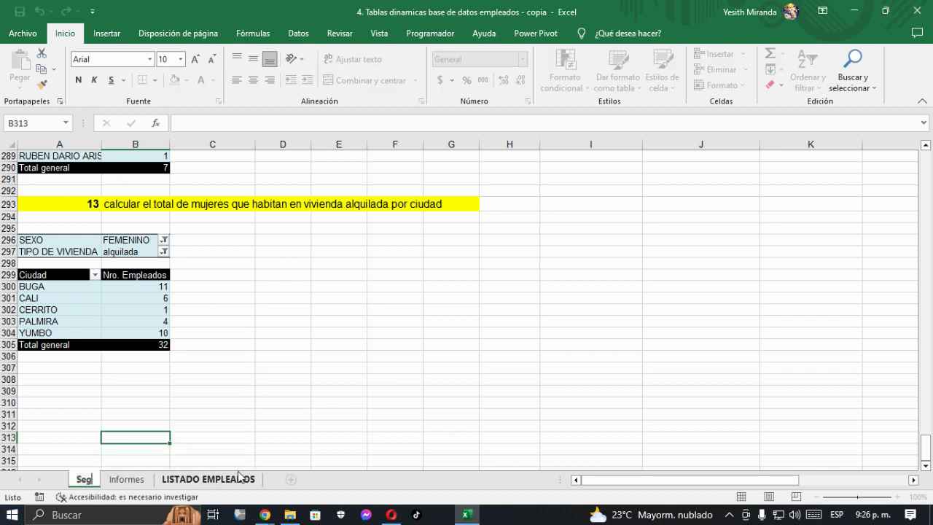
pyautogui.write('mentacion')
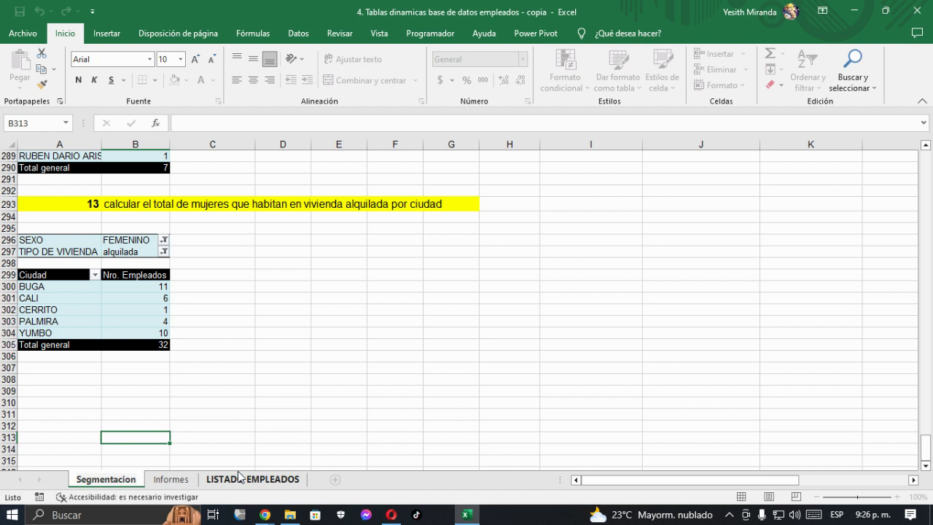
pyautogui.press('Return')
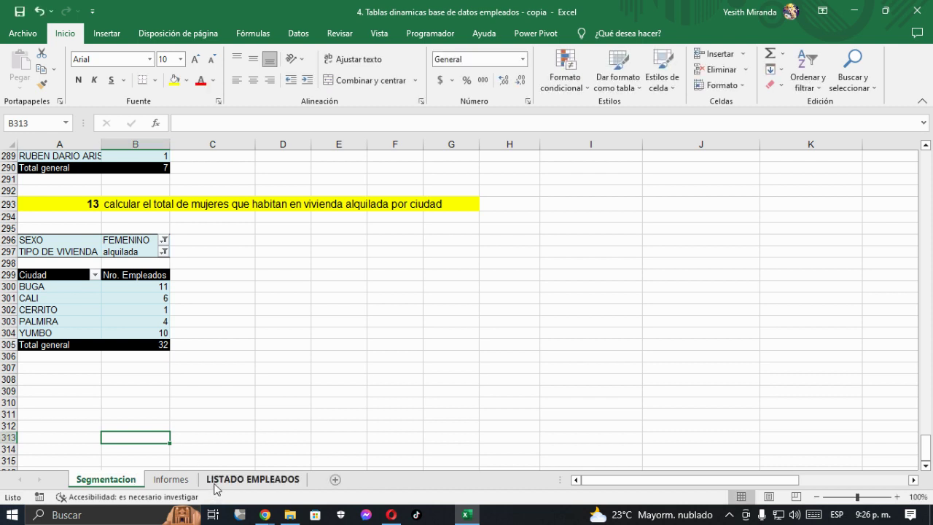
# Delete rows 73 to 338 of the Segmentacion sheet, keeping only questions 1, 2 and 3.
pyautogui.click(234, 480)
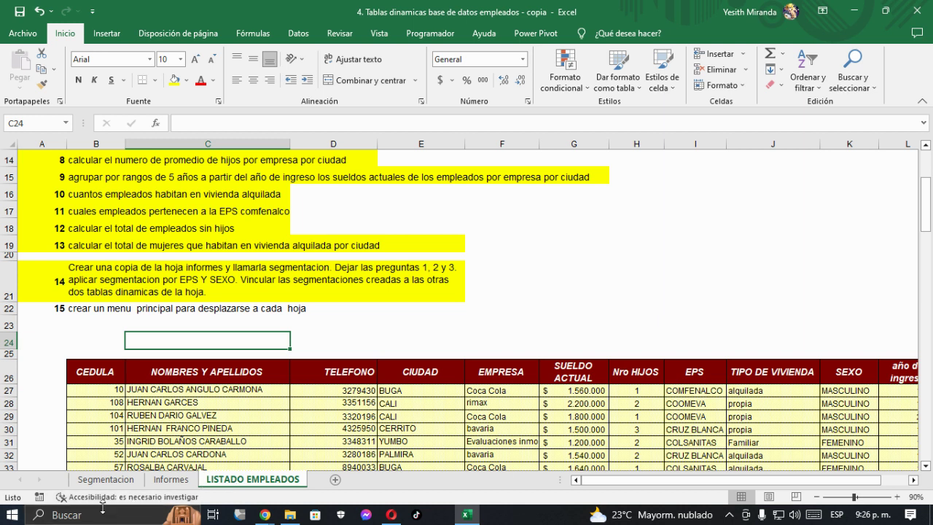
pyautogui.click(110, 479)
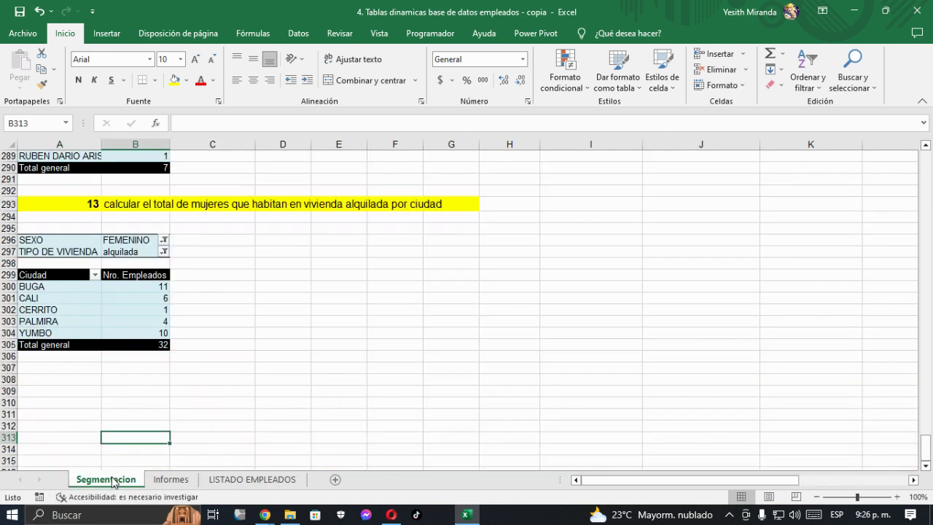
pyautogui.scroll(15, 102, 446)
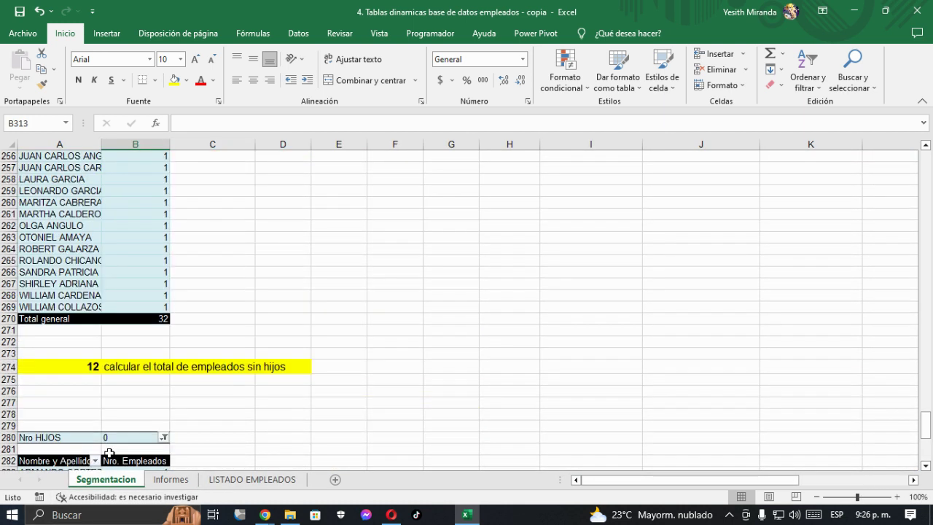
pyautogui.scroll(14, 108, 451)
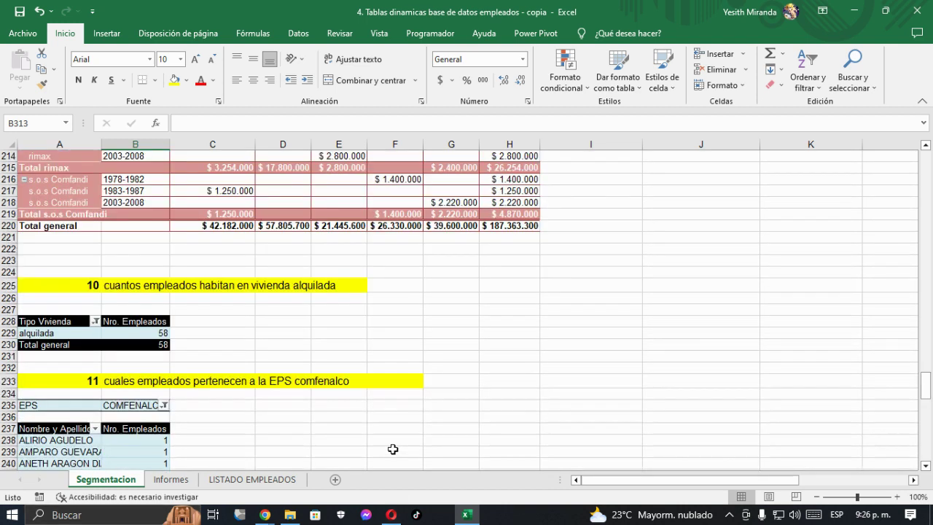
pyautogui.scroll(20, 357, 424)
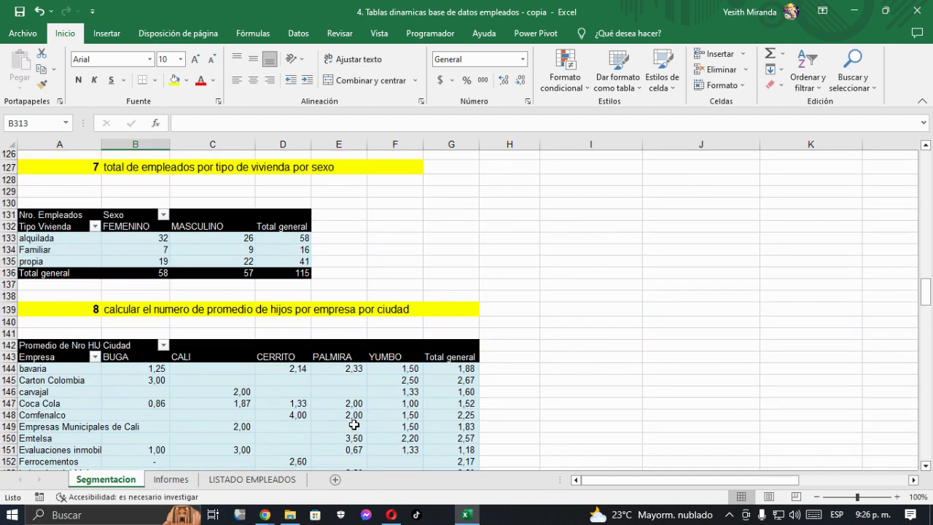
pyautogui.scroll(15, 351, 424)
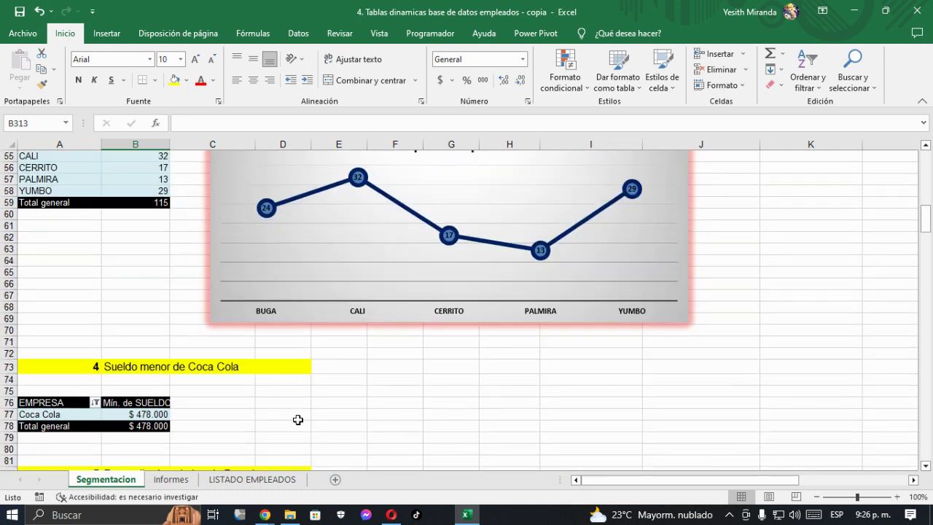
pyautogui.moveTo(11, 366); pyautogui.dragTo(29, 295)
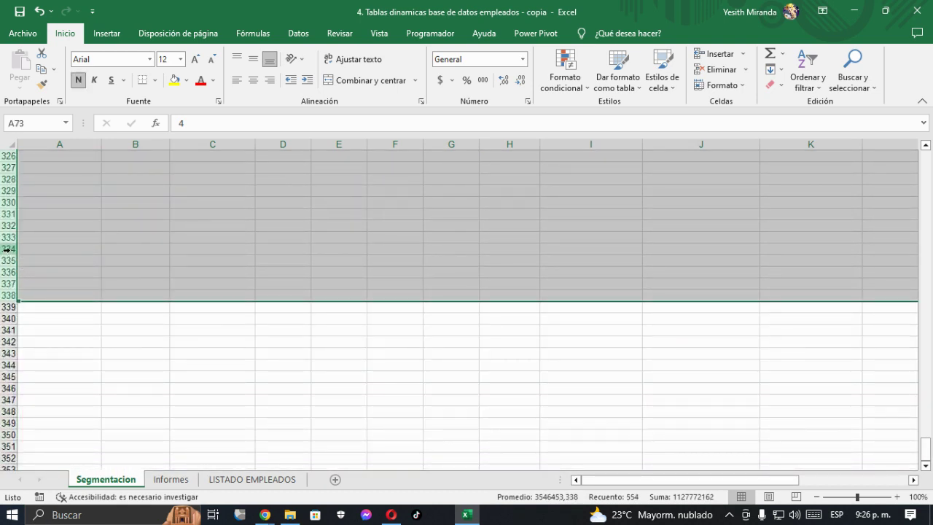
pyautogui.rightClick(16, 252)
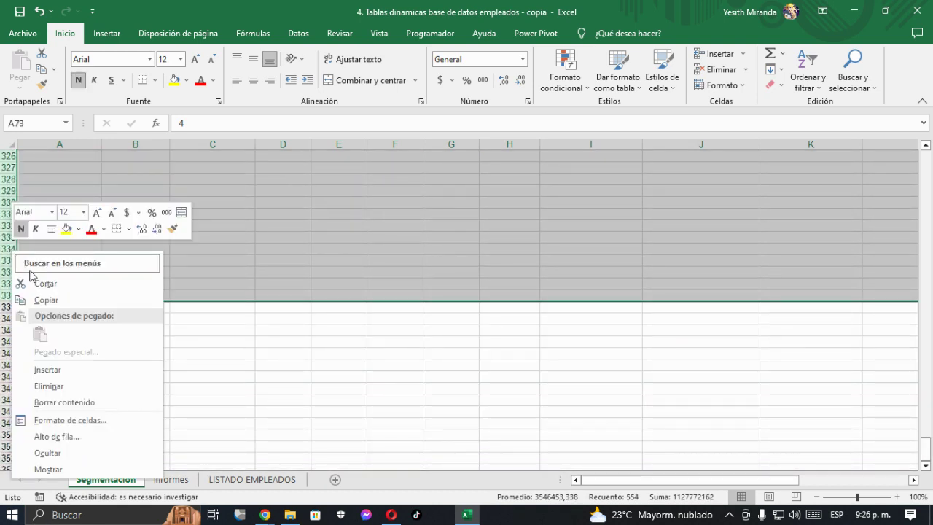
pyautogui.click(48, 386)
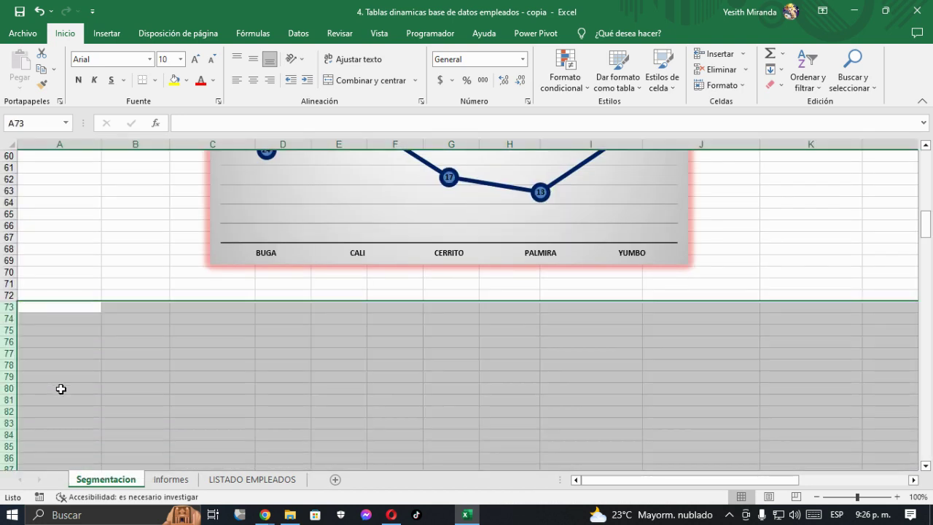
pyautogui.scroll(4, 62, 389)
pyautogui.scroll(12, 66, 348)
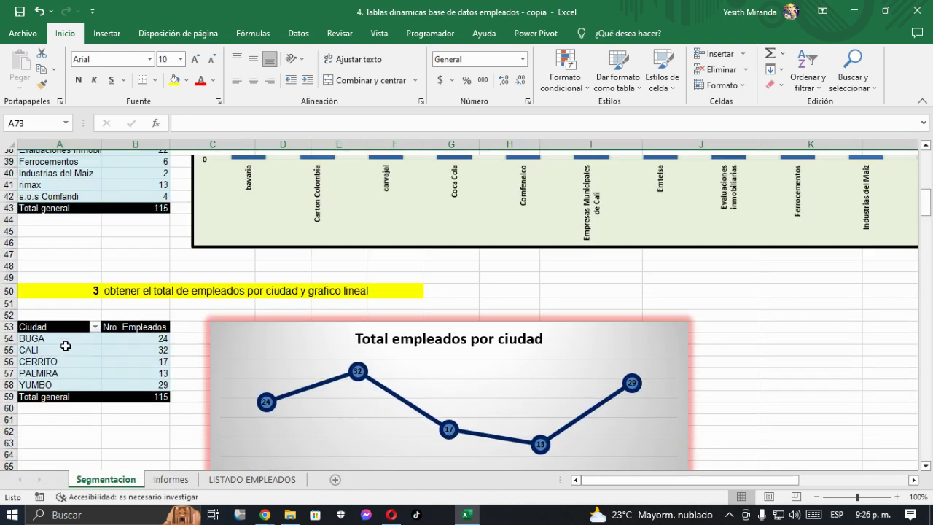
pyautogui.scroll(4, 65, 344)
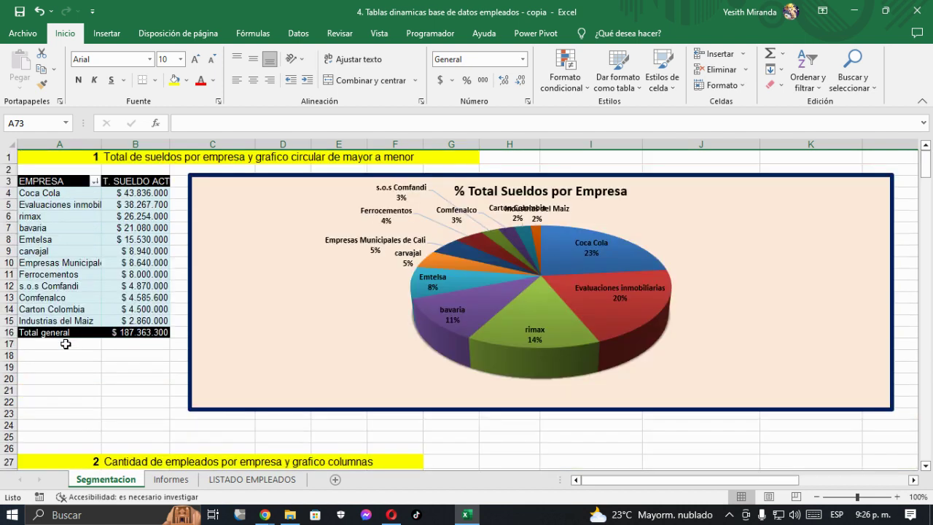
pyautogui.click(82, 366)
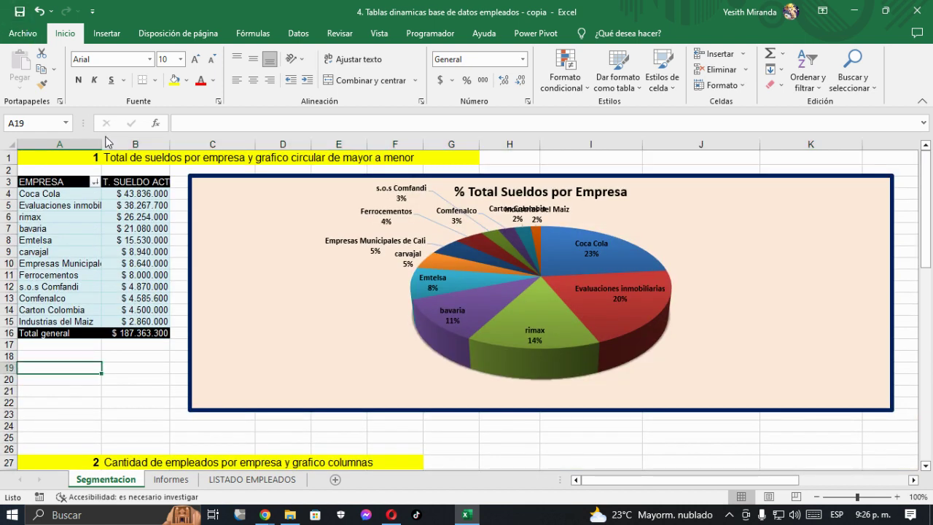
# Copy question 14 from A21:E21 of the LISTADO EMPLEADOS sheet into cell L1 of the Segmentacion sheet.
pyautogui.click(171, 480)
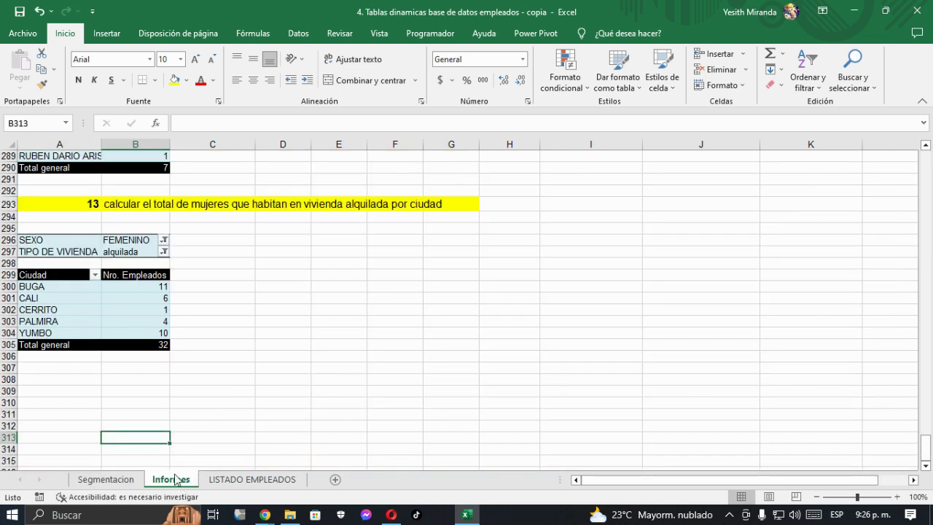
pyautogui.click(220, 478)
pyautogui.click(86, 288)
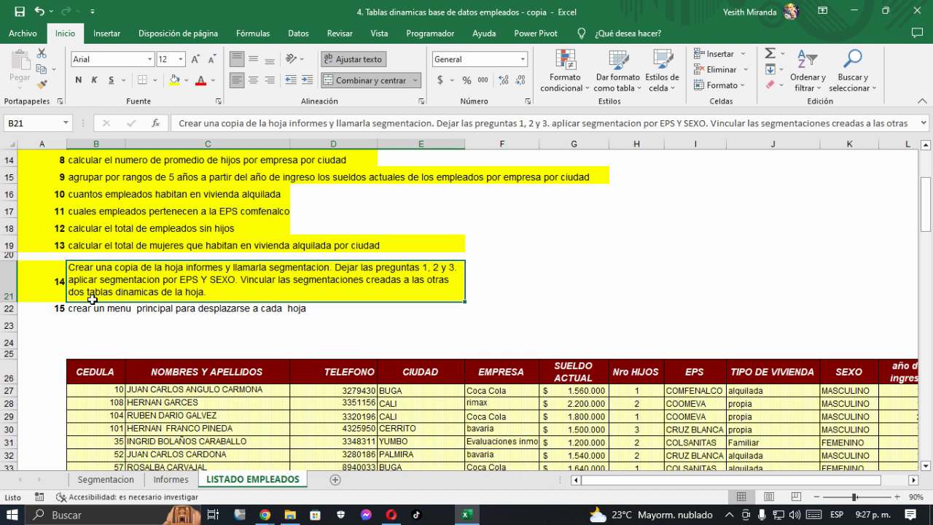
pyautogui.moveTo(41, 283); pyautogui.dragTo(134, 290)
pyautogui.hotkey('ctrl', 'c')
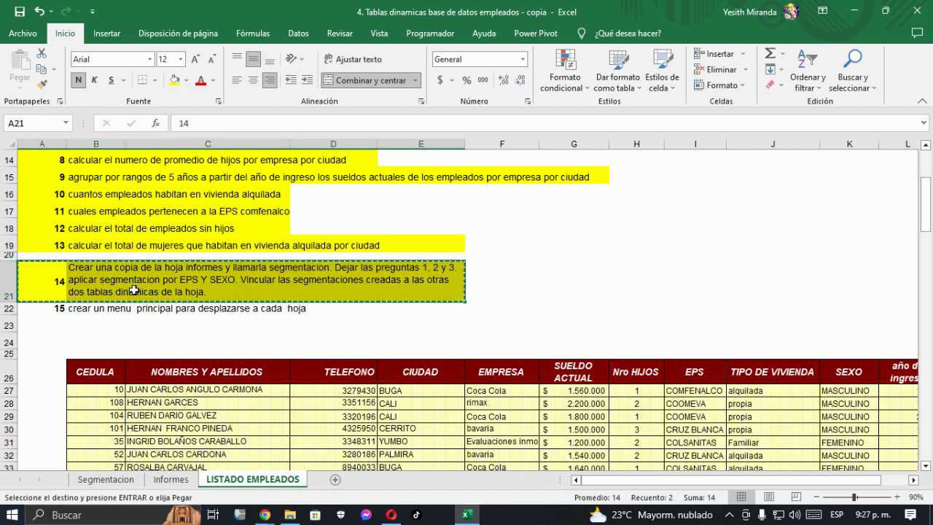
pyautogui.click(106, 479)
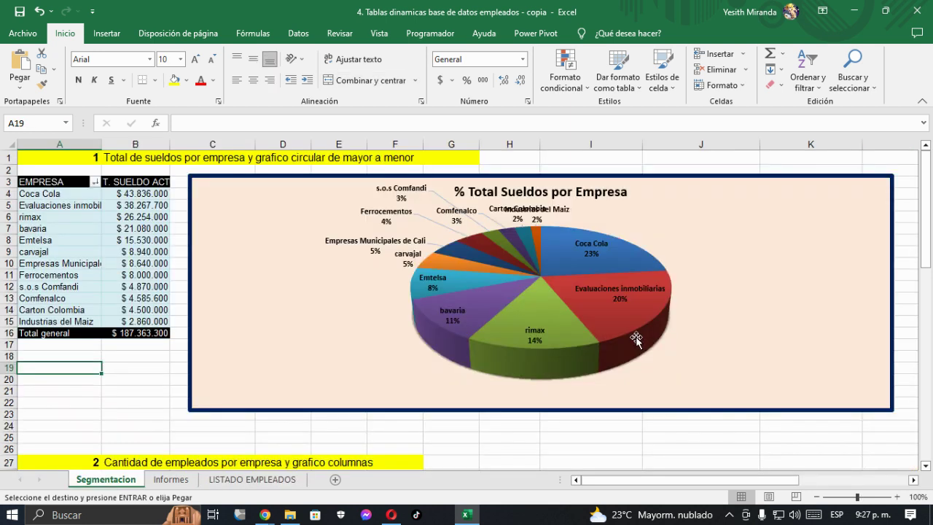
pyautogui.click(595, 161)
pyautogui.press('Tab')
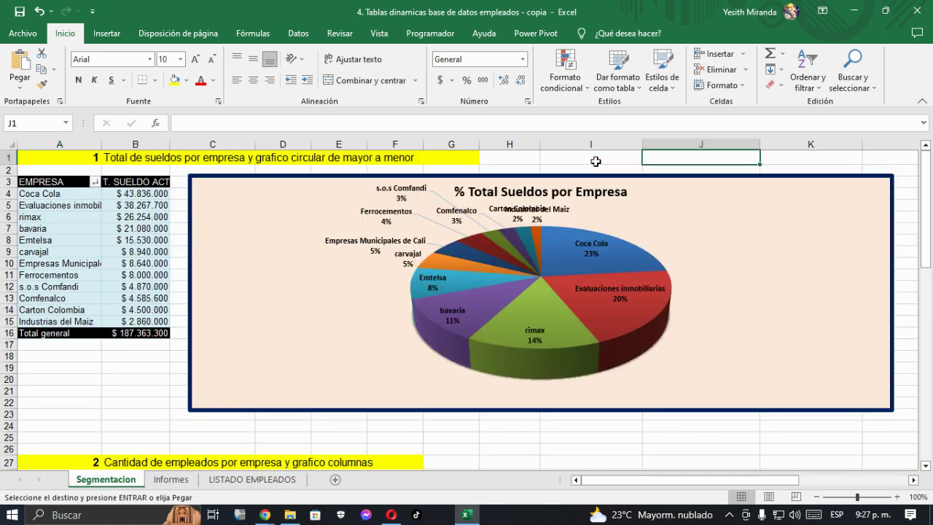
pyautogui.press('Tab')
pyautogui.press('Tab')
pyautogui.press('Tab')
pyautogui.press('Tab')
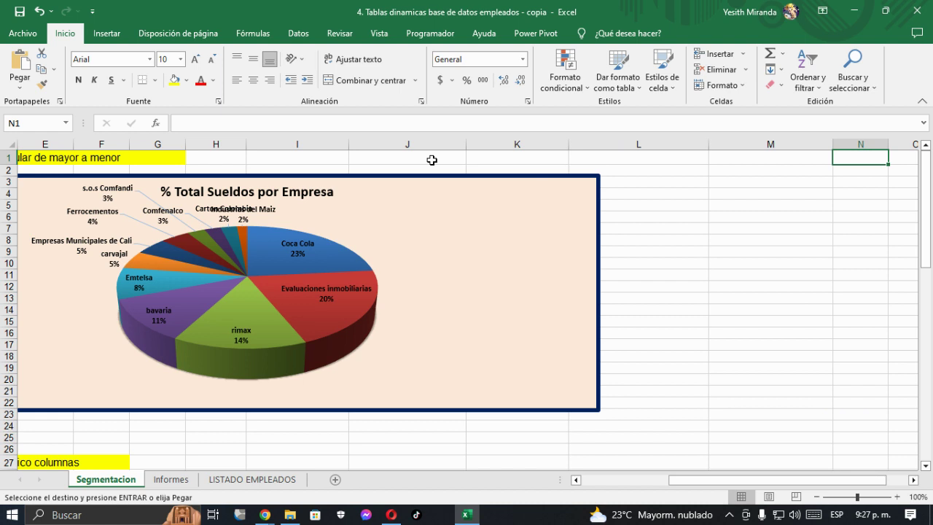
pyautogui.click(432, 160)
pyautogui.click(478, 158)
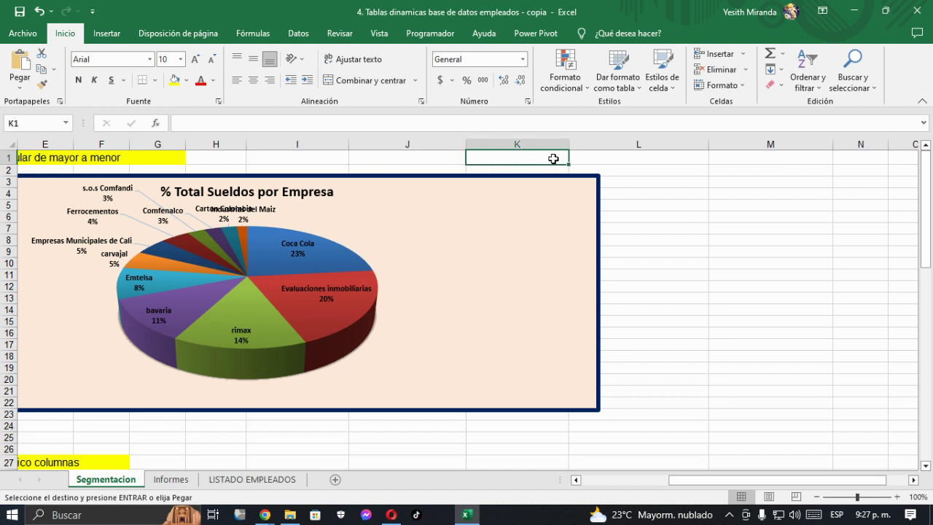
pyautogui.click(581, 156)
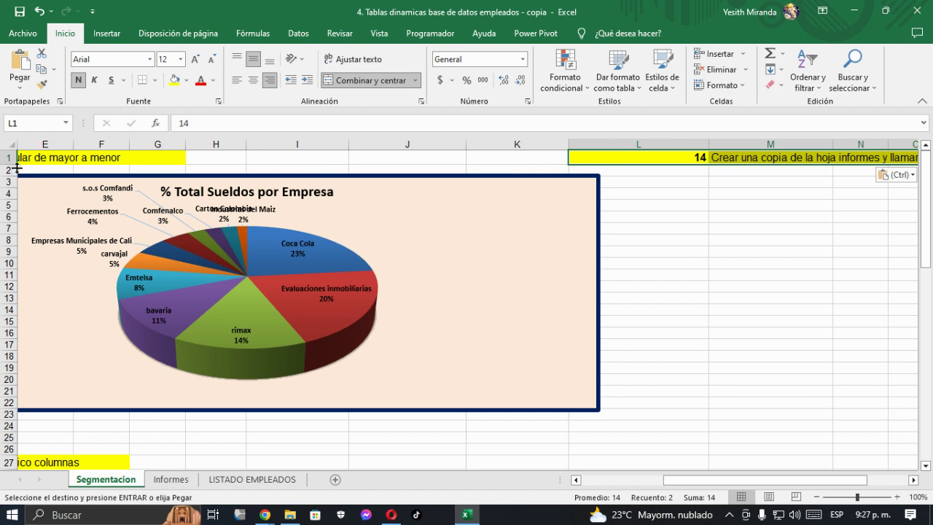
# Increase the height of row 1 and narrow the % Total Sueldos por Empresa pie chart to end within column J.
pyautogui.moveTo(13, 166); pyautogui.dragTo(14, 180)
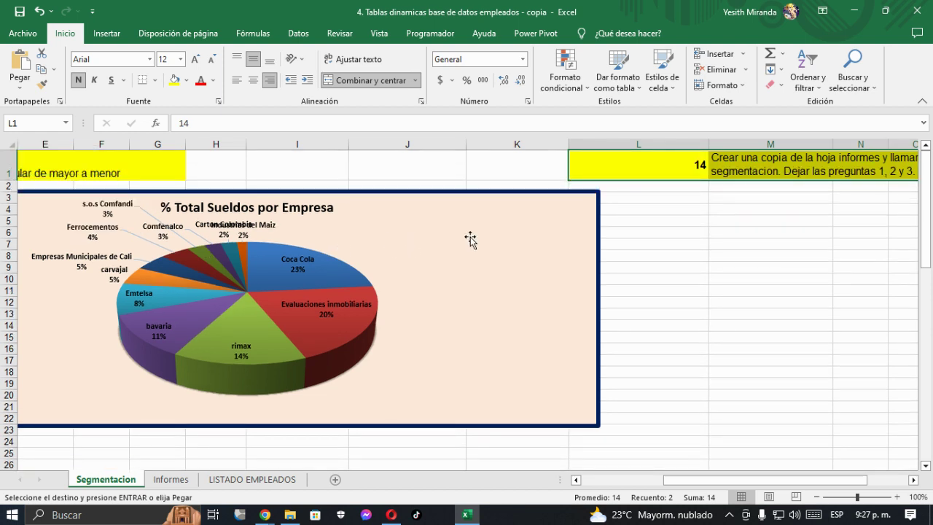
pyautogui.click(514, 229)
pyautogui.moveTo(594, 308); pyautogui.dragTo(423, 301)
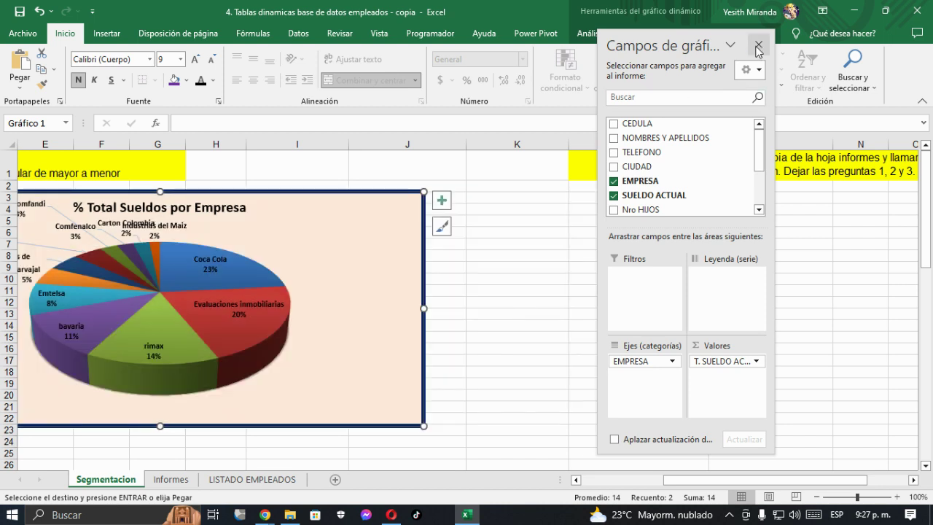
pyautogui.click(758, 46)
# Narrow column L to fit the question number and make row 1 taller for the question 14 text.
pyautogui.moveTo(709, 143); pyautogui.dragTo(608, 142)
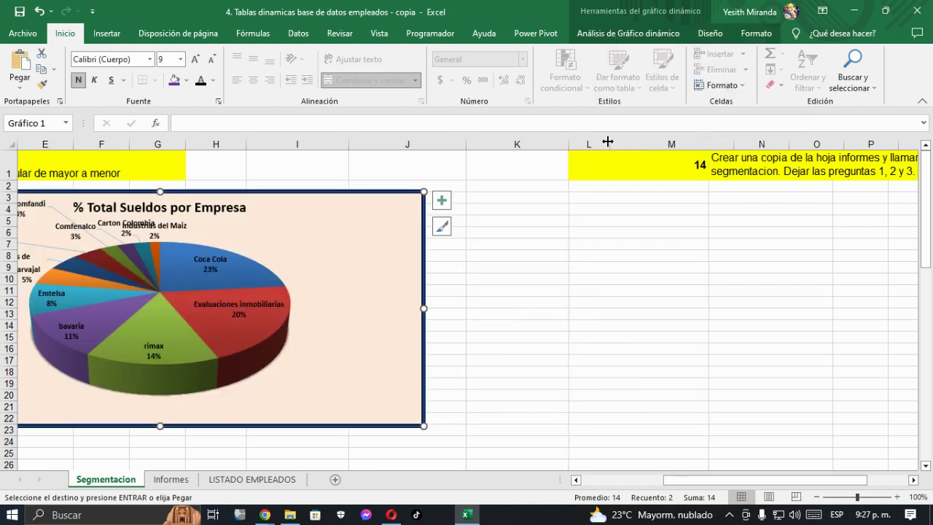
pyautogui.click(492, 236)
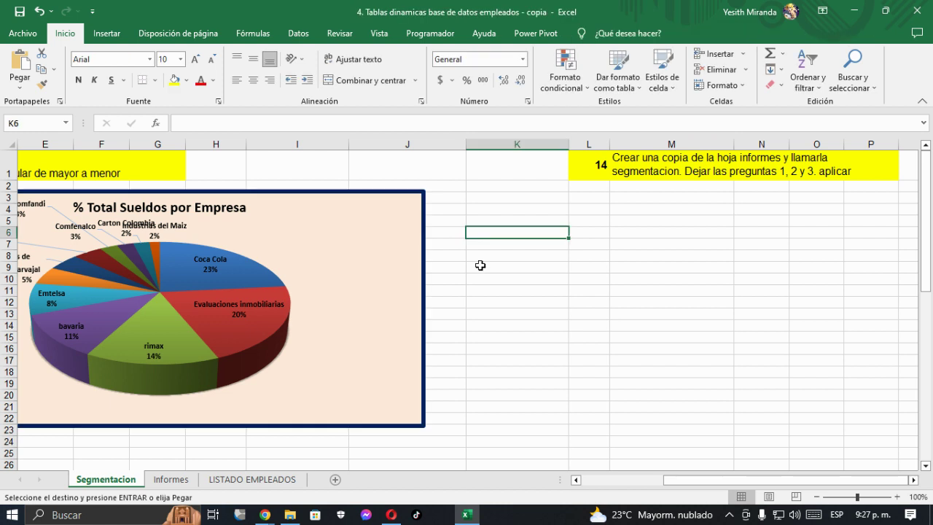
pyautogui.click(646, 177)
pyautogui.moveTo(6, 179); pyautogui.dragTo(6, 196)
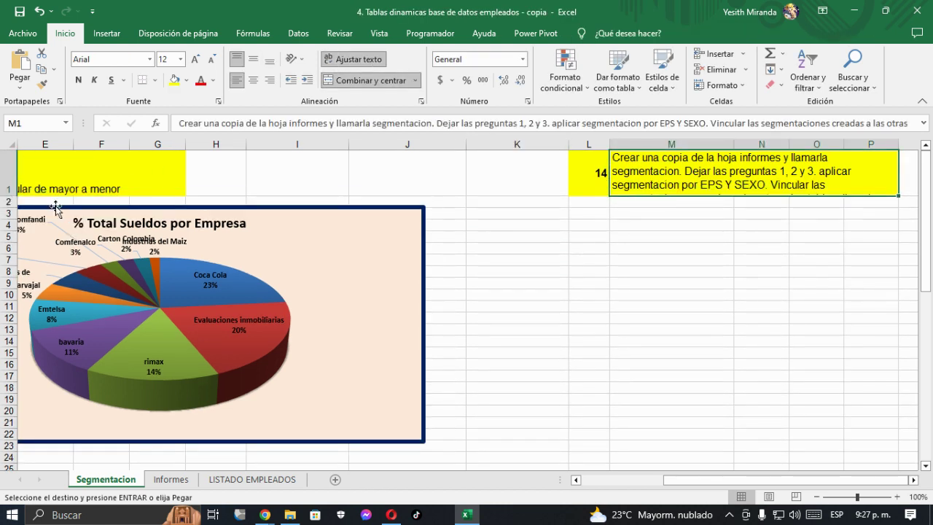
pyautogui.click(627, 238)
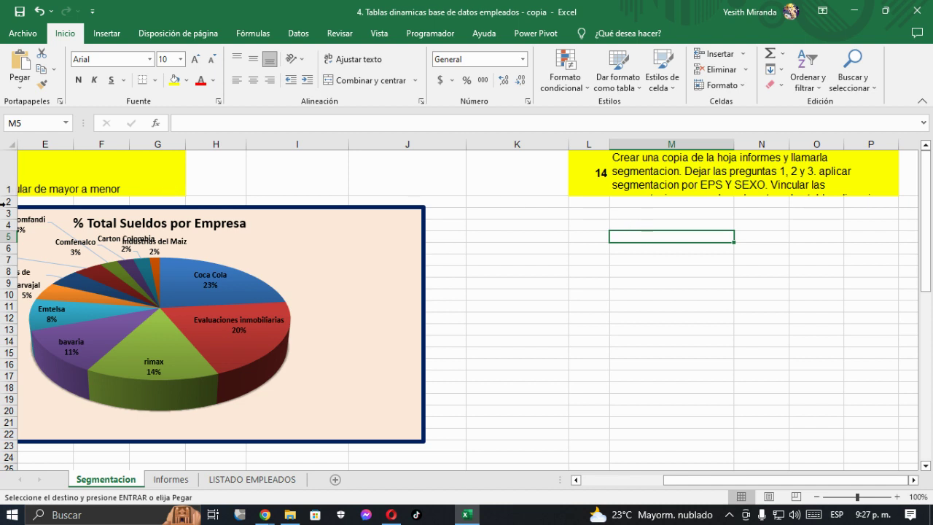
pyautogui.moveTo(13, 197); pyautogui.dragTo(14, 212)
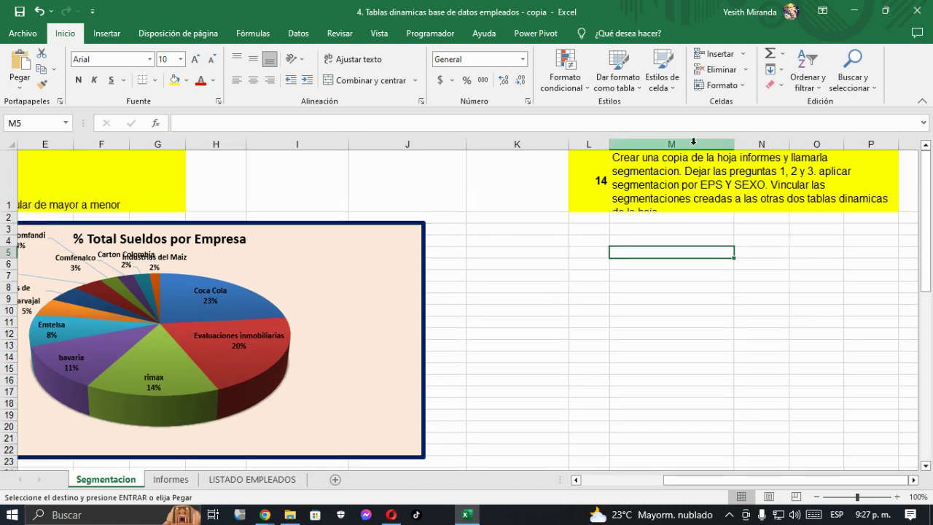
# Widen column N so that the full text of question 14 fits in its merged cell.
pyautogui.click(761, 143)
pyautogui.moveTo(789, 141); pyautogui.dragTo(819, 140)
pyautogui.click(581, 176)
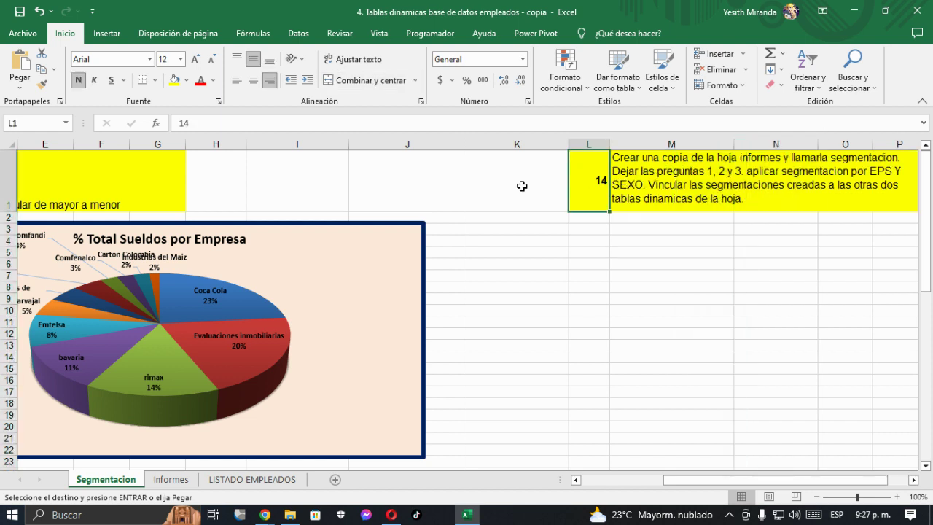
pyautogui.click(644, 201)
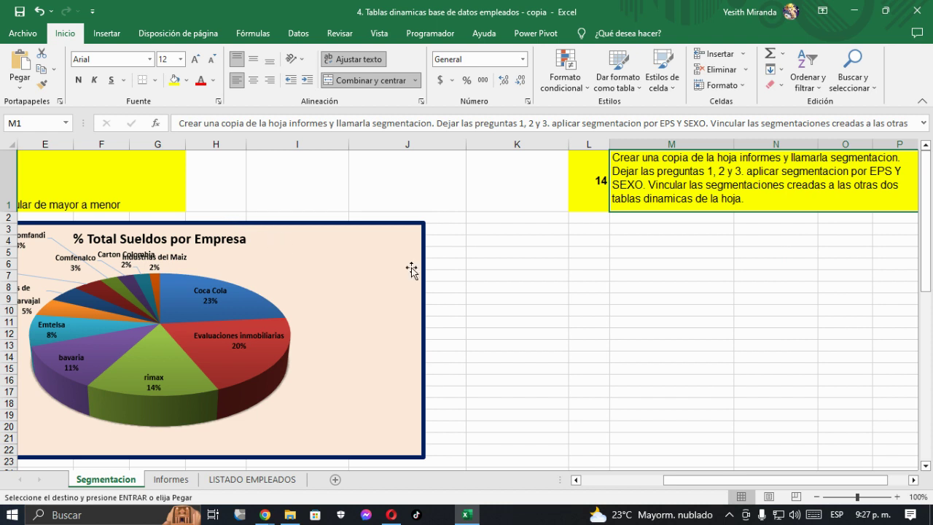
pyautogui.click(513, 266)
pyautogui.scroll(-9, 540, 314)
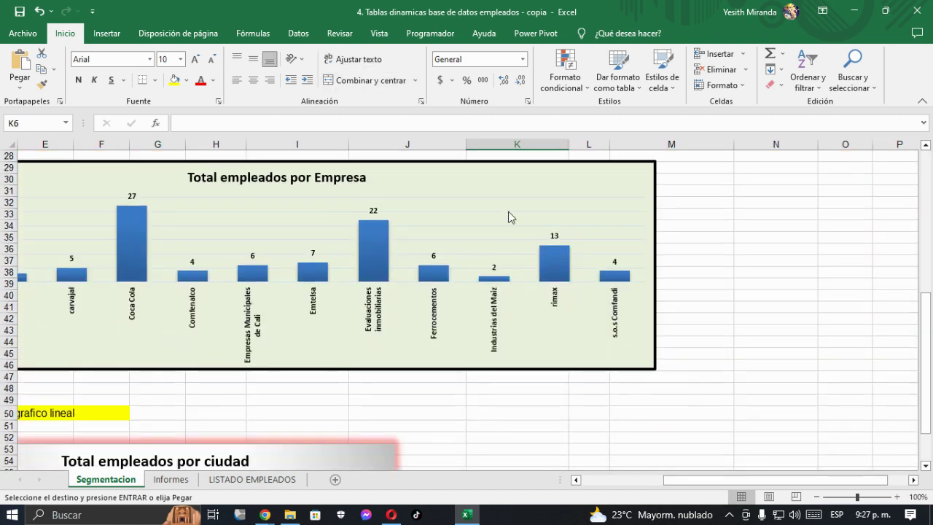
# Narrow the Total empleados por Empresa column chart so that it ends at the start of column K.
pyautogui.click(514, 180)
pyautogui.moveTo(653, 266); pyautogui.dragTo(477, 273)
pyautogui.scroll(-8, 463, 303)
pyautogui.scroll(3, 451, 324)
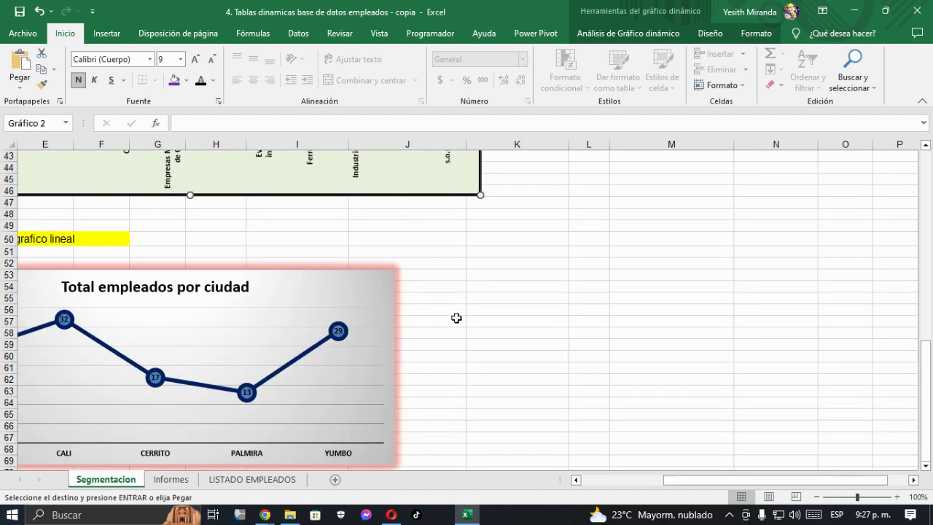
pyautogui.scroll(5, 460, 317)
pyautogui.scroll(9, 468, 309)
# Insert slicers for EPS and SEXO from the question 1 salary pivot table.
pyautogui.click(421, 181)
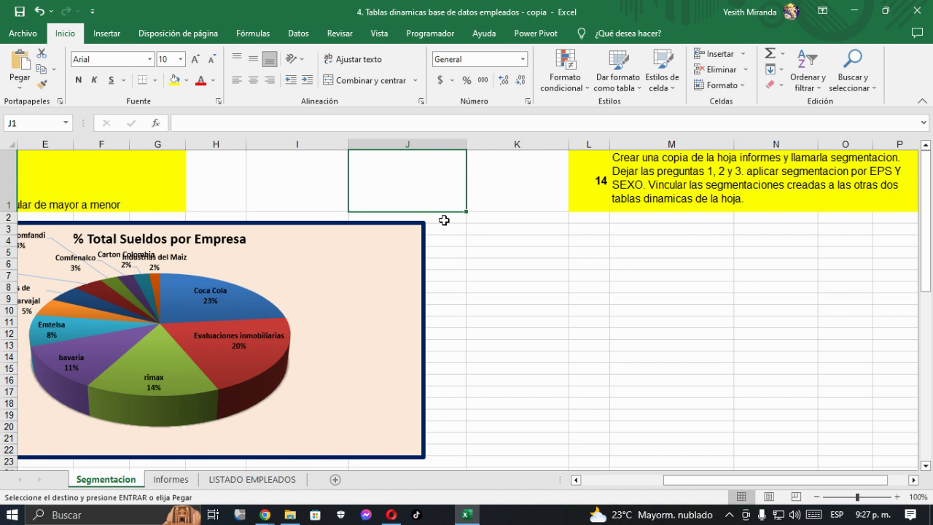
pyautogui.press('Left')
pyautogui.press('Left')
pyautogui.press('Left')
pyautogui.press('Left')
pyautogui.press('Left')
pyautogui.press('Left')
pyautogui.press('Left')
pyautogui.press('Left')
pyautogui.press('Left')
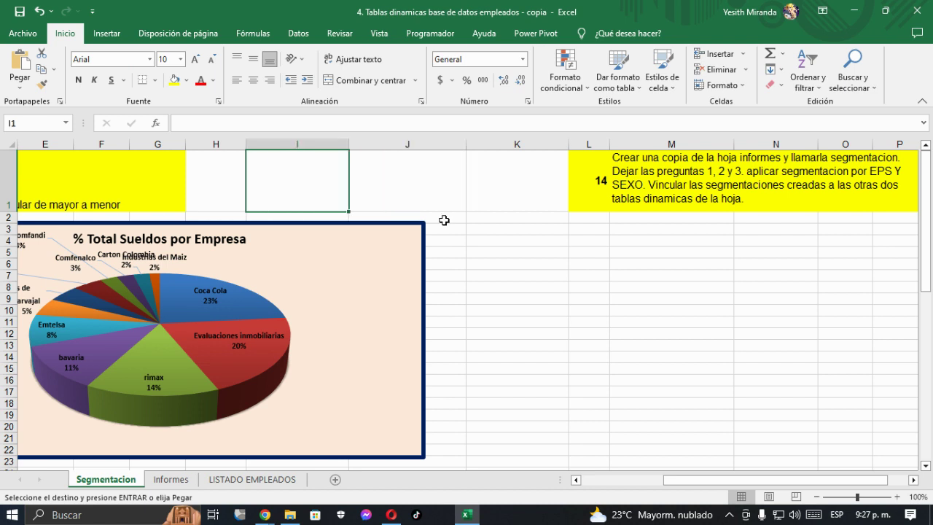
pyautogui.click(127, 251)
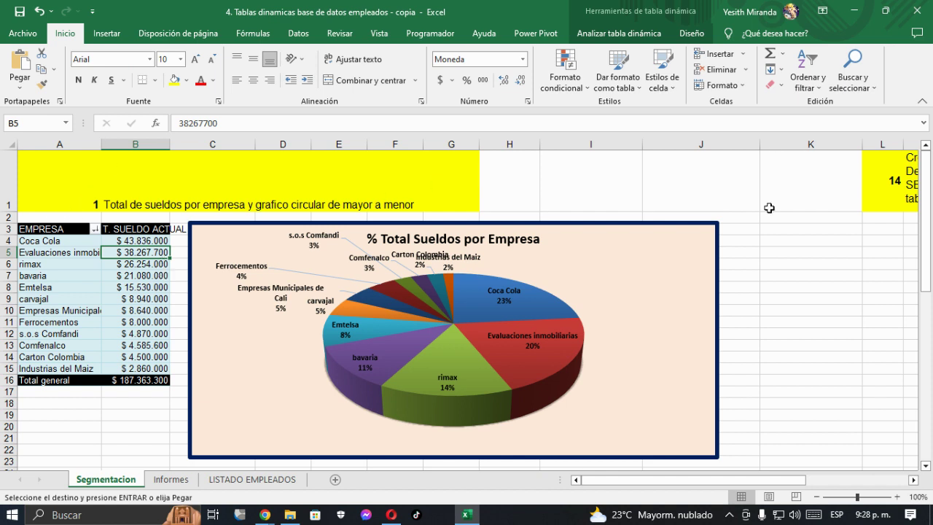
pyautogui.click(74, 263)
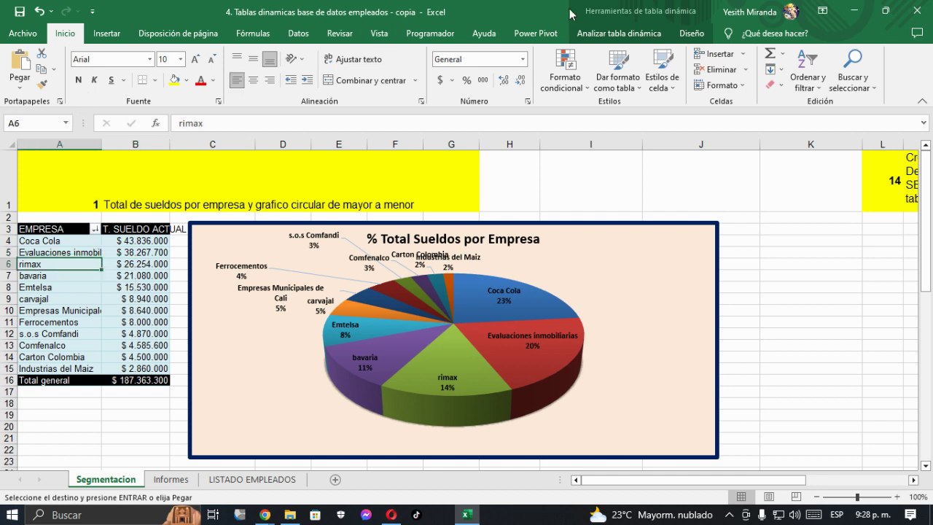
pyautogui.click(641, 16)
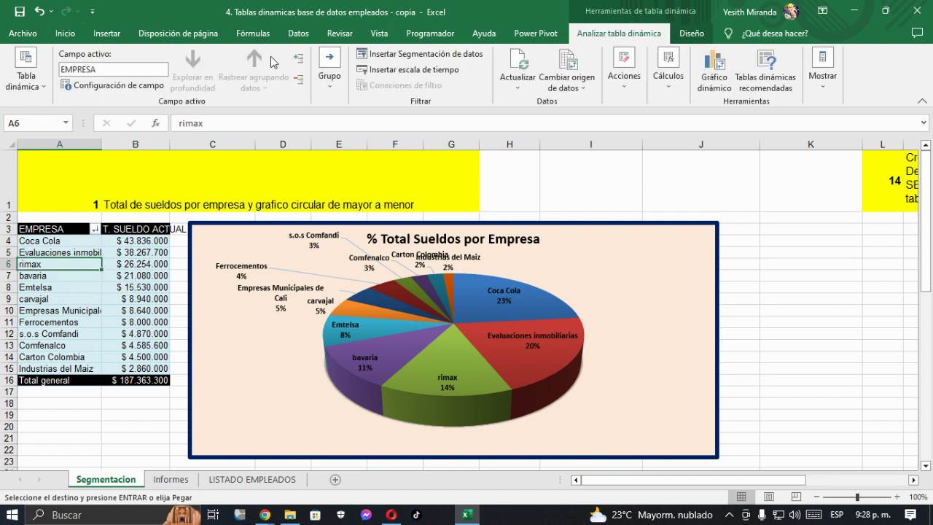
pyautogui.click(403, 55)
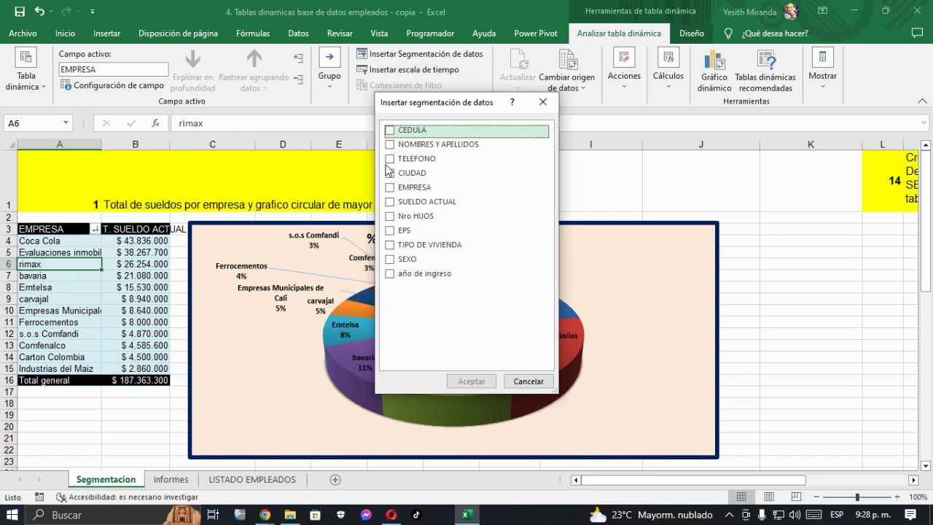
pyautogui.click(390, 231)
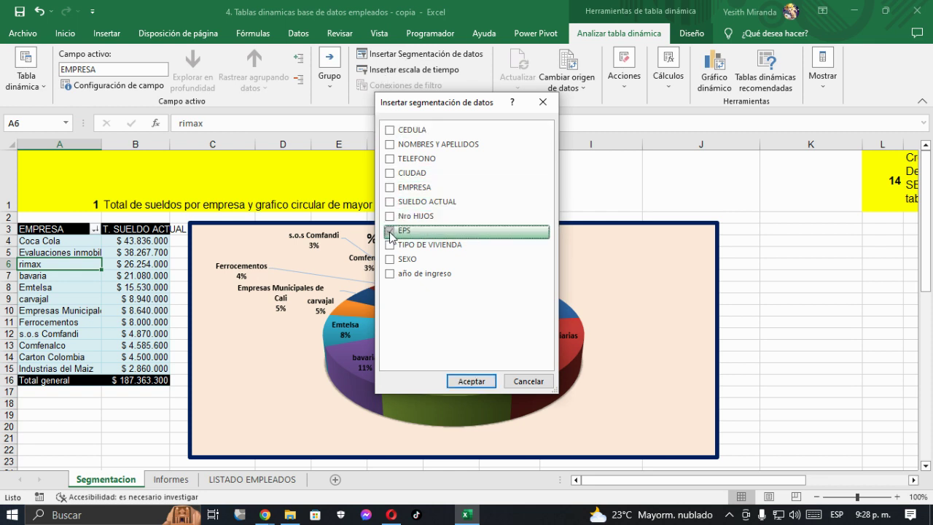
pyautogui.click(391, 260)
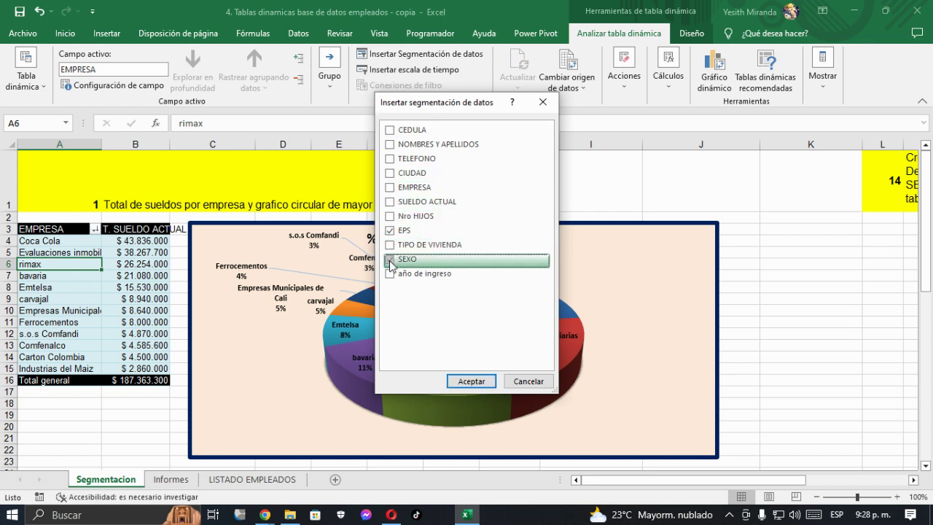
pyautogui.click(467, 384)
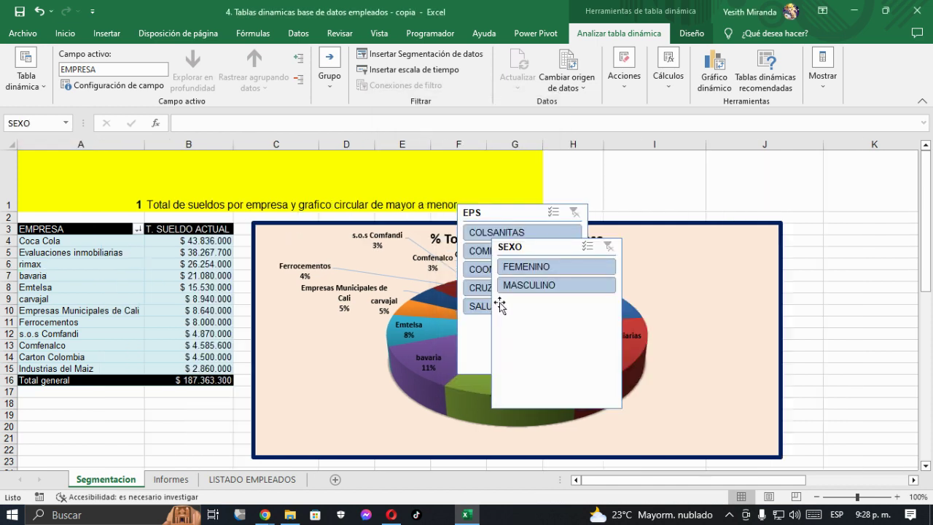
# Move the EPS and SEXO slicers beside the pie chart, side by side below the question 14 text.
pyautogui.moveTo(502, 213); pyautogui.dragTo(899, 281)
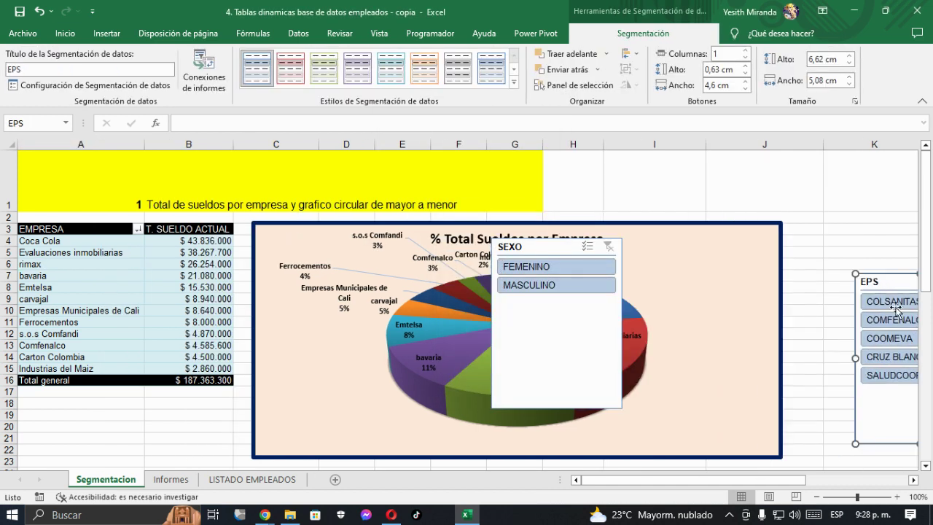
pyautogui.click(912, 480)
pyautogui.click(186, 247)
pyautogui.moveTo(186, 247); pyautogui.dragTo(434, 272)
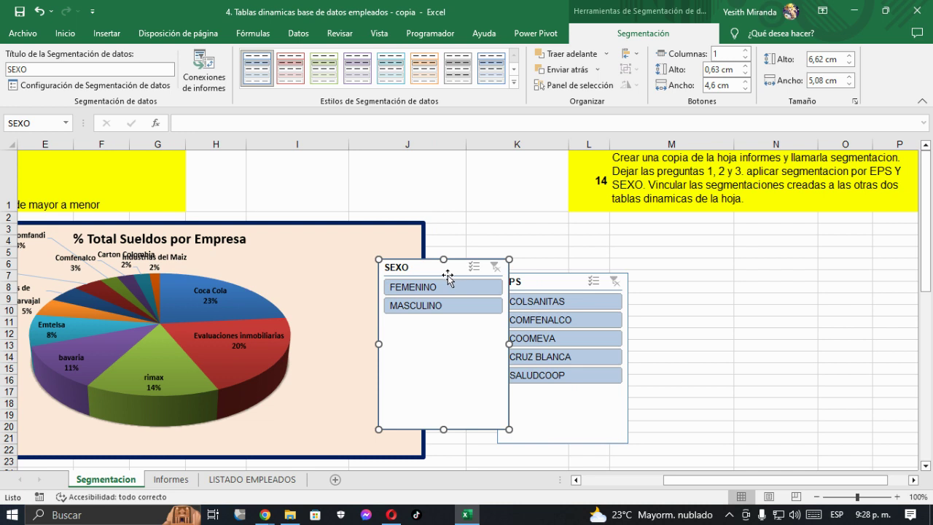
pyautogui.moveTo(408, 267); pyautogui.dragTo(792, 278)
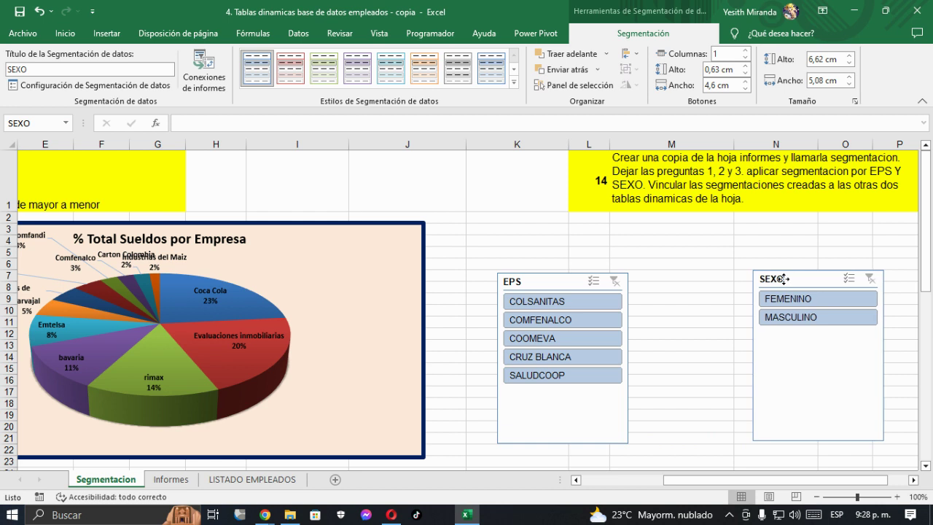
pyautogui.moveTo(561, 280); pyautogui.dragTo(641, 280)
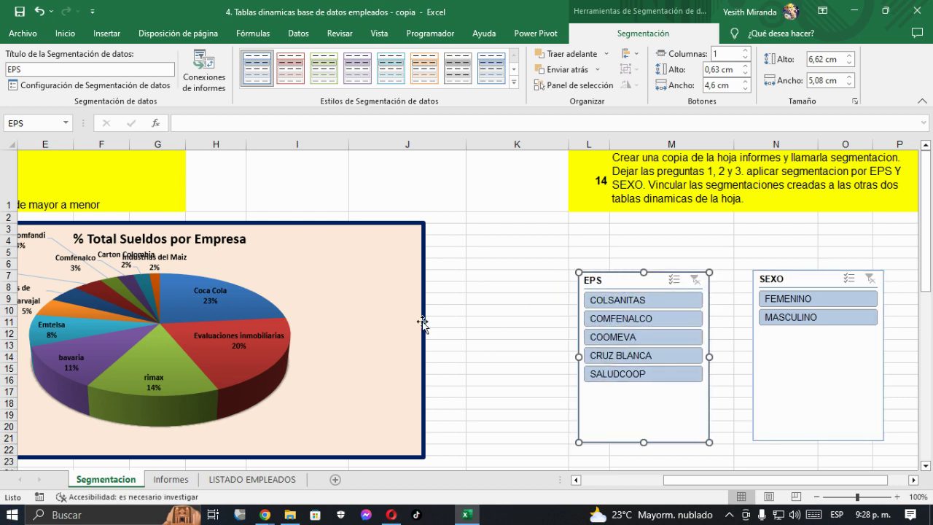
# Test the EPS slicer by filtering the salary pivot table by each EPS in turn, from COLSANITAS to SALUDCOOP.
pyautogui.click(620, 304)
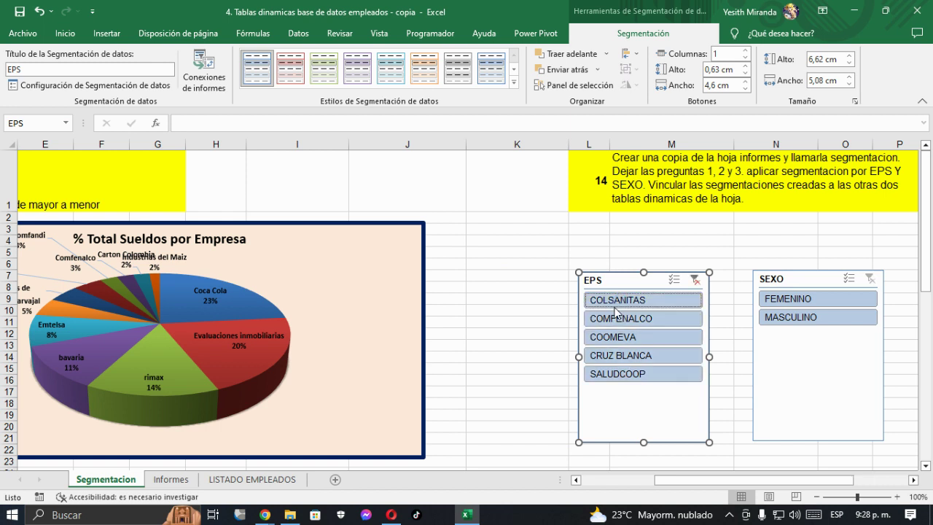
pyautogui.click(619, 323)
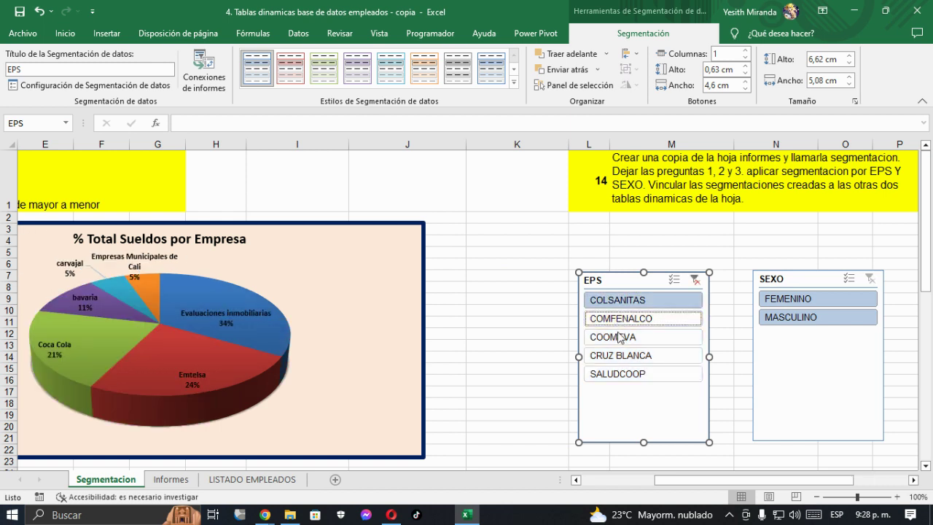
pyautogui.click(845, 496)
pyautogui.click(646, 270)
pyautogui.click(645, 281)
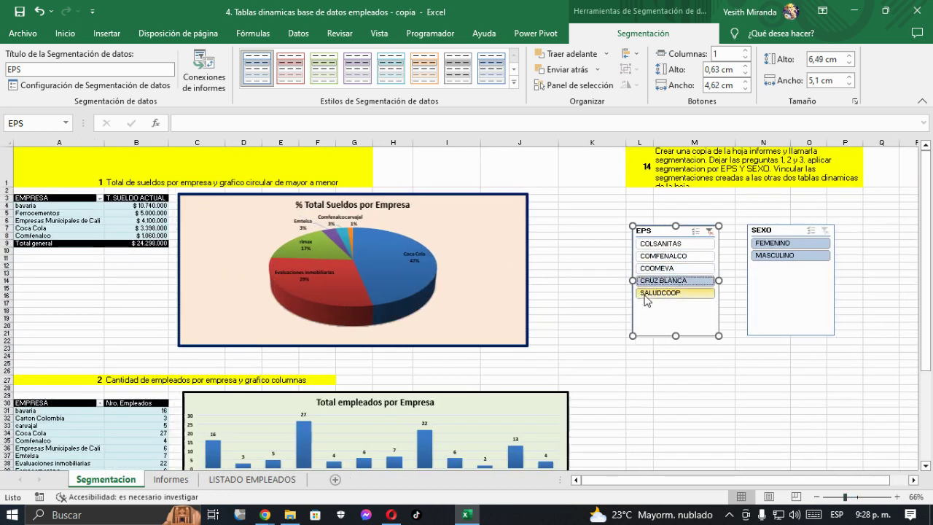
pyautogui.click(649, 294)
# Test both slicers together by filtering FEMENINO and MASCULINO in turn with COLSANITAS selected, ending on FEMENINO.
pyautogui.click(767, 243)
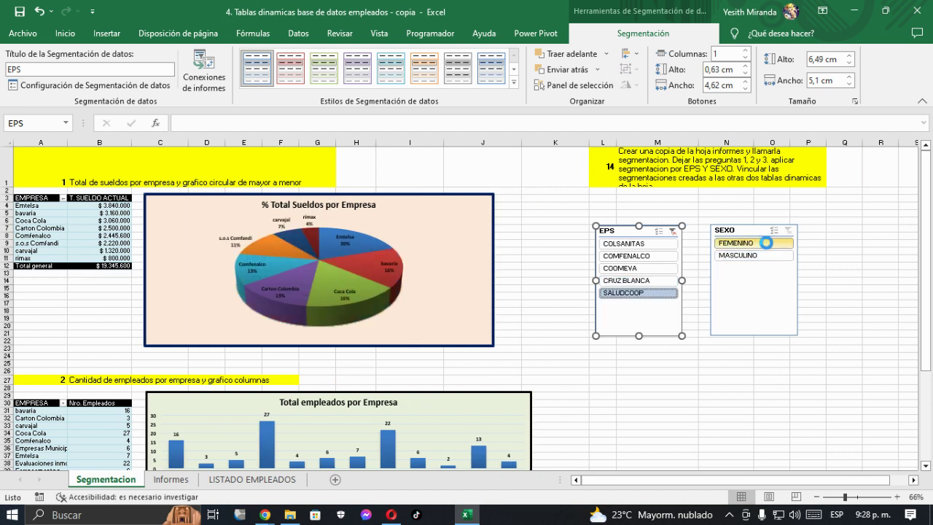
pyautogui.click(625, 243)
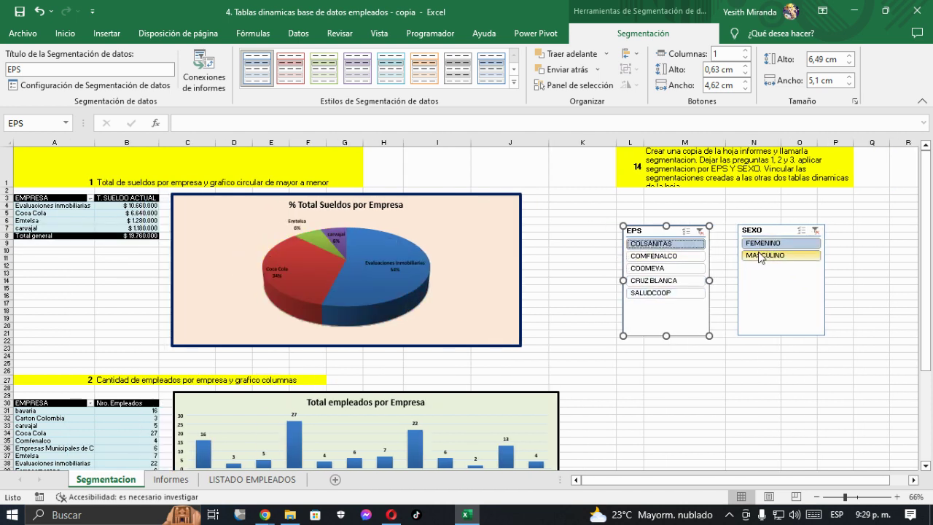
pyautogui.click(757, 257)
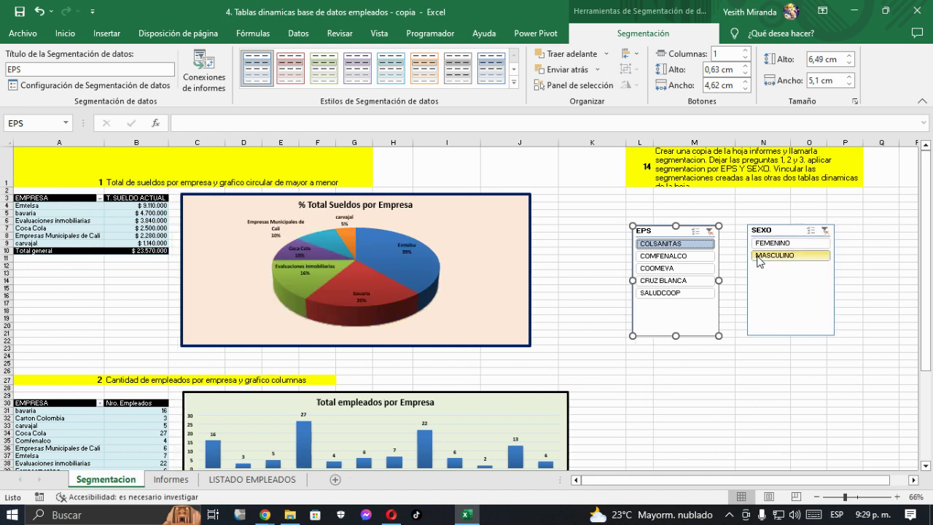
pyautogui.click(824, 230)
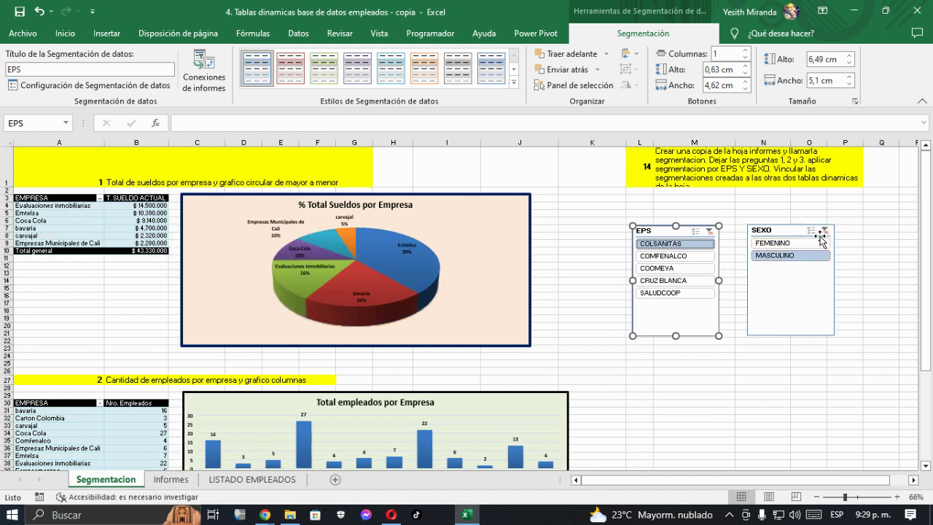
pyautogui.click(762, 245)
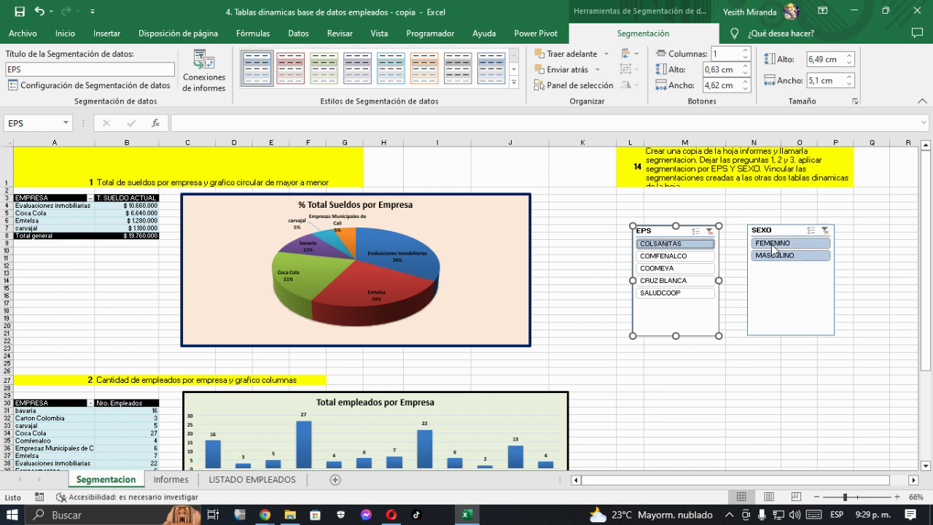
# Step the EPS filter through COMFENALCO, COOMEVA, CRUZ BLANCA and SALUDCOOP with FEMENINO selected.
pyautogui.click(657, 256)
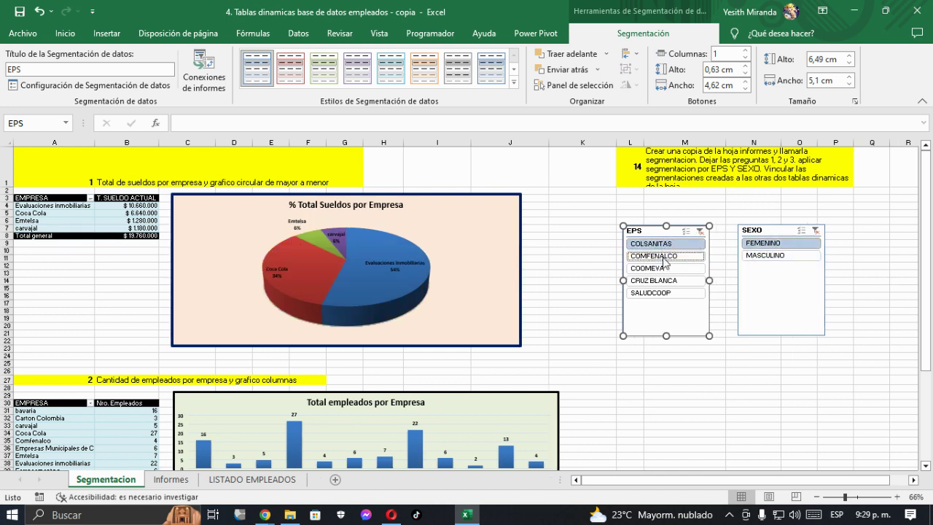
pyautogui.click(661, 269)
pyautogui.click(655, 281)
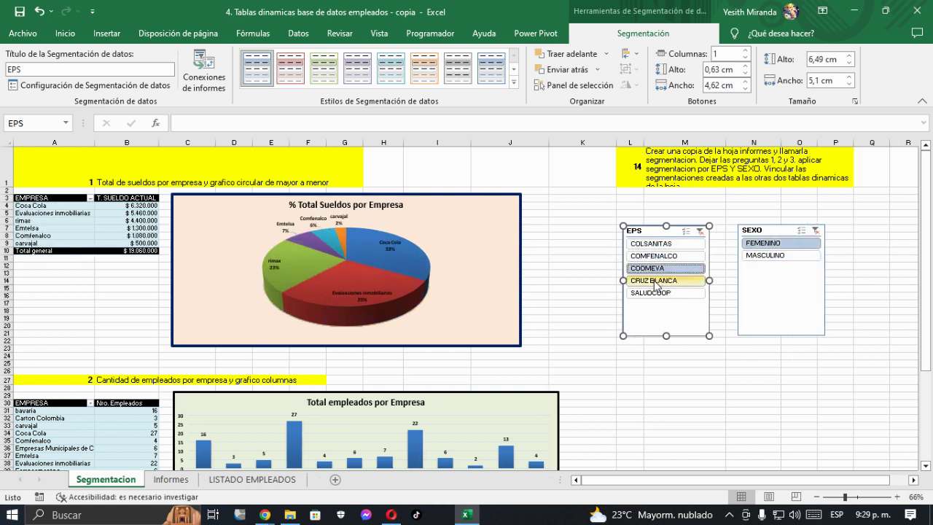
pyautogui.click(656, 292)
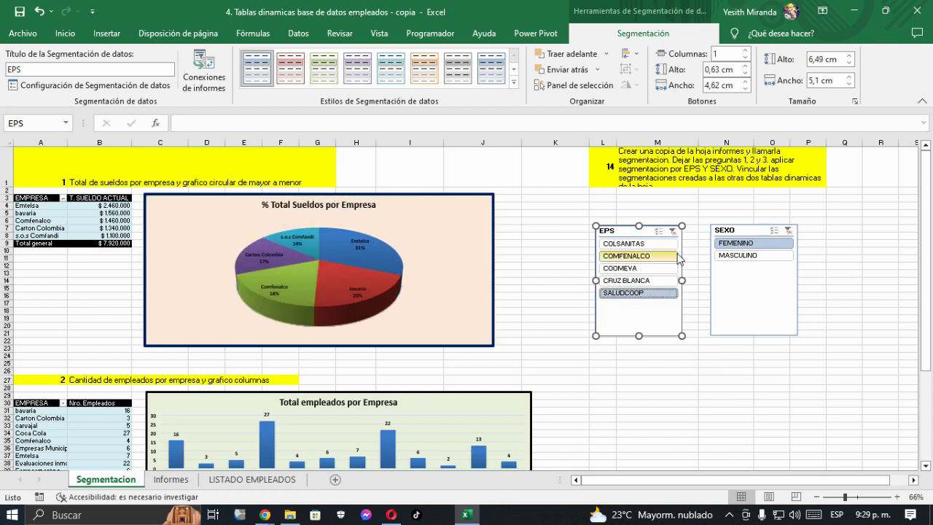
# Clear the filters of the EPS and SEXO slicers.
pyautogui.click(672, 231)
pyautogui.click(788, 231)
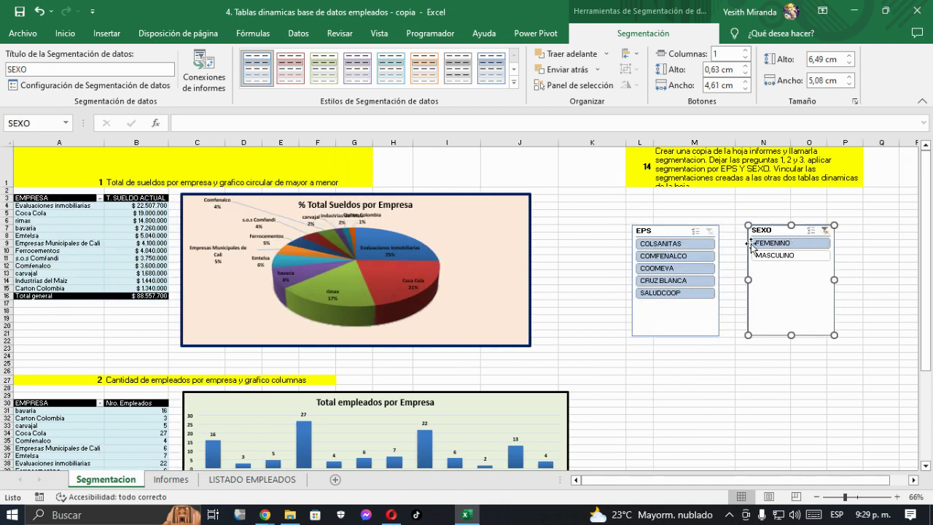
pyautogui.click(825, 230)
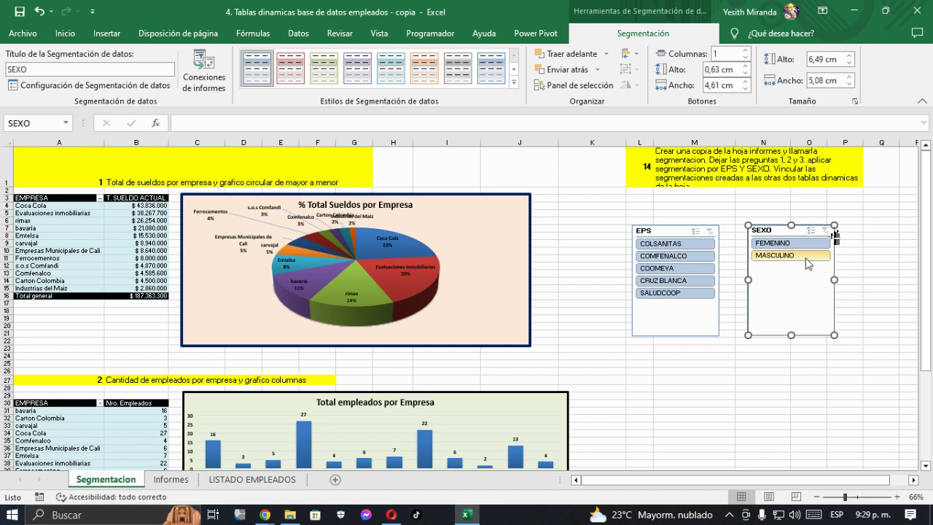
# Apply the dark blue slicer style to EPS and the dark orange style 6 (Anaranjado claro, oscuro 6) to SEXO.
pyautogui.click(660, 232)
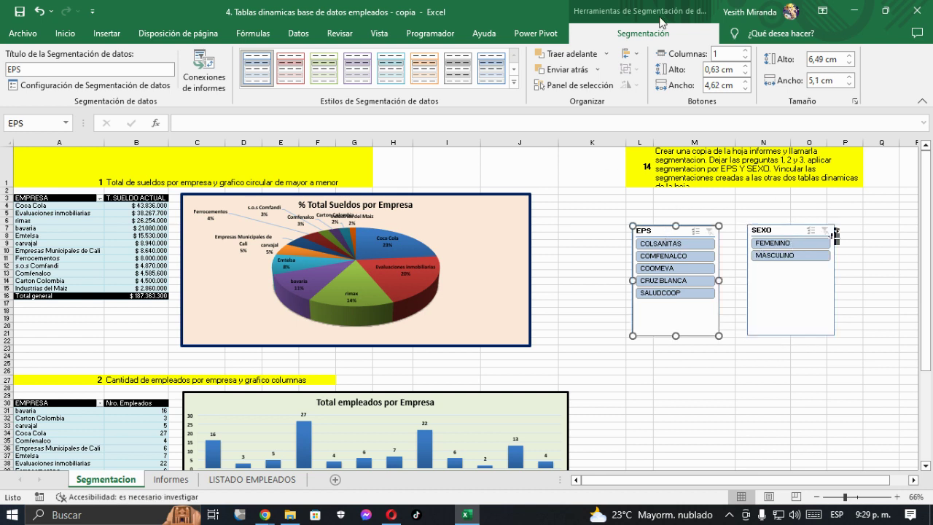
pyautogui.click(514, 83)
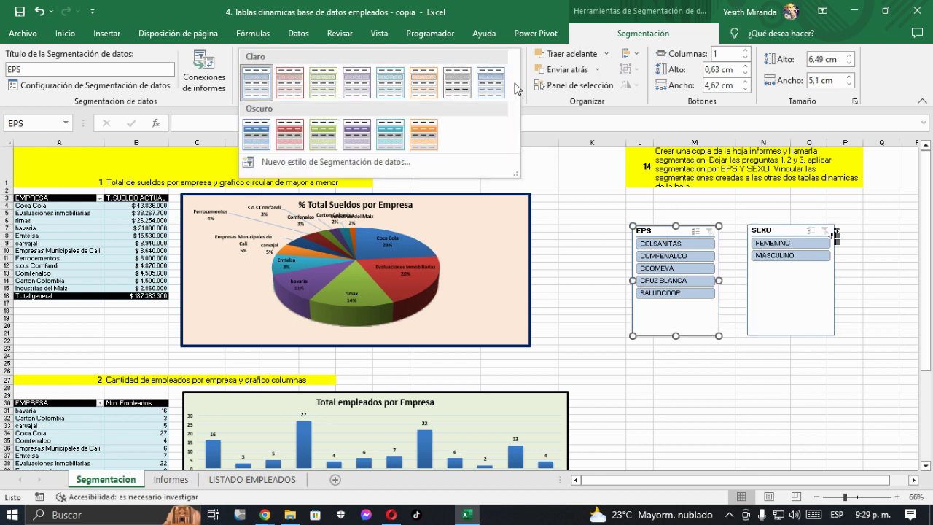
pyautogui.click(259, 137)
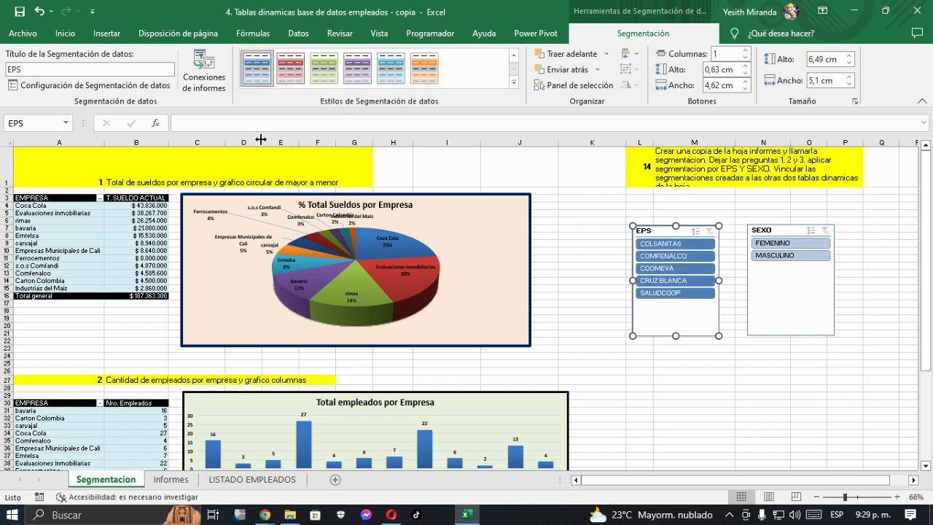
pyautogui.click(759, 222)
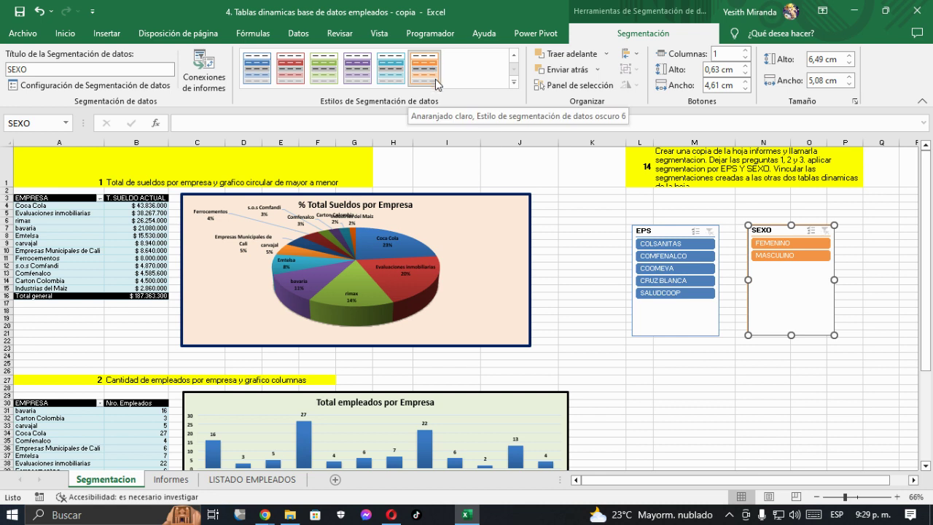
# Arrange the EPS slicer buttons in 2 columns and resize the slicer to about 9.52 cm wide and 3.49 cm high.
pyautogui.click(659, 232)
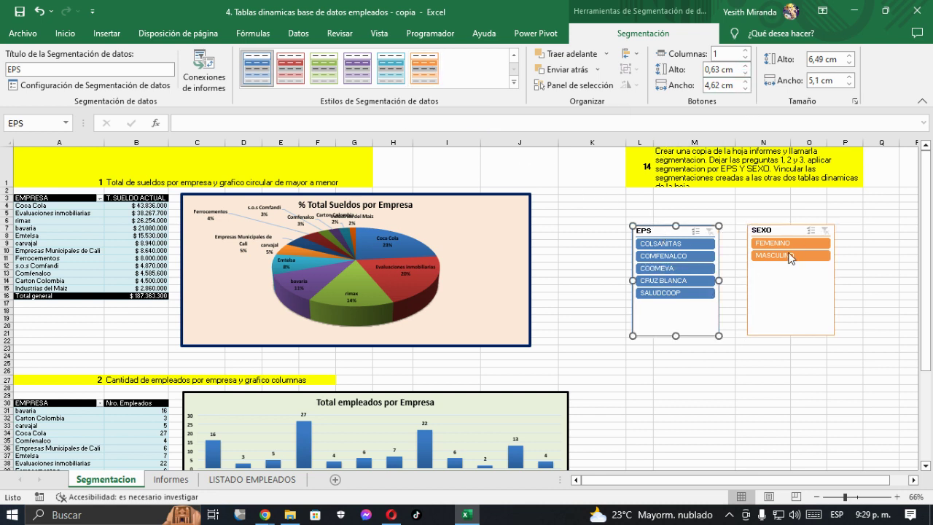
pyautogui.click(744, 50)
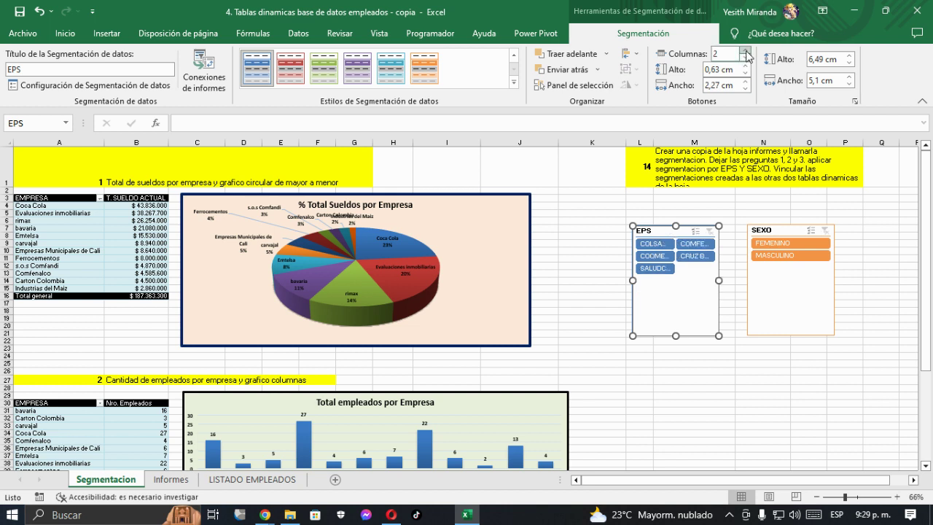
pyautogui.moveTo(631, 281); pyautogui.dragTo(560, 290)
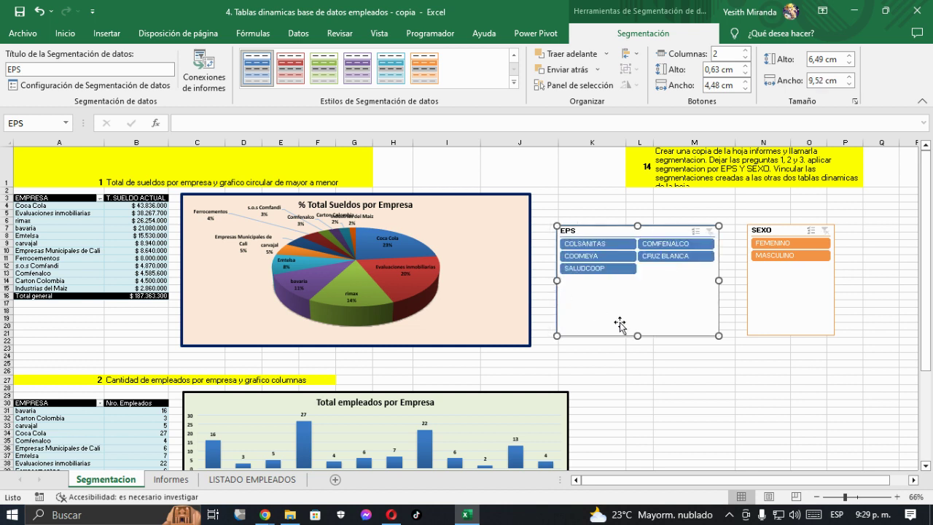
pyautogui.moveTo(638, 335); pyautogui.dragTo(652, 284)
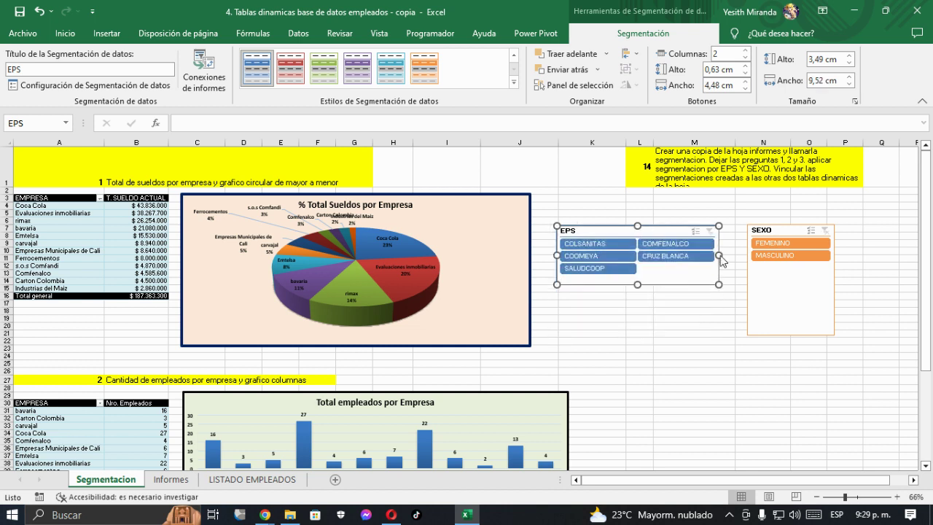
# Arrange the SEXO slicer buttons in 2 columns and resize the slicer to about 9.66 cm wide and 2.46 cm high.
pyautogui.click(765, 231)
pyautogui.click(745, 50)
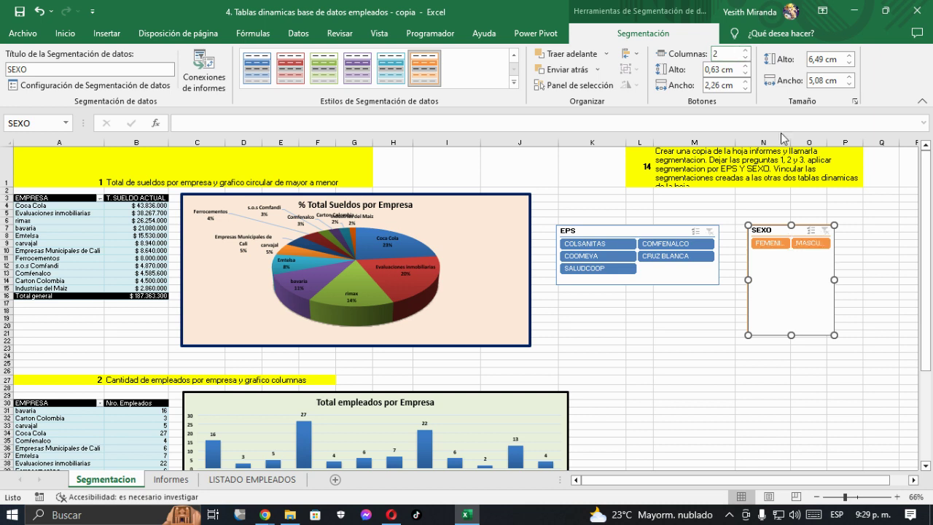
pyautogui.moveTo(747, 279); pyautogui.dragTo(699, 279)
pyautogui.moveTo(768, 332); pyautogui.dragTo(766, 266)
# Stack the EPS slicer directly above the SEXO slicer in columns M to P, below the question 14 text.
pyautogui.moveTo(742, 234); pyautogui.dragTo(720, 304)
pyautogui.moveTo(634, 233); pyautogui.dragTo(758, 242)
pyautogui.click(763, 305)
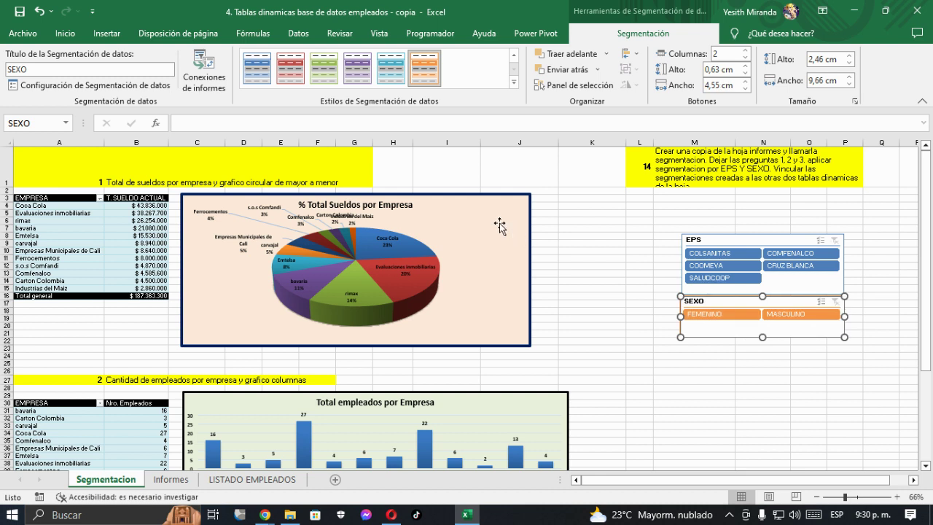
# Filter the salary pivot table by COLSANITAS and COOMEVA with the EPS slicer, and clear the filter.
pyautogui.click(472, 196)
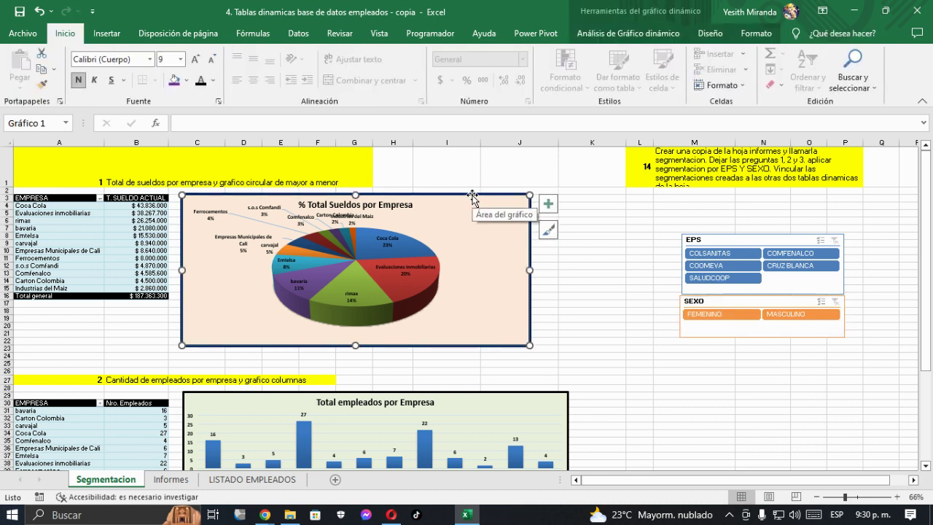
pyautogui.click(720, 255)
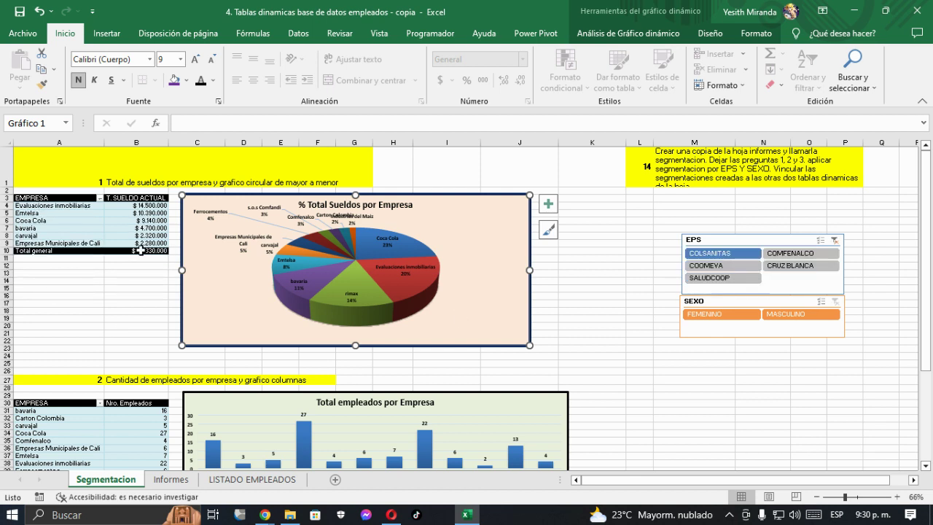
pyautogui.click(706, 266)
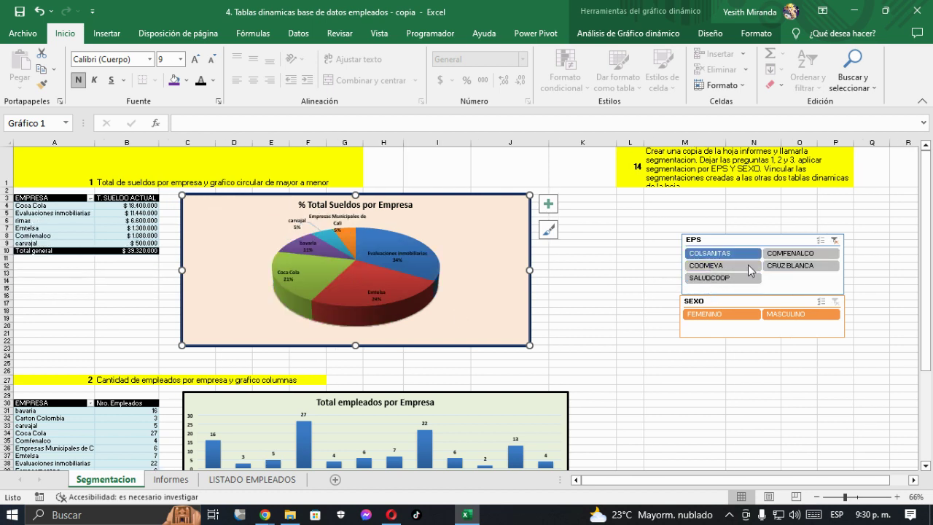
pyautogui.click(826, 241)
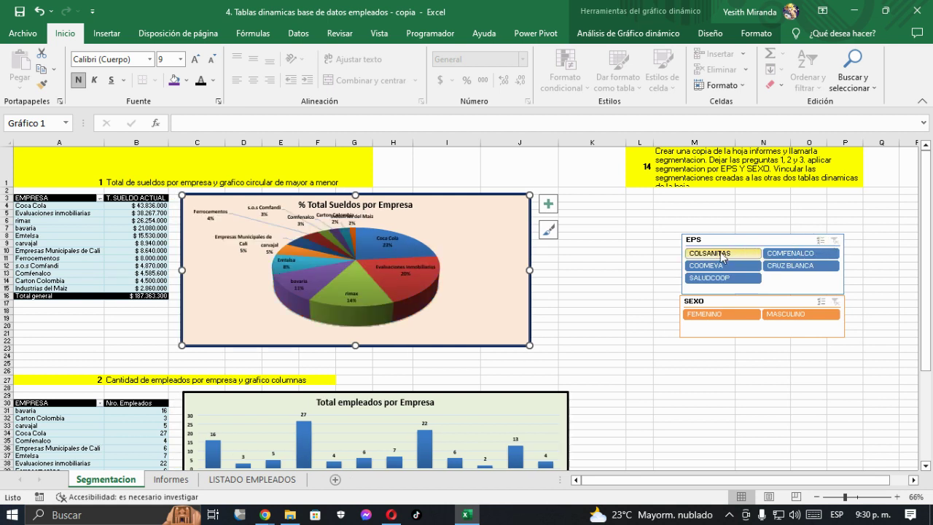
# Examine the pivot tables and charts of questions 2 and 3 against the slicers.
pyautogui.scroll(-6, 474, 329)
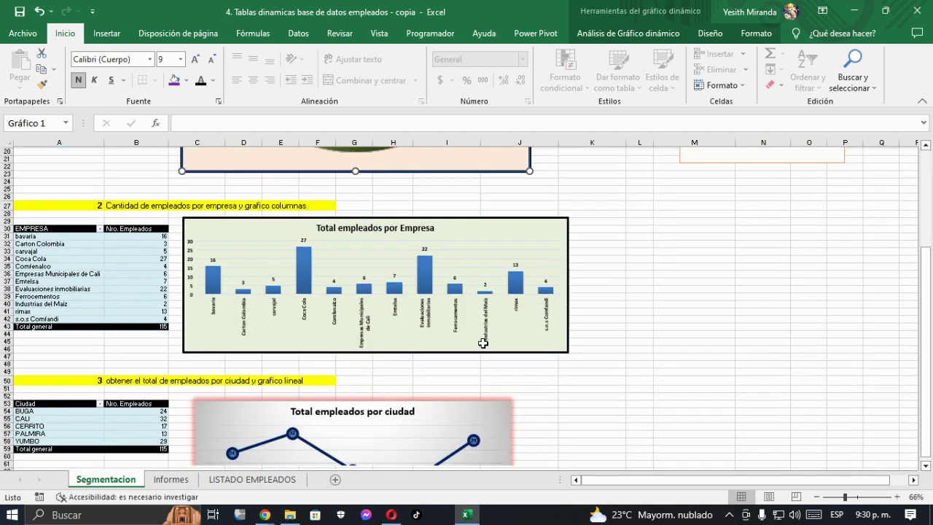
pyautogui.scroll(-6, 483, 343)
pyautogui.scroll(4, 483, 343)
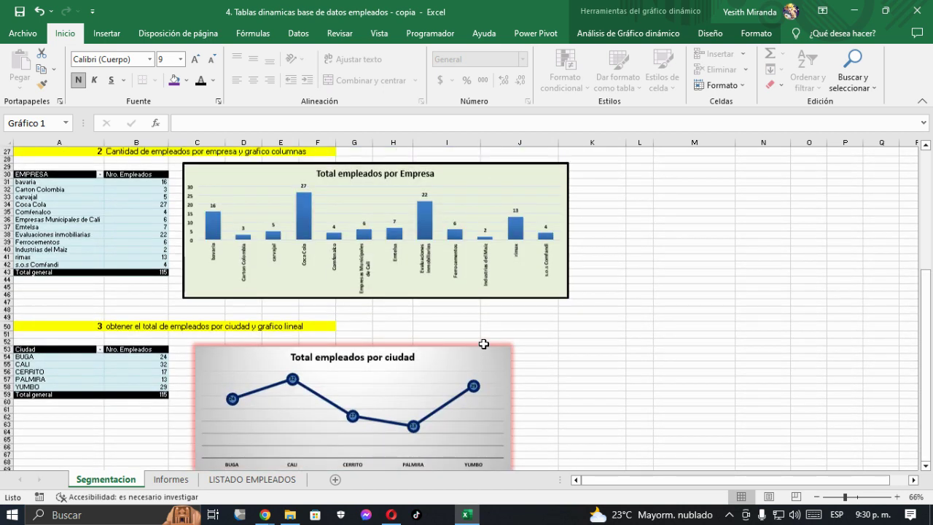
pyautogui.scroll(8, 483, 343)
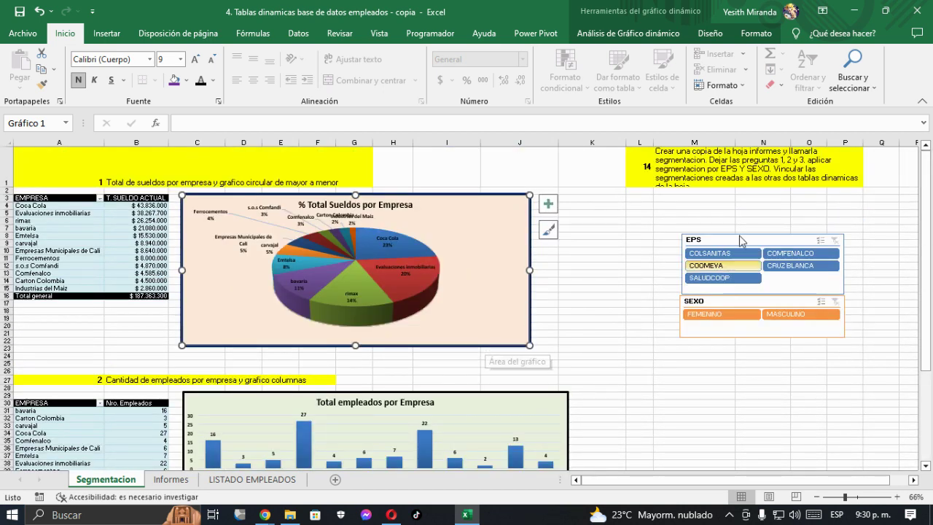
pyautogui.scroll(-10, 446, 431)
pyautogui.scroll(10, 447, 430)
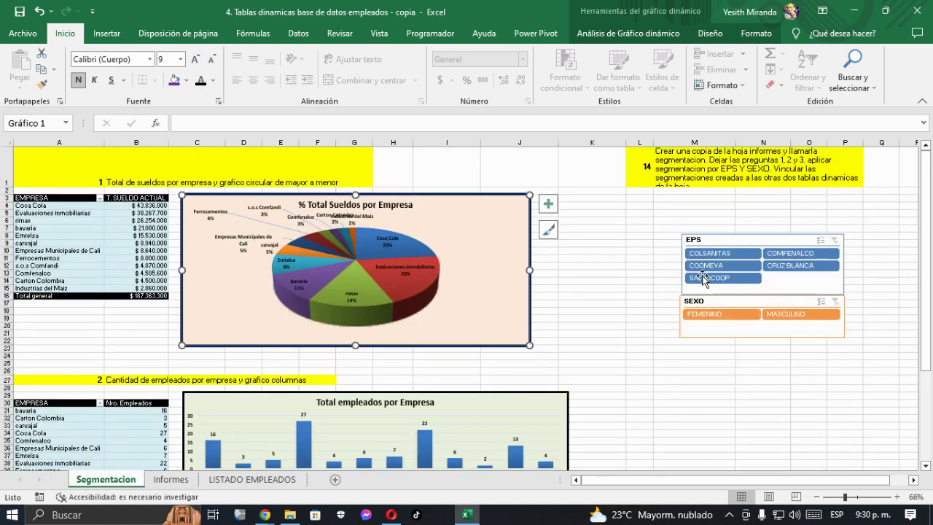
# Link the EPS slicer to TablaDinámica2 and TablaDinámica3 of the Segmentacion sheet through its report connections.
pyautogui.click(712, 240)
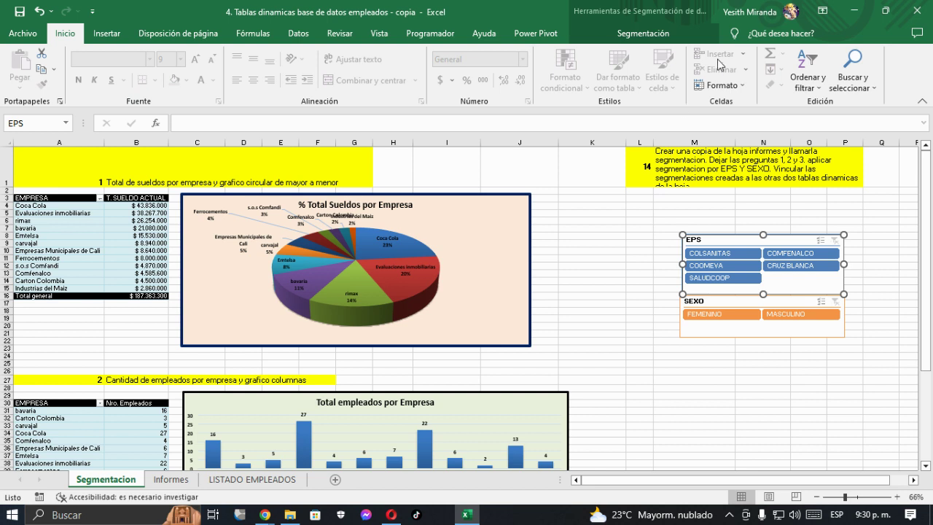
pyautogui.click(664, 38)
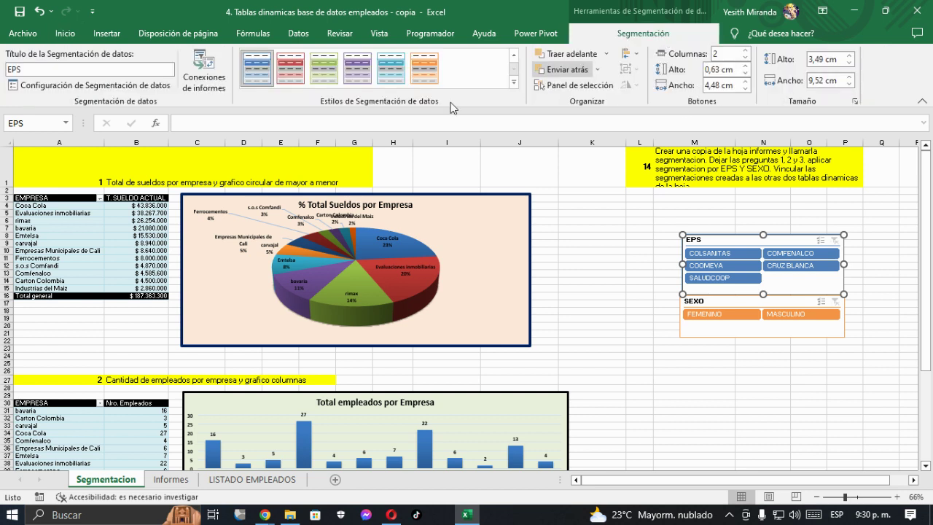
pyautogui.click(207, 85)
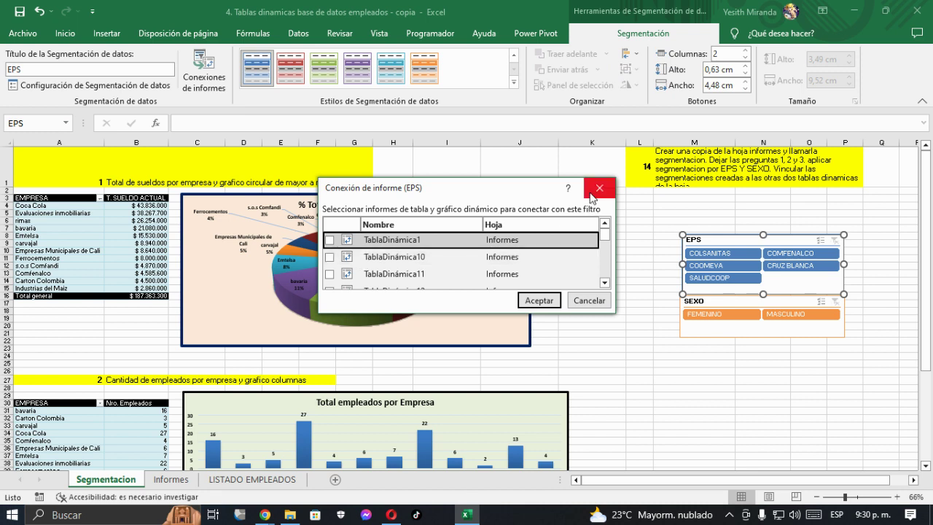
pyautogui.moveTo(492, 314); pyautogui.dragTo(488, 400)
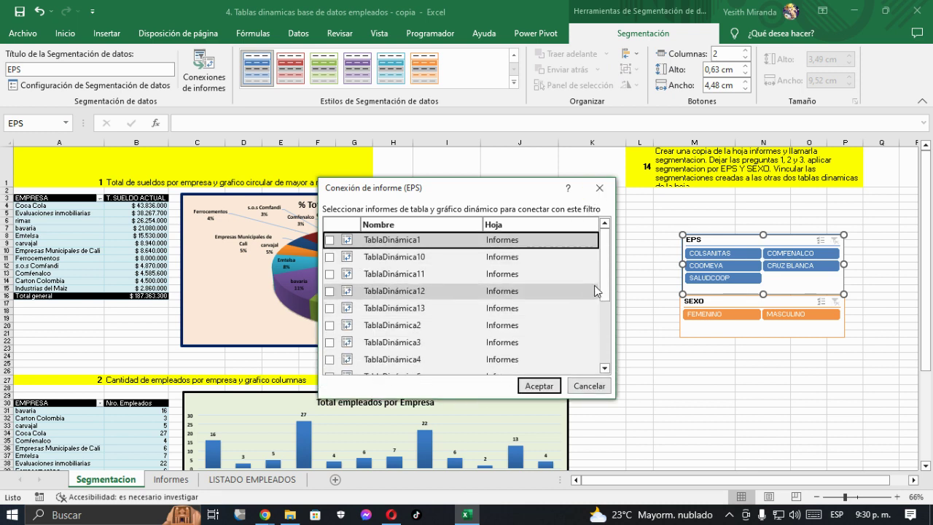
pyautogui.moveTo(606, 265); pyautogui.dragTo(603, 348)
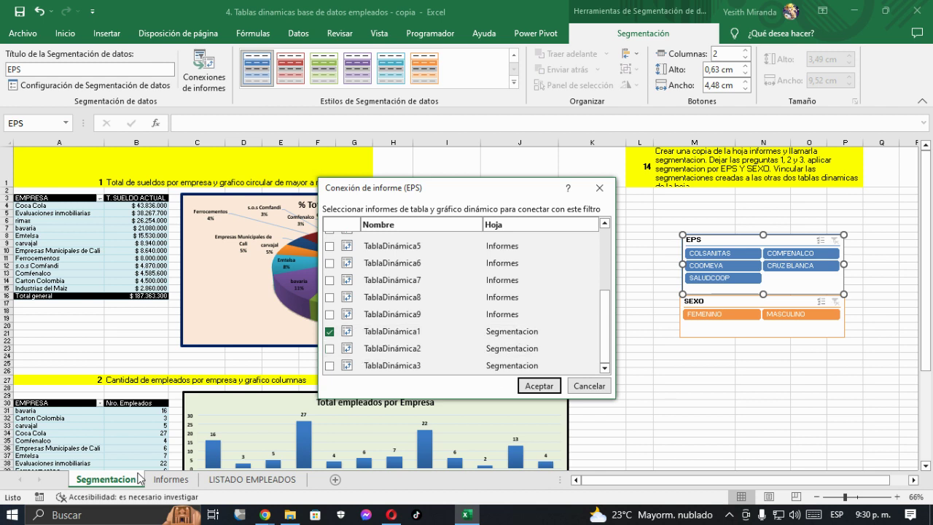
pyautogui.click(330, 350)
pyautogui.click(330, 365)
pyautogui.click(539, 386)
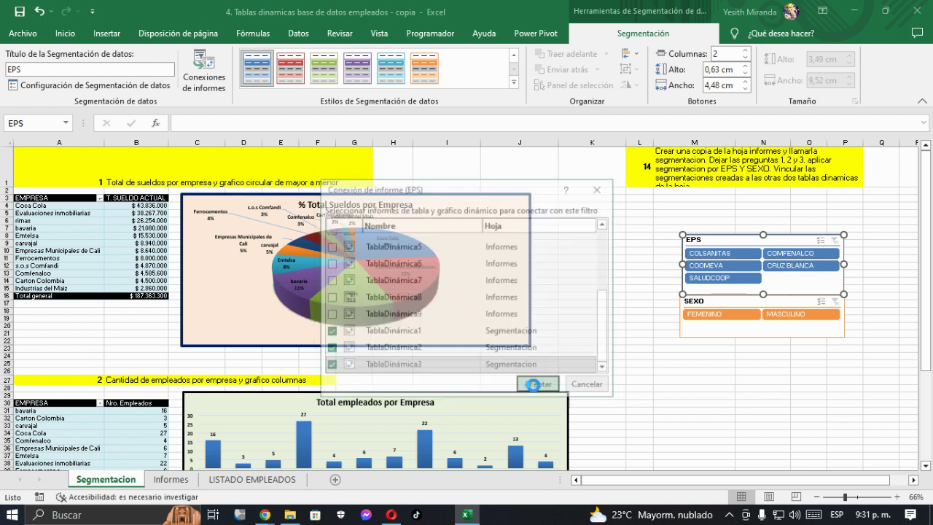
# Link the SEXO slicer to TablaDinámica2 and TablaDinámica3 of the Segmentacion sheet through its report connections.
pyautogui.click(714, 307)
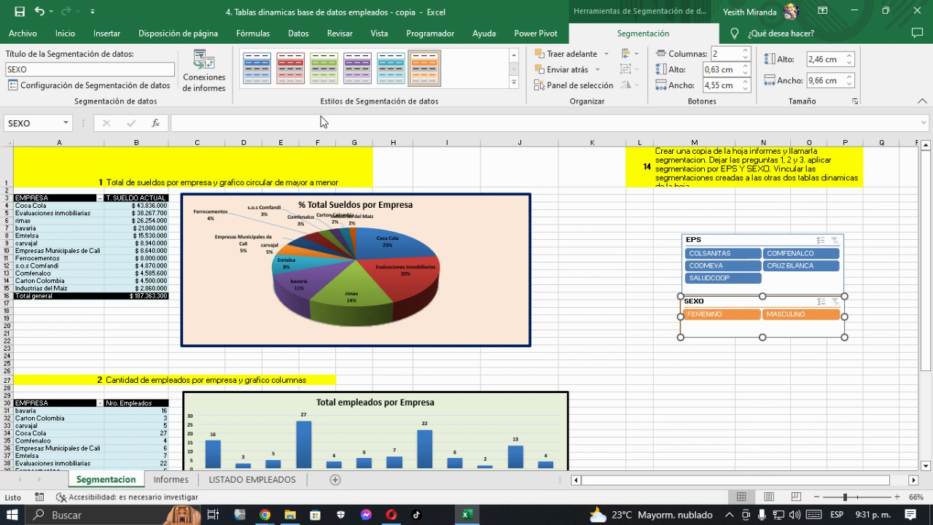
pyautogui.click(201, 80)
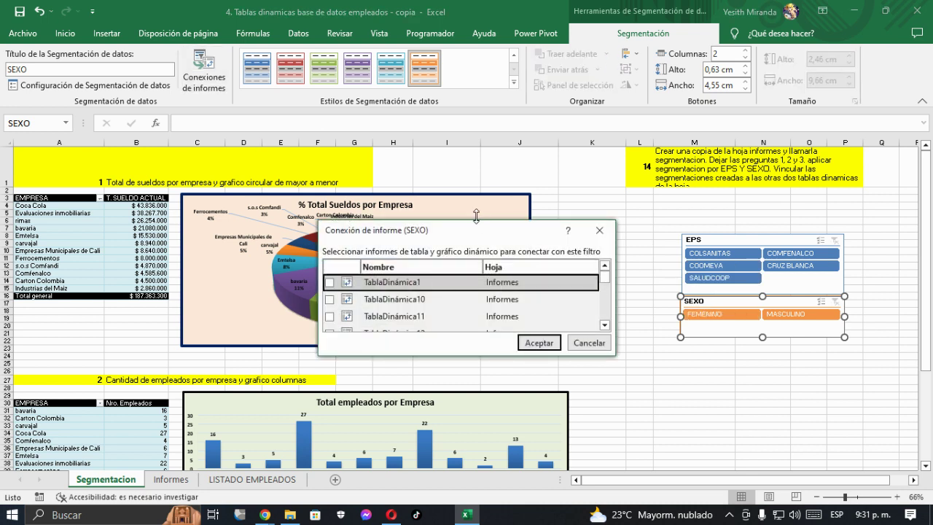
pyautogui.moveTo(473, 220); pyautogui.dragTo(472, 139)
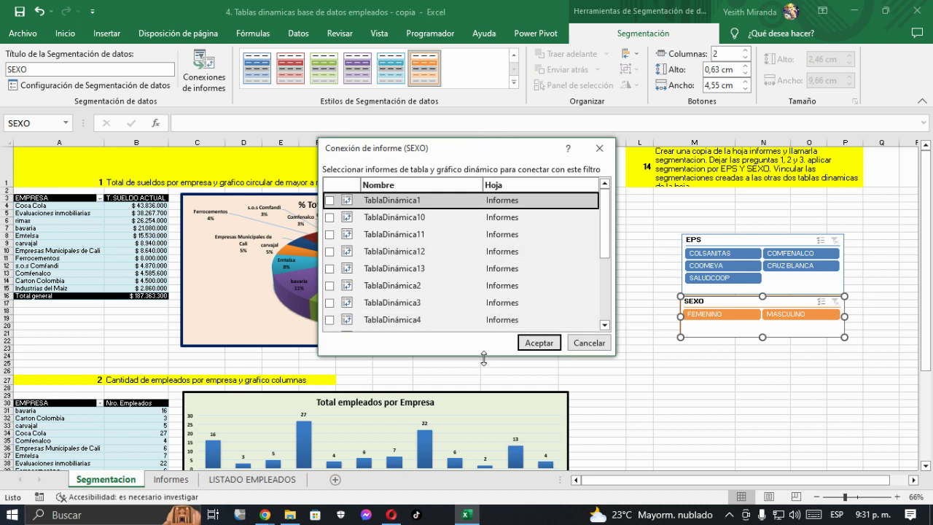
pyautogui.moveTo(484, 355); pyautogui.dragTo(485, 437)
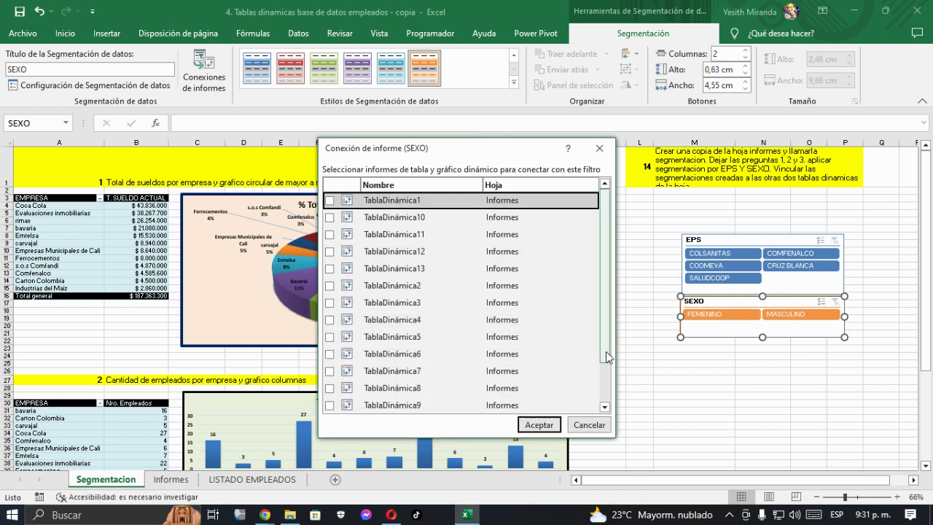
pyautogui.scroll(-1, 604, 354)
pyautogui.click(329, 387)
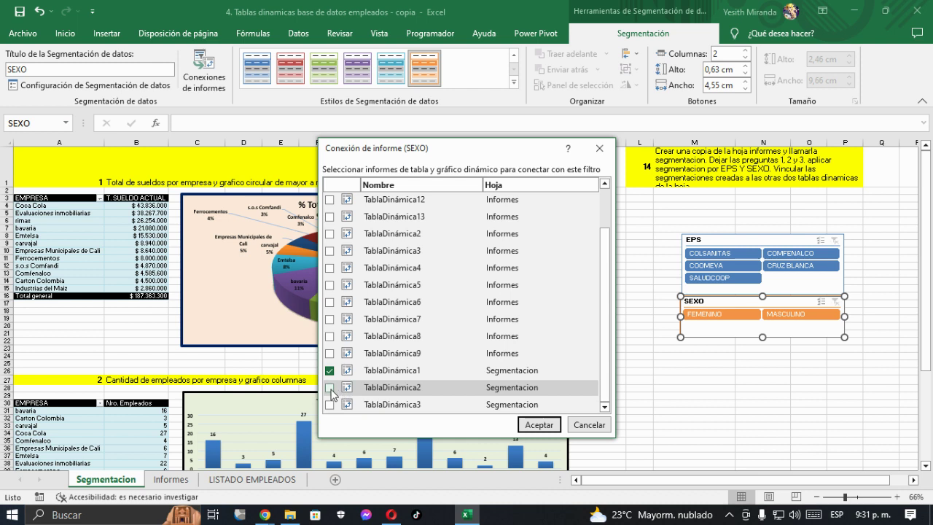
pyautogui.click(330, 405)
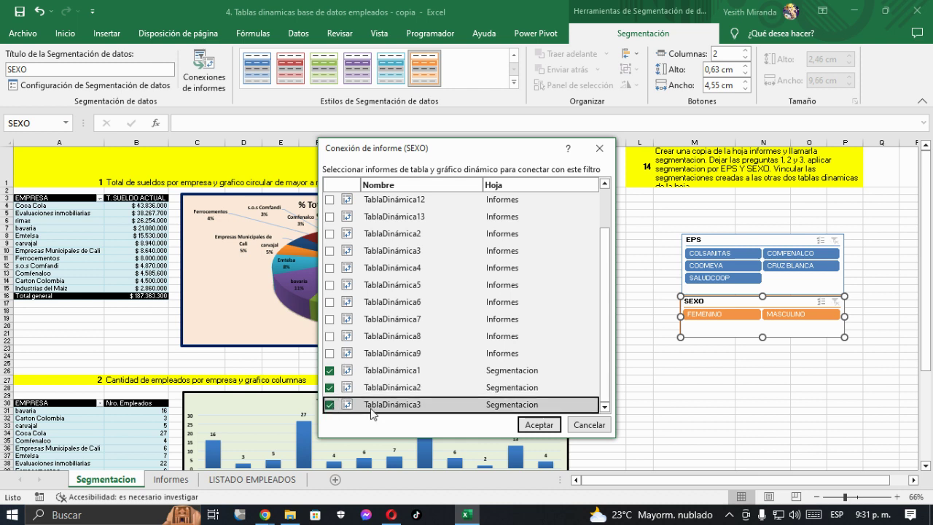
pyautogui.click(537, 423)
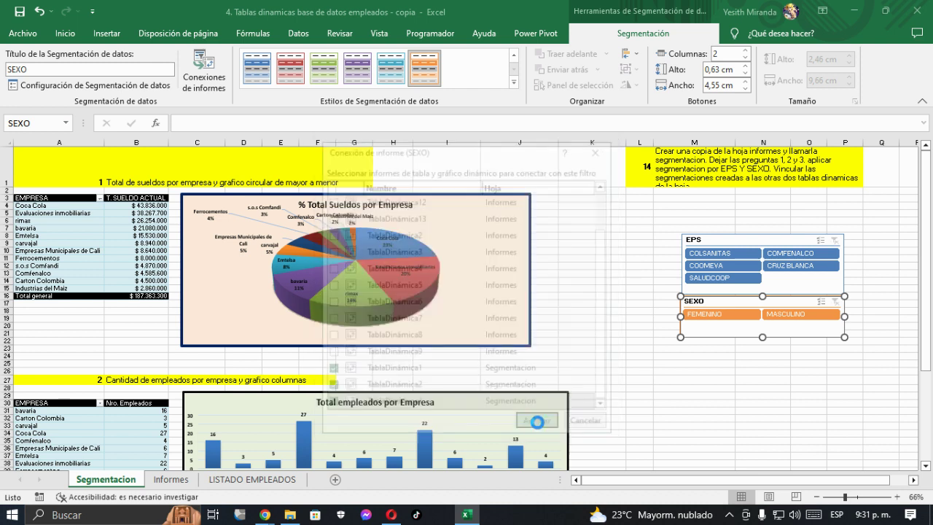
pyautogui.click(689, 398)
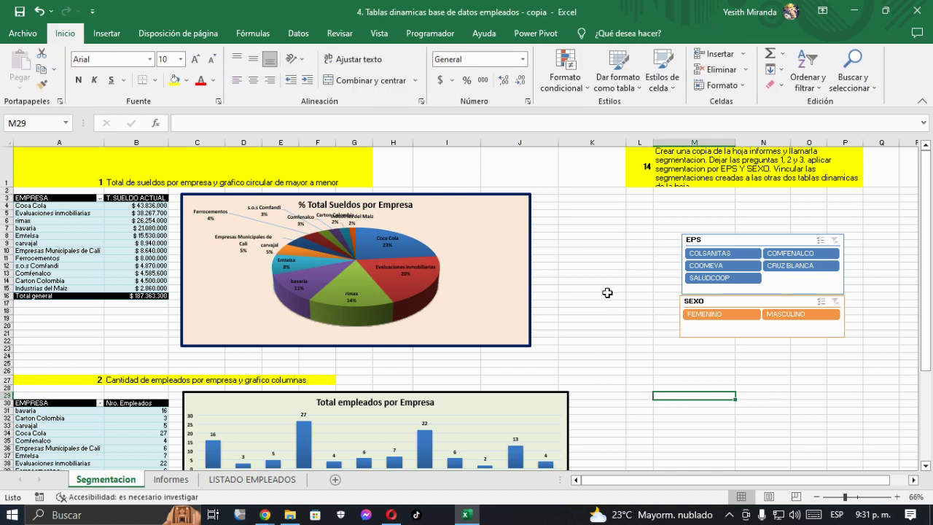
pyautogui.click(609, 244)
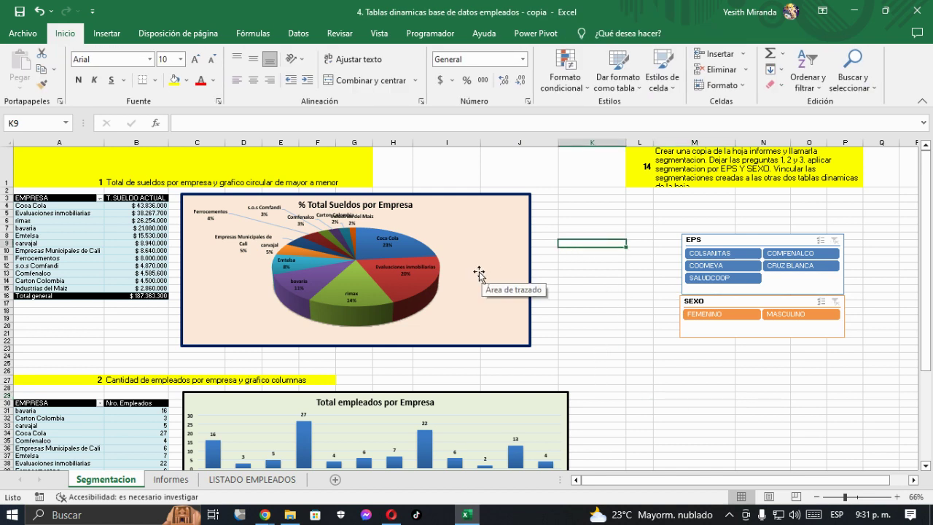
pyautogui.click(558, 264)
pyautogui.click(560, 287)
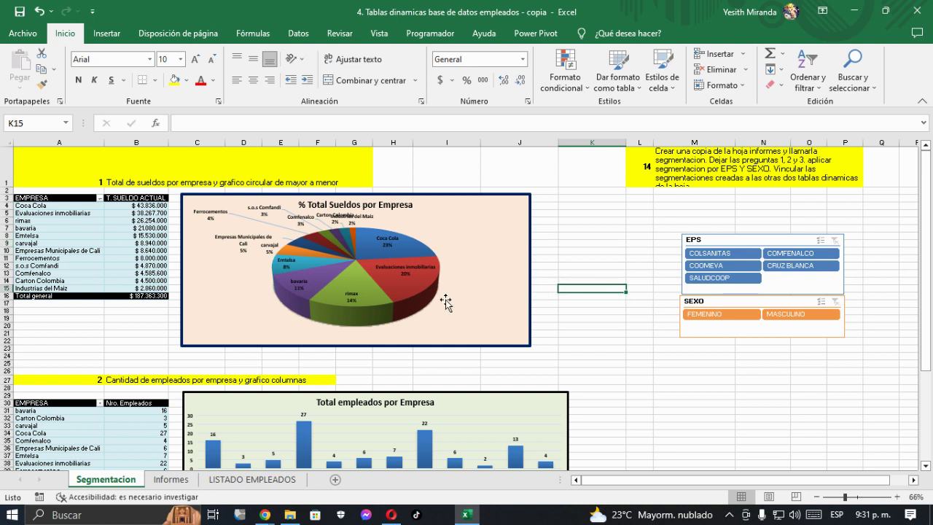
pyautogui.click(600, 325)
pyautogui.scroll(-1, 596, 336)
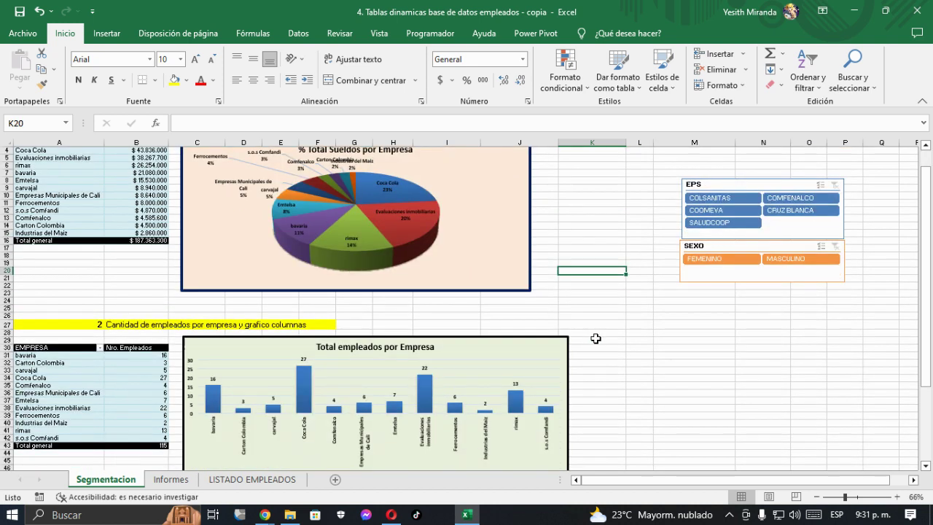
pyautogui.scroll(1, 561, 292)
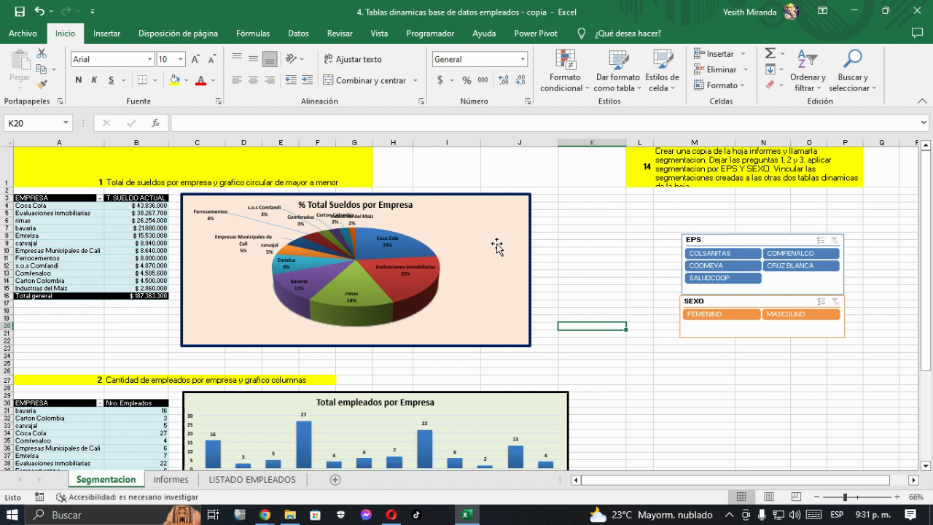
# Move the % Total Sueldos por Empresa pie chart next to the slicers and raise both slicers to start level with it.
pyautogui.moveTo(495, 194); pyautogui.dragTo(638, 211)
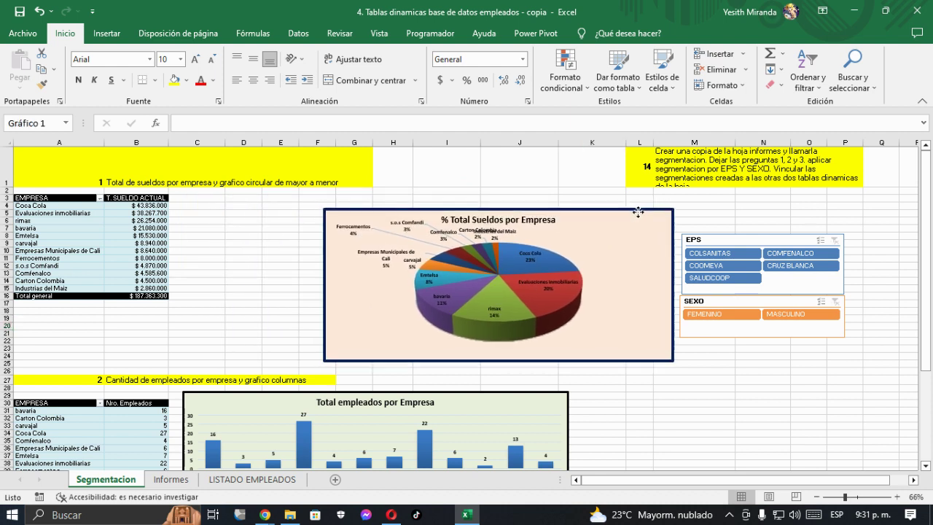
pyautogui.moveTo(638, 211); pyautogui.dragTo(643, 213)
pyautogui.moveTo(726, 240); pyautogui.dragTo(727, 213)
pyautogui.moveTo(724, 301); pyautogui.dragTo(729, 277)
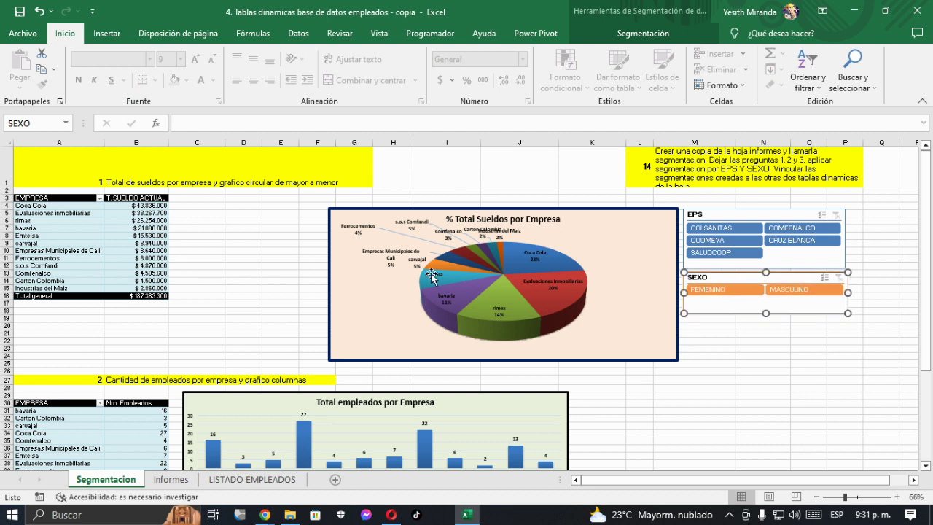
# Narrow the pie chart so it starts at column H, and place the Total empleados por Empresa column chart directly beneath it.
pyautogui.click(333, 274)
pyautogui.moveTo(330, 284); pyautogui.dragTo(379, 286)
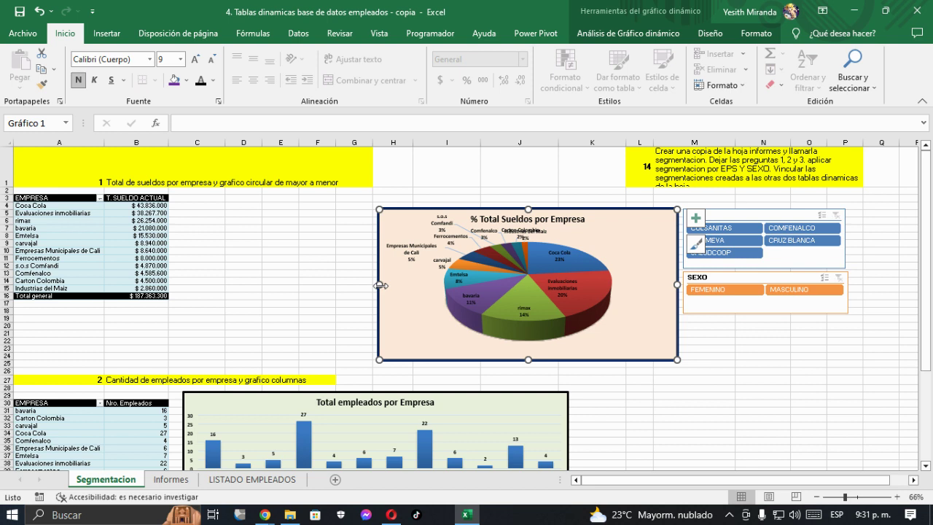
pyautogui.moveTo(370, 390); pyautogui.dragTo(557, 366)
pyautogui.click(317, 296)
# Move the Total empleados por ciudad line chart up beside the column chart, partly overlapping its end.
pyautogui.scroll(-7, 317, 299)
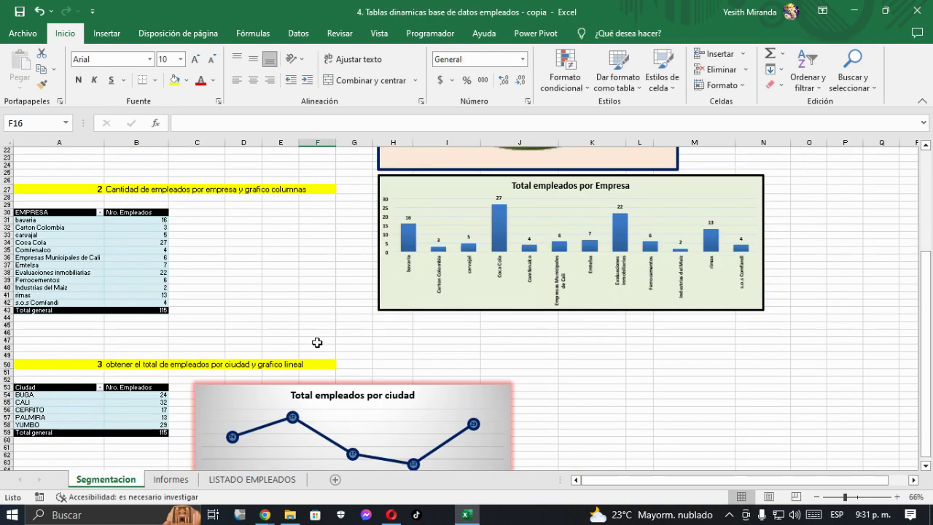
pyautogui.scroll(-2, 317, 342)
pyautogui.moveTo(369, 339); pyautogui.dragTo(703, 313)
pyautogui.moveTo(577, 313); pyautogui.dragTo(732, 210)
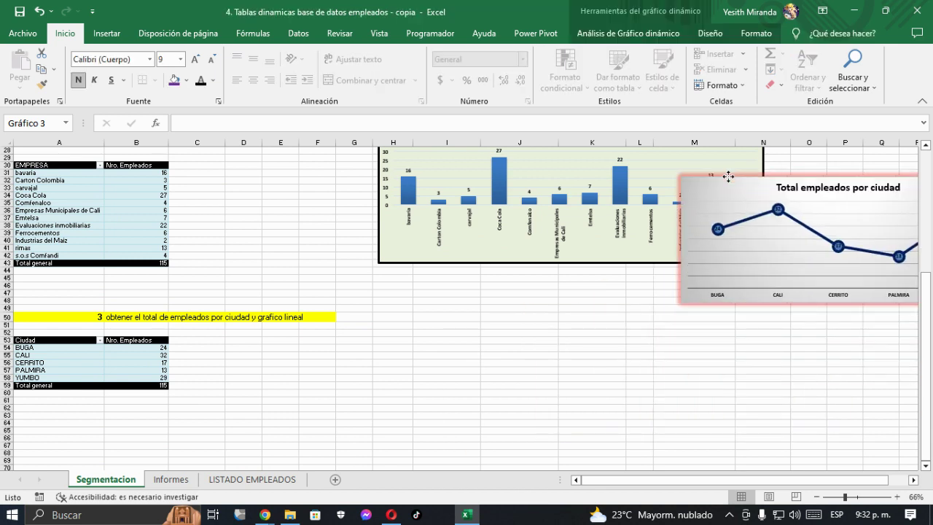
# Move the EPS and SEXO slicers down beside the Total empleados por Empresa column chart, first shifting the line chart out of the way.
pyautogui.moveTo(659, 484); pyautogui.dragTo(718, 472)
pyautogui.scroll(1, 699, 437)
pyautogui.scroll(8, 685, 427)
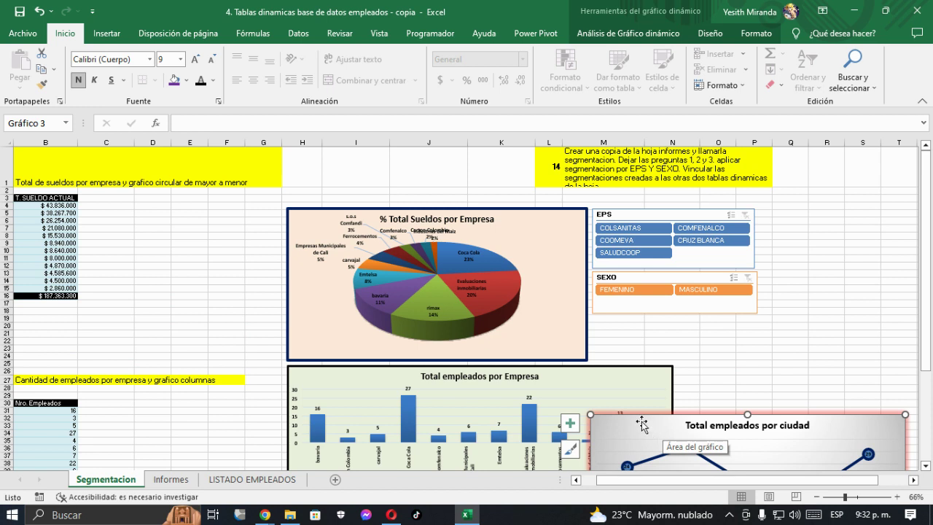
pyautogui.moveTo(687, 414); pyautogui.dragTo(422, 259)
pyautogui.moveTo(636, 214); pyautogui.dragTo(720, 368)
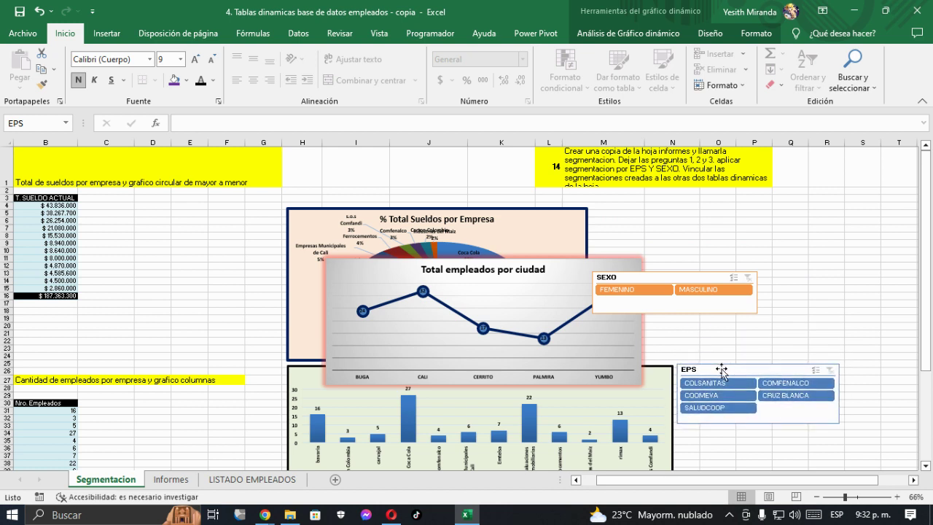
pyautogui.moveTo(677, 298); pyautogui.dragTo(761, 454)
# Place the Total empleados por ciudad line chart beside the % Total Sueldos por Empresa pie chart, above the slicers.
pyautogui.moveTo(623, 263); pyautogui.dragTo(823, 216)
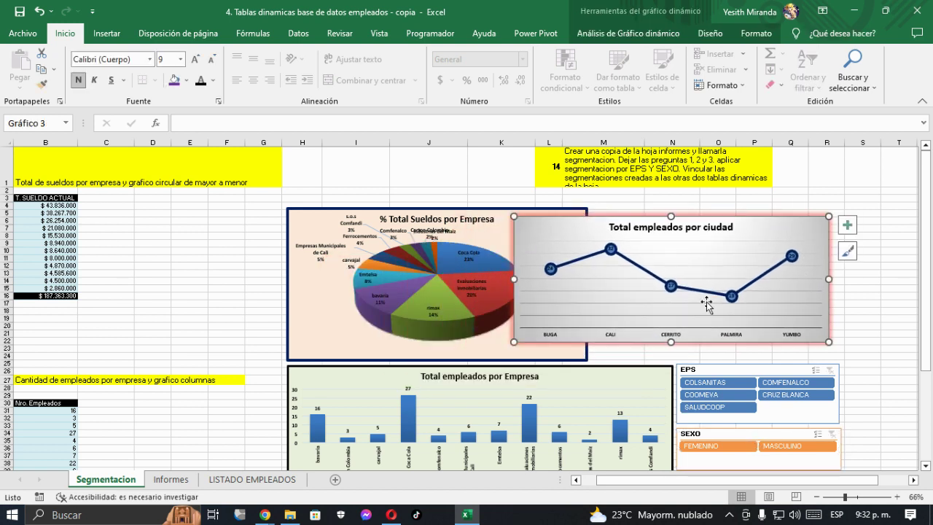
pyautogui.moveTo(581, 223); pyautogui.dragTo(656, 212)
pyautogui.click(913, 479)
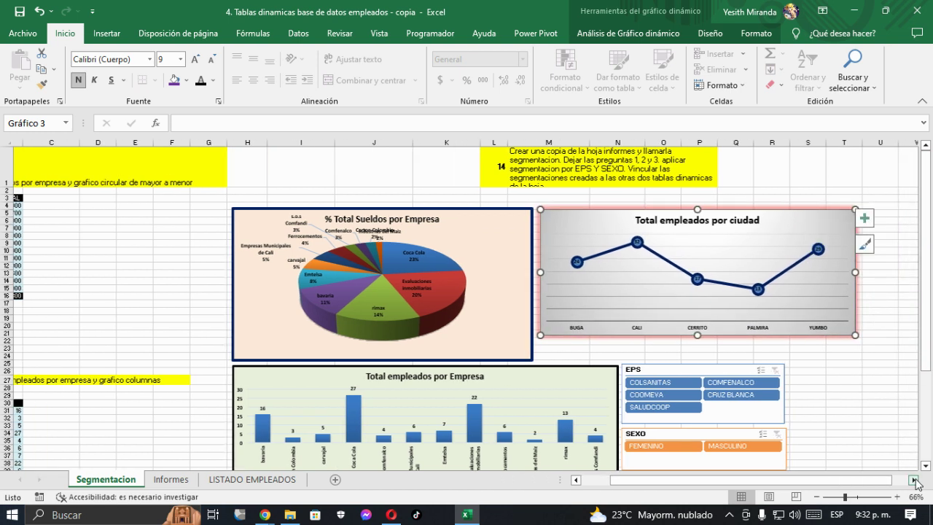
pyautogui.click(913, 480)
# Narrow the line chart and stretch it to the pie chart's height, and lower the column chart slightly to leave a gap.
pyautogui.moveTo(789, 273); pyautogui.dragTo(733, 290)
pyautogui.moveTo(603, 336)
pyautogui.mouseDown()
pyautogui.moveTo(596, 360)
pyautogui.moveTo(610, 376)
pyautogui.mouseUp()
pyautogui.moveTo(459, 367); pyautogui.dragTo(456, 371)
pyautogui.click(810, 378)
# Reposition the EPS and SEXO slicers one above the other beside the column chart, leaving a margin around them.
pyautogui.scroll(-2, 809, 376)
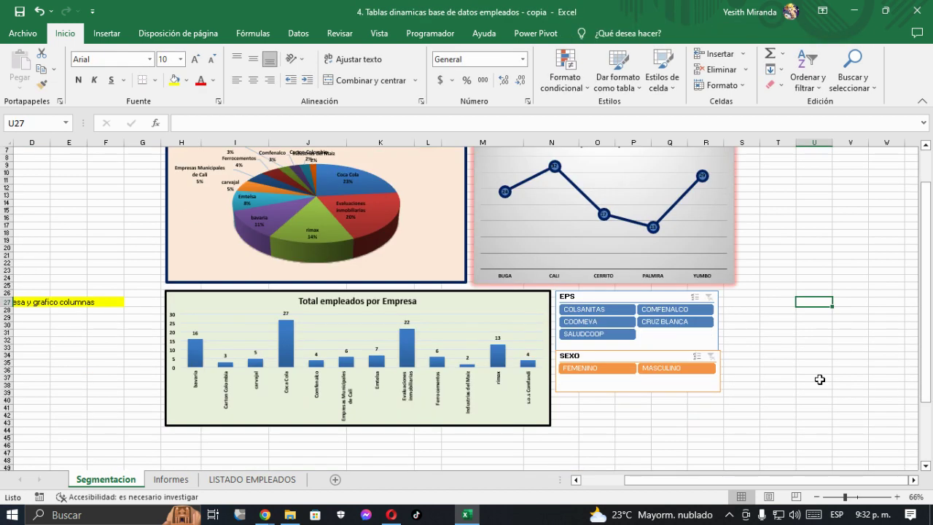
pyautogui.moveTo(639, 357); pyautogui.dragTo(641, 367)
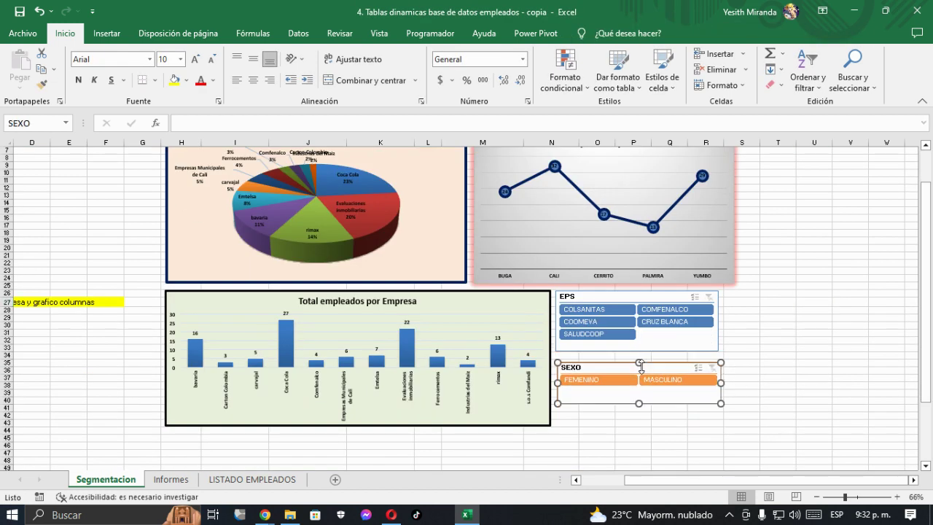
pyautogui.moveTo(634, 295); pyautogui.dragTo(639, 299)
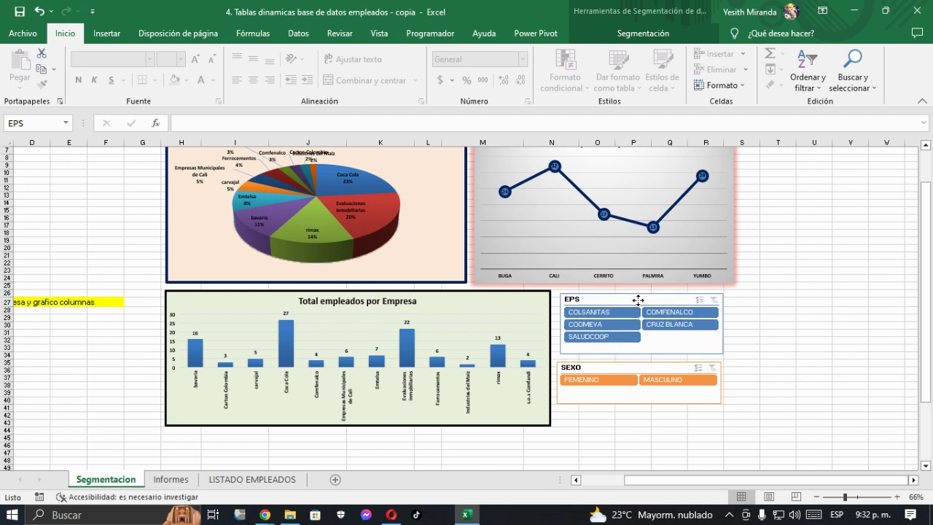
pyautogui.moveTo(608, 368); pyautogui.dragTo(616, 377)
pyautogui.moveTo(607, 299); pyautogui.dragTo(613, 313)
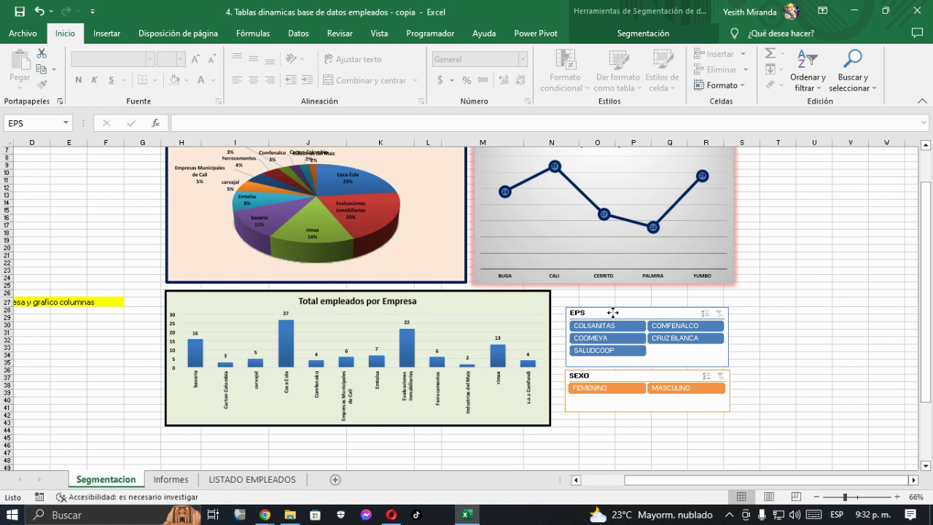
pyautogui.click(804, 318)
# Test the EPS slicer by filtering the charts by COLSANITAS, COOMEVA, CRUZ BLANCA and COMFENALCO.
pyautogui.scroll(1, 794, 340)
pyautogui.scroll(1, 791, 342)
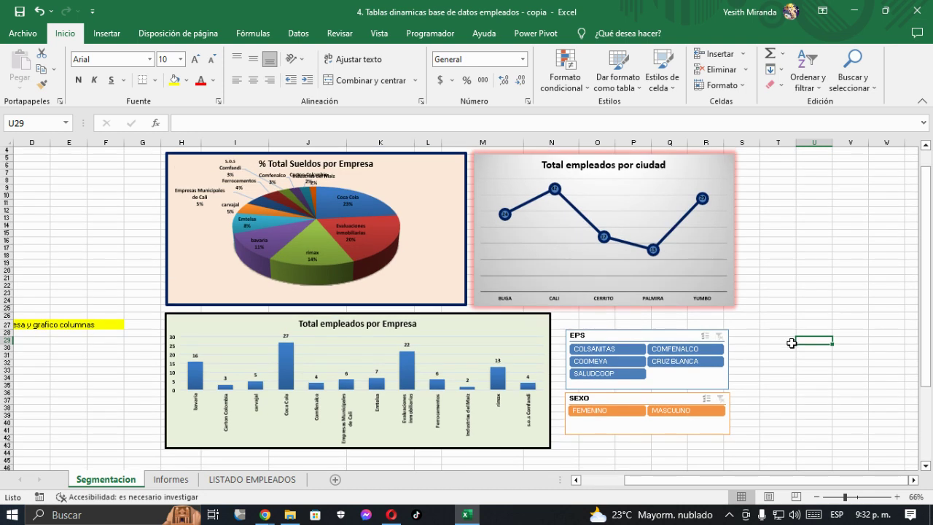
pyautogui.click(623, 350)
pyautogui.click(623, 351)
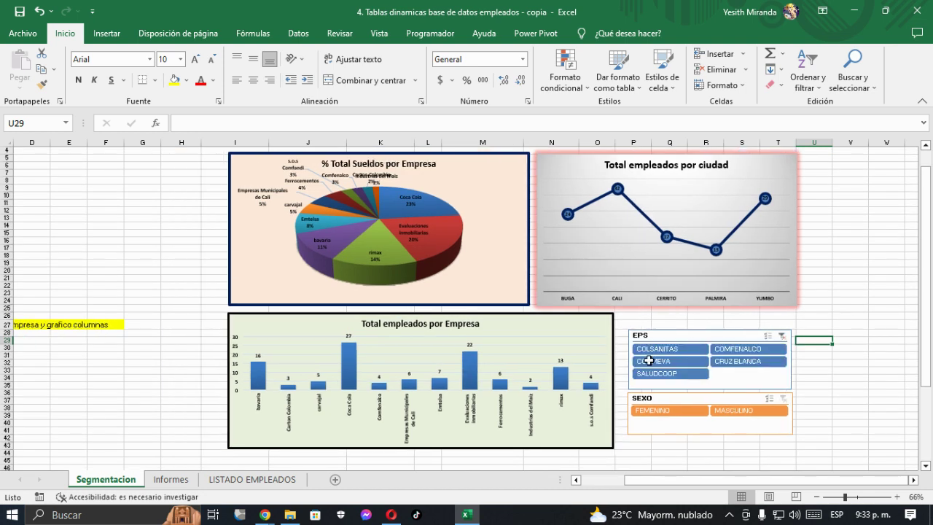
pyautogui.click(649, 359)
pyautogui.click(678, 360)
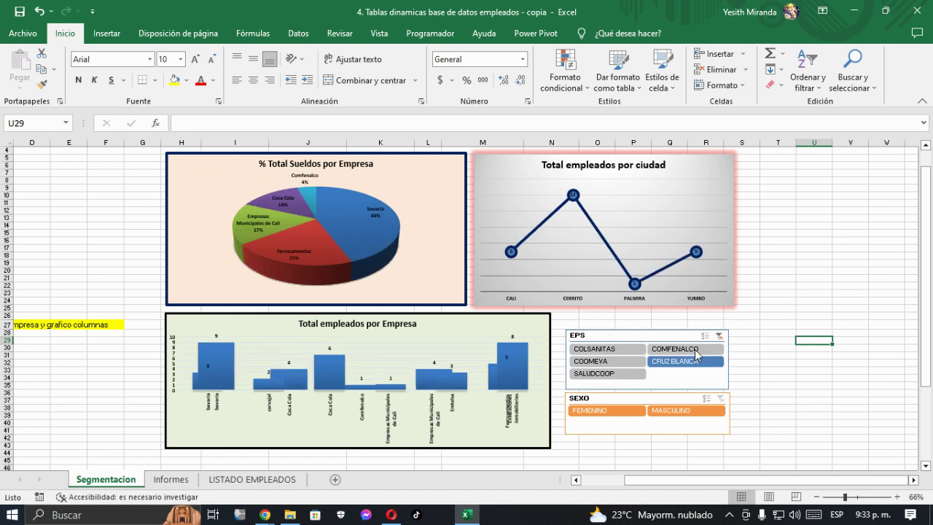
pyautogui.click(674, 349)
# Test FEMENINO with COLSANITAS and SALUDCOOP, switch to MASCULINO, and clear the filters of both slicers.
pyautogui.click(619, 410)
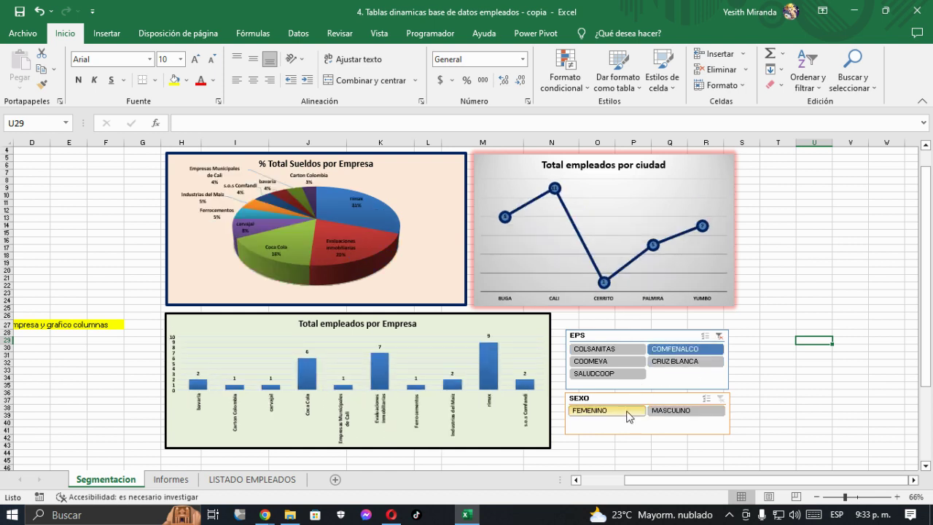
pyautogui.click(608, 349)
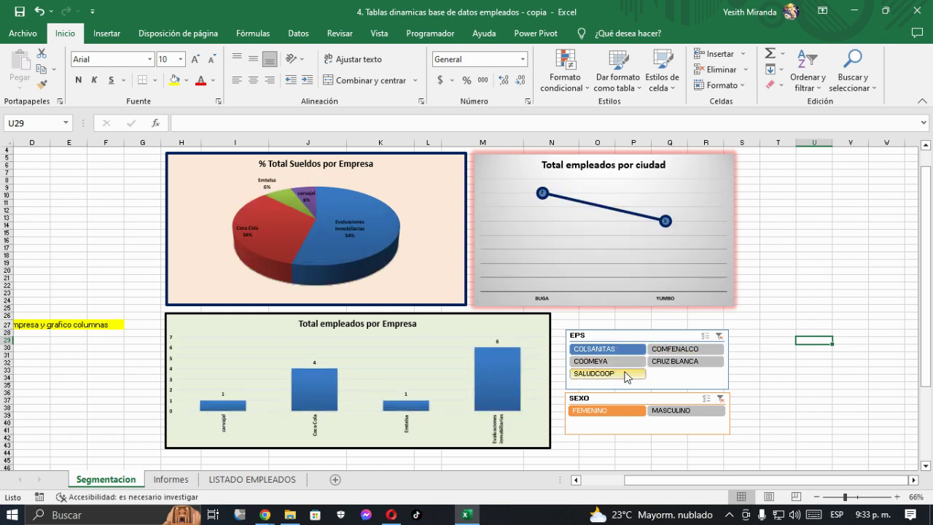
pyautogui.click(685, 408)
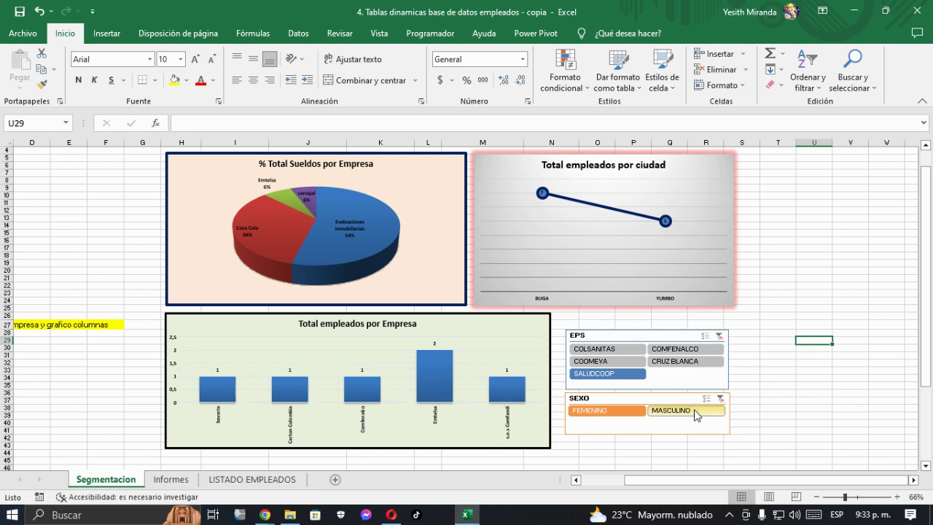
pyautogui.click(719, 336)
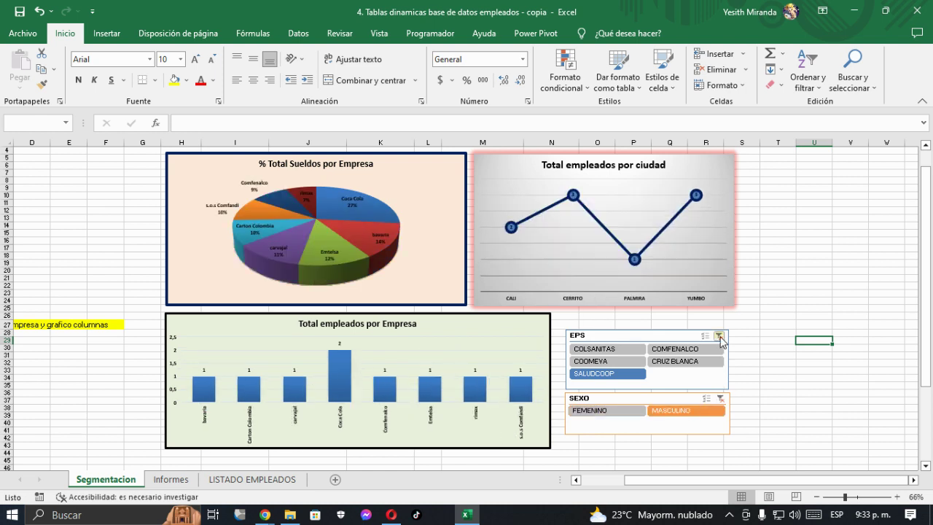
pyautogui.click(721, 398)
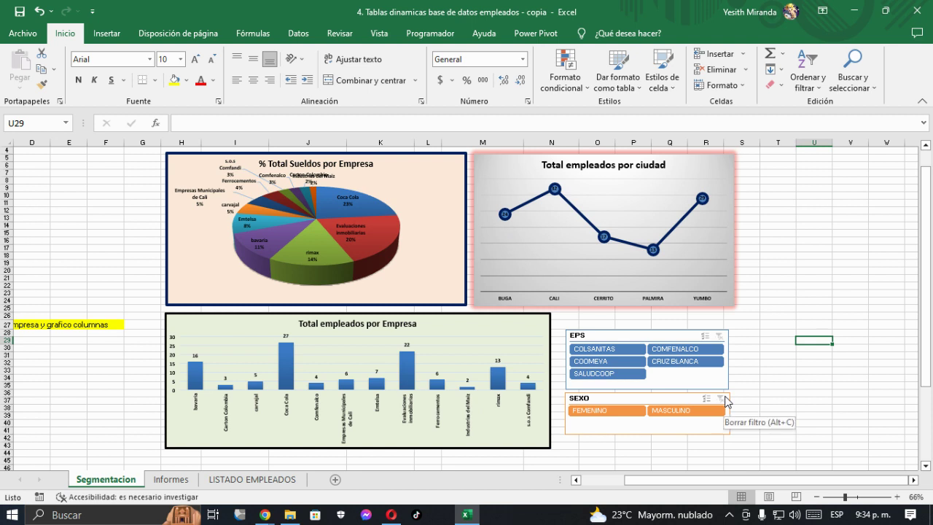
# Nudge the EPS slicer slightly upward to widen its gap to the SEXO slicer.
pyautogui.click(651, 338)
pyautogui.click(652, 399)
pyautogui.click(635, 338)
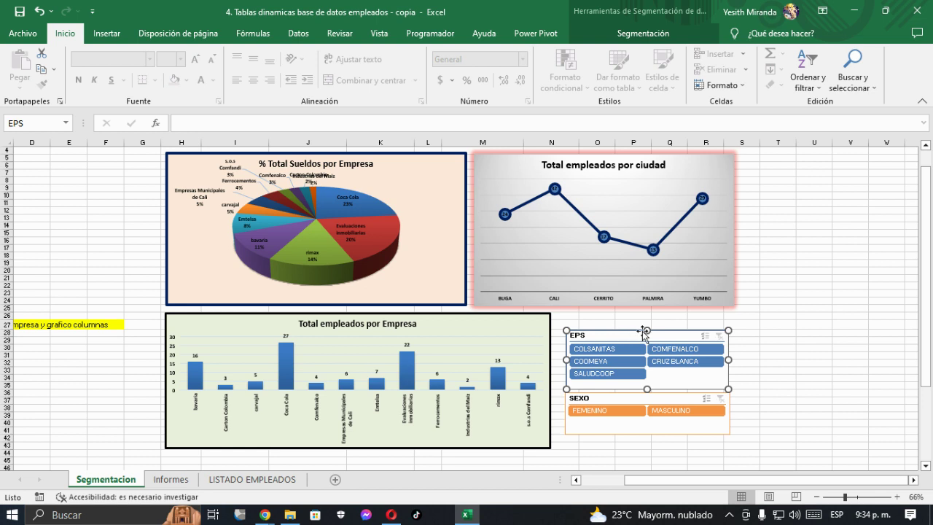
pyautogui.click(768, 228)
pyautogui.moveTo(616, 337); pyautogui.dragTo(615, 332)
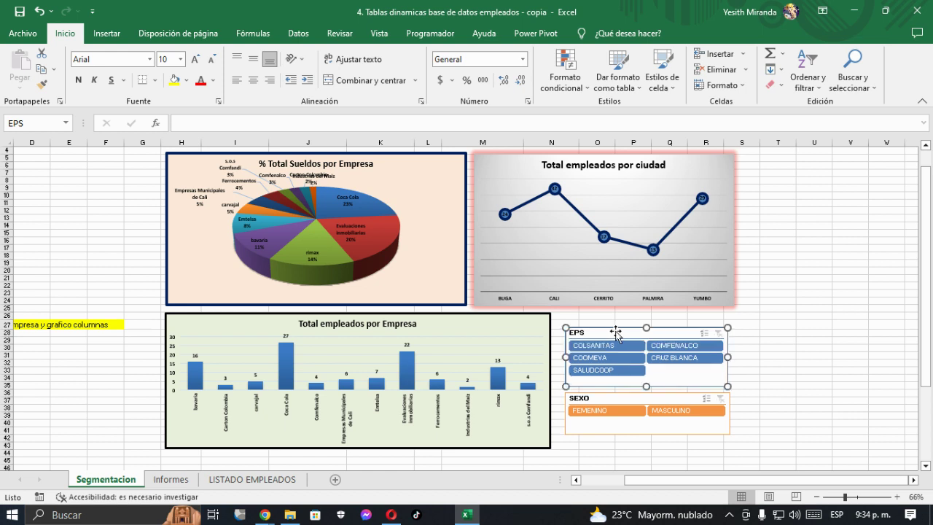
pyautogui.click(134, 239)
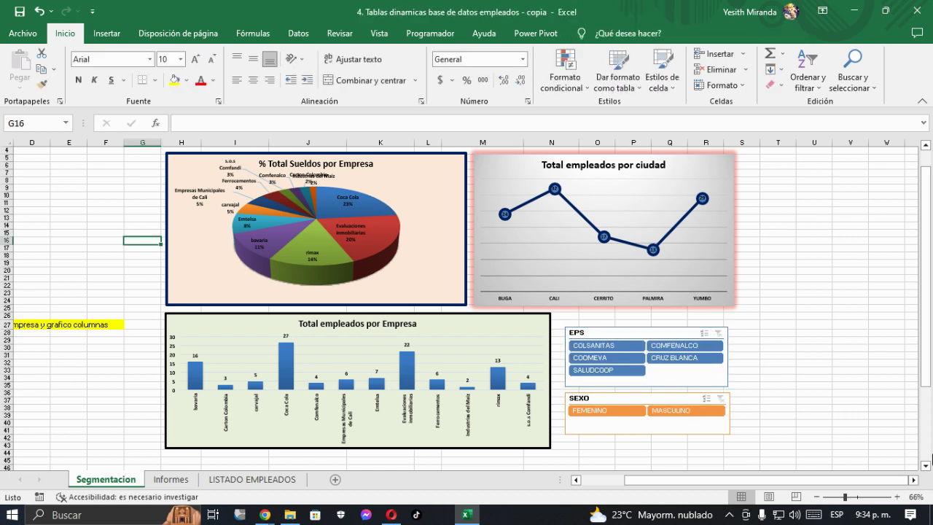
# Draw a rectangle shape about 17.9 cm wide and 11.4 cm high over the pie chart, starting in column G.
pyautogui.click(119, 38)
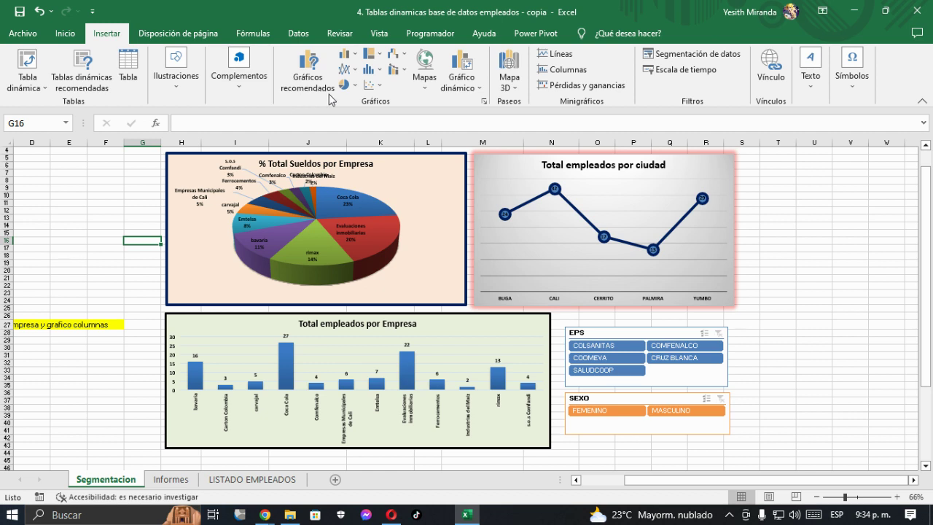
pyautogui.click(177, 88)
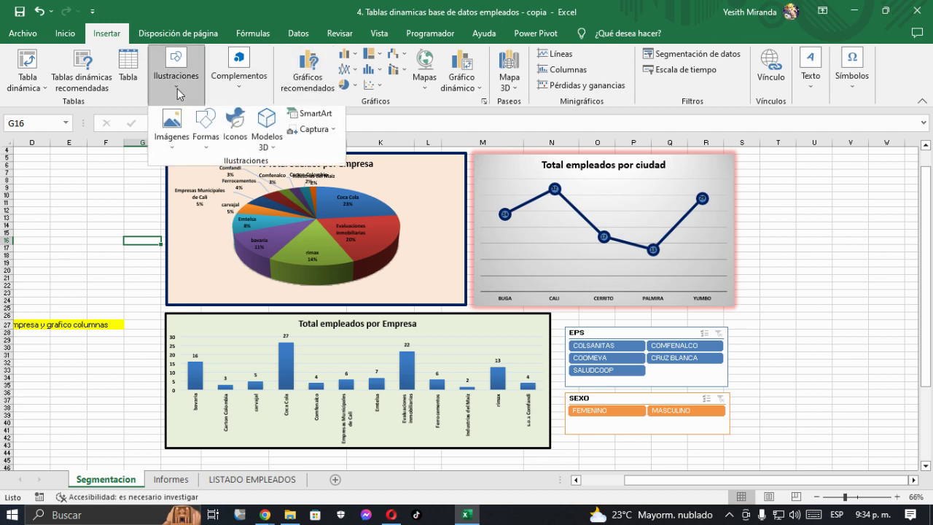
pyautogui.click(208, 150)
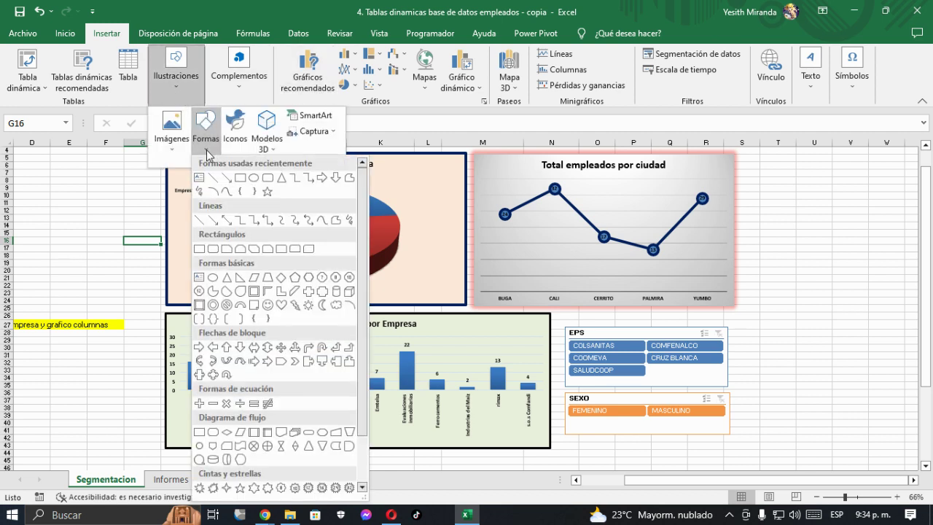
pyautogui.click(234, 178)
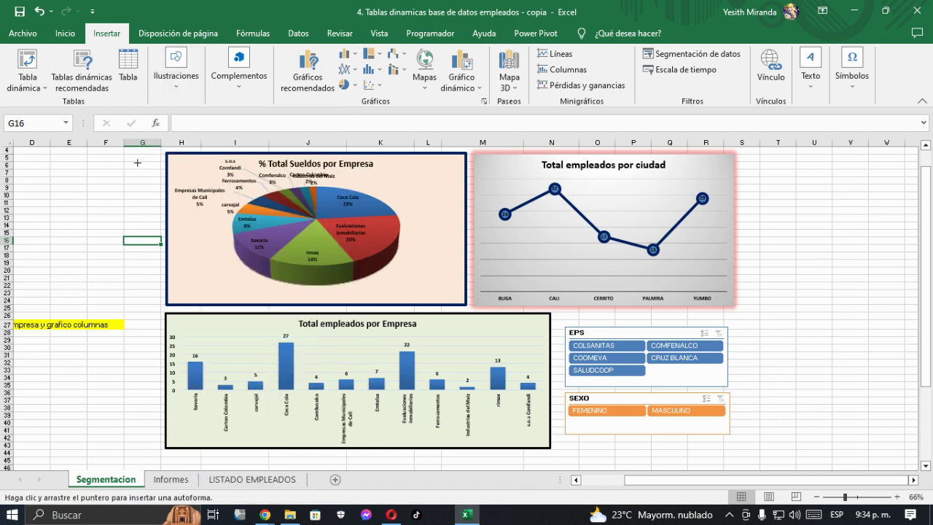
pyautogui.moveTo(120, 151)
pyautogui.mouseDown()
pyautogui.moveTo(397, 248)
pyautogui.moveTo(408, 317)
pyautogui.moveTo(426, 354)
pyautogui.moveTo(410, 344)
pyautogui.mouseUp()
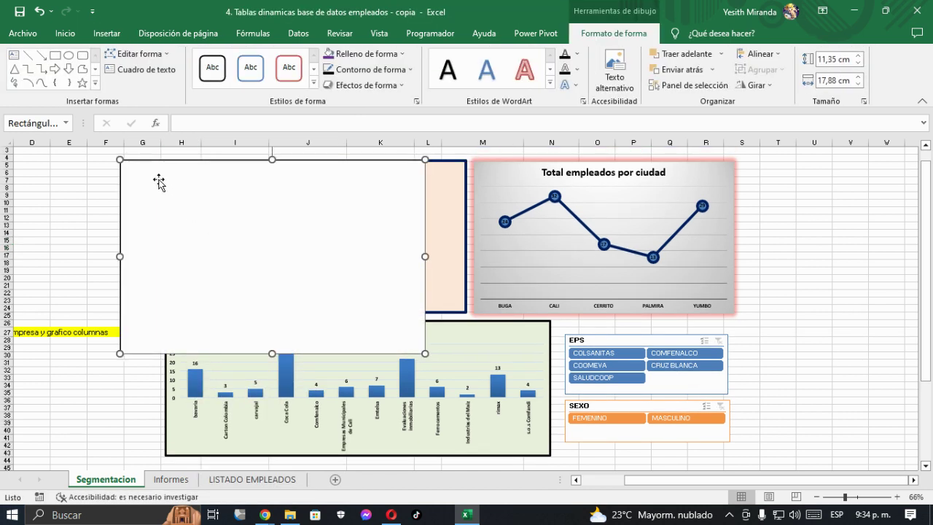
pyautogui.moveTo(144, 166); pyautogui.dragTo(165, 160)
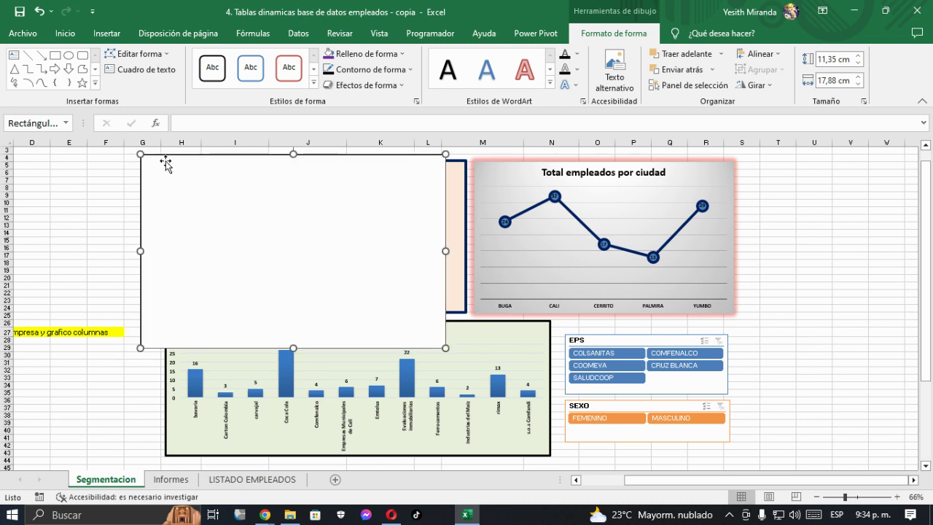
# Apply the solid purple theme style with dark outline to the rectangle and send it behind the charts and slicers.
pyautogui.click(314, 84)
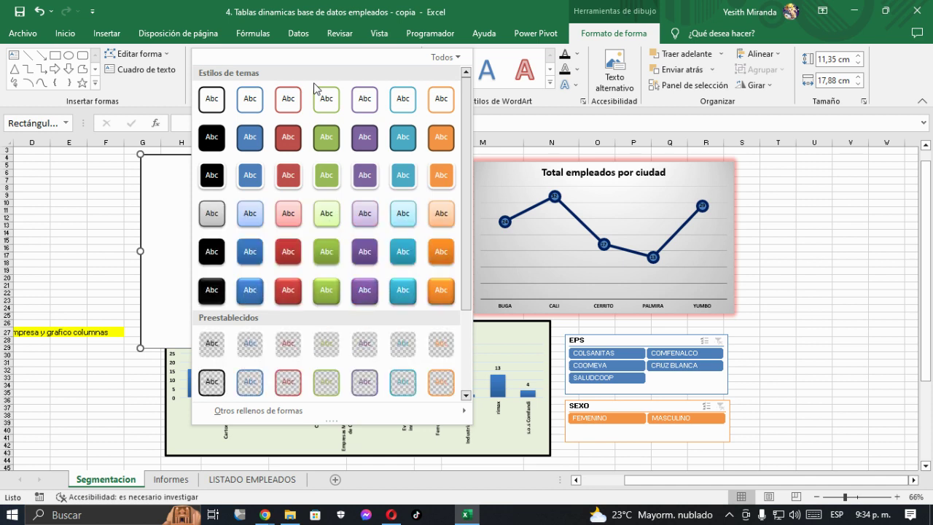
pyautogui.click(365, 137)
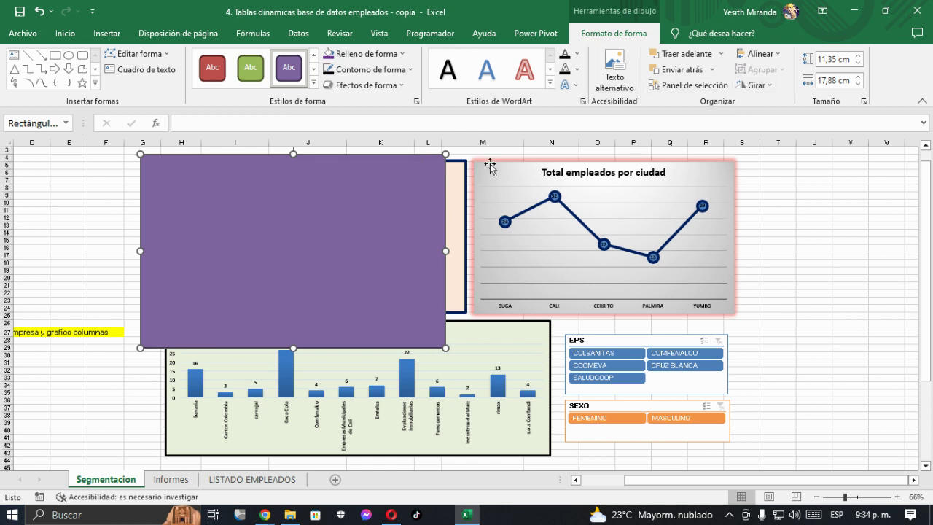
pyautogui.click(714, 70)
pyautogui.click(695, 102)
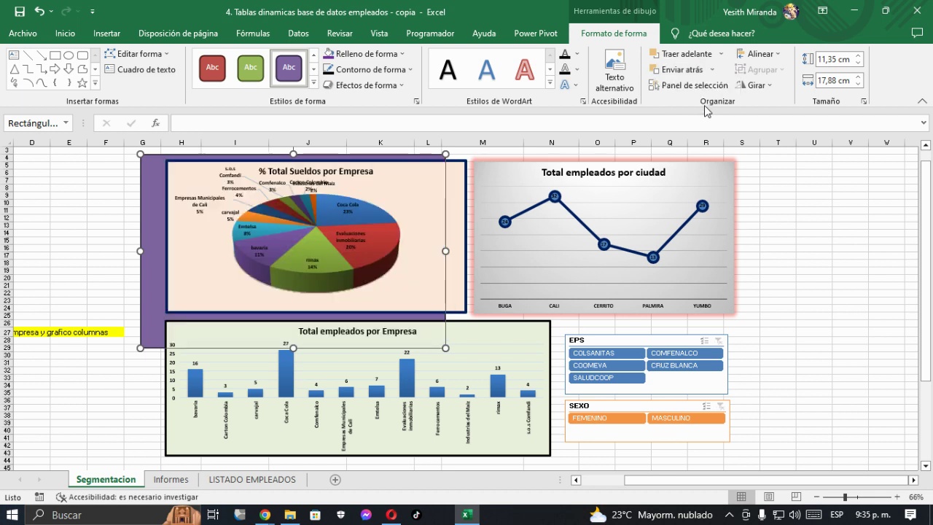
# Reposition and enlarge the purple rectangle to about 34.36 by 18.16 cm so it frames all three charts and both slicers.
pyautogui.moveTo(147, 178); pyautogui.dragTo(164, 179)
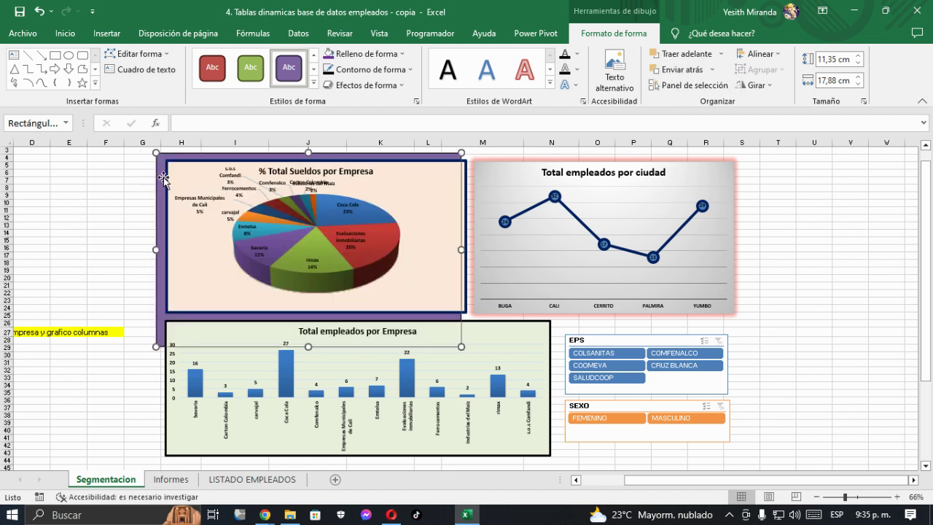
pyautogui.moveTo(461, 249); pyautogui.dragTo(744, 261)
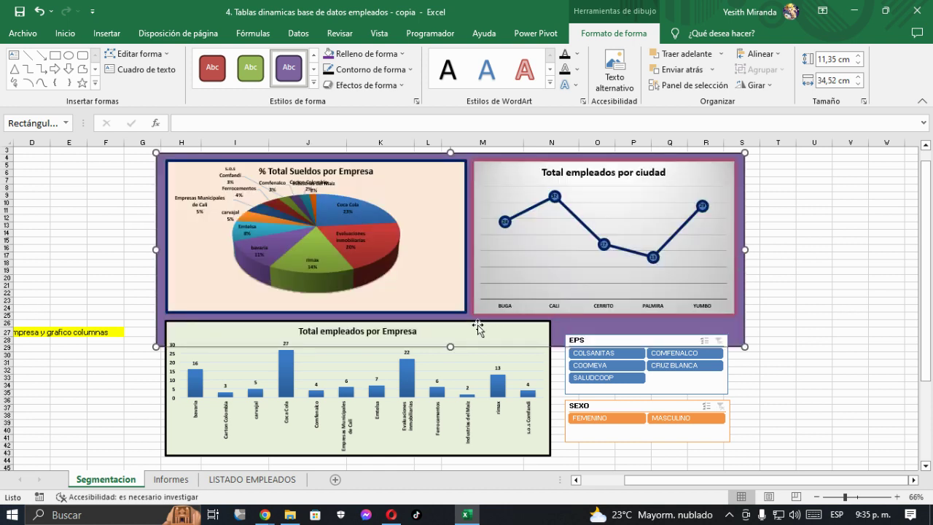
pyautogui.moveTo(447, 347); pyautogui.dragTo(451, 440)
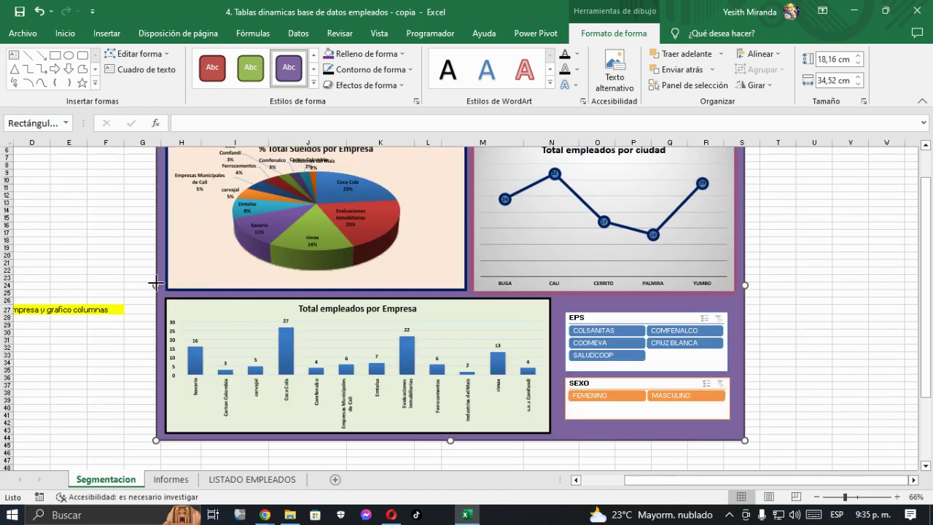
pyautogui.moveTo(156, 282); pyautogui.dragTo(158, 283)
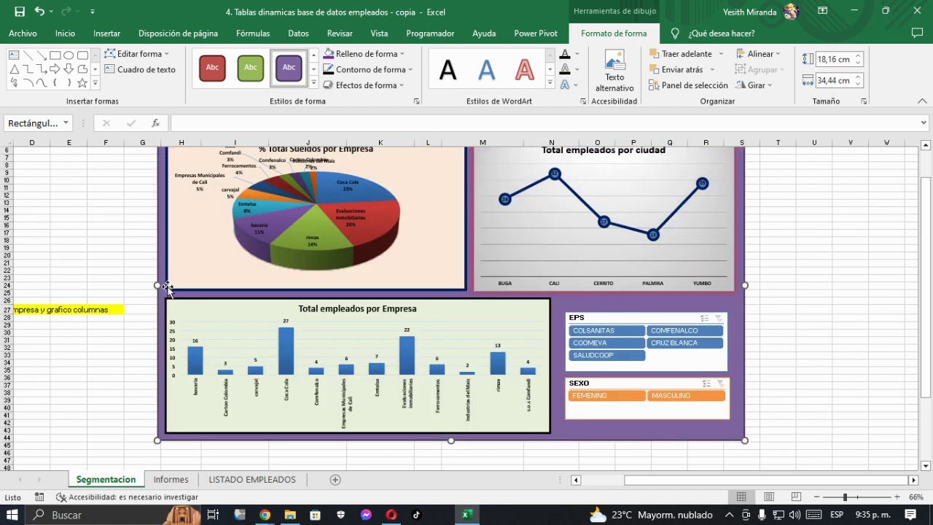
pyautogui.moveTo(743, 285); pyautogui.dragTo(743, 285)
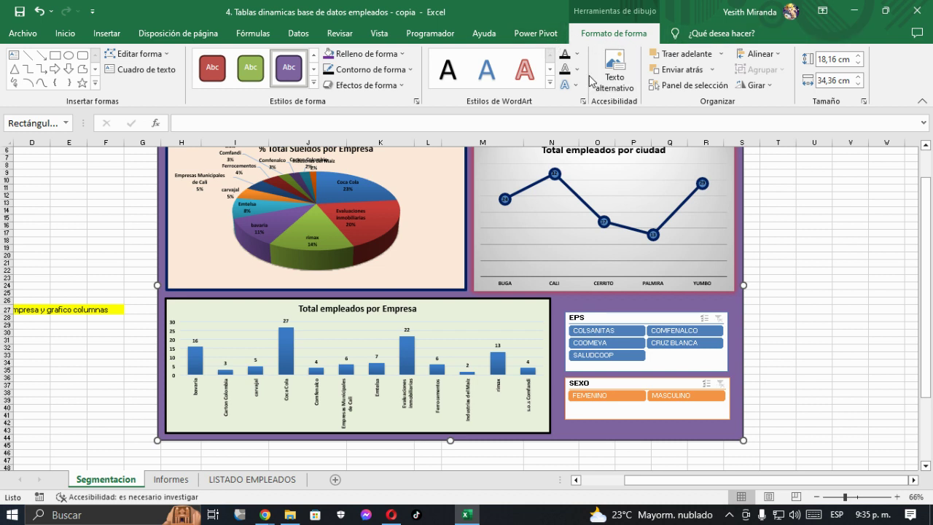
# Give the purple rectangle an automatic black outline with a thickness of 4½ pto.
pyautogui.click(398, 71)
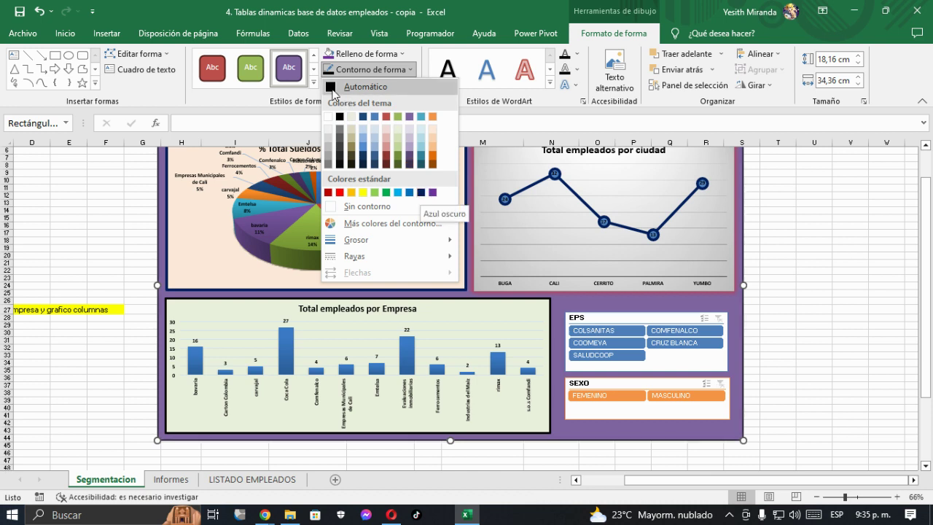
pyautogui.click(332, 88)
pyautogui.click(371, 69)
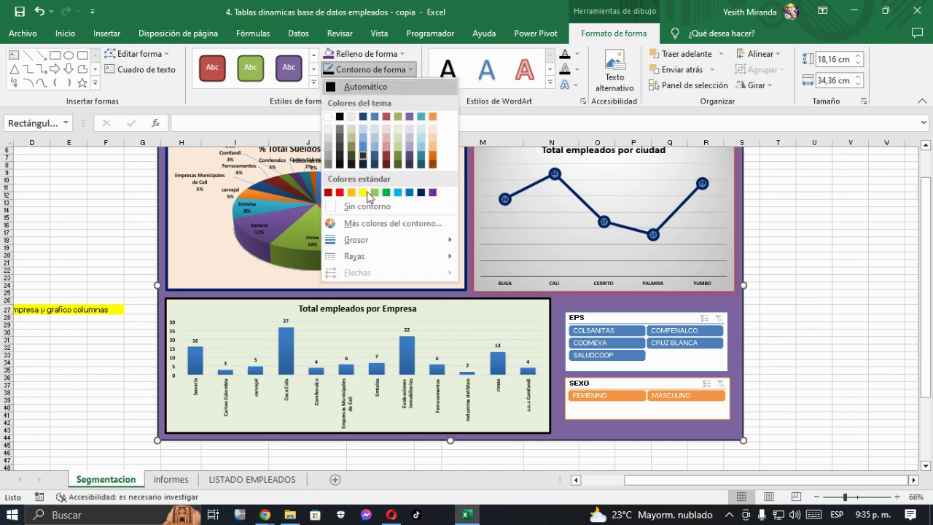
pyautogui.moveTo(383, 243)
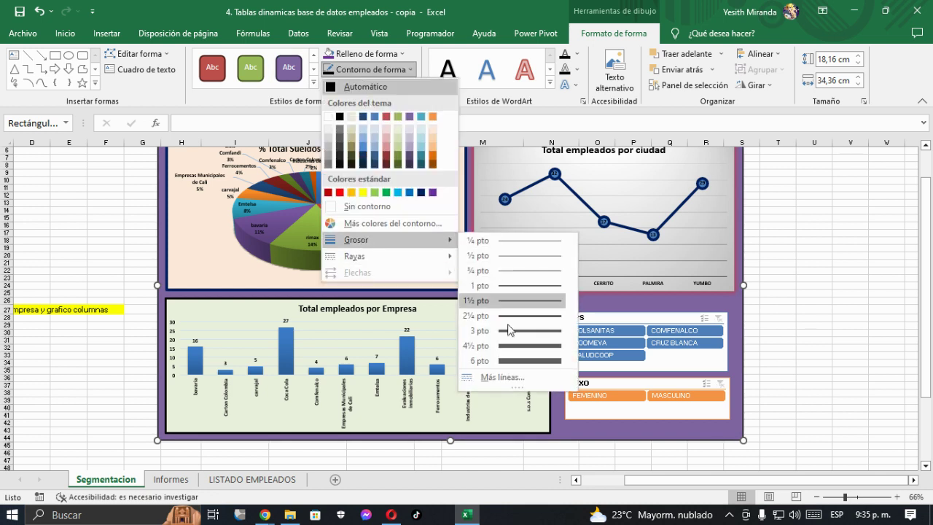
pyautogui.click(514, 347)
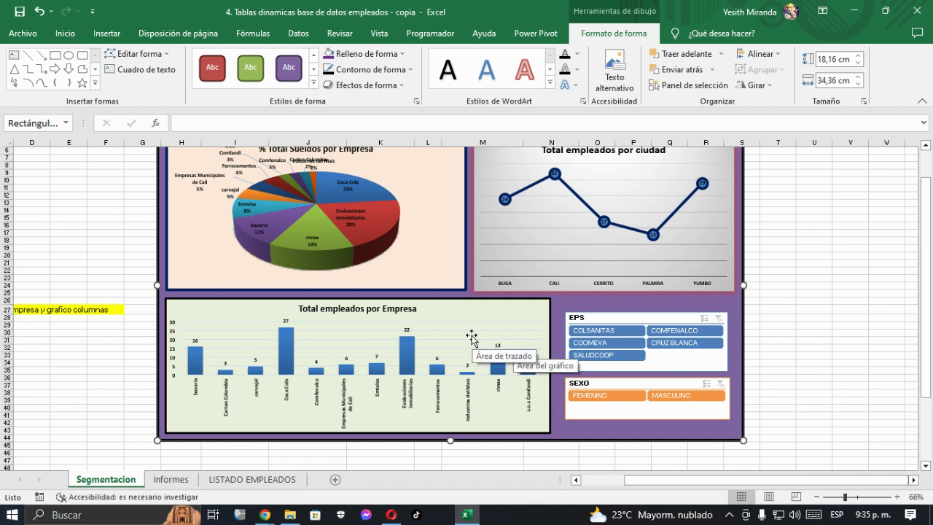
pyautogui.click(114, 218)
pyautogui.scroll(3, 141, 265)
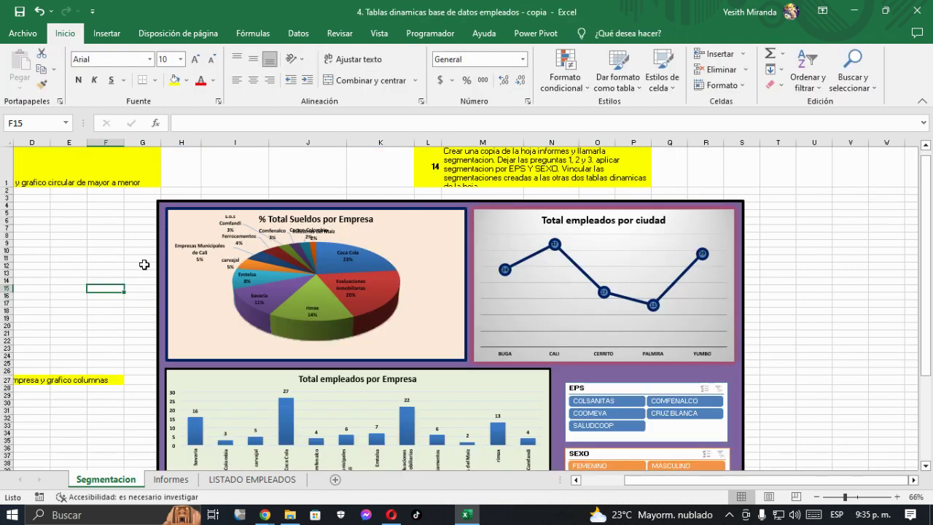
pyautogui.scroll(-1, 145, 265)
pyautogui.scroll(-1, 145, 265)
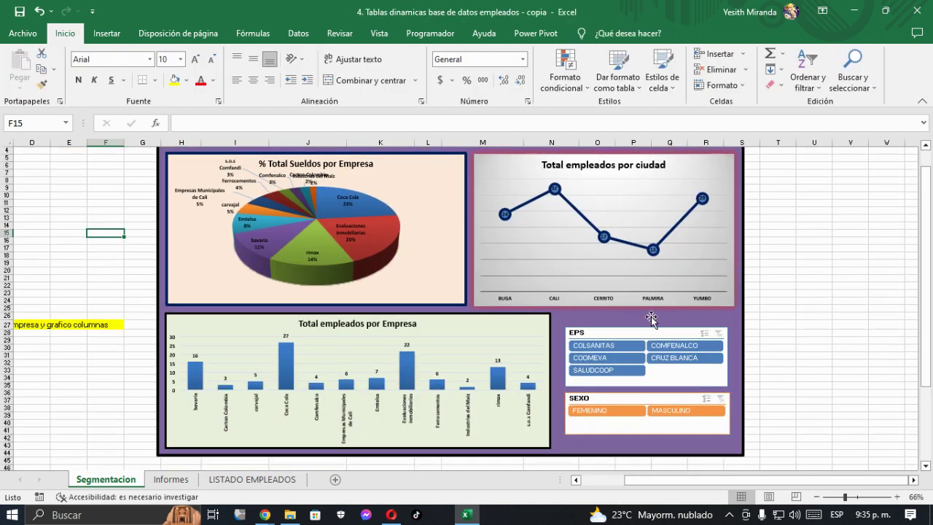
pyautogui.scroll(1, 651, 317)
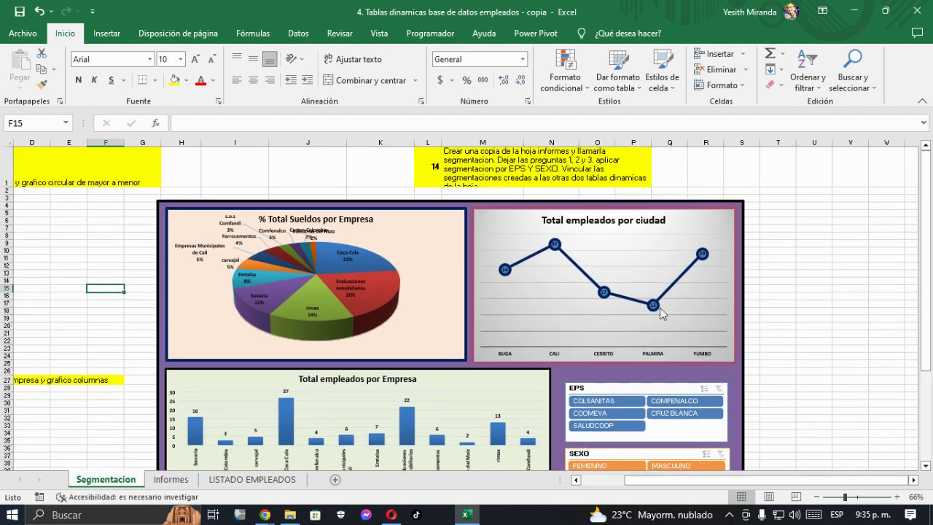
# Select the purple rectangle together with the three charts and the EPS and SEXO slicers, and group them into one object.
pyautogui.click(713, 206)
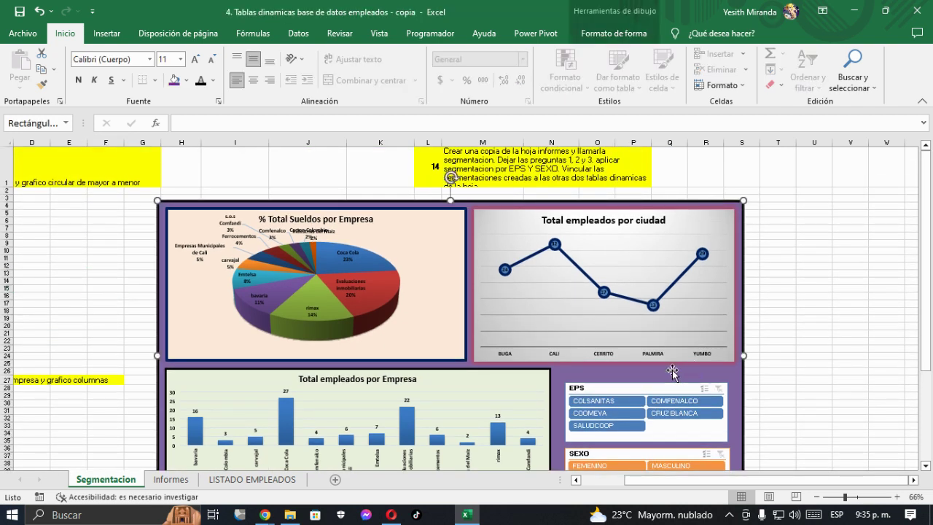
pyautogui.click(450, 219)
pyautogui.keyDown('ctrl'); pyautogui.click(491, 227); pyautogui.keyUp('ctrl')
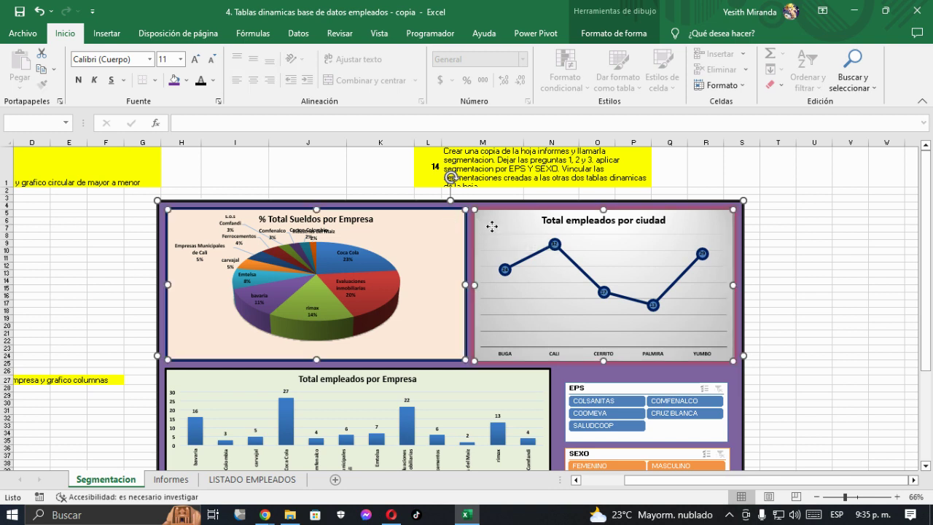
pyautogui.keyDown('ctrl'); pyautogui.click(519, 383); pyautogui.keyUp('ctrl')
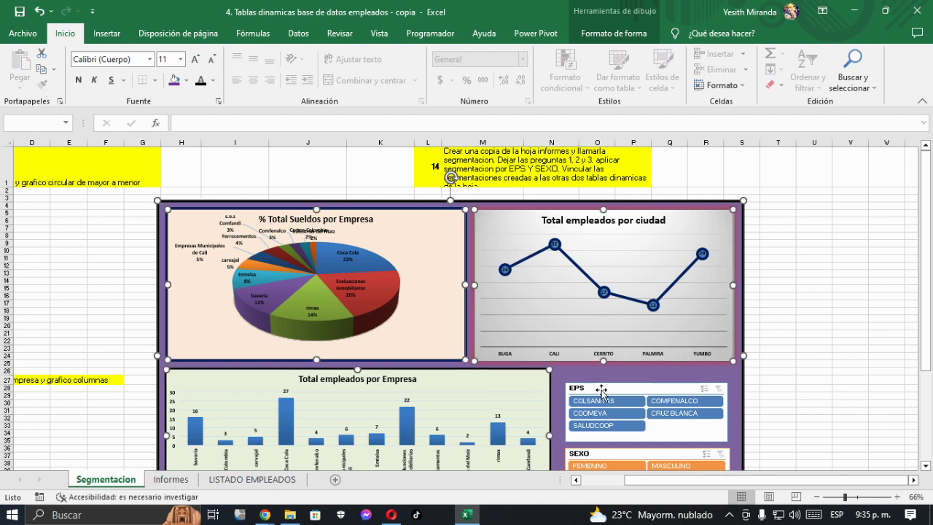
pyautogui.keyDown('ctrl'); pyautogui.click(601, 394); pyautogui.keyUp('ctrl')
pyautogui.scroll(-2, 603, 391)
pyautogui.keyDown('ctrl'); pyautogui.click(614, 376); pyautogui.keyUp('ctrl')
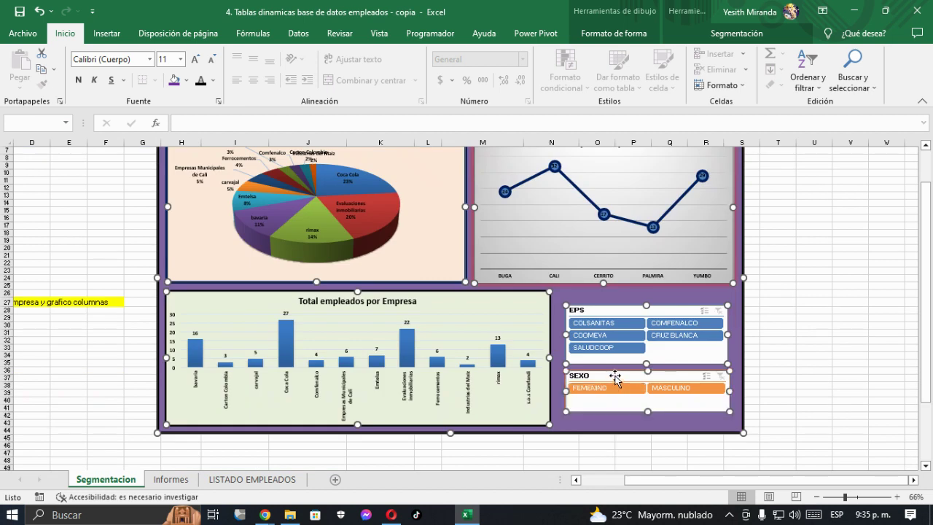
pyautogui.scroll(2, 614, 377)
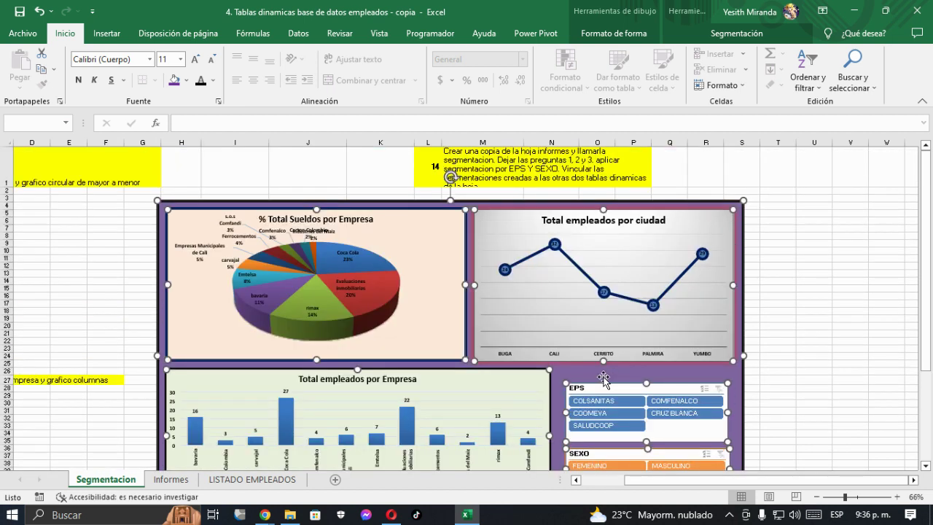
pyautogui.scroll(-2, 464, 285)
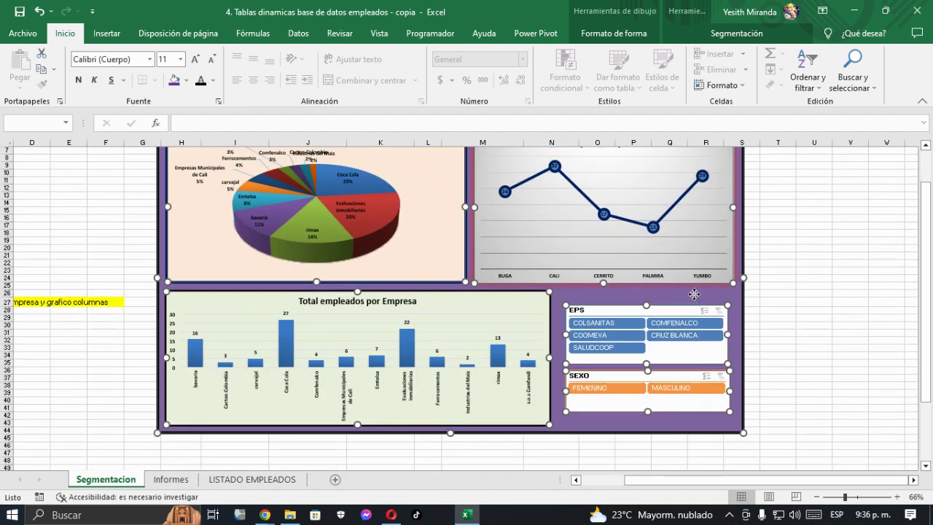
pyautogui.rightClick(693, 294)
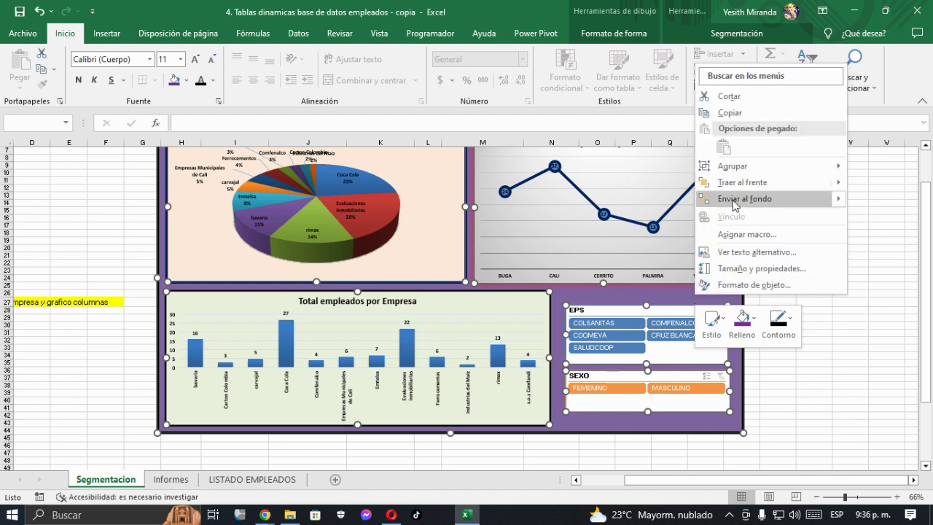
pyautogui.moveTo(732, 168)
pyautogui.click(878, 171)
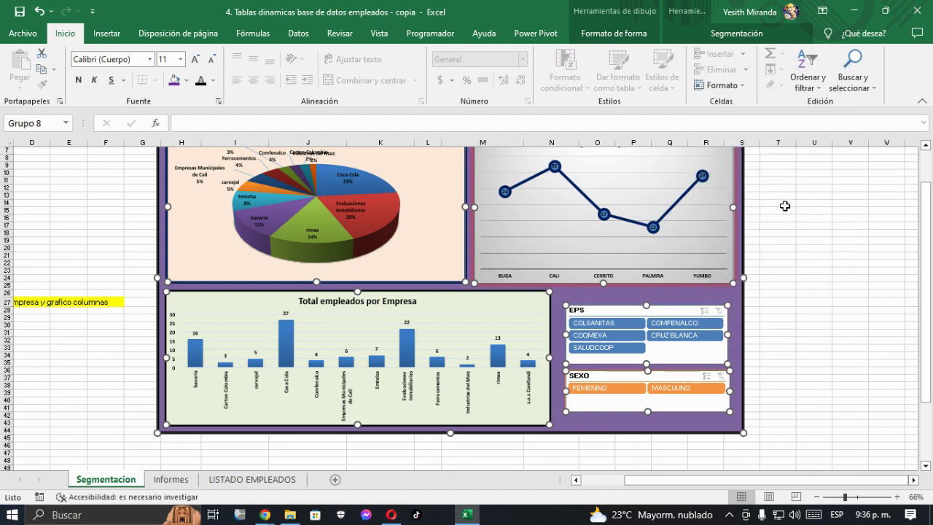
# Move the grouped dashboard slightly left so its left edge lies in column G, keeping it below the question 14 text.
pyautogui.moveTo(152, 293)
pyautogui.mouseDown()
pyautogui.moveTo(208, 299)
pyautogui.moveTo(134, 296)
pyautogui.mouseUp()
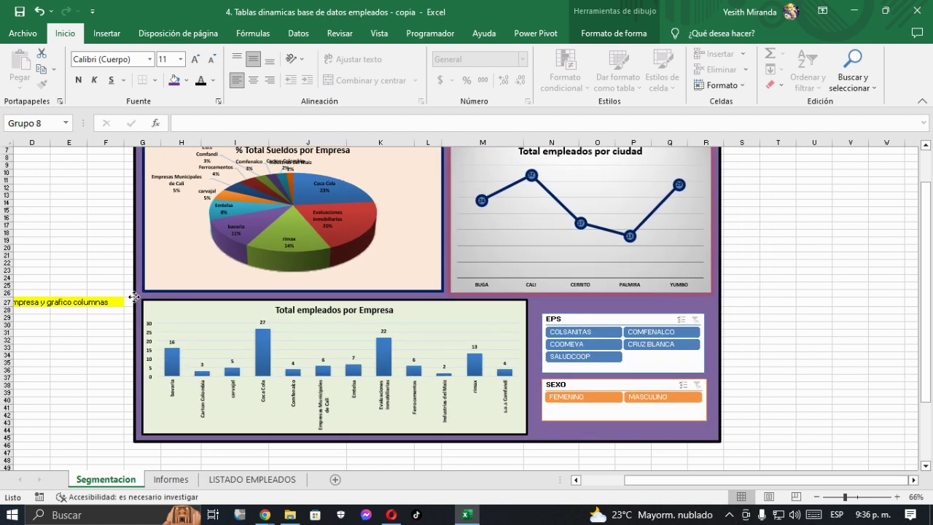
pyautogui.scroll(2, 202, 374)
pyautogui.scroll(-1, 201, 374)
pyautogui.scroll(1, 202, 373)
pyautogui.moveTo(317, 210)
pyautogui.mouseDown()
pyautogui.moveTo(324, 213)
pyautogui.moveTo(319, 193)
pyautogui.mouseUp()
pyautogui.click(83, 233)
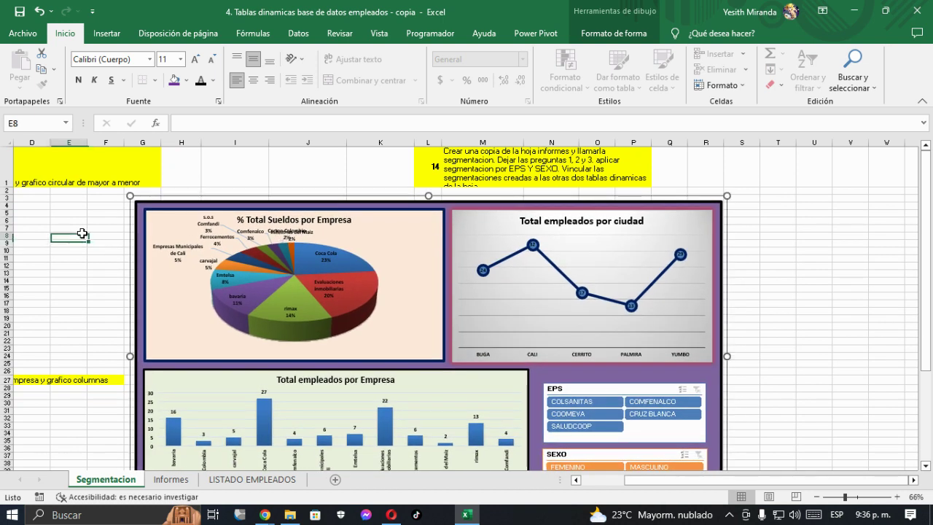
# Test the EPS slicer by filtering the dashboard to COLSANITAS, and clear the EPS filter.
pyautogui.scroll(-1, 125, 340)
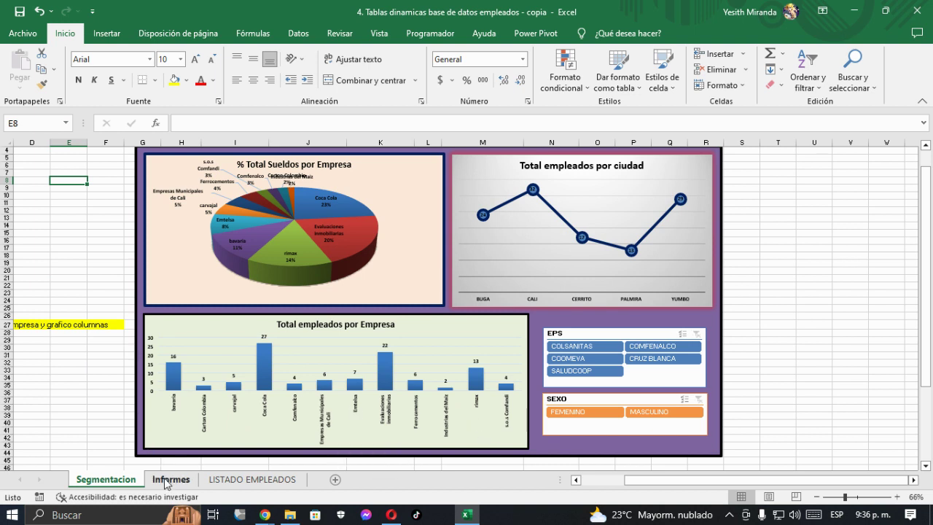
pyautogui.click(563, 348)
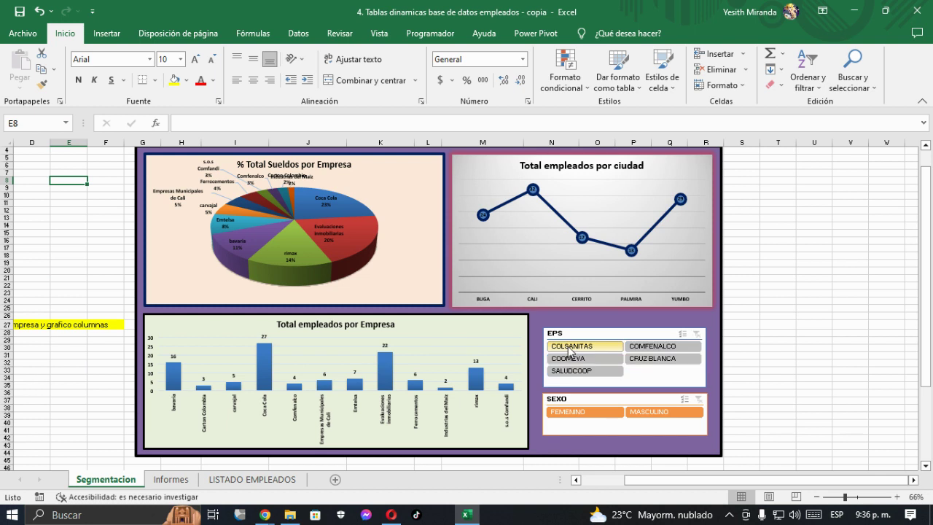
pyautogui.keyDown('ctrl'); pyautogui.click(573, 362); pyautogui.keyUp('ctrl')
pyautogui.click(575, 362)
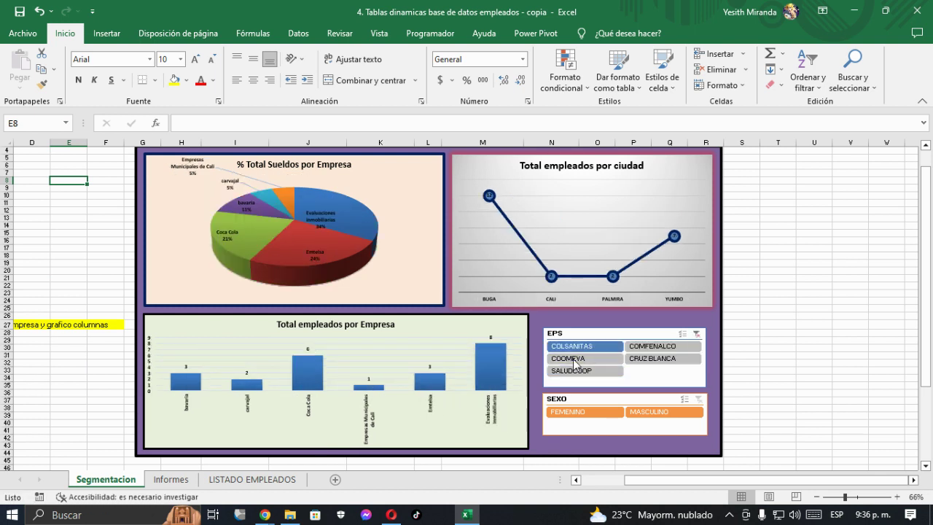
pyautogui.click(697, 335)
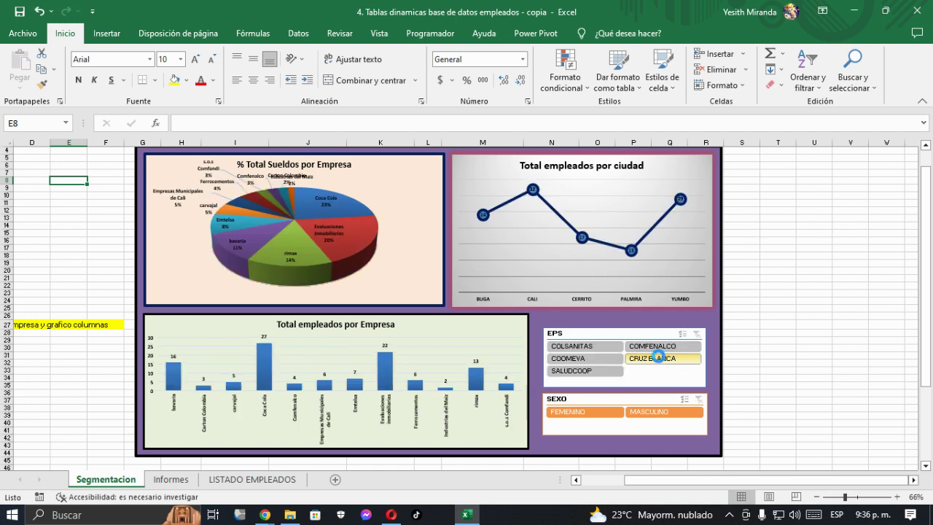
# Filter the dashboard to CRUZ BLANCA with FEMENINO and MASCULINO in turn, and clear both the EPS and SEXO filters.
pyautogui.click(658, 357)
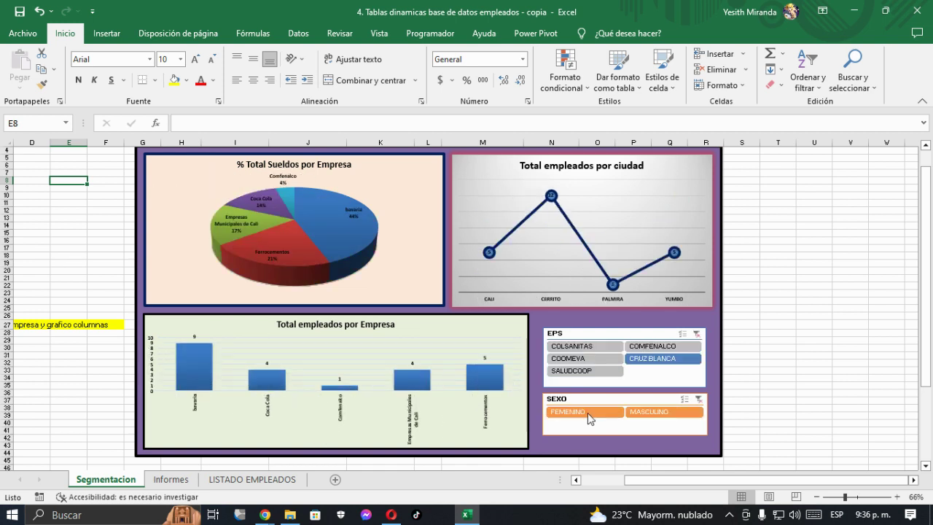
pyautogui.click(587, 412)
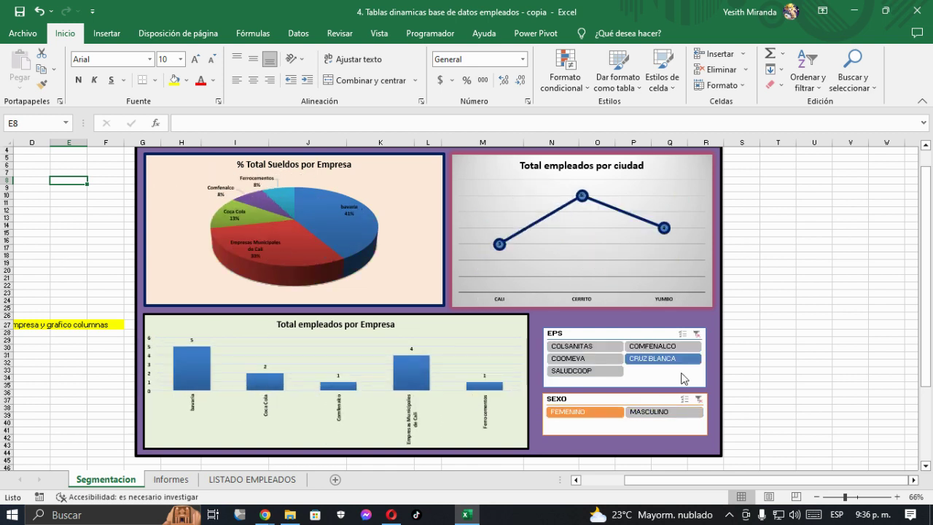
pyautogui.click(660, 412)
pyautogui.click(697, 333)
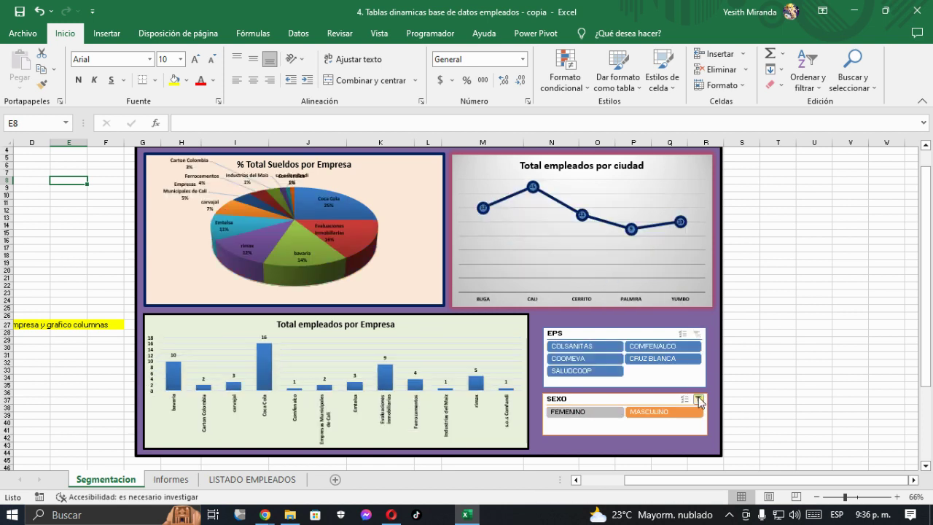
pyautogui.click(698, 400)
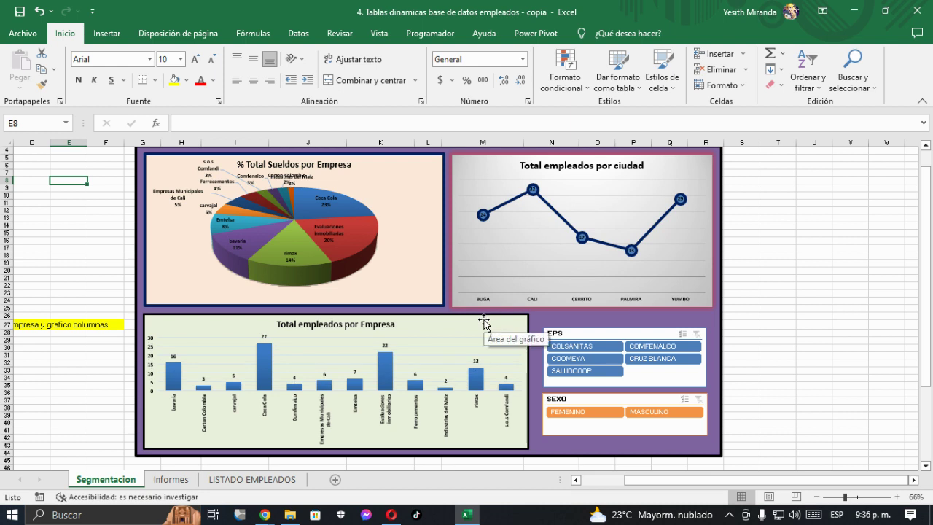
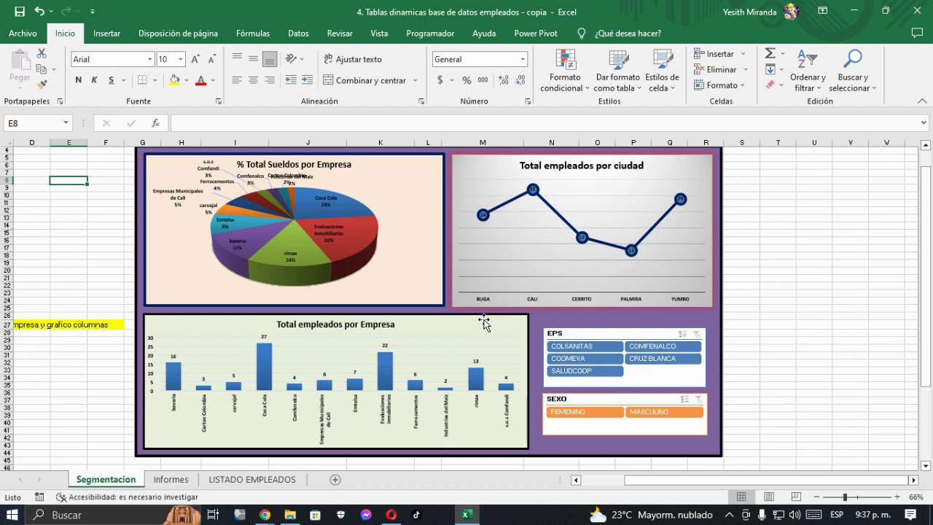
# On the LISTADO EMPLEADOS sheet, fill the question 15 row from A22 to E22 with yellow.
pyautogui.click(83, 258)
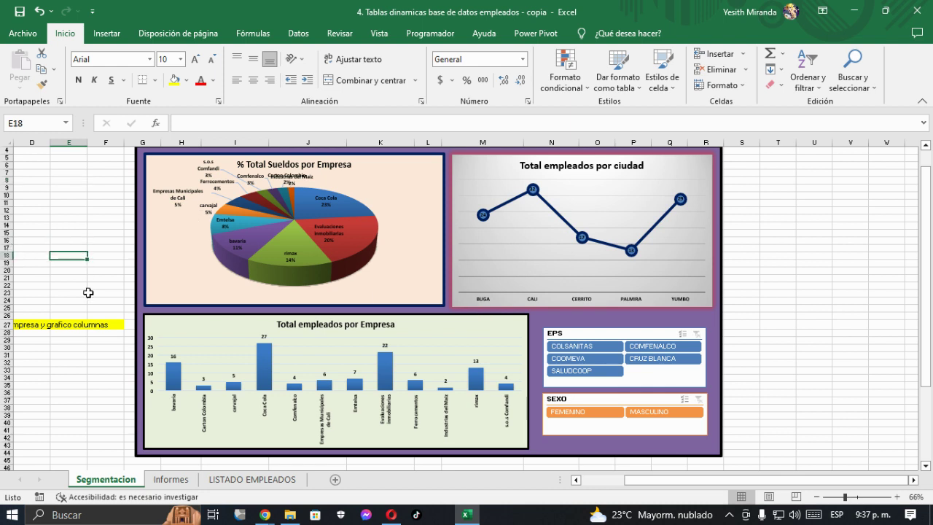
pyautogui.click(175, 485)
pyautogui.click(251, 479)
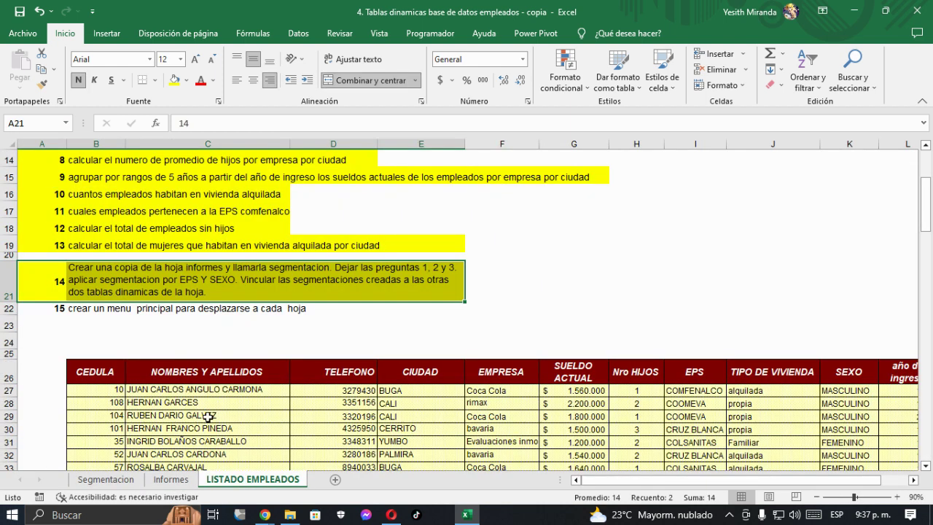
pyautogui.scroll(-4, 208, 416)
pyautogui.scroll(2, 61, 298)
pyautogui.moveTo(20, 202); pyautogui.dragTo(434, 211)
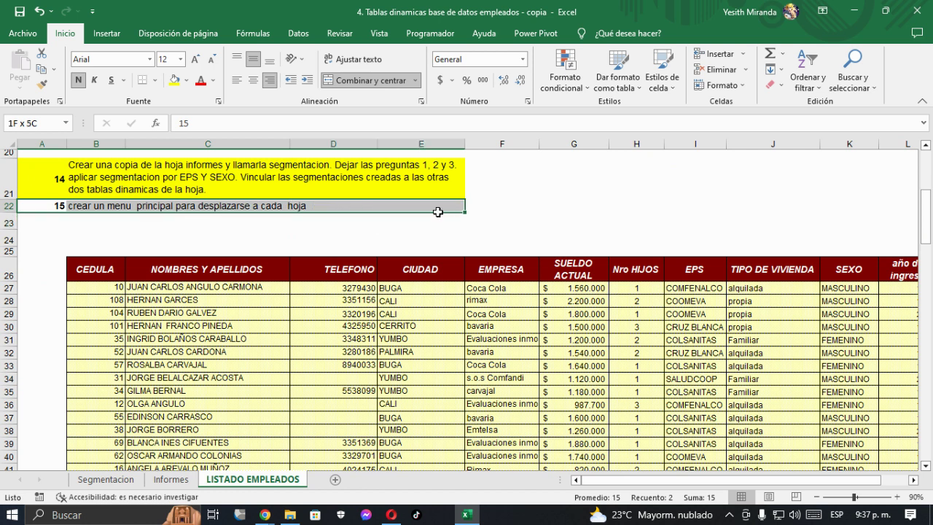
pyautogui.click(174, 80)
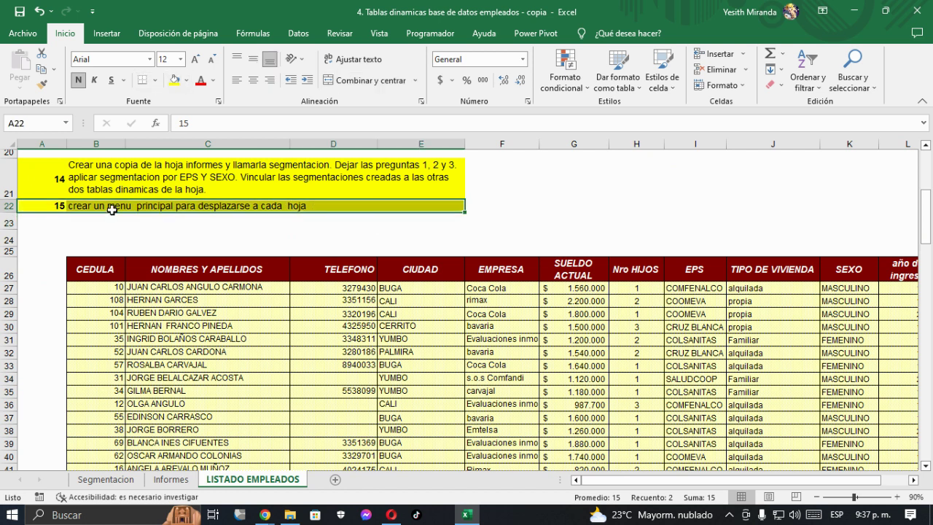
pyautogui.click(86, 221)
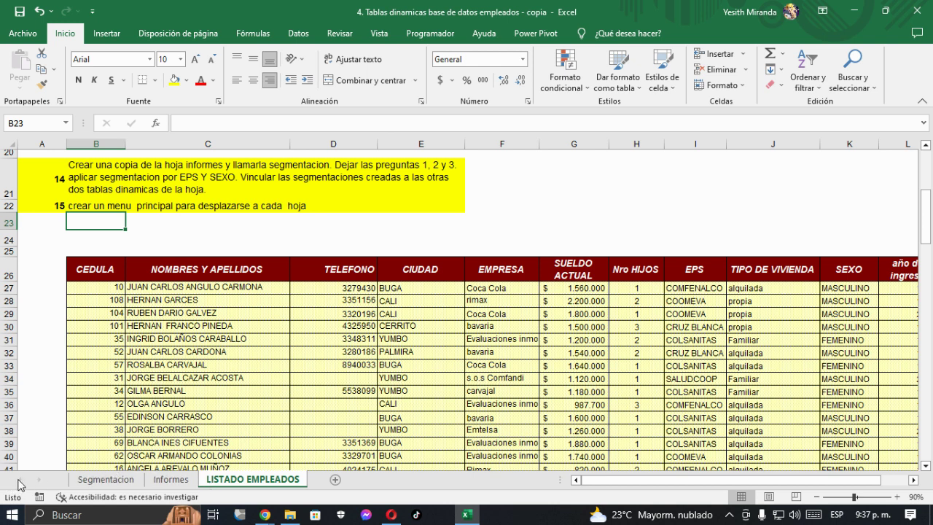
pyautogui.click(167, 479)
pyautogui.click(248, 480)
pyautogui.click(173, 481)
pyautogui.click(252, 480)
# Add a new sheet, place it before the Segmentacion sheet, and rename it Menu.
pyautogui.click(336, 479)
pyautogui.moveTo(204, 484); pyautogui.dragTo(86, 481)
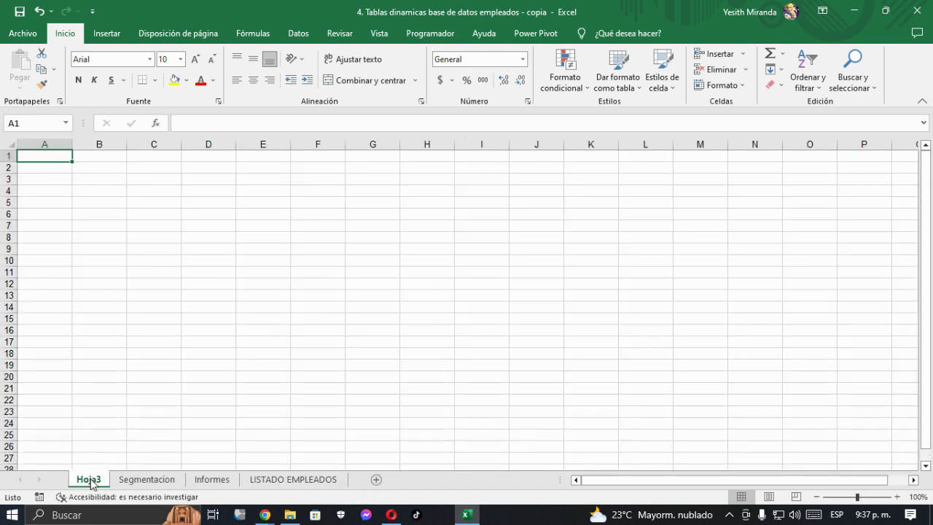
pyautogui.rightClick(91, 484)
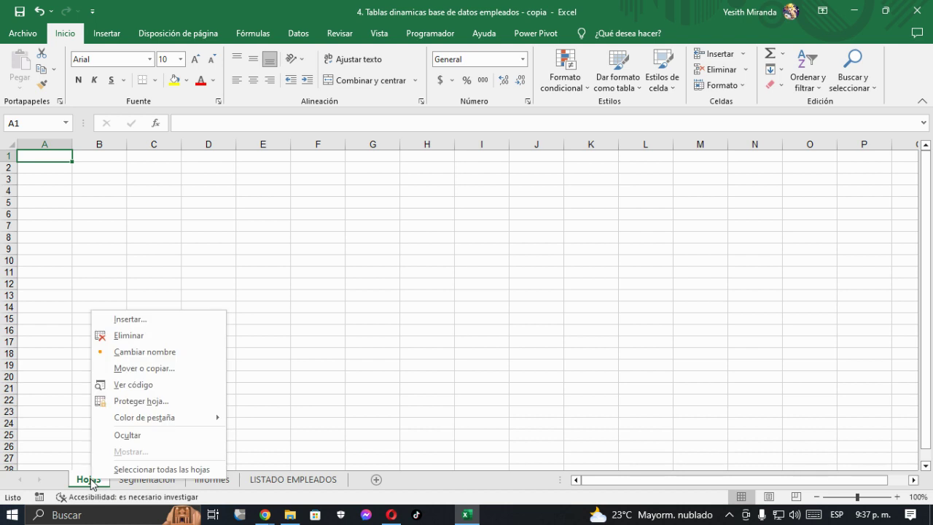
pyautogui.click(134, 368)
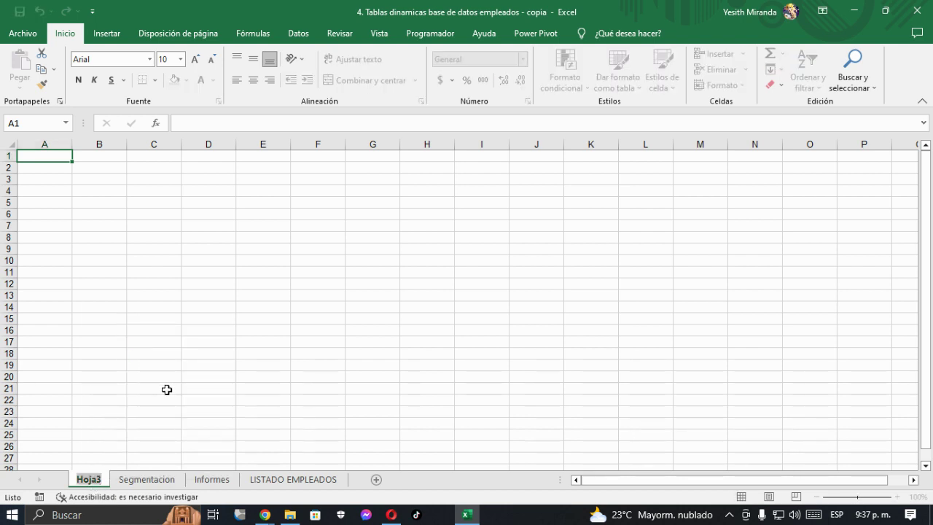
pyautogui.write('Menu')
pyautogui.press('Return')
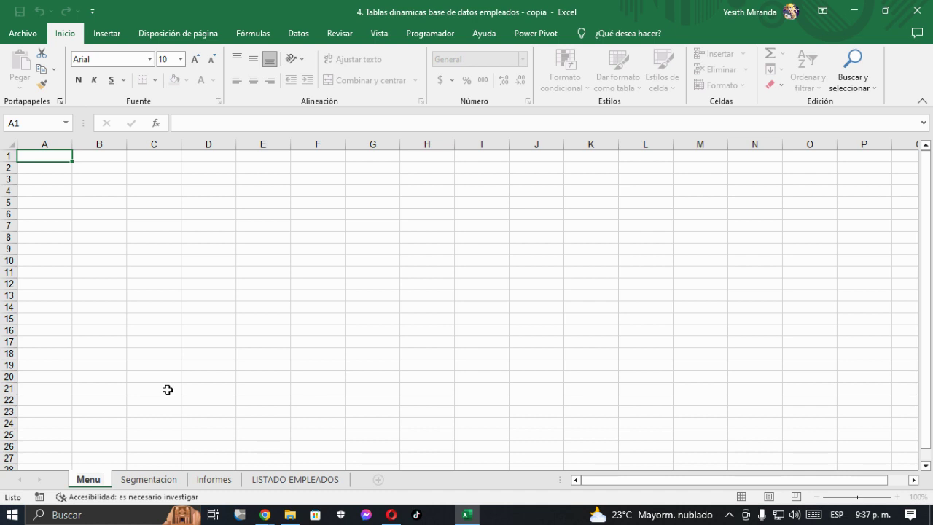
# Complete the new sheet's name as Menu Principal and enter the title MENU PRINCIPAL in cell C3.
pyautogui.write('Principal')
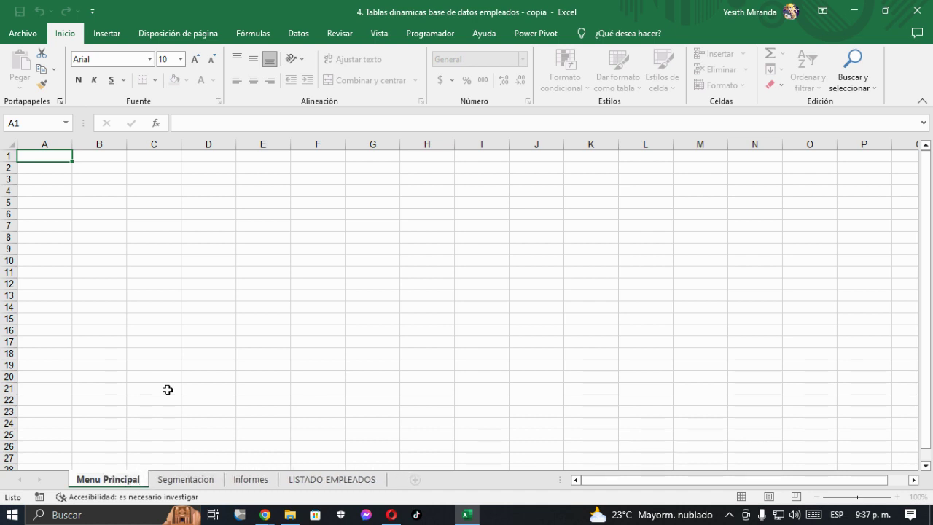
pyautogui.press('Return')
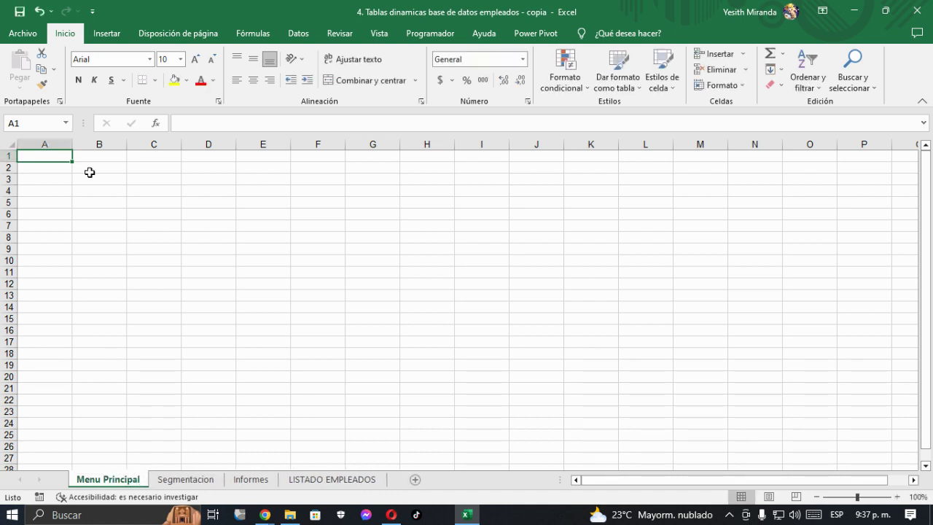
pyautogui.click(119, 178)
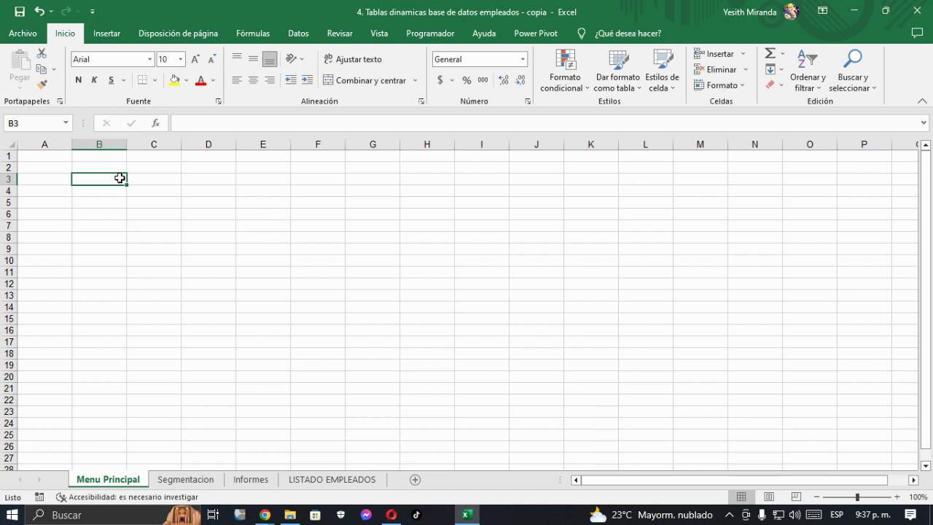
pyautogui.click(149, 182)
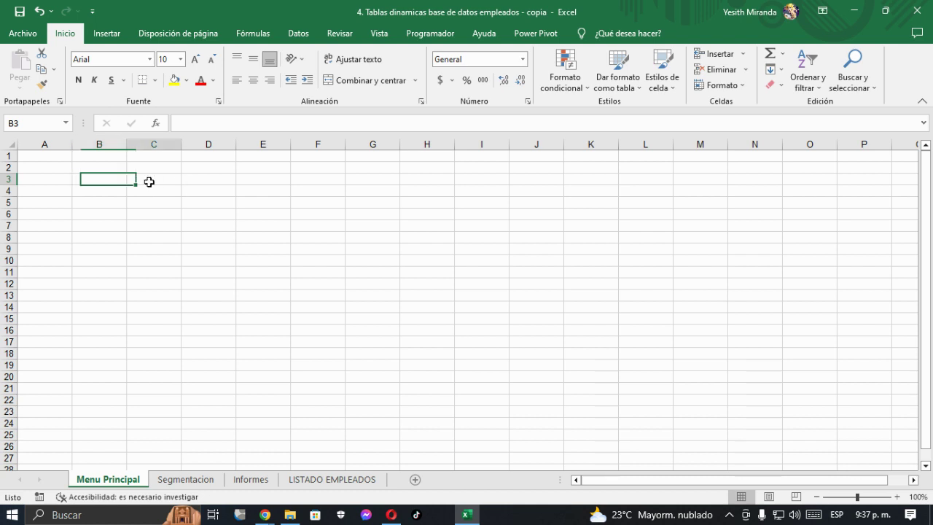
pyautogui.write('MENU PRINCI')
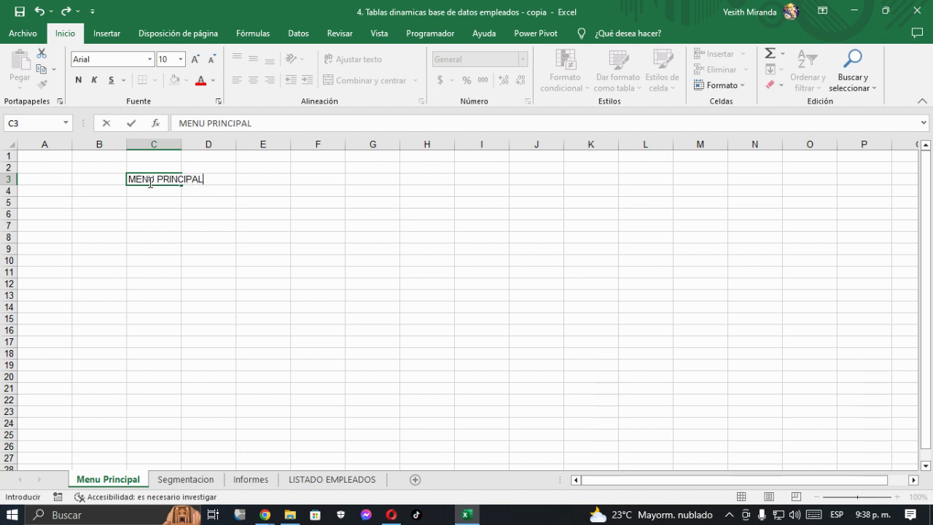
pyautogui.write('PAL')
pyautogui.press('Return')
# Merge and center the title across C3:F3 and format it in bold Arial Black at size 11.
pyautogui.moveTo(145, 181); pyautogui.dragTo(292, 178)
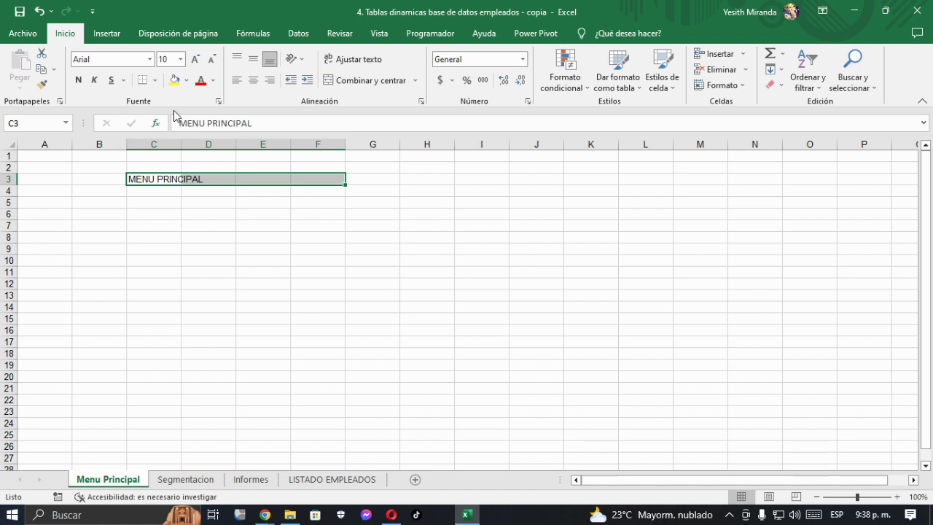
pyautogui.click(349, 80)
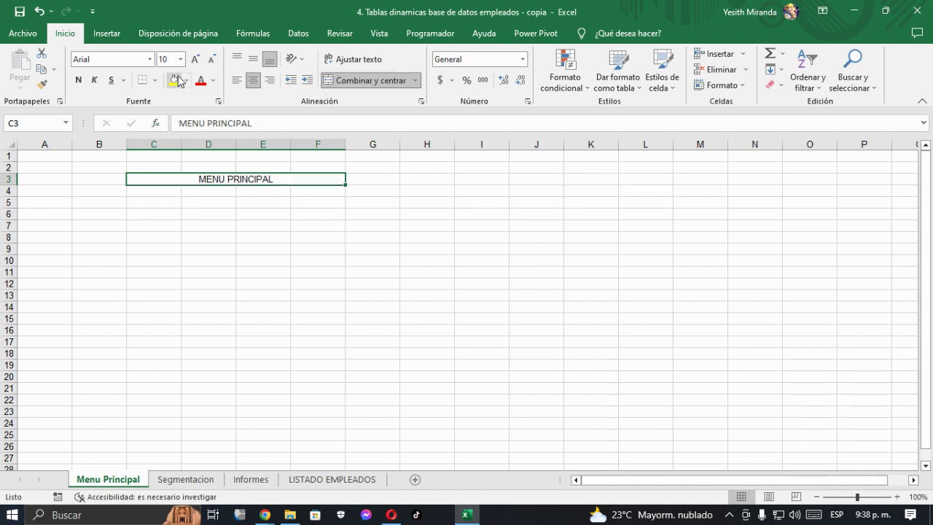
pyautogui.click(195, 60)
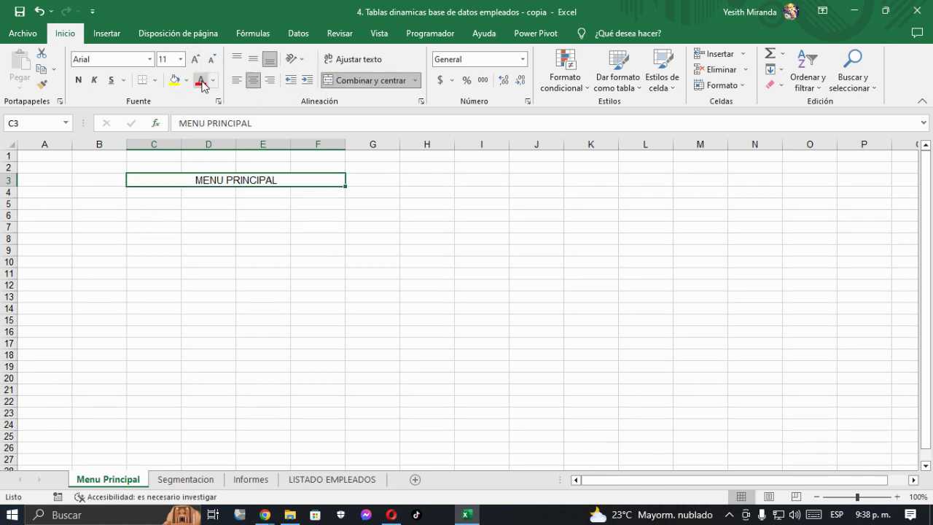
pyautogui.click(78, 81)
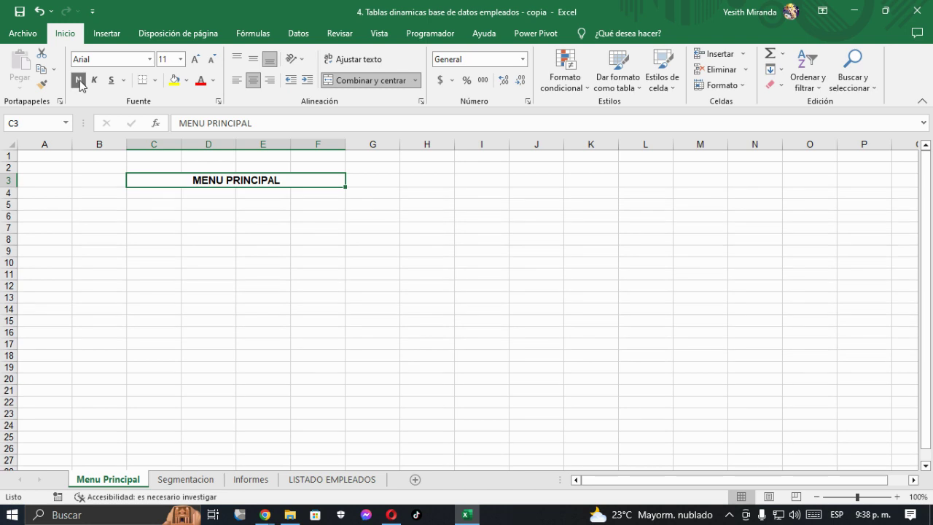
pyautogui.click(149, 59)
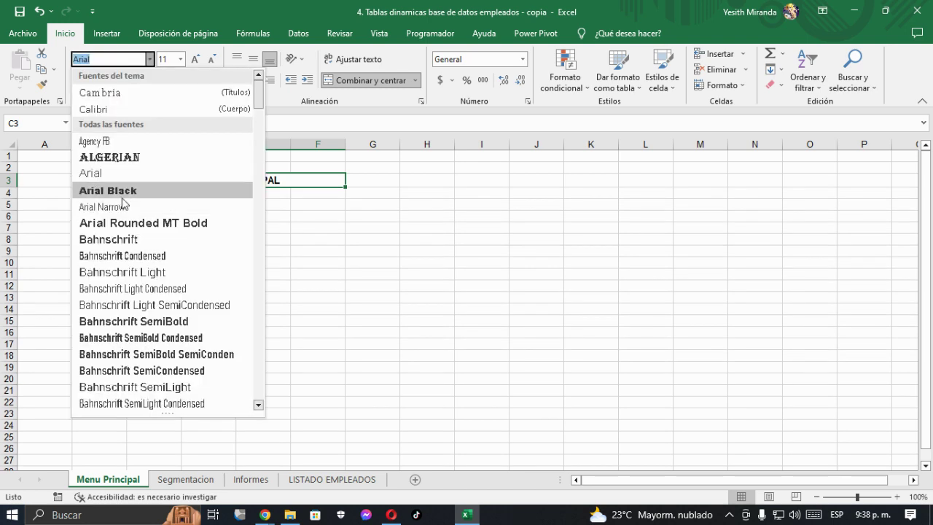
pyautogui.click(121, 191)
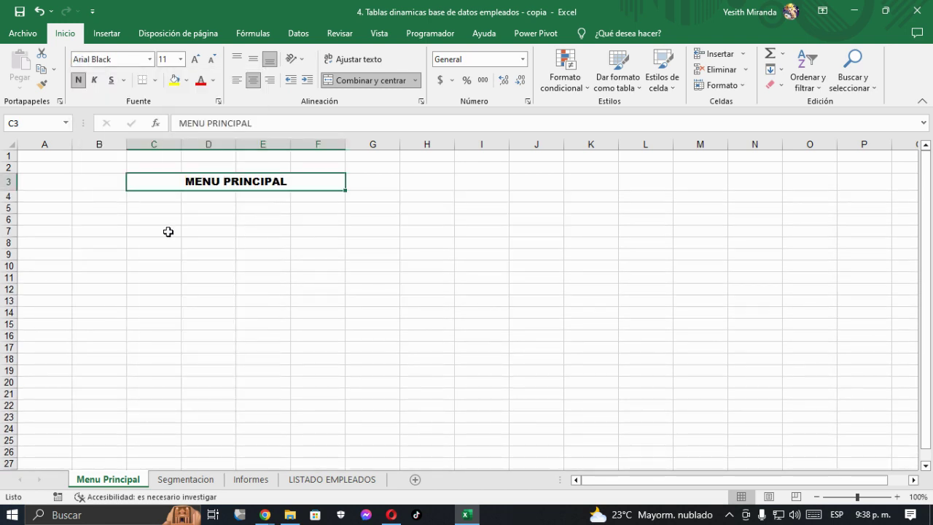
# Fill the merged title cell with light green and give it a thick outside border.
pyautogui.click(895, 497)
pyautogui.click(895, 497)
pyautogui.click(895, 497)
pyautogui.click(896, 497)
pyautogui.click(895, 496)
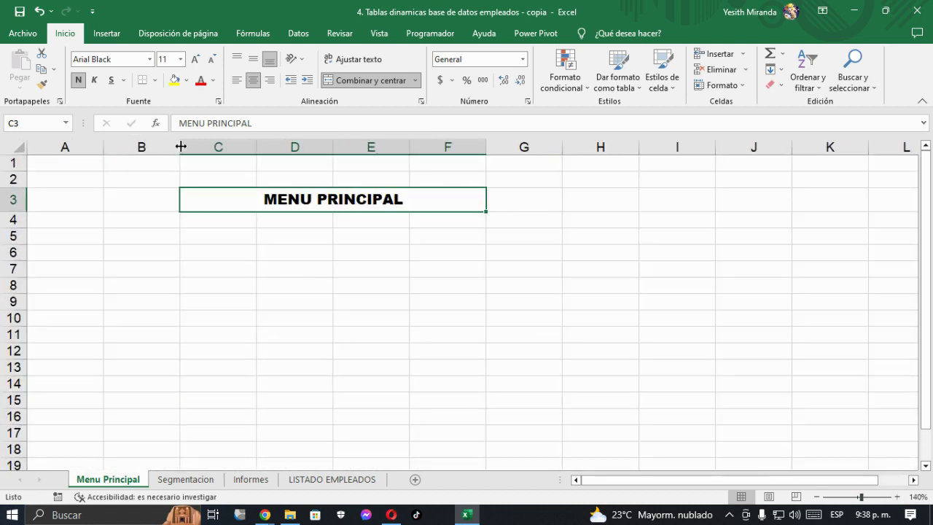
pyautogui.click(186, 80)
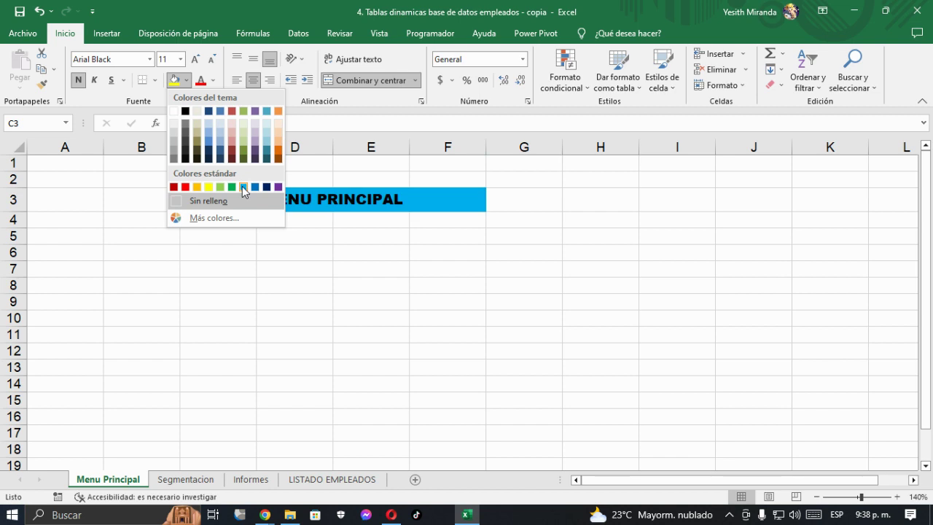
pyautogui.click(244, 136)
pyautogui.click(155, 82)
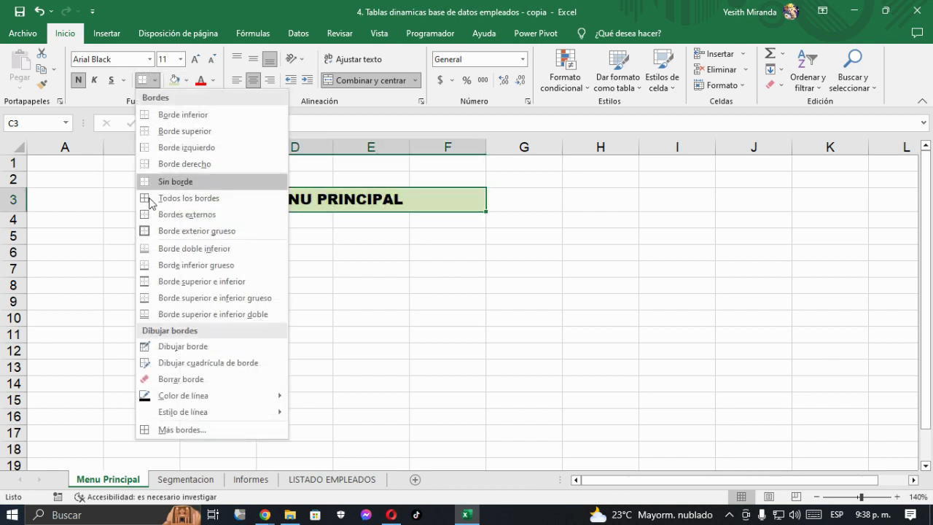
pyautogui.click(160, 233)
# Fill the range C4:F13 below the title with light blue and outline it with a thick outside border.
pyautogui.moveTo(190, 221); pyautogui.dragTo(457, 372)
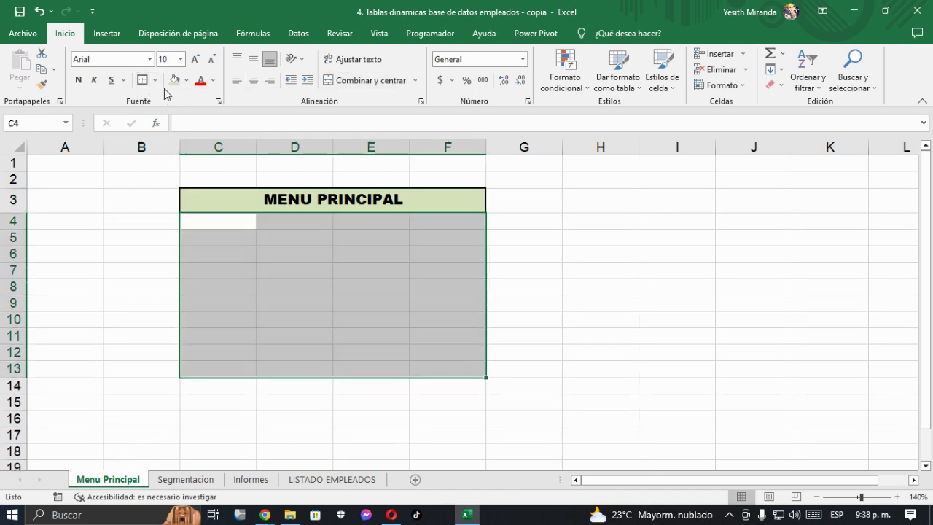
pyautogui.click(188, 82)
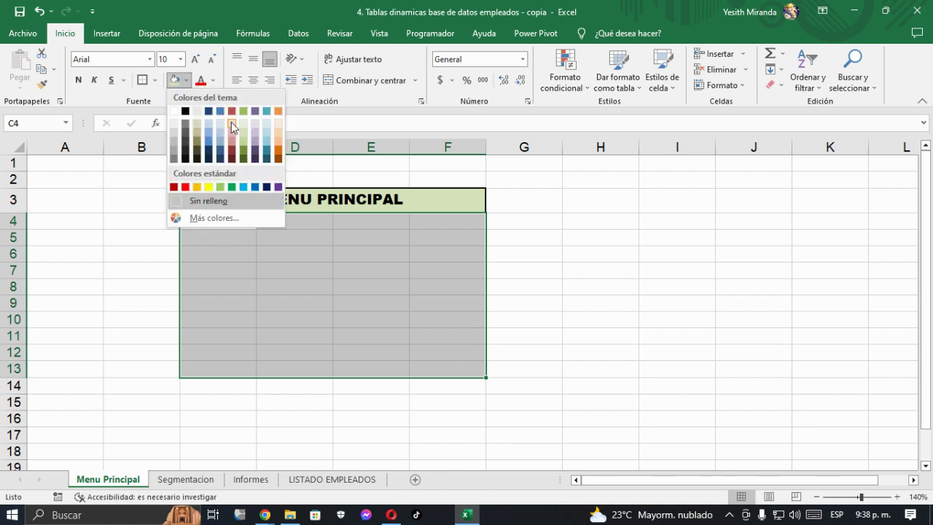
pyautogui.click(267, 131)
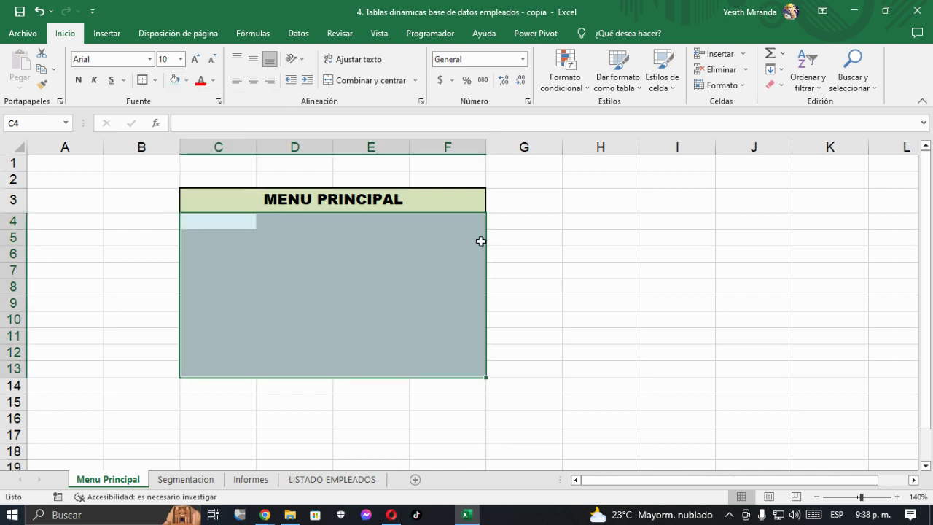
pyautogui.click(510, 205)
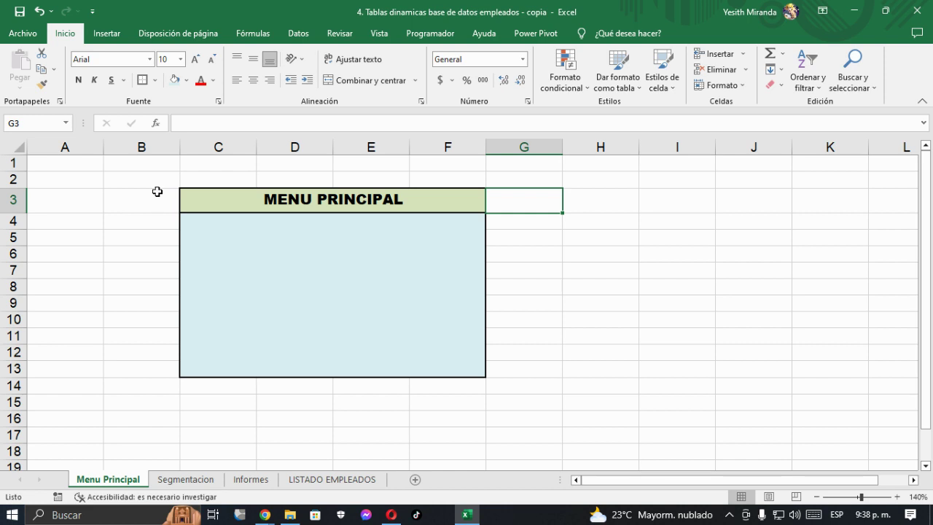
# Fill B3:B14 and C14:F14 with dark blue to form a shadow along the menu panel's edges.
pyautogui.moveTo(156, 196); pyautogui.dragTo(163, 386)
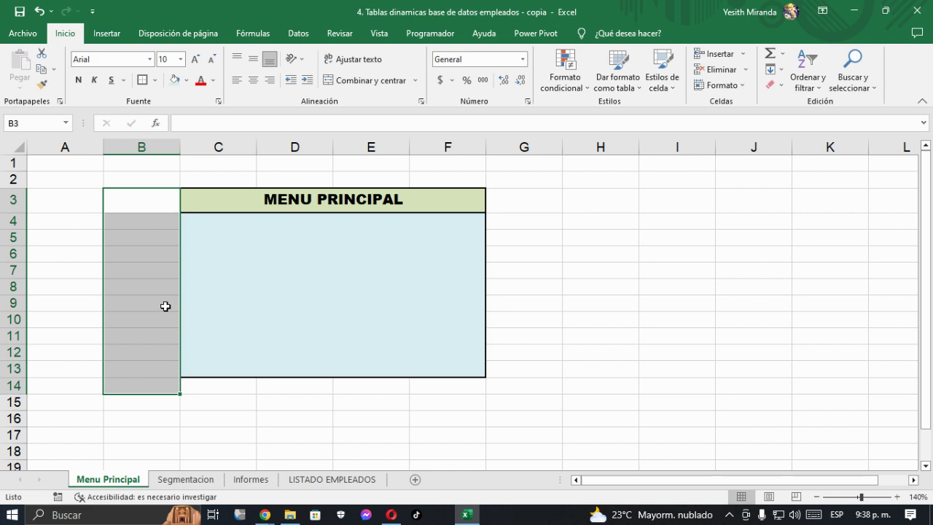
pyautogui.click(186, 80)
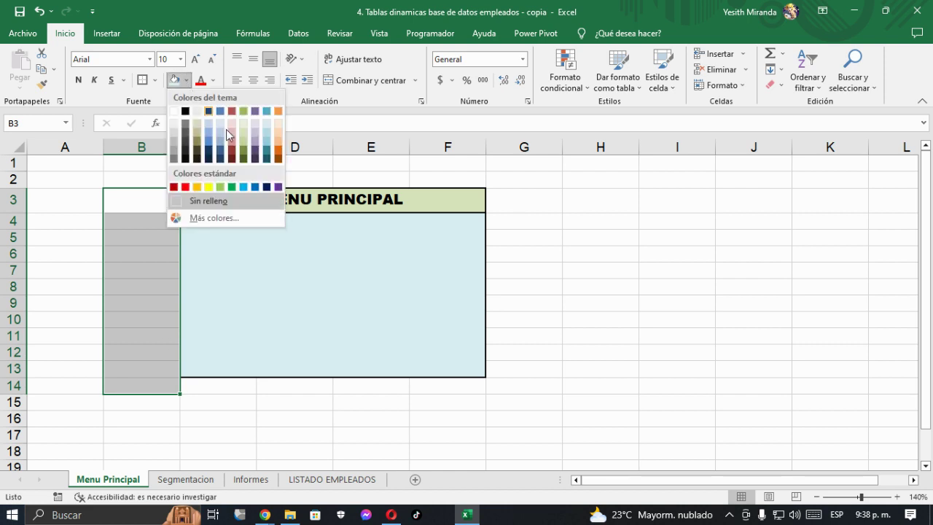
pyautogui.click(267, 187)
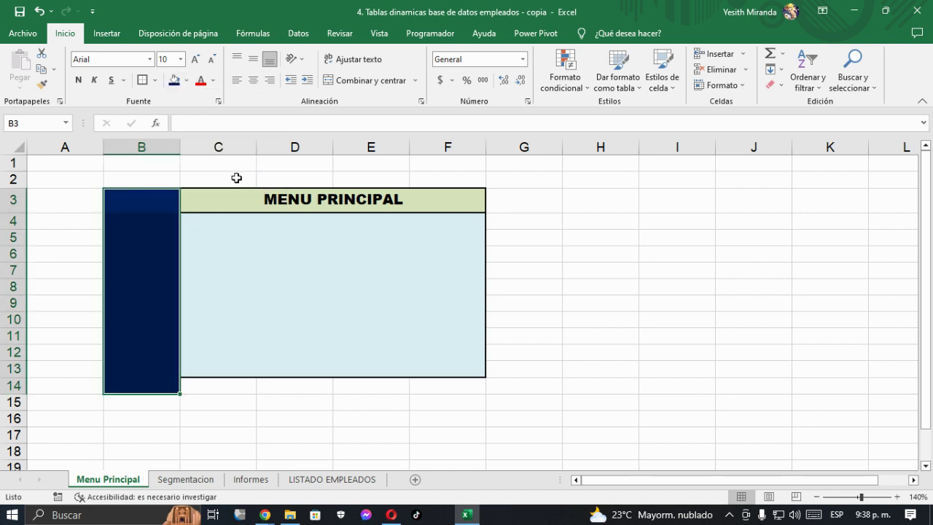
pyautogui.moveTo(200, 387); pyautogui.dragTo(481, 387)
pyautogui.click(175, 81)
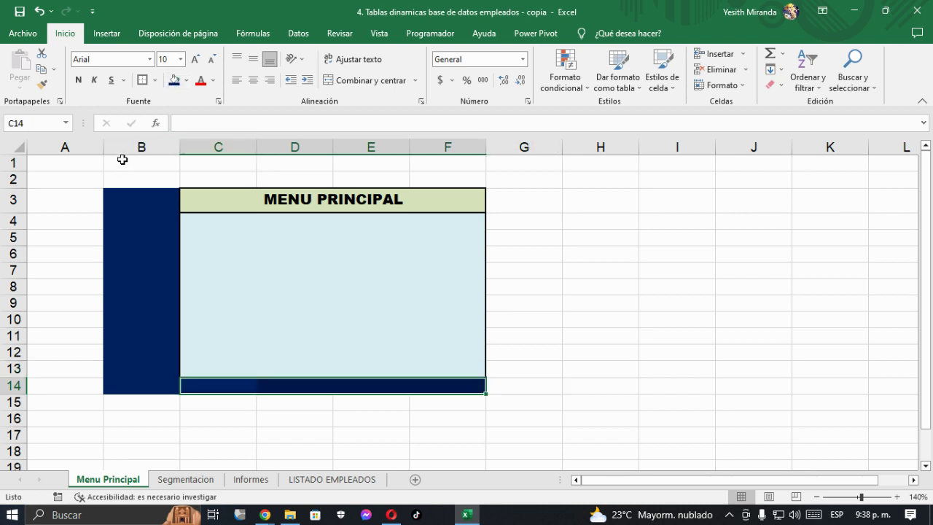
# Reduce column B's width and row 14's height so the dark blue cells become thin strips around the panel.
pyautogui.moveTo(180, 148); pyautogui.dragTo(111, 147)
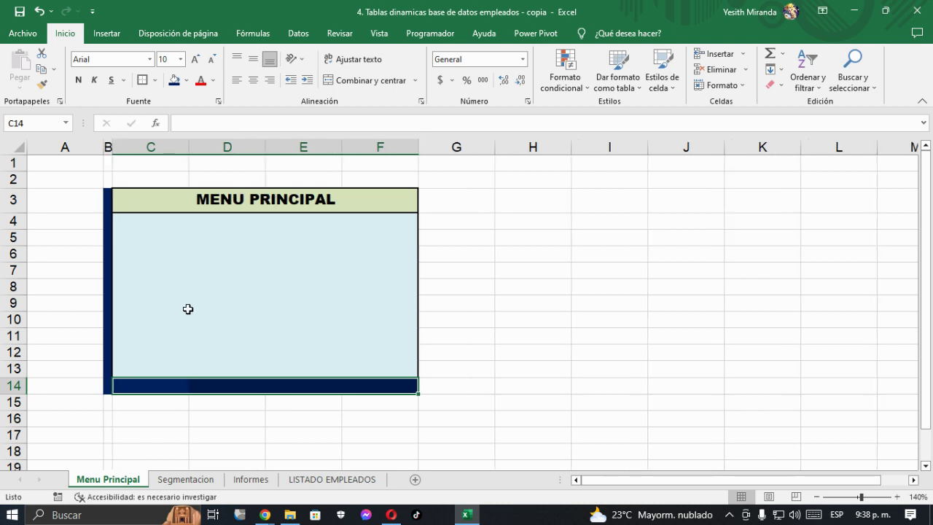
pyautogui.moveTo(5, 394); pyautogui.dragTo(33, 384)
pyautogui.click(569, 292)
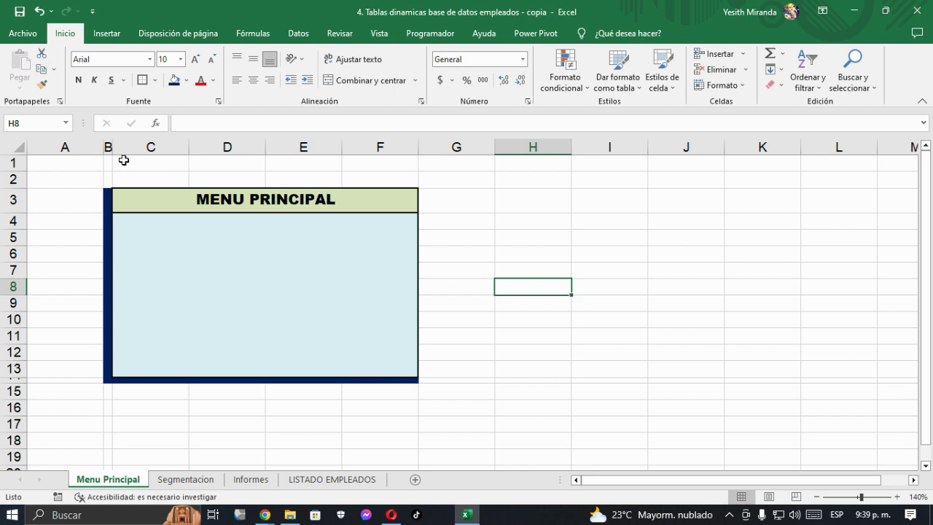
pyautogui.moveTo(110, 147); pyautogui.dragTo(108, 147)
# Draw a rounded rectangle about 4.76 by 0.74 cm below the title inside the panel and label it BD EMPLEADOS.
pyautogui.click(177, 241)
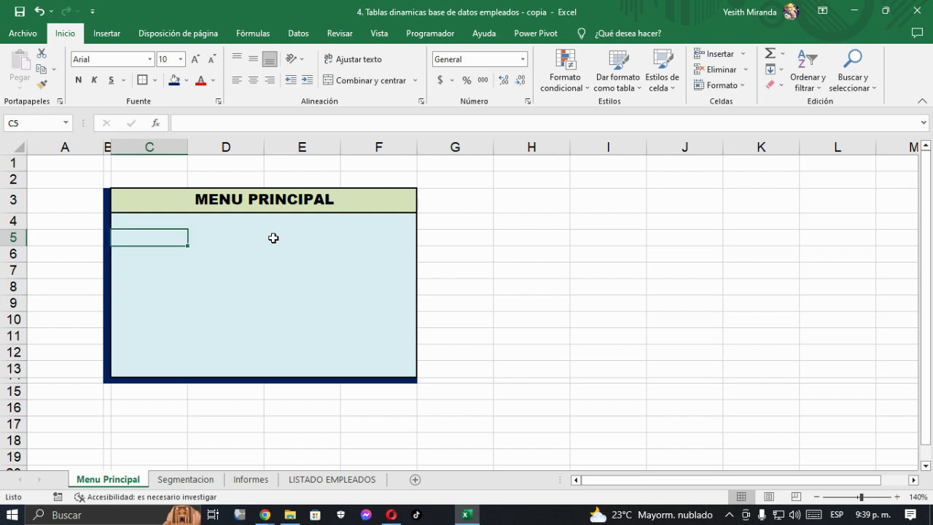
pyautogui.click(245, 237)
pyautogui.click(107, 34)
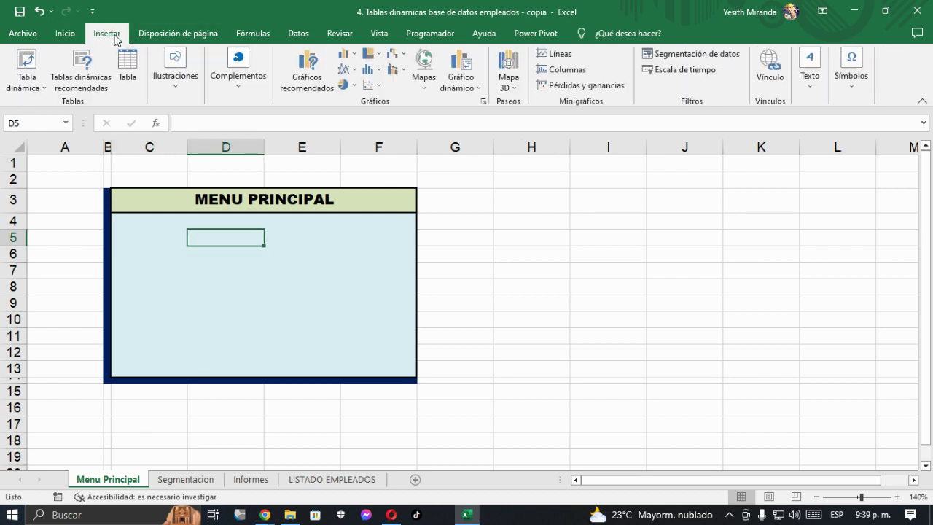
pyautogui.click(178, 83)
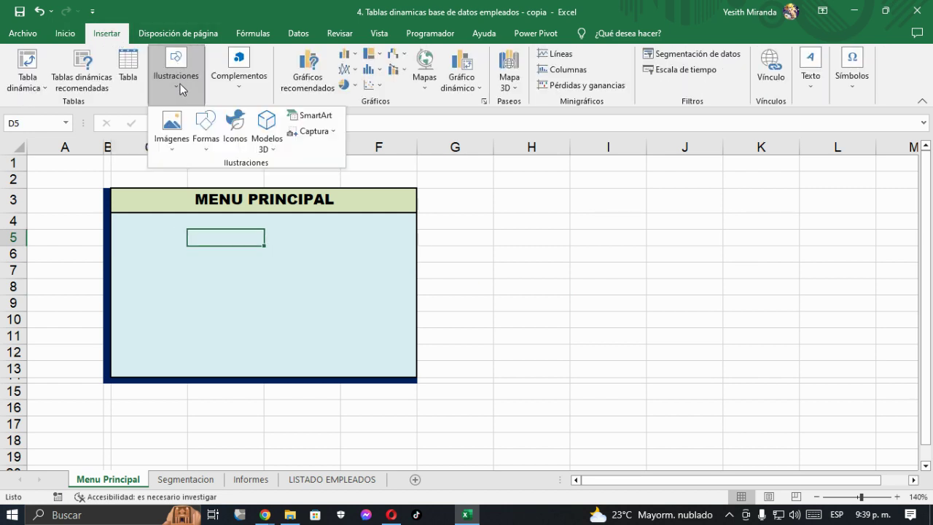
pyautogui.click(207, 142)
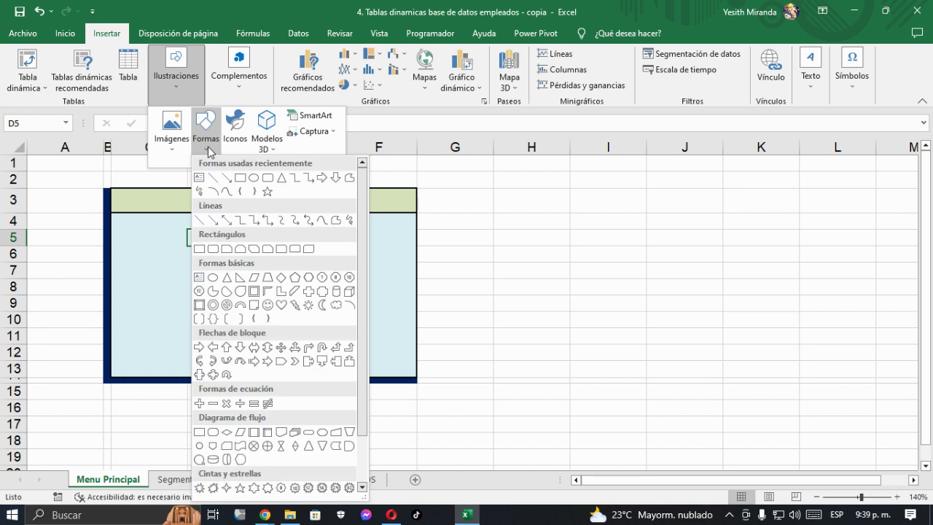
pyautogui.click(267, 178)
pyautogui.moveTo(178, 229); pyautogui.dragTo(348, 255)
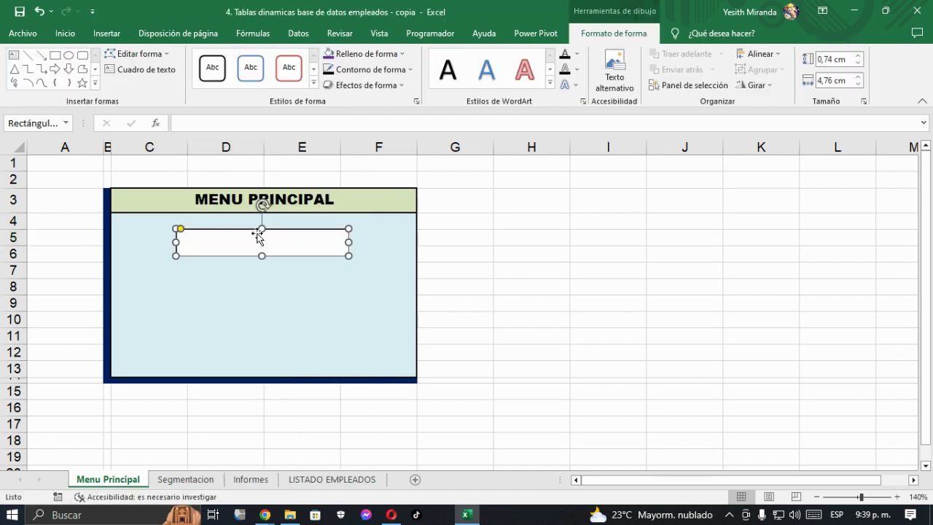
pyautogui.moveTo(246, 231); pyautogui.dragTo(244, 226)
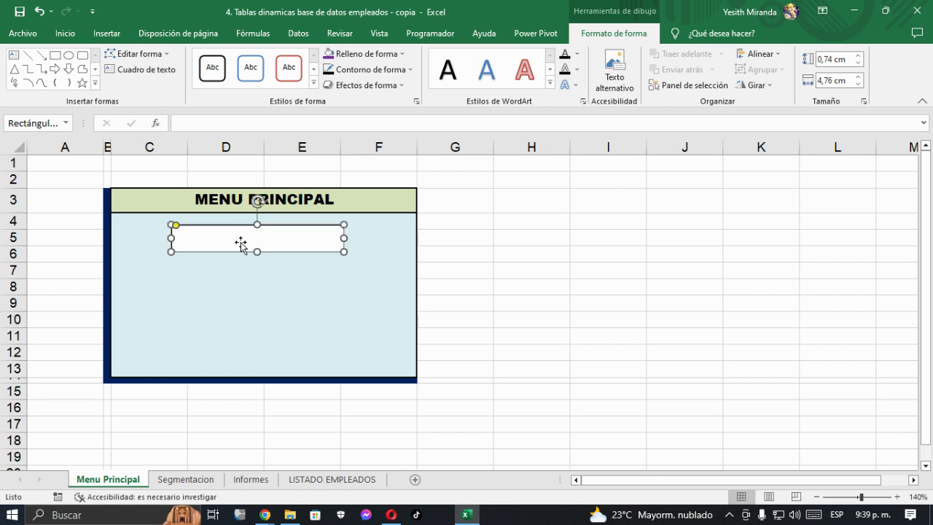
pyautogui.write('BD')
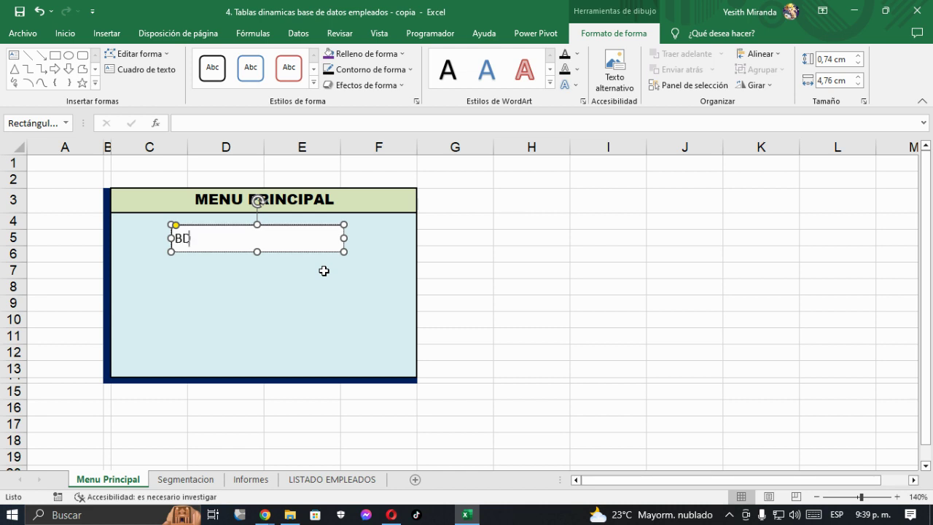
pyautogui.write(' EMPLEADOS')
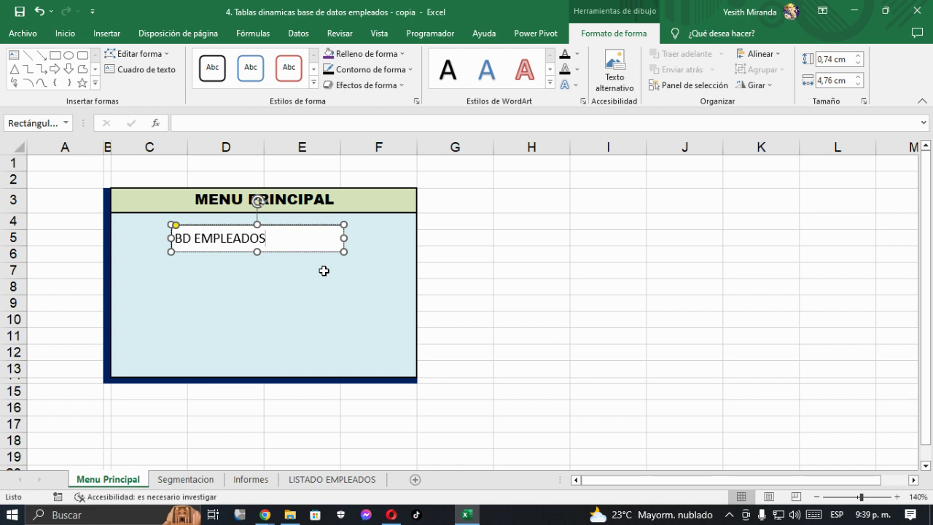
# Center the BD EMPLEADOS button's label and format it in bold Arial Black at size 10.
pyautogui.click(291, 228)
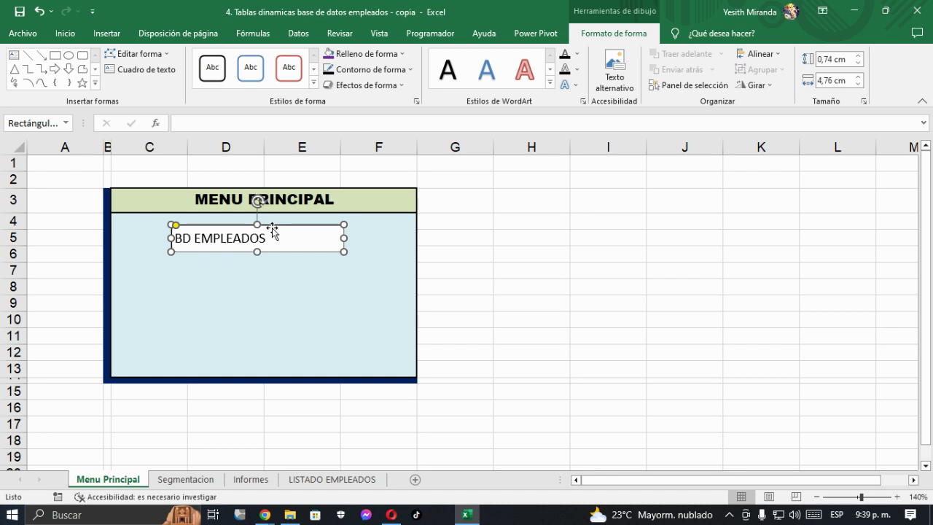
pyautogui.click(65, 33)
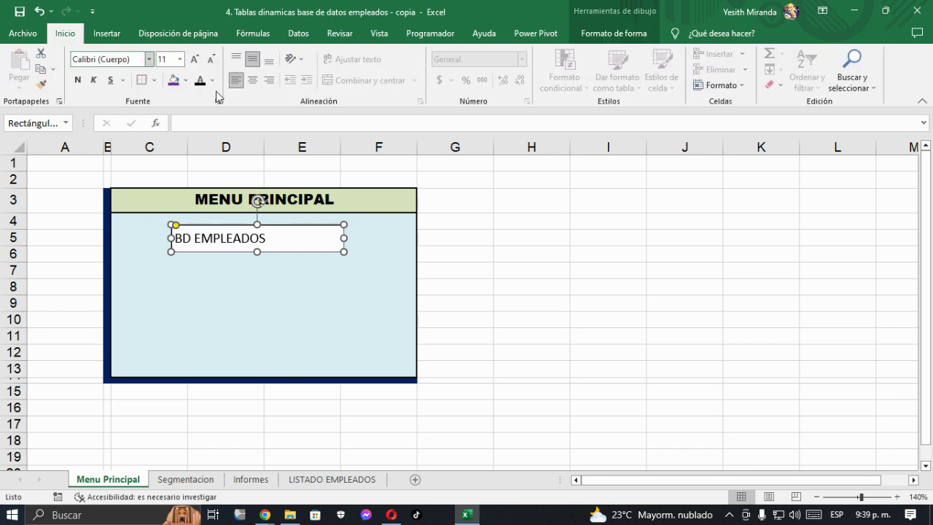
pyautogui.click(252, 80)
pyautogui.click(78, 80)
pyautogui.click(150, 65)
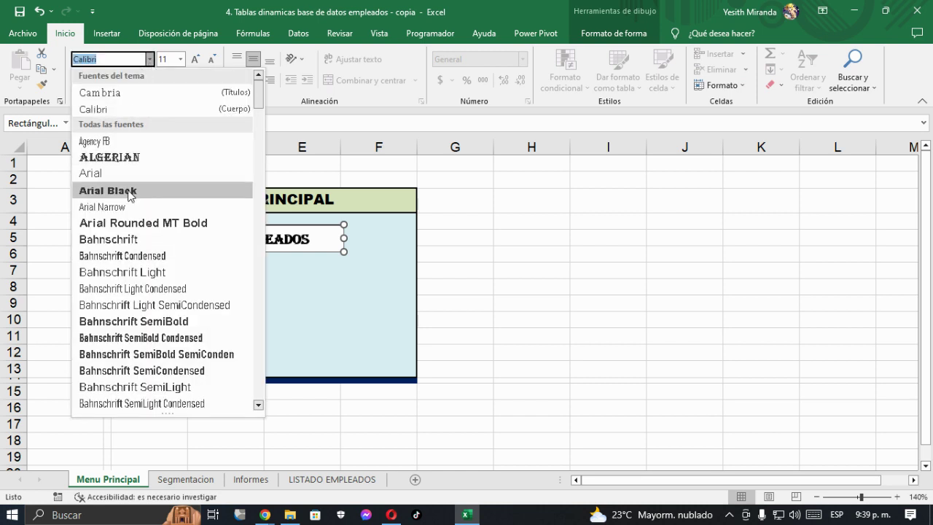
pyautogui.click(128, 192)
pyautogui.click(212, 60)
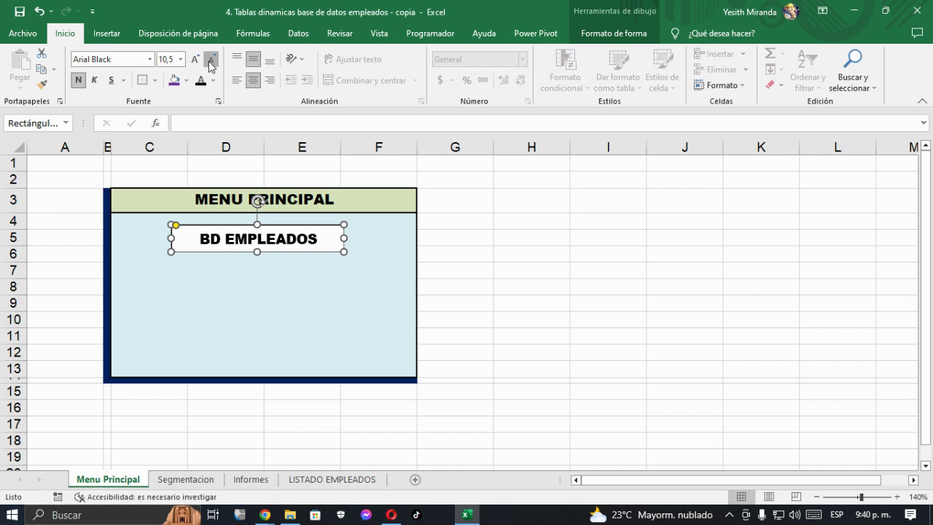
pyautogui.click(211, 64)
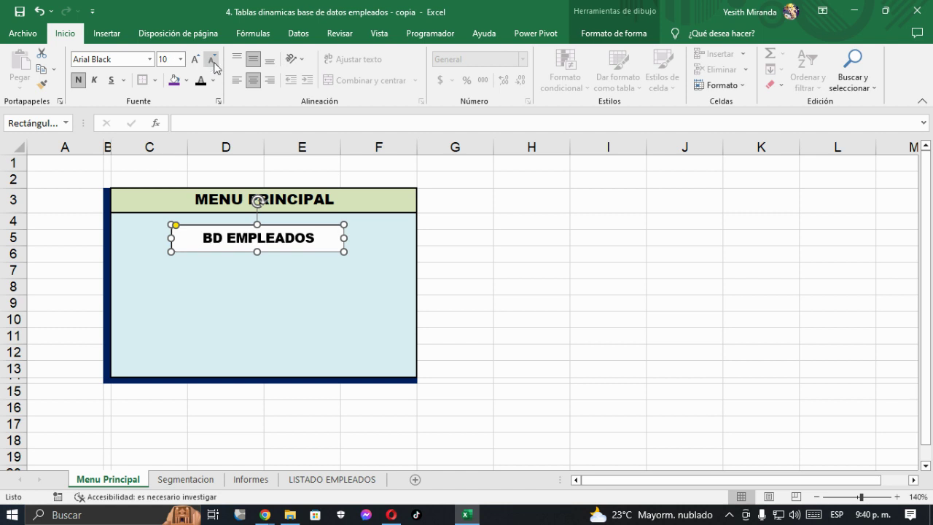
# Apply the light blue gradient theme style to the BD EMPLEADOS shape and add a raised bevel effect.
pyautogui.click(593, 35)
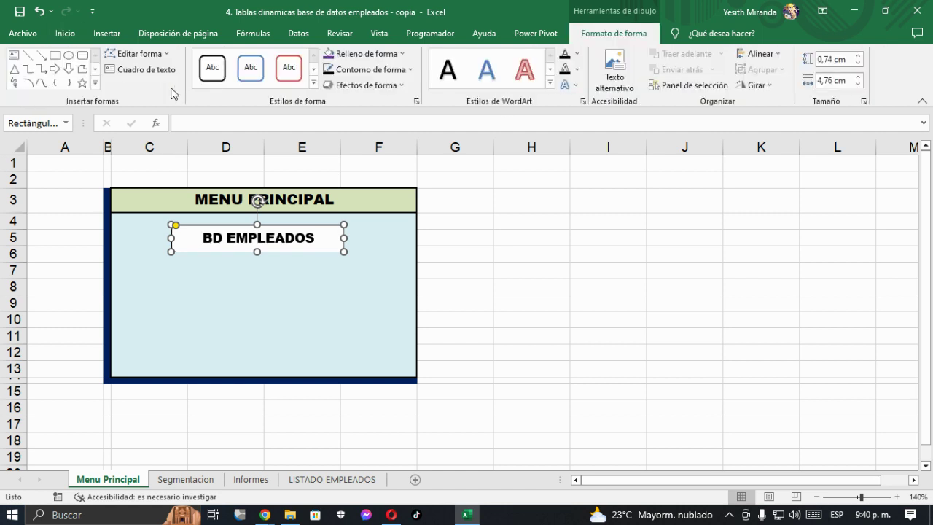
pyautogui.click(314, 85)
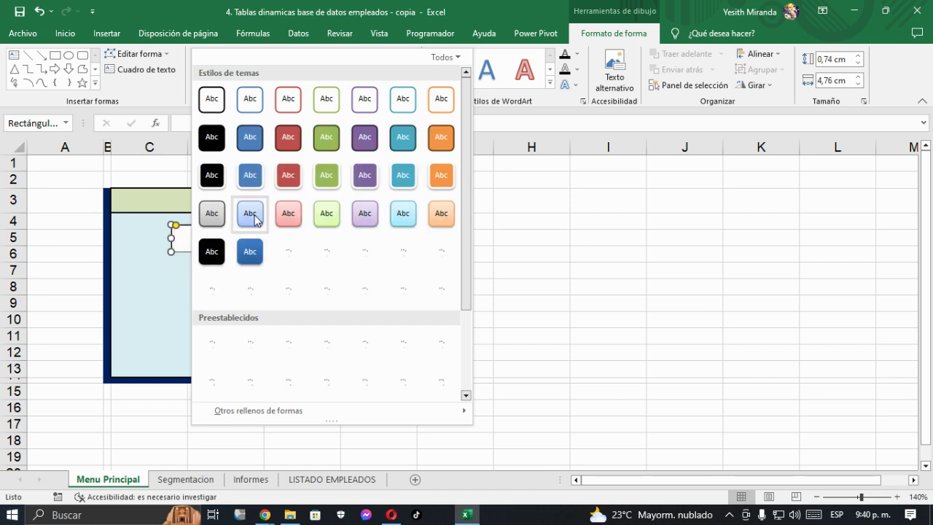
pyautogui.click(252, 214)
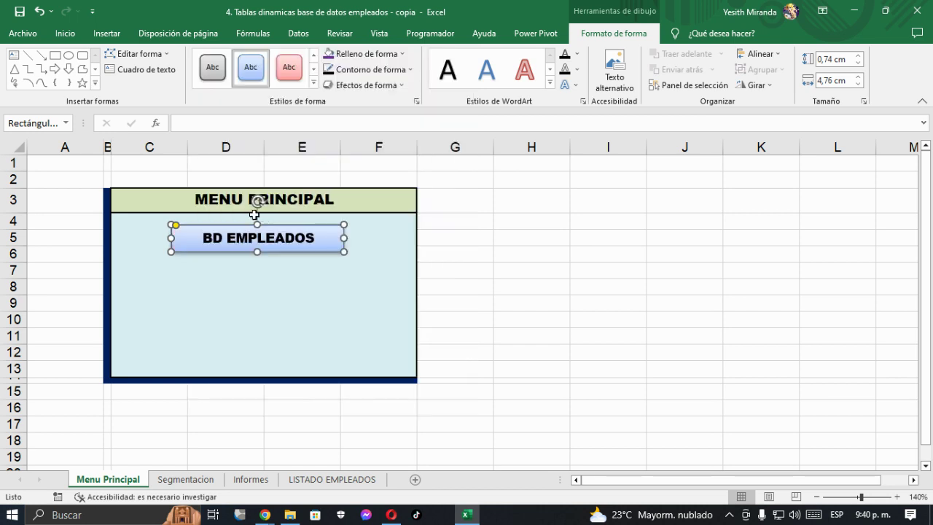
pyautogui.click(401, 88)
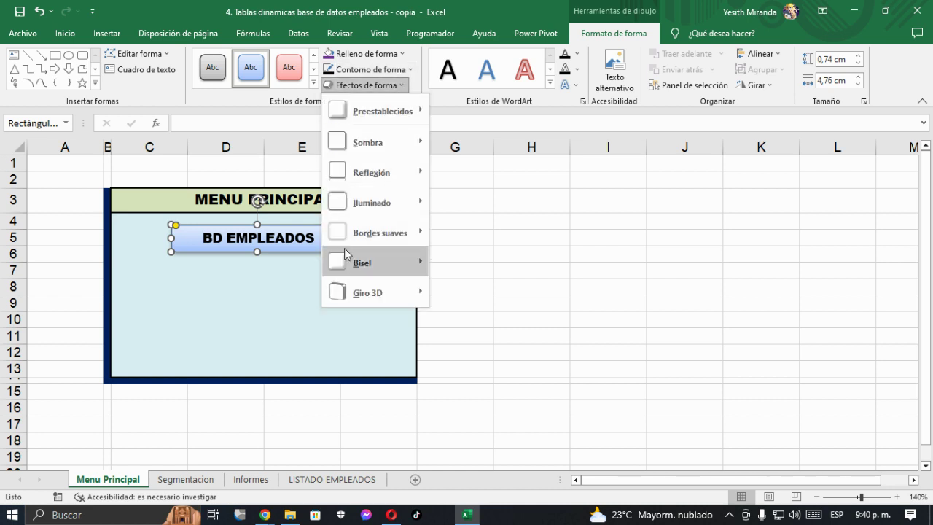
pyautogui.moveTo(355, 268)
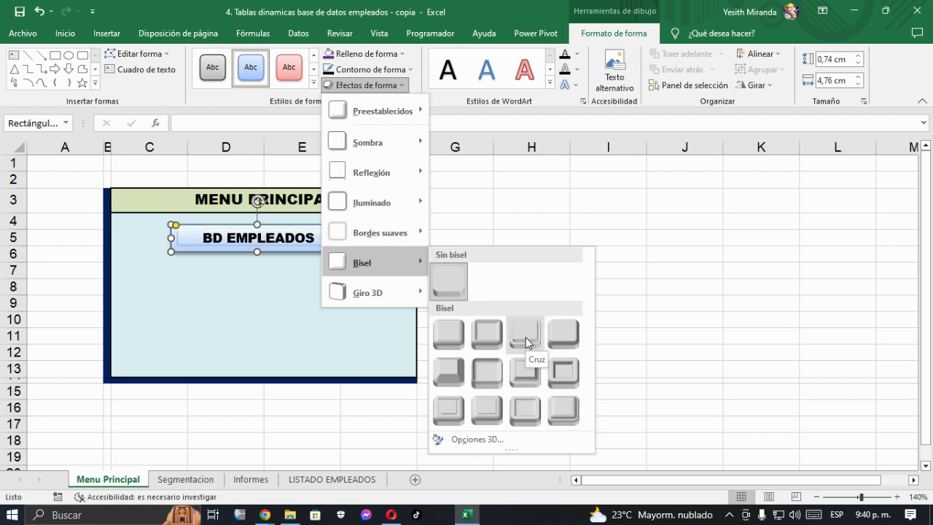
pyautogui.click(525, 374)
pyautogui.click(559, 242)
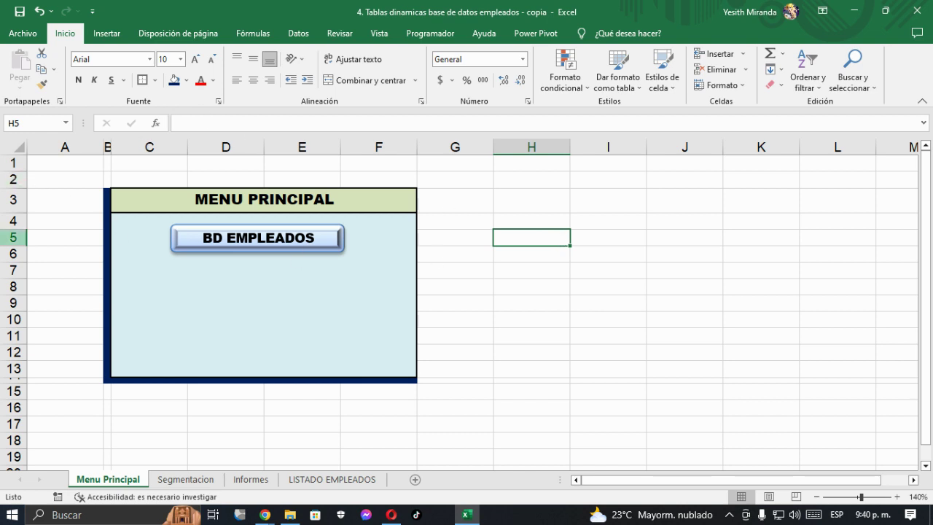
# Reduce the height of rows 1 and 2 and the width of column A to shift the menu panel toward the sheet's corner.
pyautogui.moveTo(12, 163)
pyautogui.mouseDown()
pyautogui.moveTo(11, 179)
pyautogui.moveTo(13, 168)
pyautogui.mouseUp()
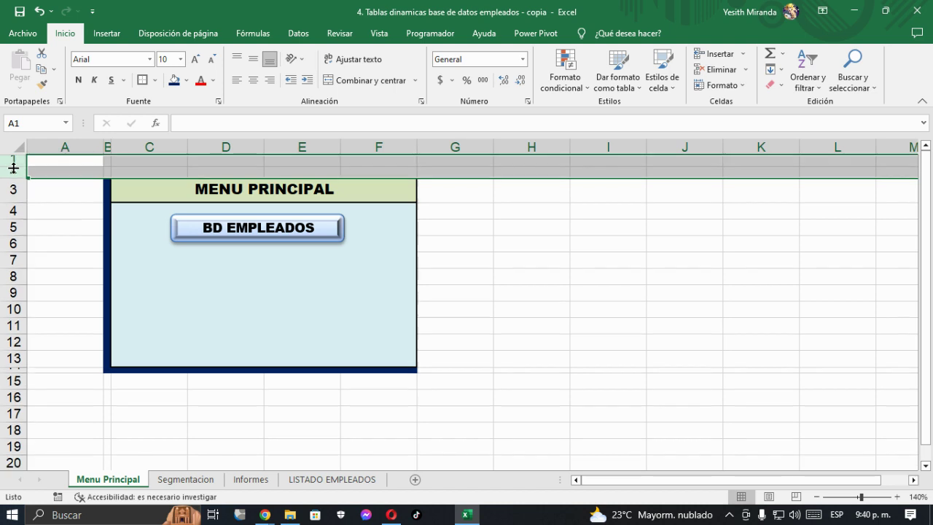
pyautogui.click(67, 147)
pyautogui.moveTo(101, 146); pyautogui.dragTo(45, 146)
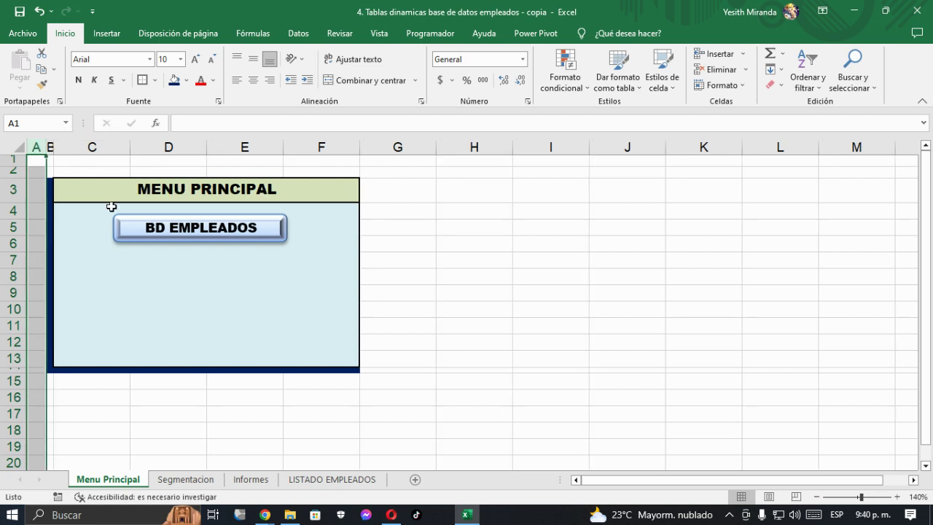
# Stack two duplicates of the BD EMPLEADOS button evenly below it and slightly narrow columns F and C.
pyautogui.keyDown('ctrl'); pyautogui.click(164, 220); pyautogui.keyUp('ctrl')
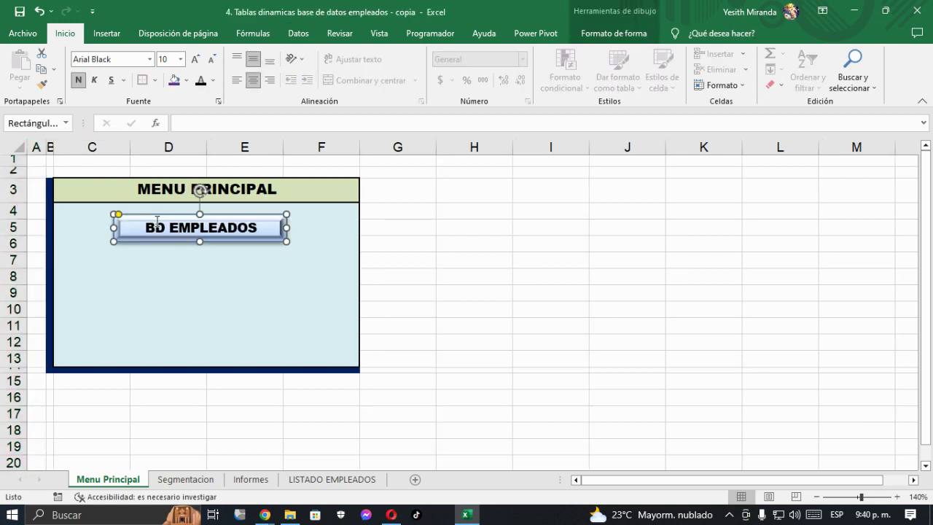
pyautogui.keyDown('ctrl'); pyautogui.moveTo(155, 221); pyautogui.dragTo(212, 232); pyautogui.keyUp('ctrl')
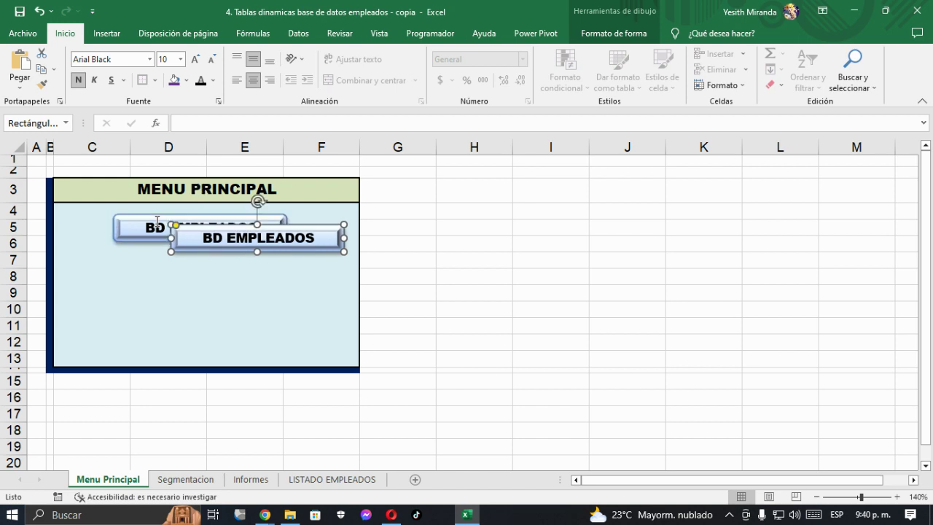
pyautogui.hotkey('ctrl', 'd')
pyautogui.moveTo(209, 231); pyautogui.dragTo(149, 257)
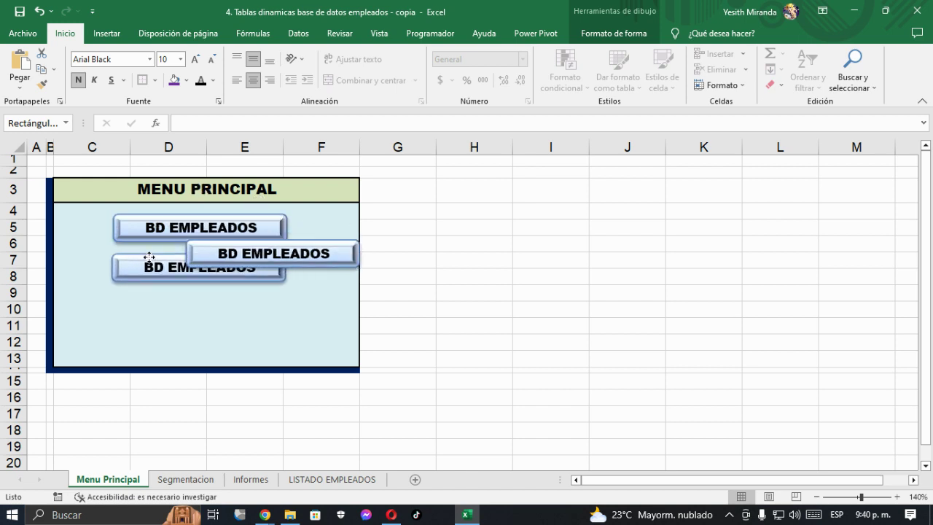
pyautogui.moveTo(325, 247); pyautogui.dragTo(251, 295)
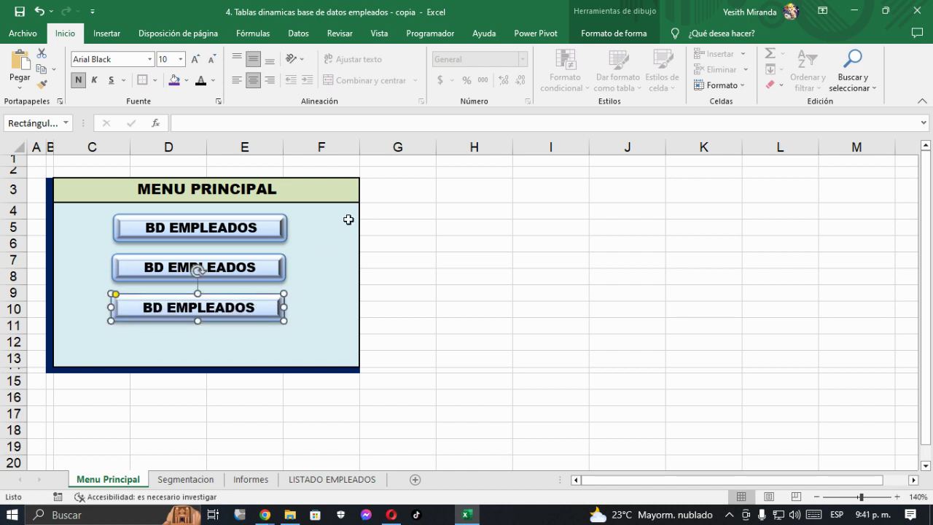
pyautogui.moveTo(360, 150); pyautogui.dragTo(349, 153)
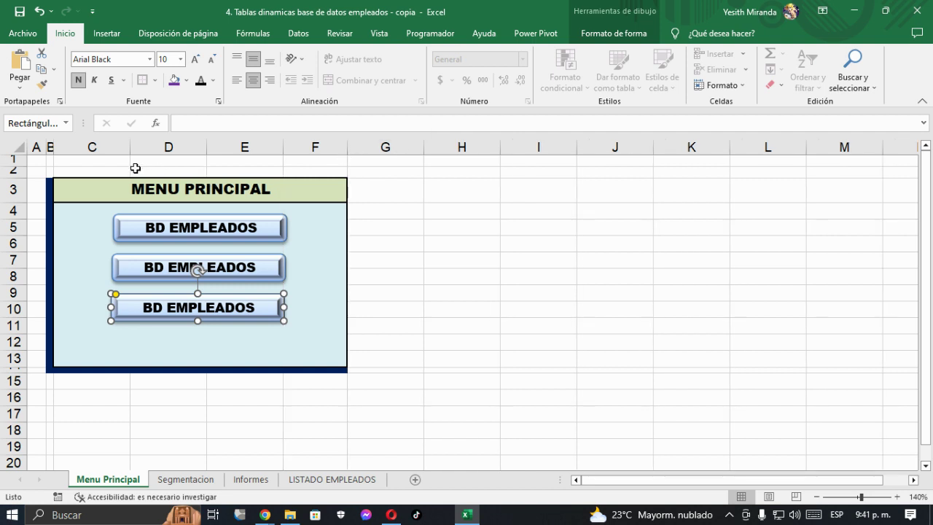
pyautogui.moveTo(129, 150); pyautogui.dragTo(119, 153)
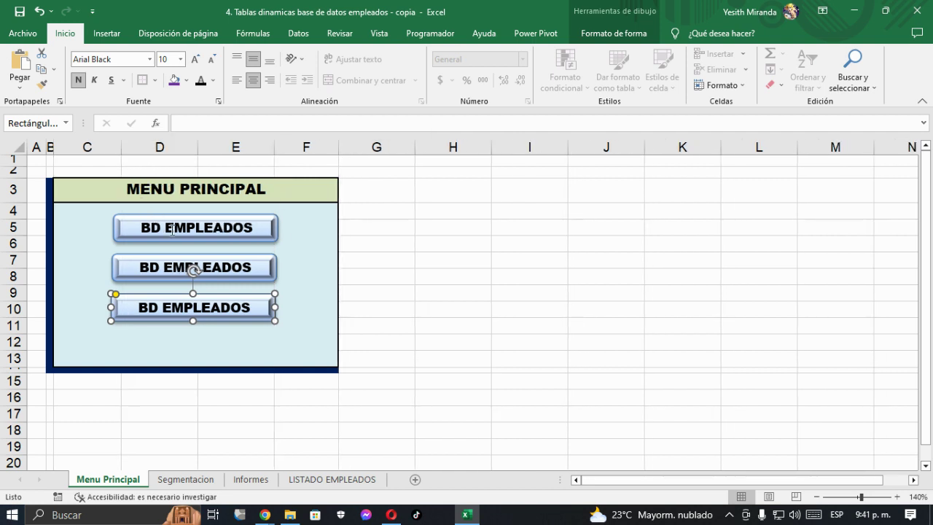
# Replace the middle button's label with INFORMES TD.
pyautogui.click(143, 268)
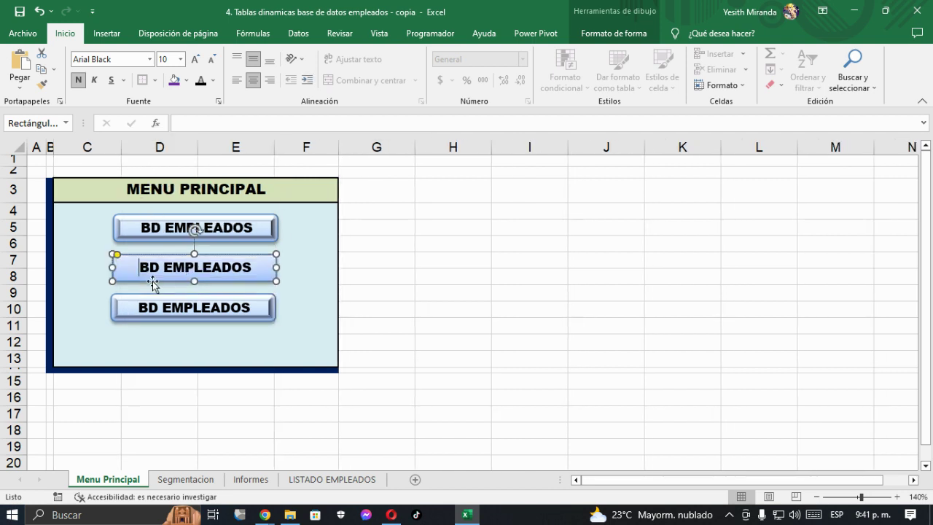
pyautogui.press('Delete')
pyautogui.press('Delete')
pyautogui.press('Delete')
pyautogui.press('Delete')
pyautogui.press('Delete')
pyautogui.press('Delete')
pyautogui.press('Delete')
pyautogui.press('Delete')
pyautogui.press('Delete')
pyautogui.press('Delete')
pyautogui.press('Delete')
pyautogui.press('Delete')
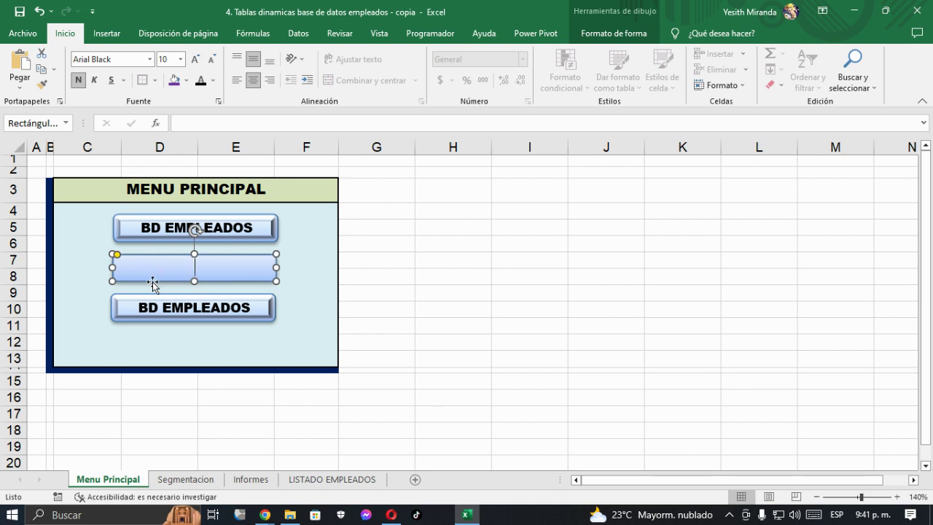
pyautogui.write('INFORMES')
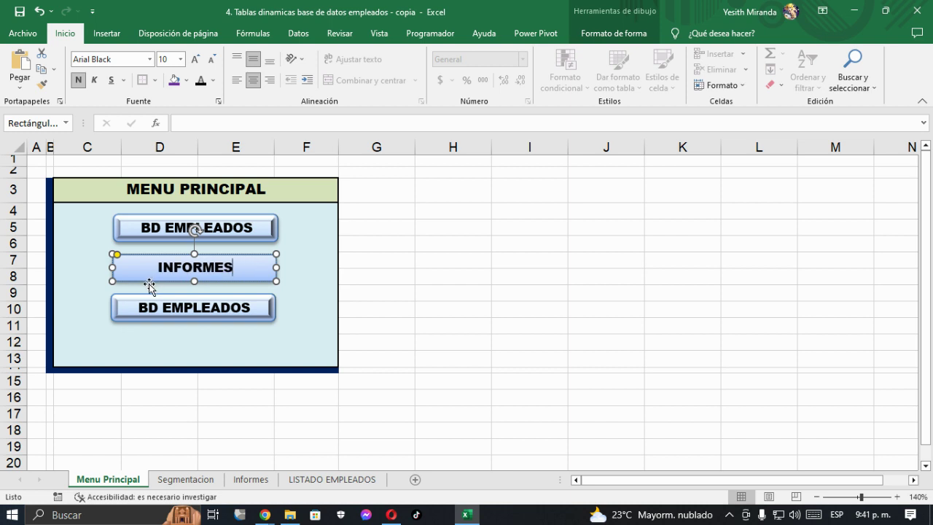
pyautogui.write(' TD')
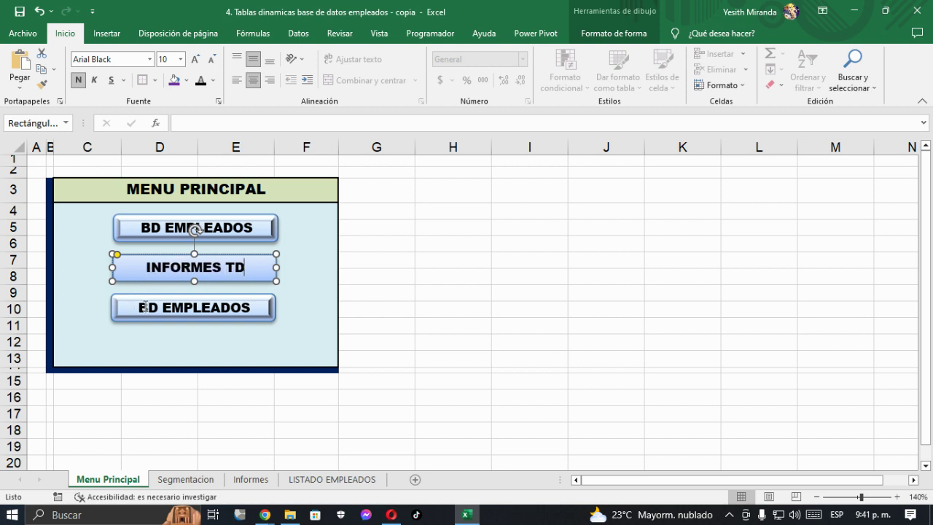
# Replace the lowest button's label with SEGMENTACION and deselect the shape.
pyautogui.click(144, 307)
pyautogui.click(142, 307)
pyautogui.press('Delete')
pyautogui.press('Delete')
pyautogui.press('Delete')
pyautogui.press('Delete')
pyautogui.press('Delete')
pyautogui.press('Delete')
pyautogui.press('Delete')
pyautogui.press('Delete')
pyautogui.press('Delete')
pyautogui.press('Delete')
pyautogui.press('Delete')
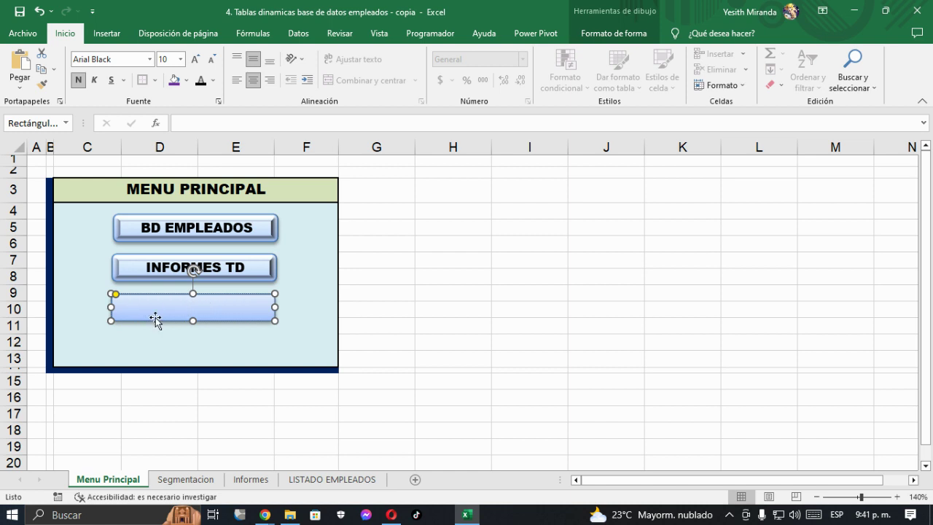
pyautogui.write('SEGMENTACION')
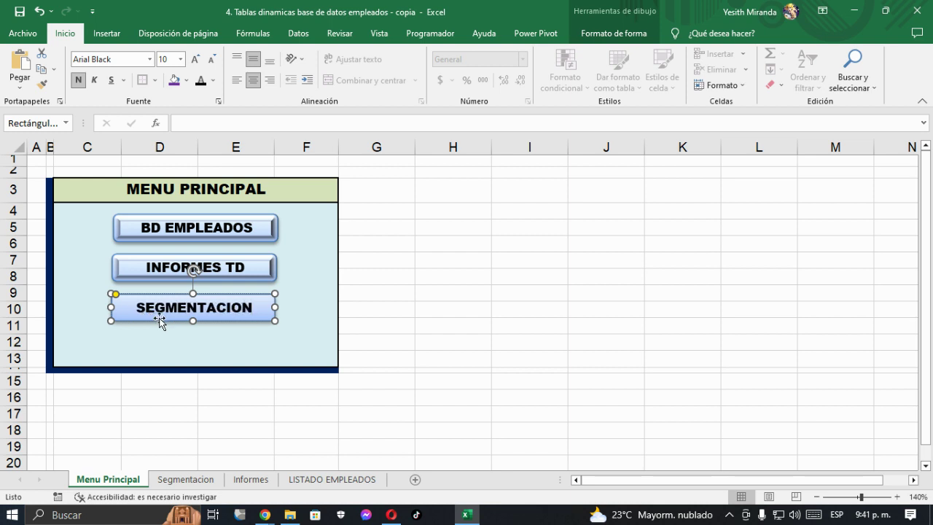
pyautogui.click(446, 254)
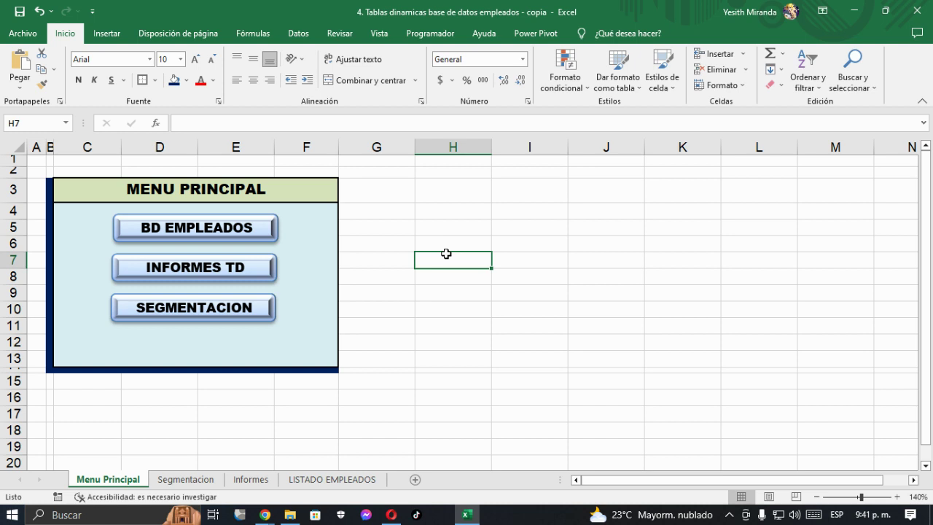
pyautogui.click(386, 192)
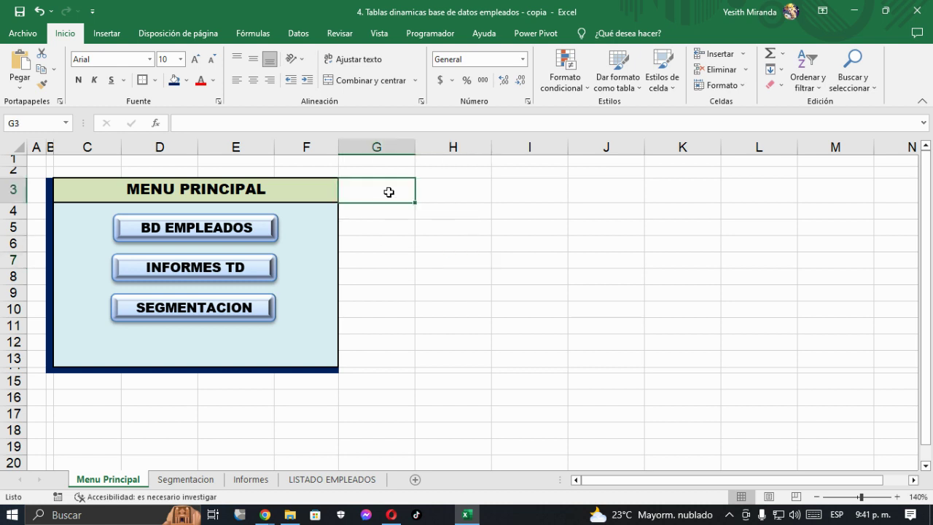
pyautogui.click(462, 213)
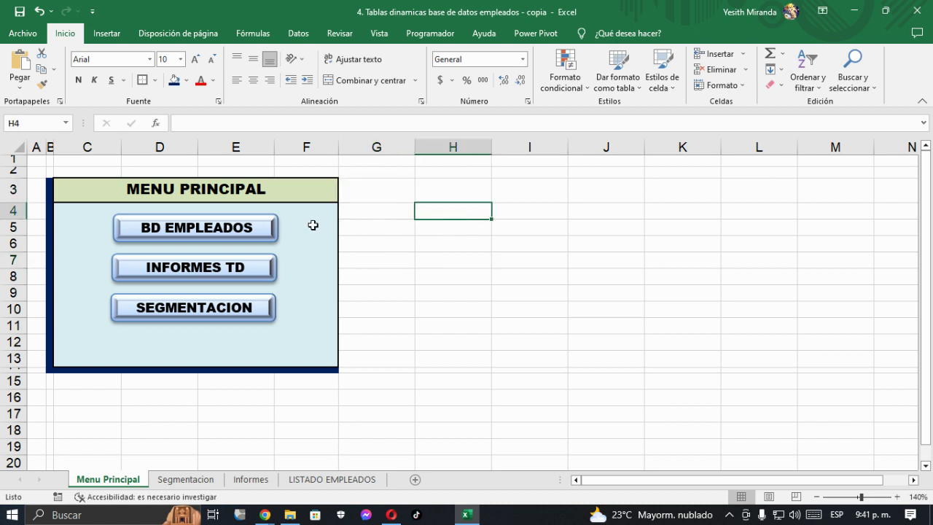
# Hyperlink the BD EMPLEADOS button to cell A1 of the LISTADO EMPLEADOS sheet in this document, then deselect it.
pyautogui.click(267, 222)
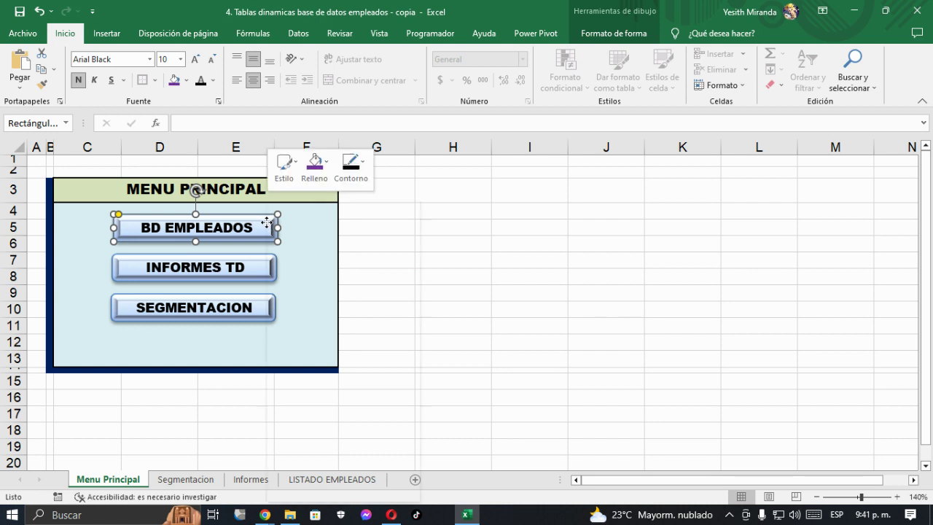
pyautogui.rightClick(266, 222)
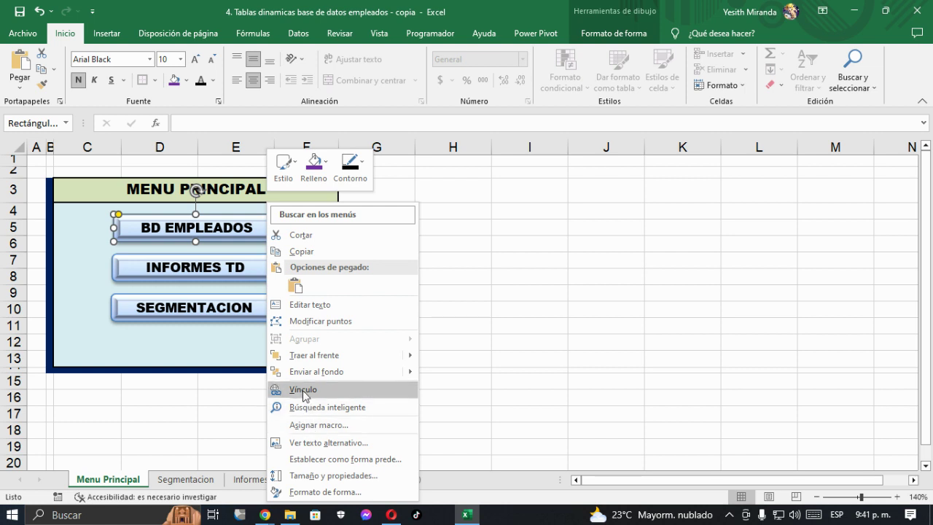
pyautogui.click(303, 389)
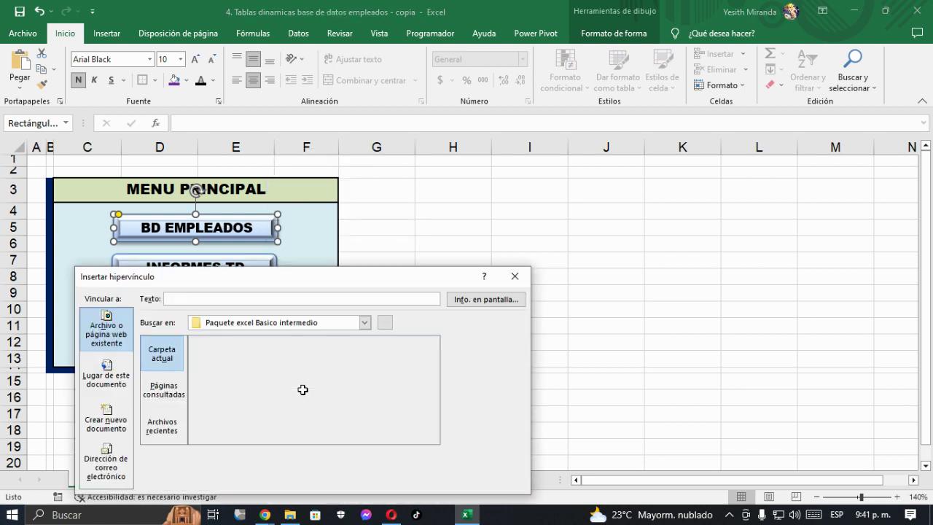
pyautogui.moveTo(466, 258); pyautogui.dragTo(462, 72)
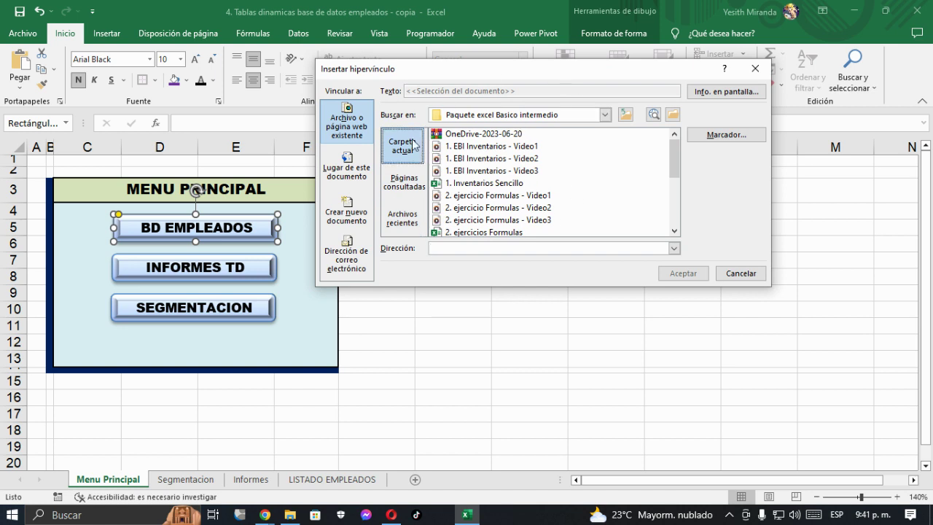
pyautogui.click(348, 164)
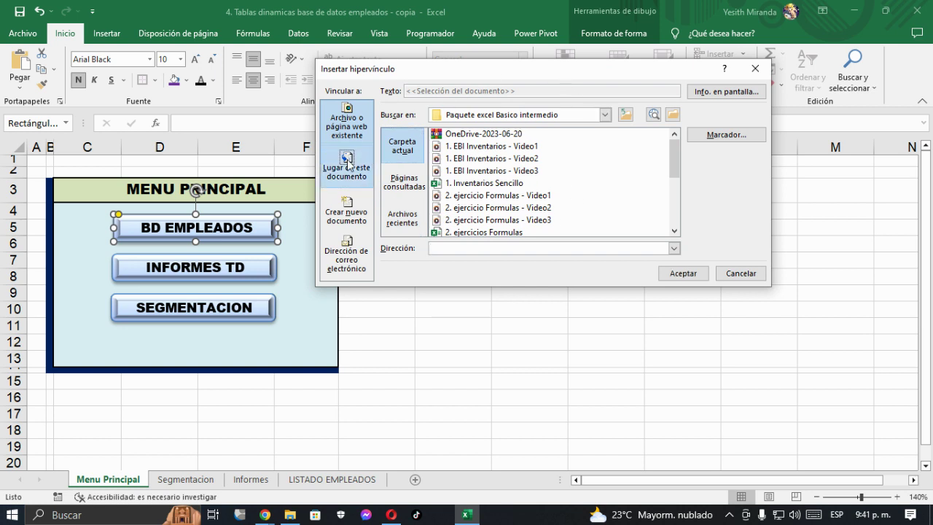
pyautogui.click(348, 165)
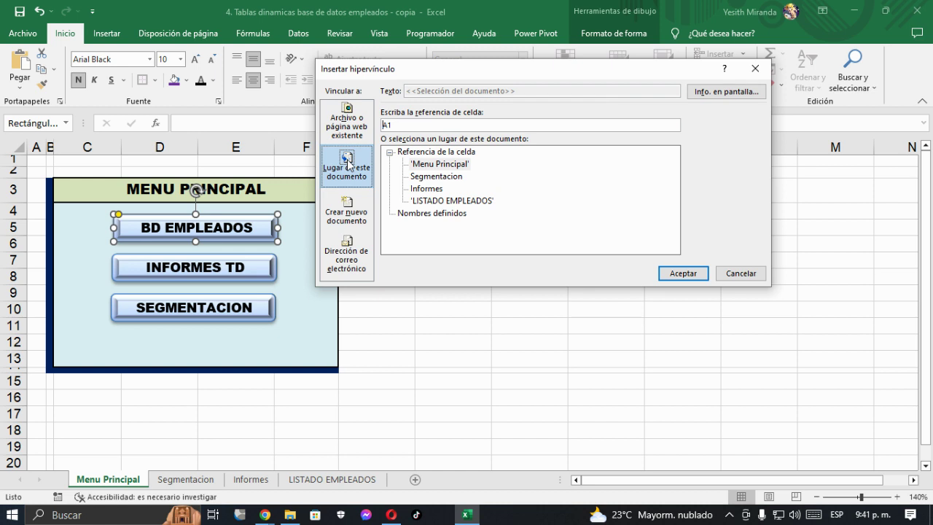
pyautogui.click(431, 201)
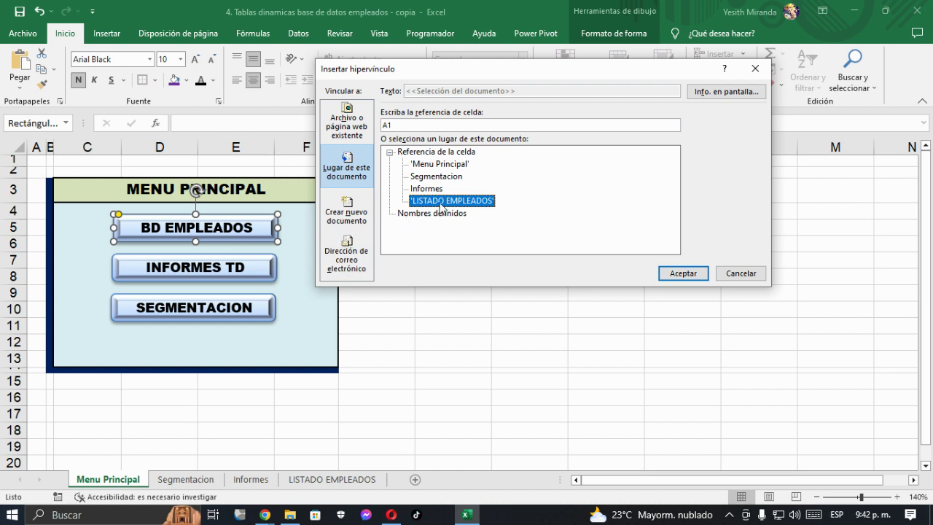
pyautogui.click(703, 271)
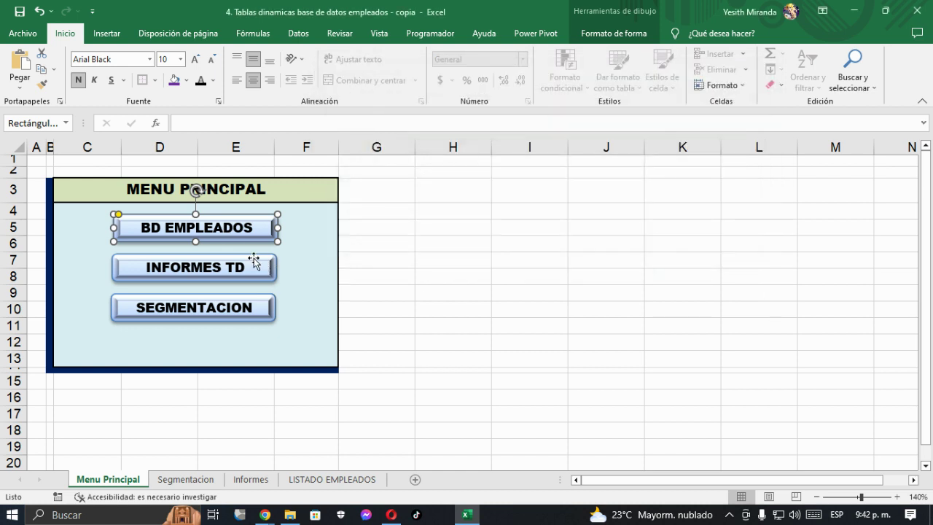
pyautogui.click(469, 228)
# Test the BD EMPLEADOS link and return to the Menu Principal sheet.
pyautogui.click(254, 228)
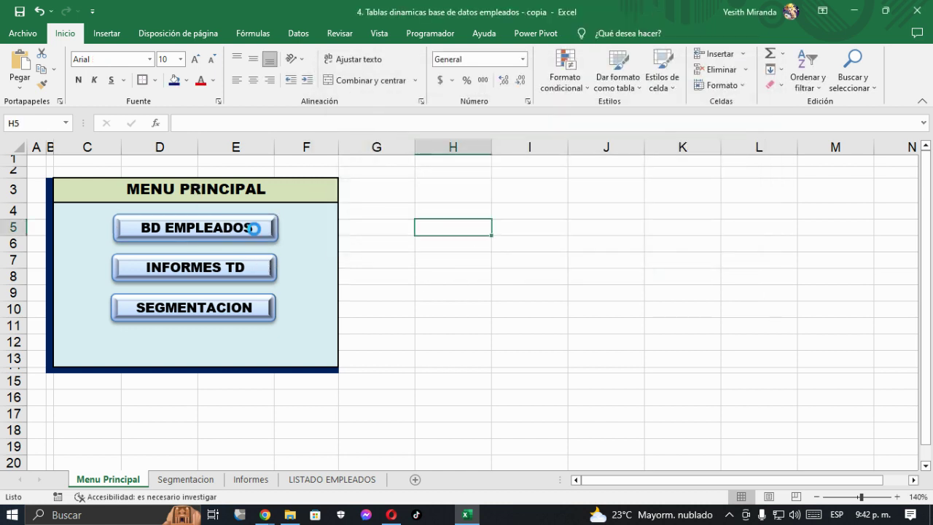
pyautogui.click(298, 481)
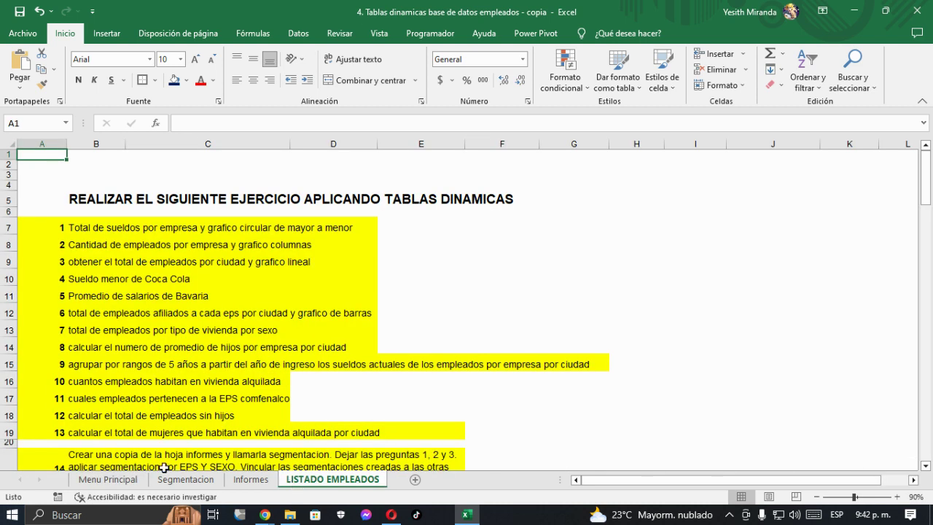
pyautogui.click(114, 481)
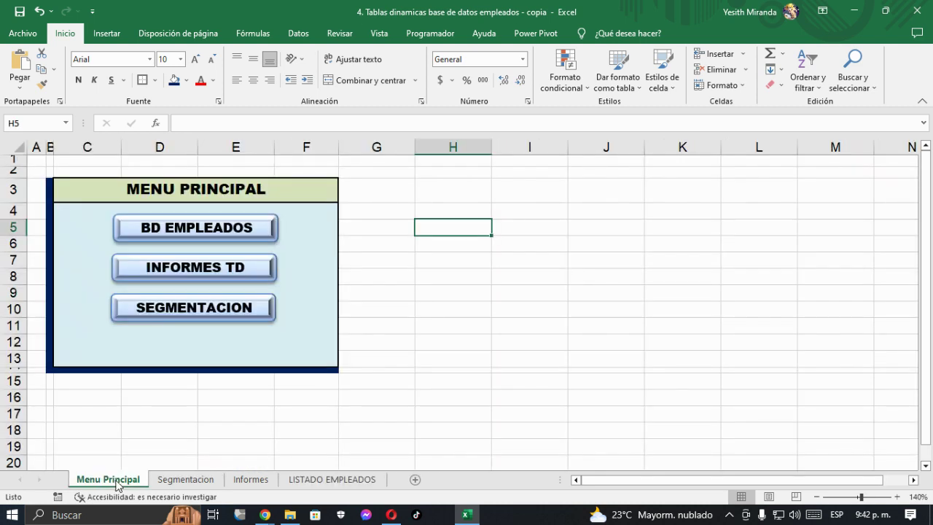
pyautogui.click(208, 228)
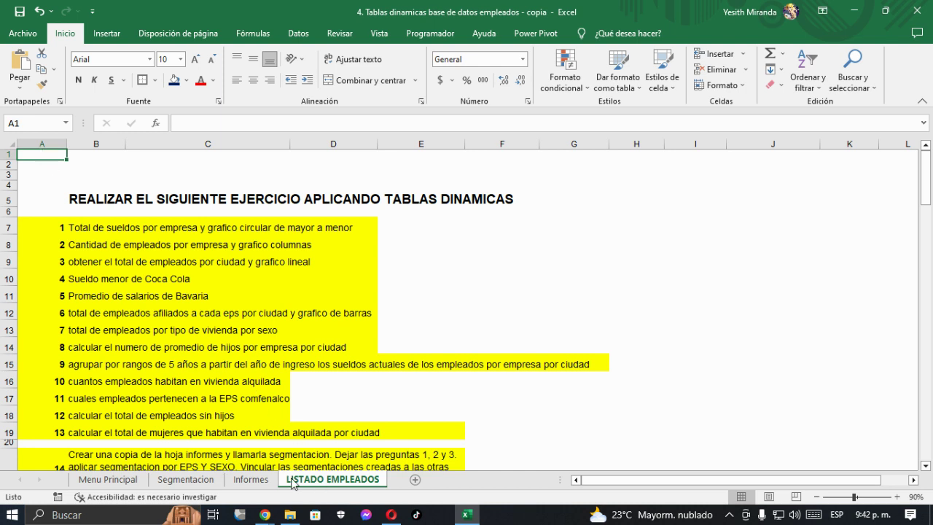
pyautogui.click(108, 479)
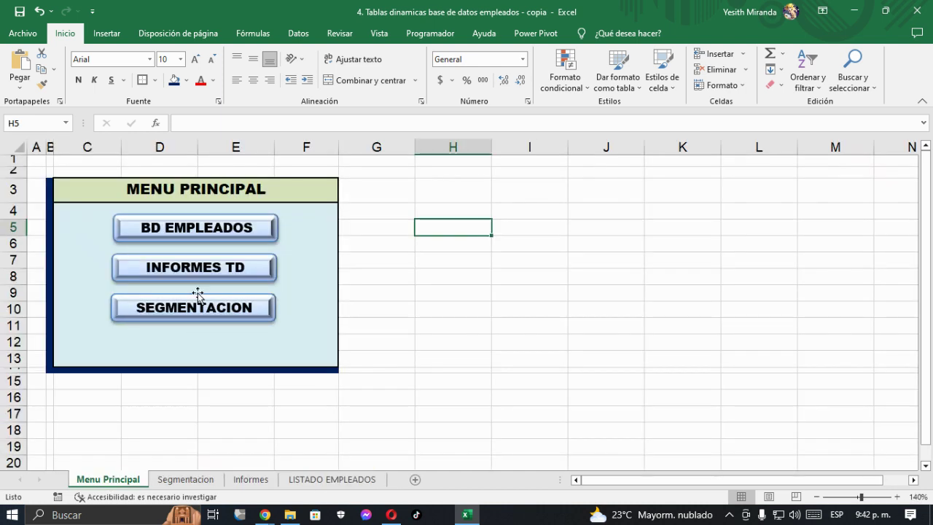
# Hyperlink the INFORMES TD button to cell A1 of the Informes sheet.
pyautogui.keyDown('ctrl'); pyautogui.click(226, 257); pyautogui.keyUp('ctrl')
pyautogui.rightClick(226, 258)
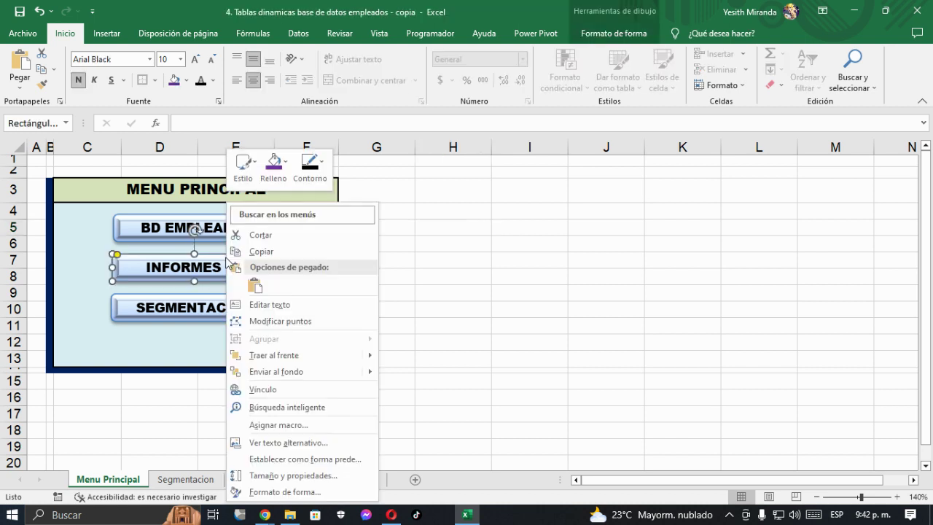
pyautogui.click(257, 391)
pyautogui.moveTo(269, 284); pyautogui.dragTo(515, 156)
pyautogui.click(392, 271)
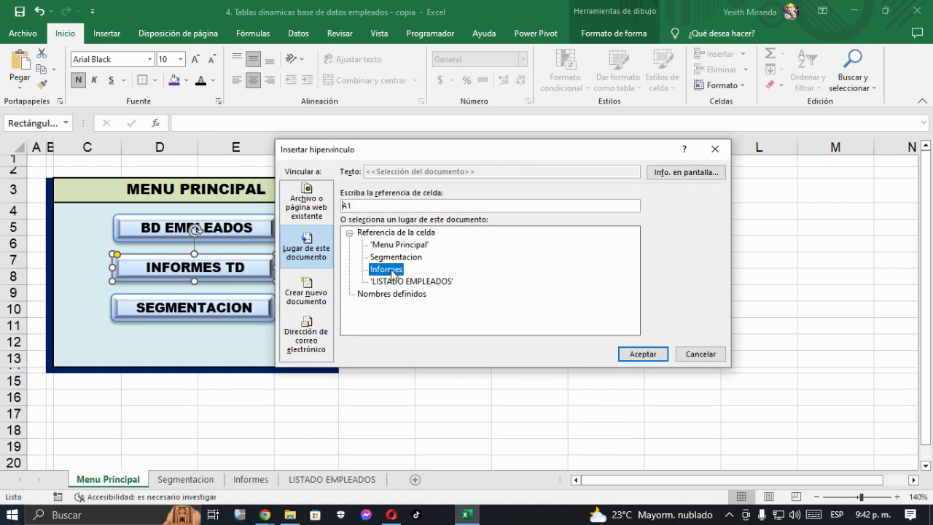
pyautogui.click(630, 353)
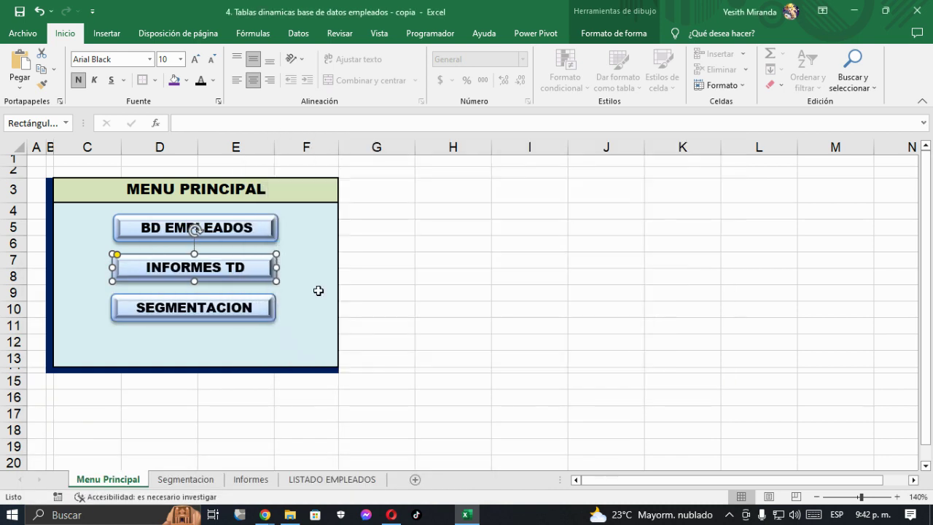
# Hyperlink the SEGMENTACION button to cell A1 of the Segmentacion sheet and deselect the shape.
pyautogui.click(255, 306)
pyautogui.rightClick(253, 301)
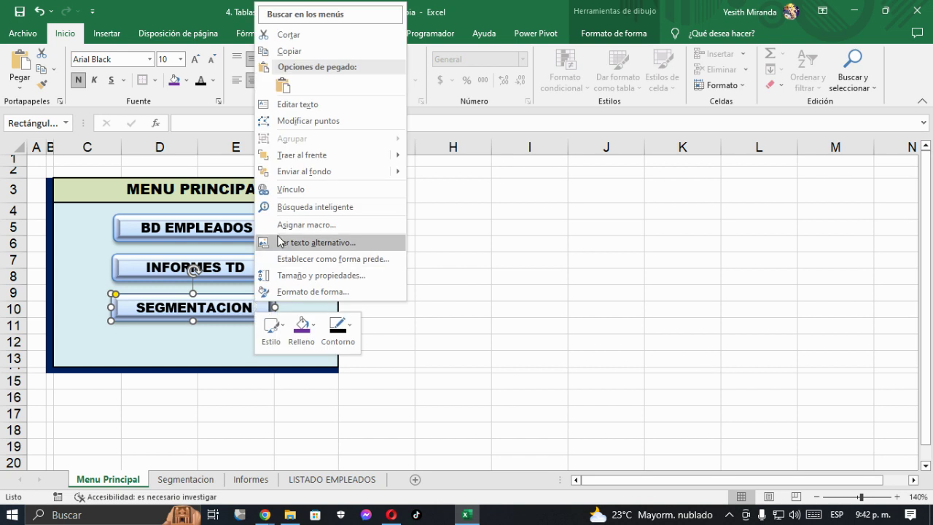
pyautogui.click(284, 191)
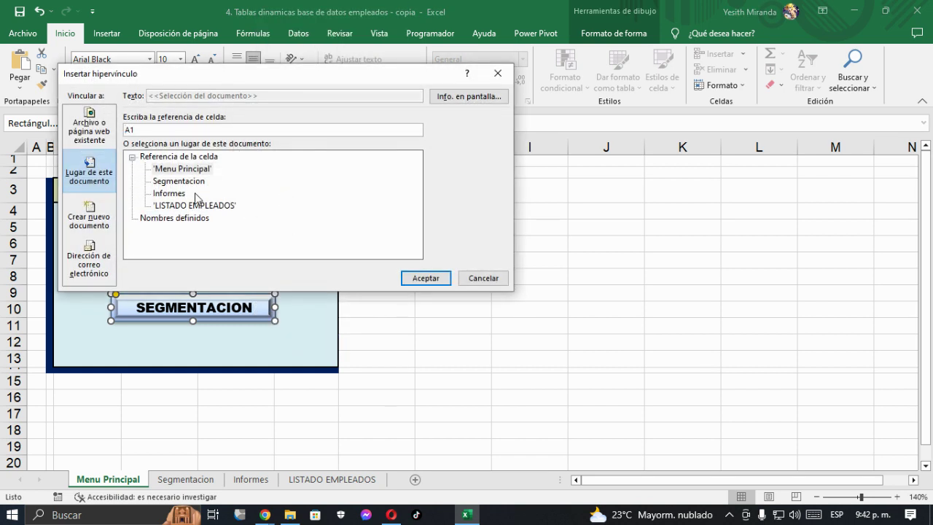
pyautogui.click(181, 185)
pyautogui.click(417, 279)
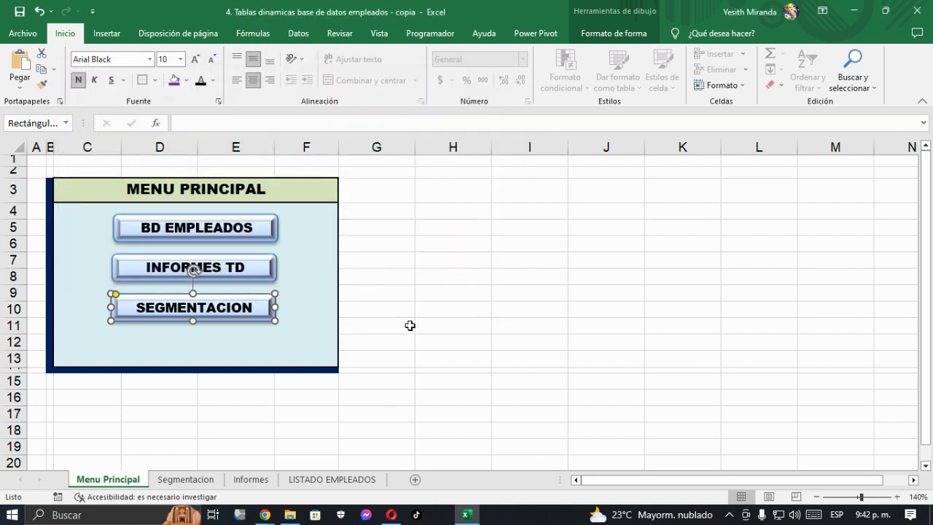
pyautogui.click(410, 326)
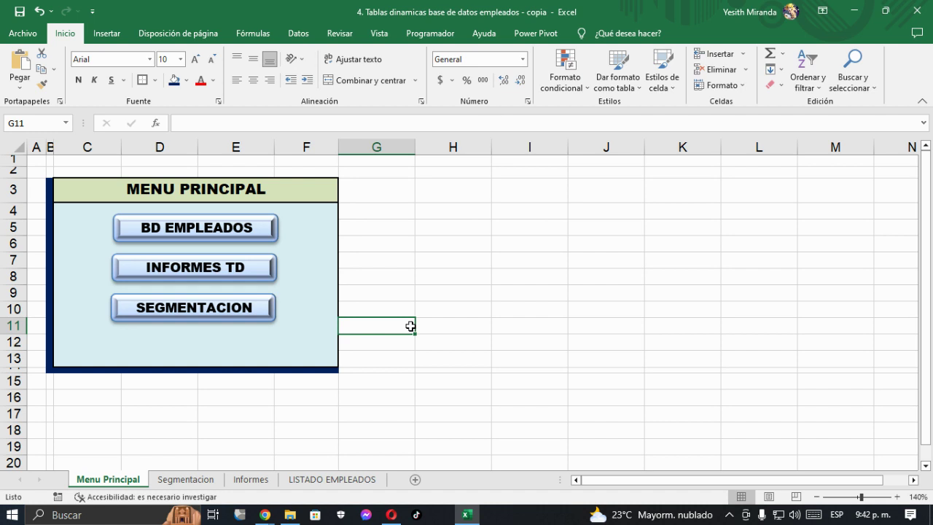
# Follow the BD EMPLEADOS link and draw a left block arrow about 1.94 cm wide and 1.12 cm high over cells A1:A3.
pyautogui.click(223, 228)
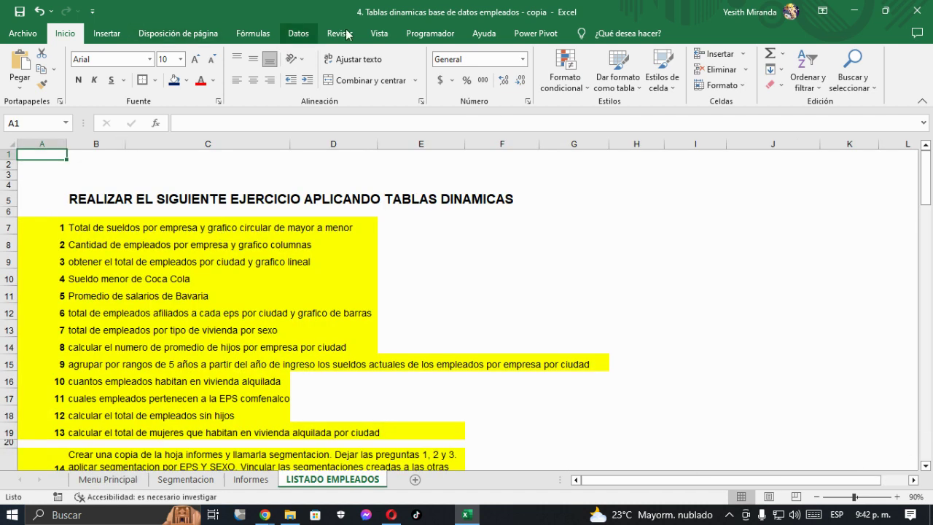
pyautogui.click(107, 34)
pyautogui.click(178, 92)
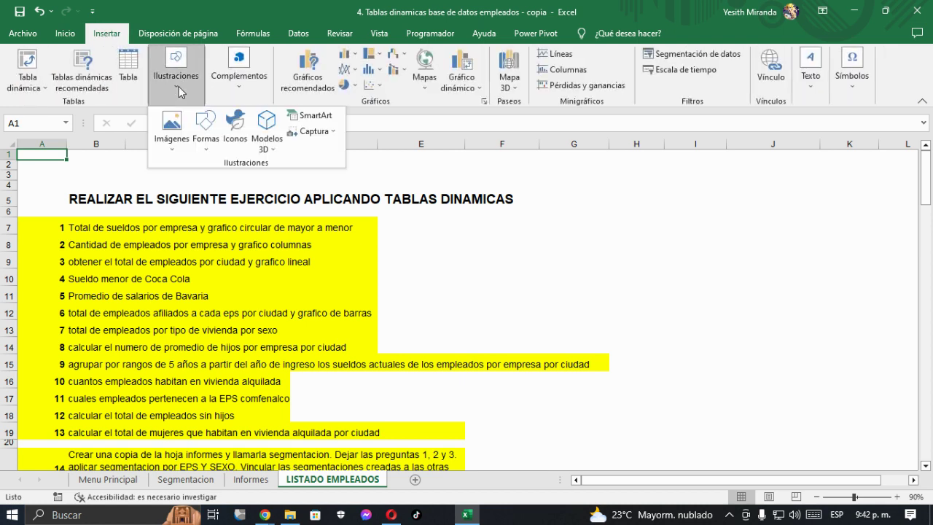
pyautogui.click(211, 146)
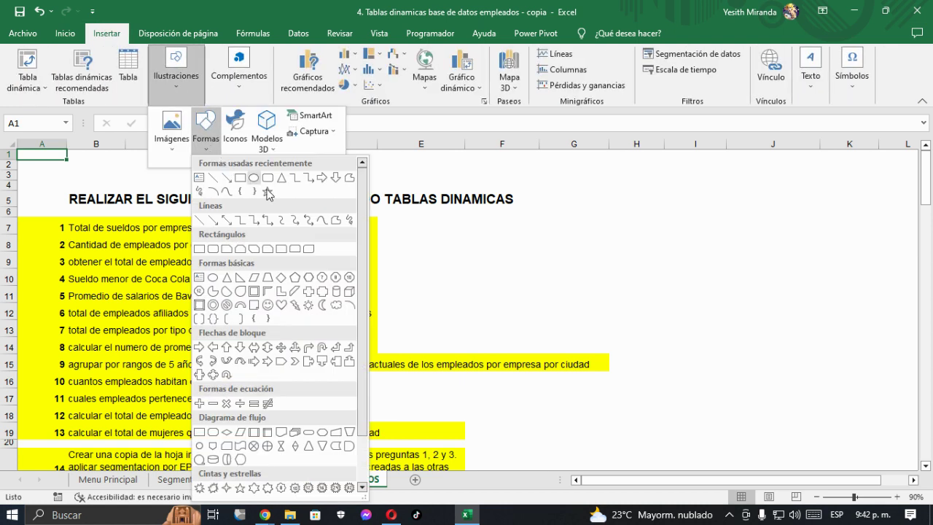
pyautogui.click(213, 347)
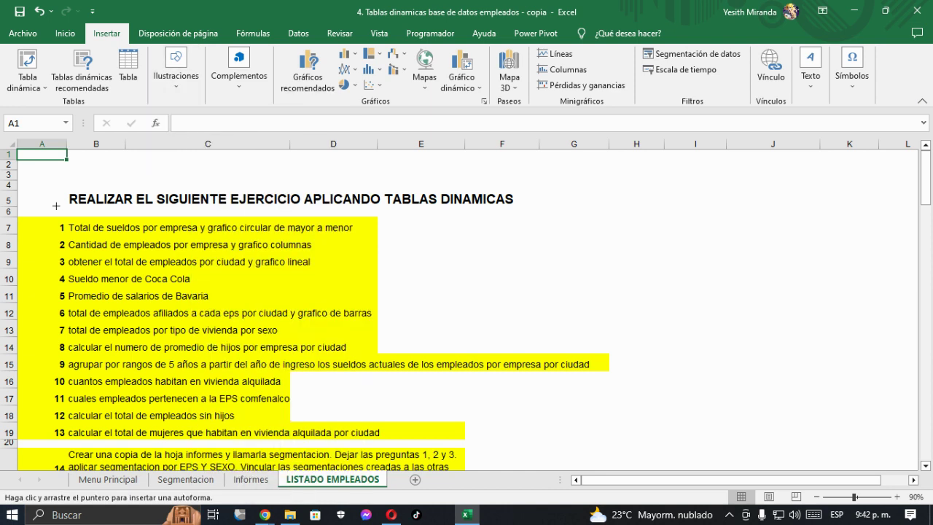
pyautogui.moveTo(29, 156); pyautogui.dragTo(46, 166)
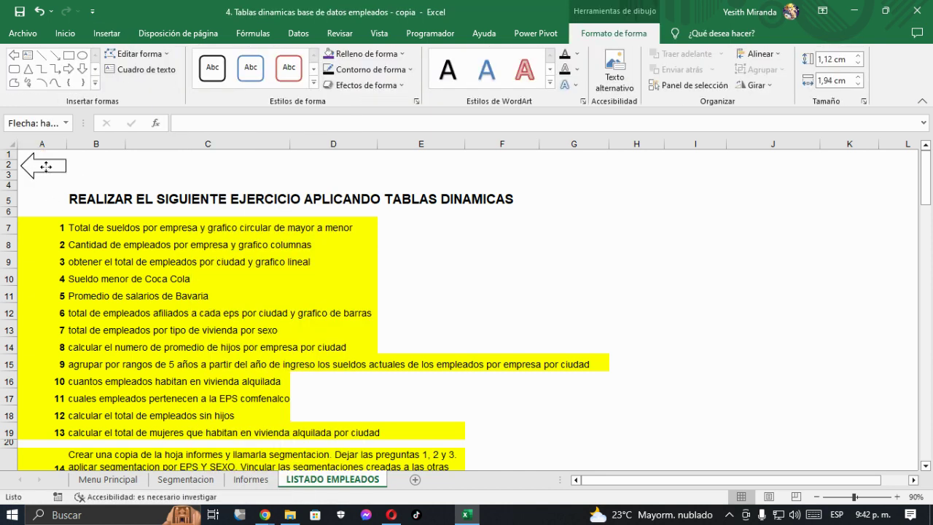
# Apply the solid black theme style to the left arrow.
pyautogui.click(313, 83)
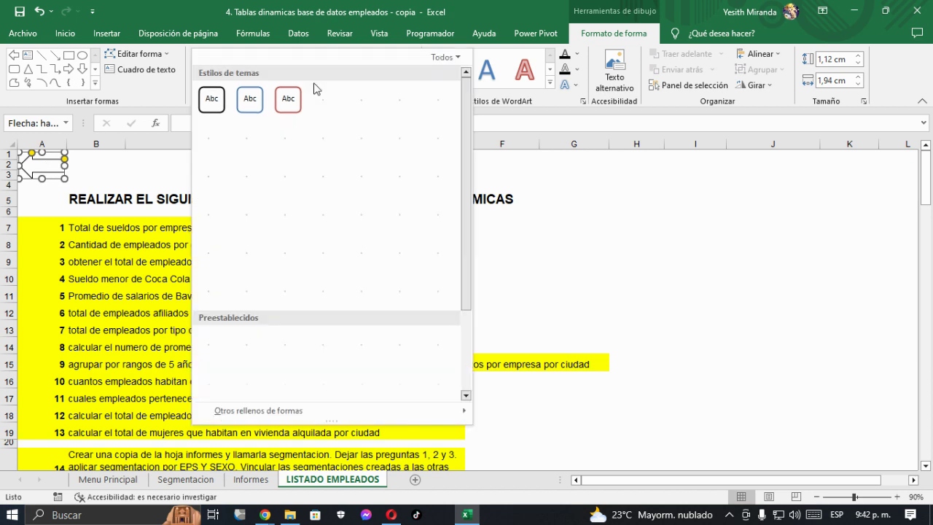
pyautogui.click(207, 139)
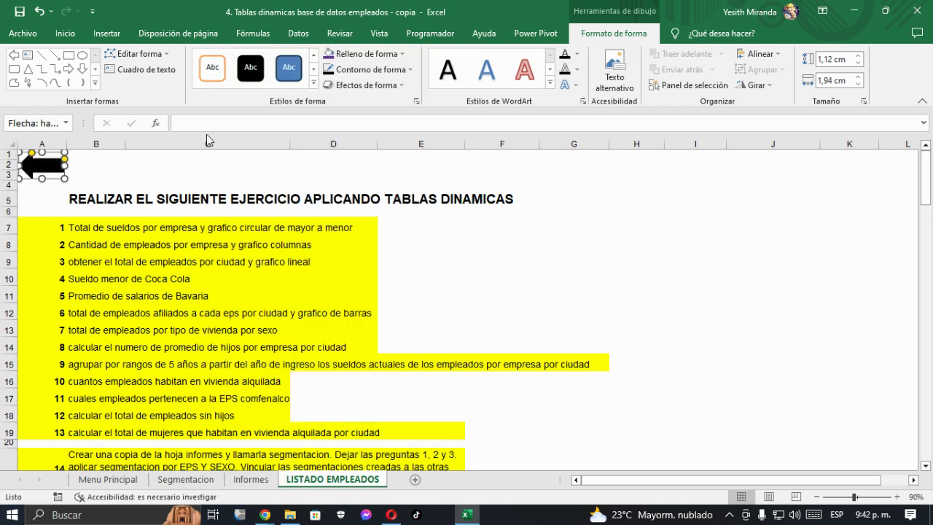
pyautogui.click(163, 165)
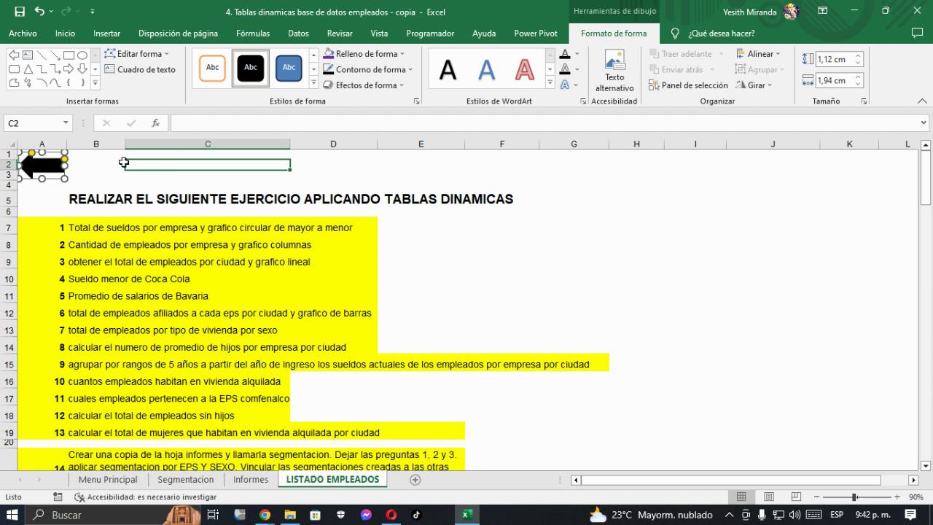
# Hyperlink the black arrow to cell A1 of the Menu Principal sheet and deselect the shape.
pyautogui.click(56, 172)
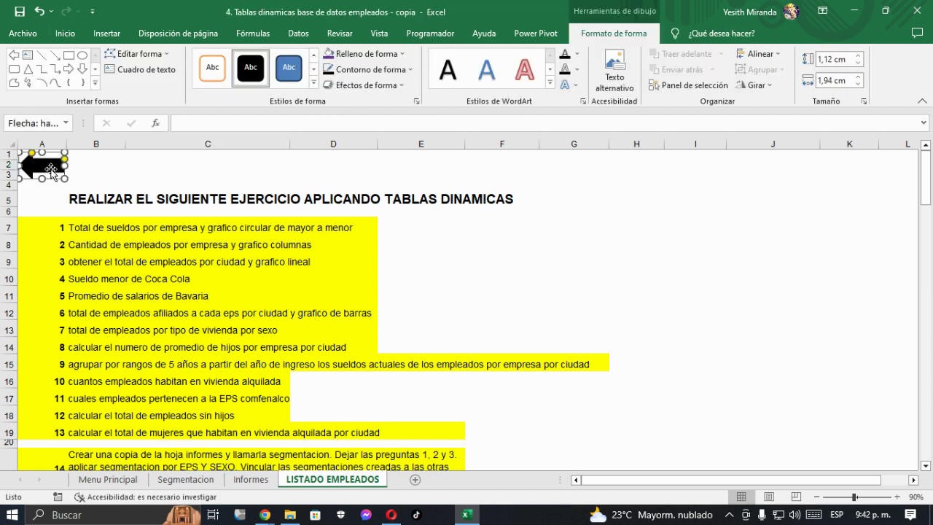
pyautogui.rightClick(50, 169)
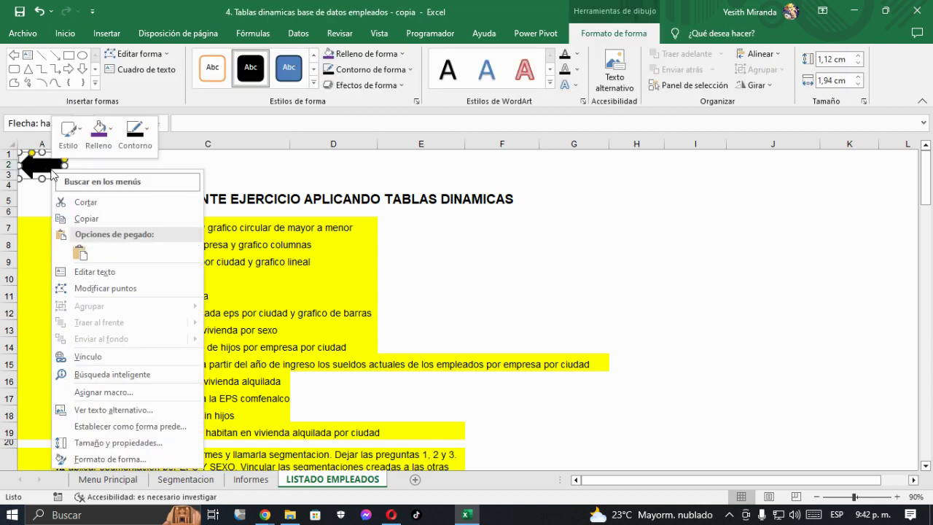
pyautogui.click(93, 357)
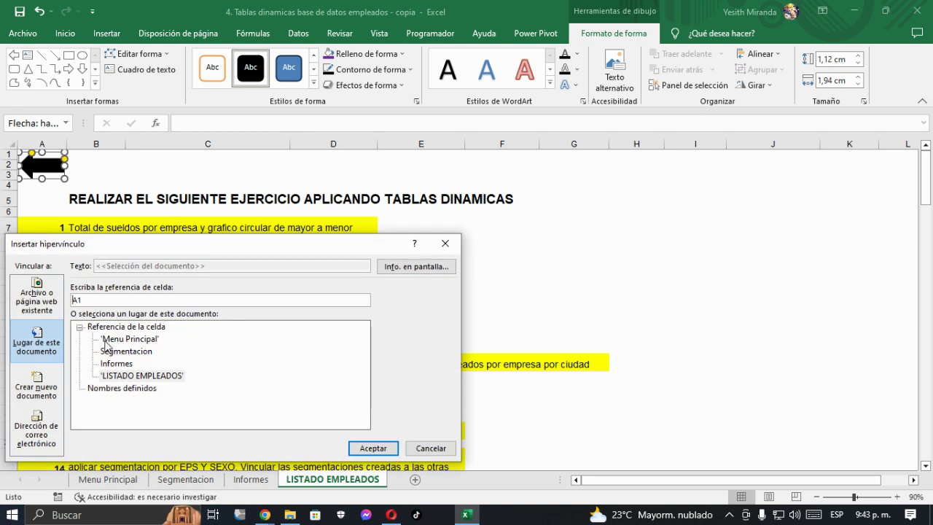
pyautogui.click(120, 340)
pyautogui.click(373, 448)
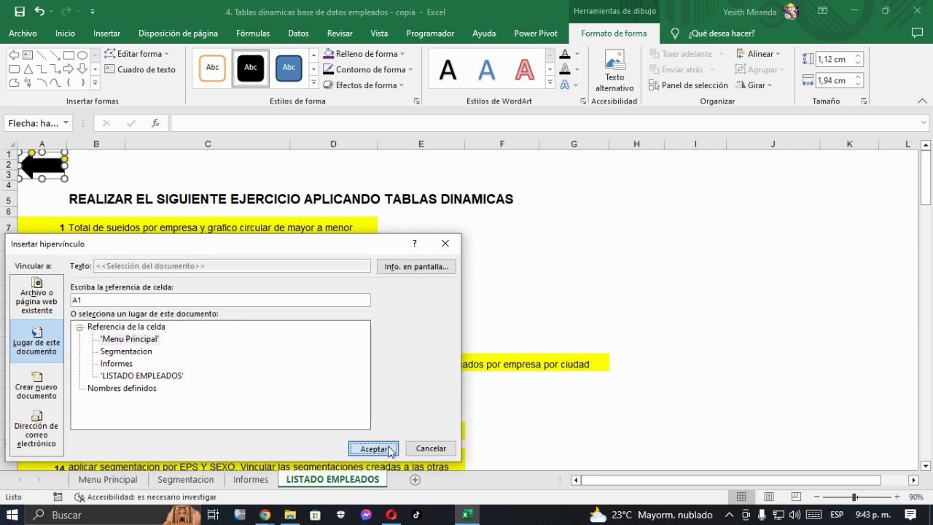
pyautogui.click(159, 168)
# Test the arrow and BD EMPLEADOS links by switching repeatedly between Menu Principal and LISTADO EMPLEADOS.
pyautogui.click(49, 168)
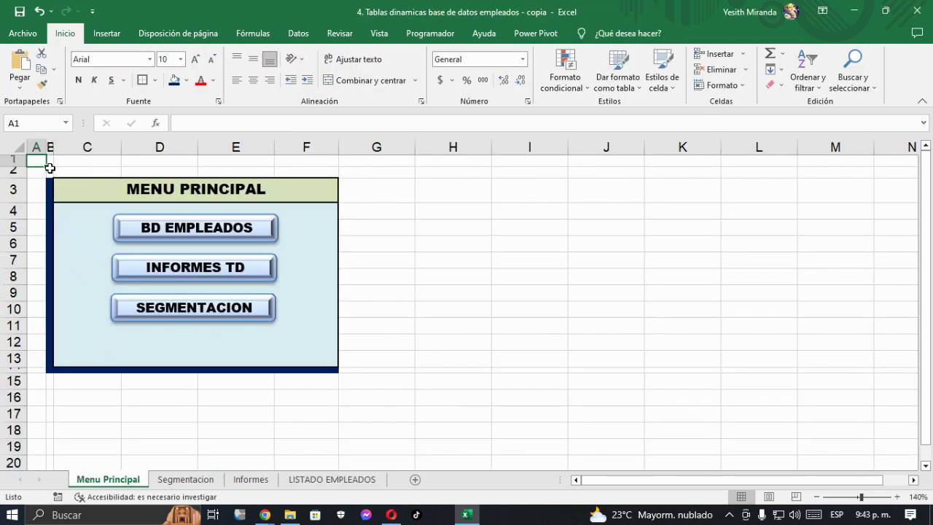
pyautogui.click(204, 234)
pyautogui.click(51, 170)
pyautogui.click(207, 227)
pyautogui.click(51, 169)
pyautogui.click(183, 223)
# Copy the black left arrow on the LISTADO EMPLEADOS sheet and deselect it.
pyautogui.keyDown('ctrl'); pyautogui.click(45, 168); pyautogui.keyUp('ctrl')
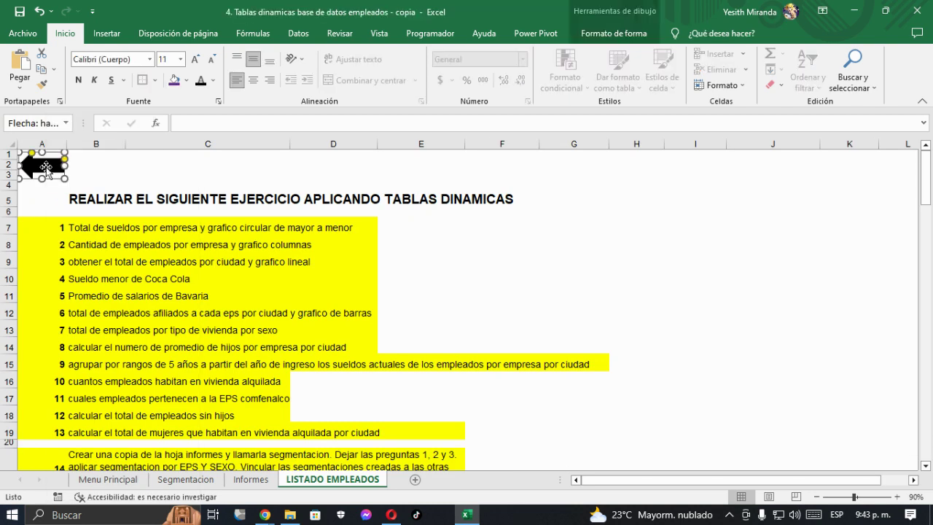
pyautogui.rightClick(45, 167)
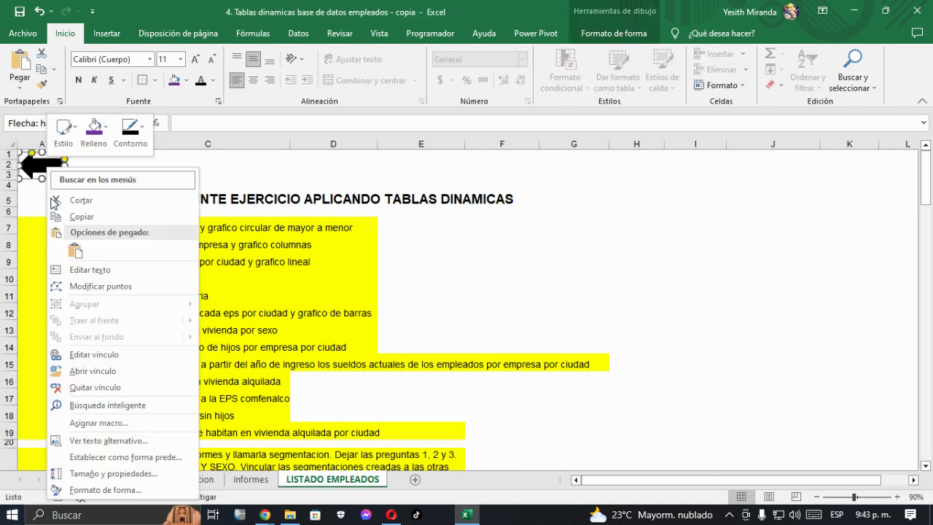
pyautogui.click(80, 217)
pyautogui.click(208, 167)
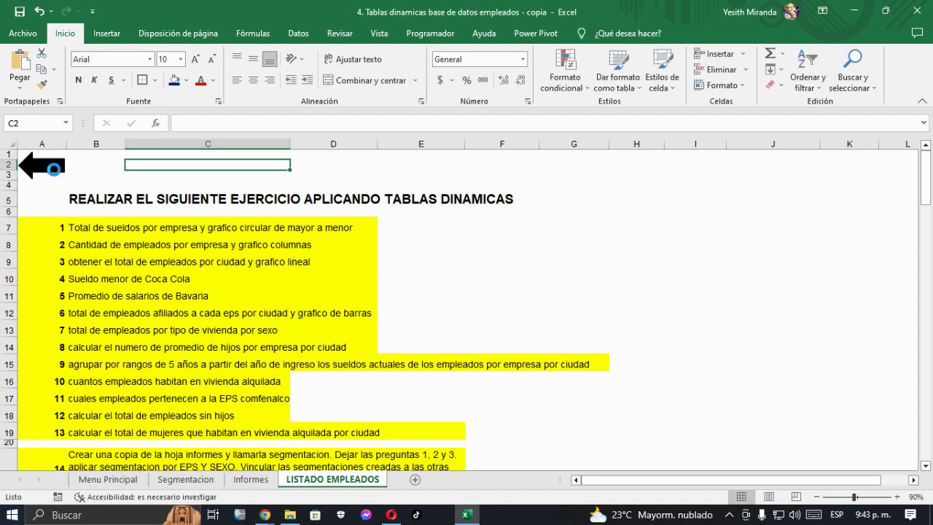
# Go to the Informes sheet through the arrow and INFORMES TD links and make row 1 taller.
pyautogui.click(55, 173)
pyautogui.click(193, 267)
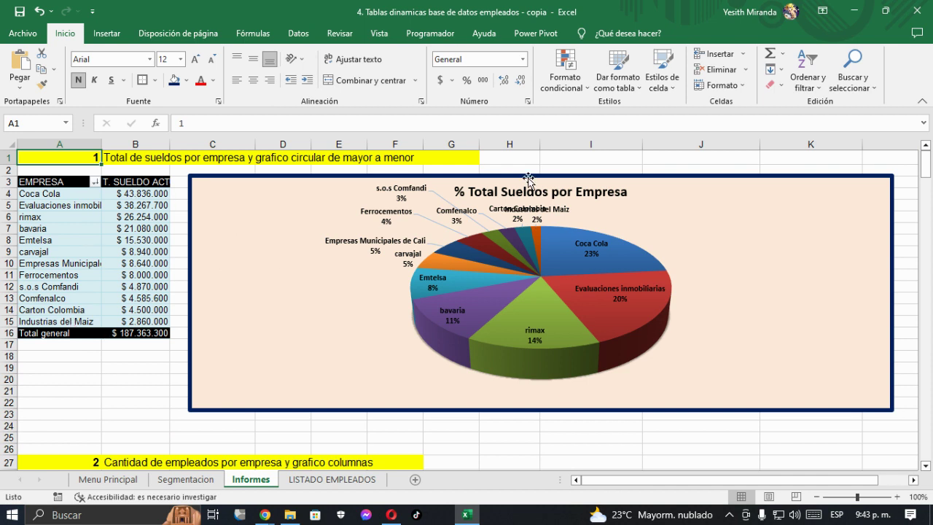
pyautogui.click(558, 159)
pyautogui.moveTo(4, 164); pyautogui.dragTo(4, 182)
# Paste the linked arrow into cell H1 of Informes, shift it slightly clear of the yellow title and deselect it.
pyautogui.click(510, 164)
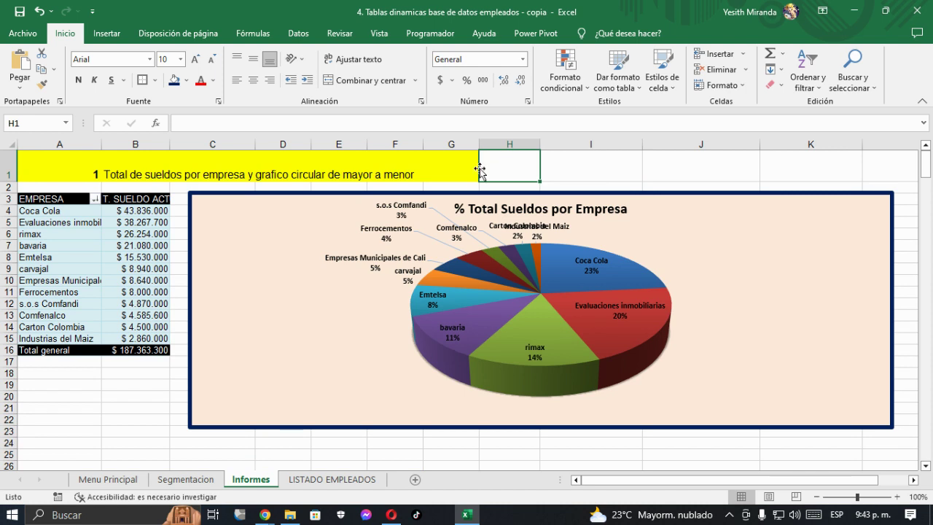
pyautogui.hotkey('ctrl', 'v')
pyautogui.moveTo(475, 166); pyautogui.dragTo(486, 165)
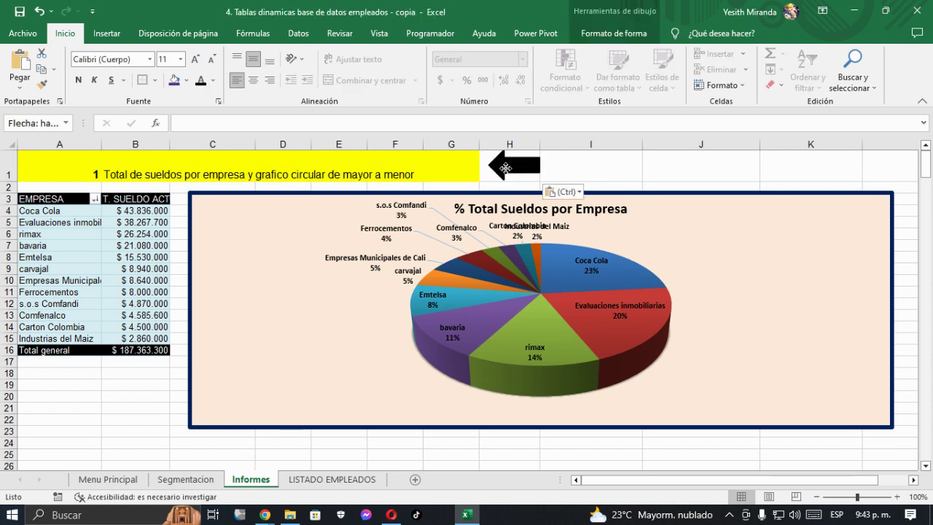
pyautogui.click(581, 174)
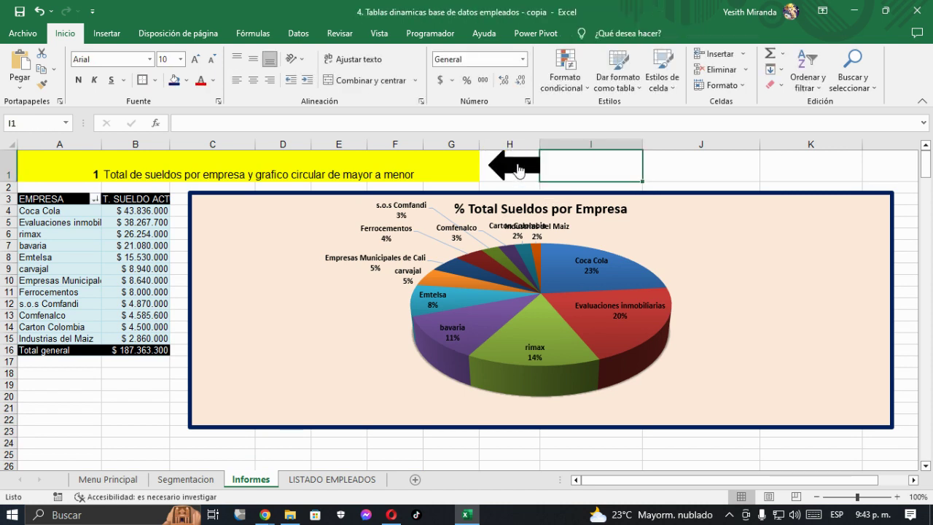
# Follow the links to the Segmentacion sheet, paste the black arrow into cell I1 and center it above the dashboard.
pyautogui.click(517, 169)
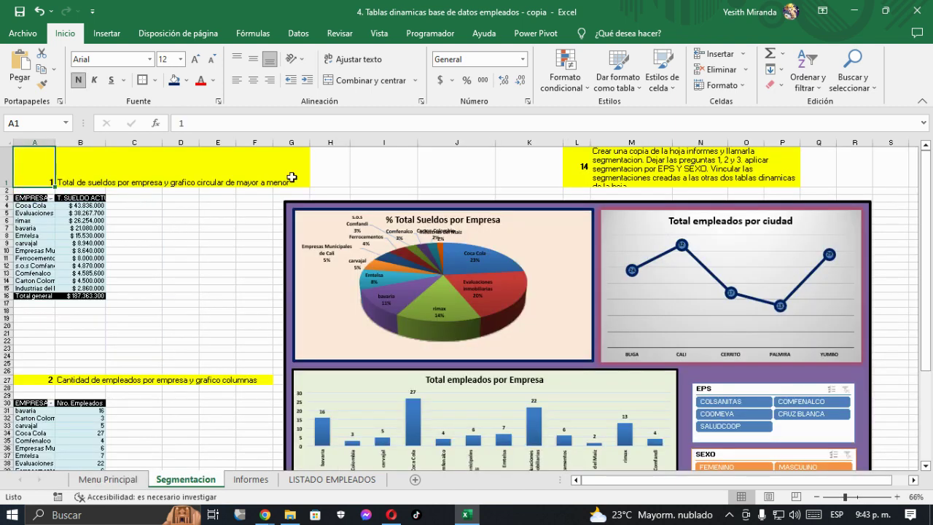
pyautogui.click(372, 165)
pyautogui.hotkey('ctrl', 'v')
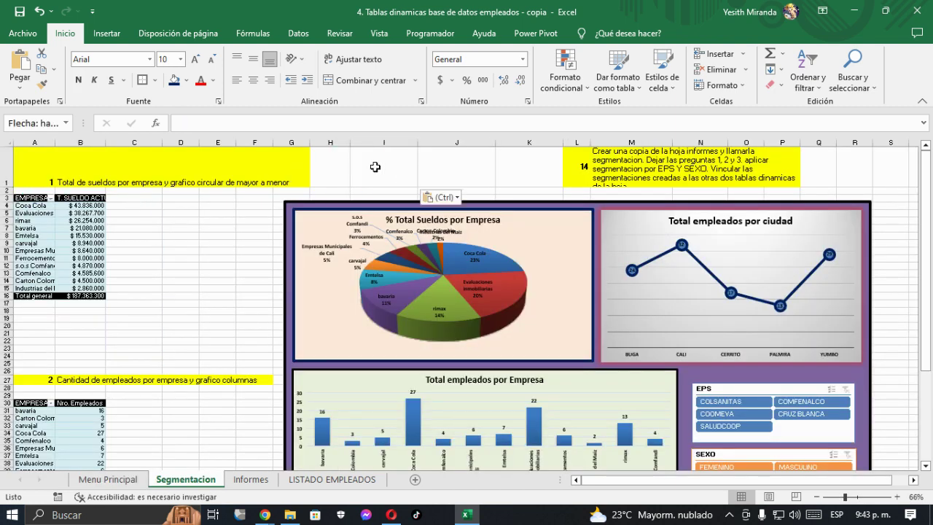
pyautogui.moveTo(366, 156); pyautogui.dragTo(381, 166)
pyautogui.click(472, 164)
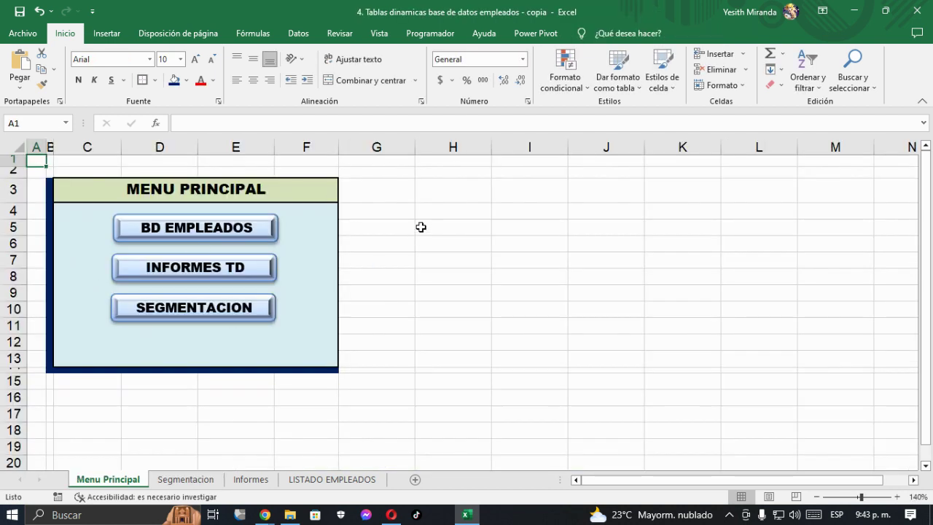
# Test the BD EMPLEADOS, INFORMES TD and SEGMENTACION links and the arrow that leads back from each sheet.
pyautogui.click(433, 193)
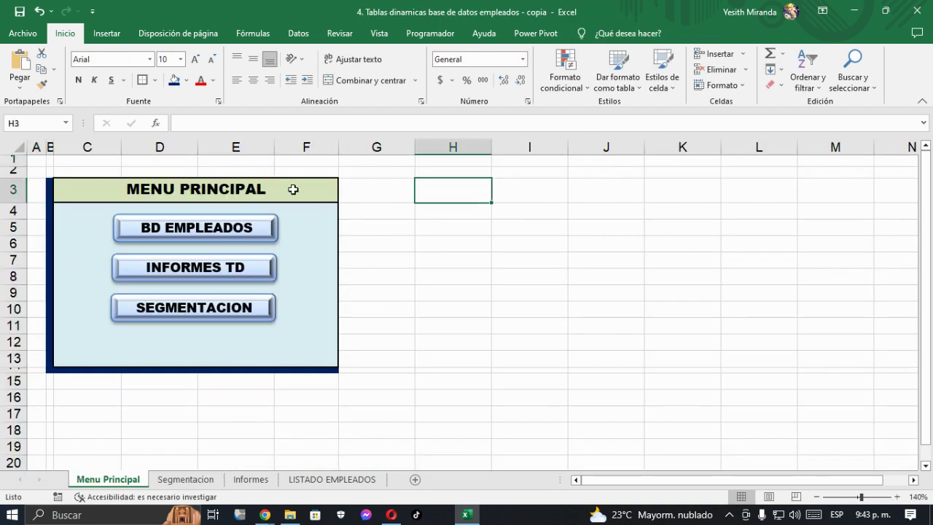
pyautogui.click(218, 225)
pyautogui.click(48, 166)
pyautogui.click(168, 262)
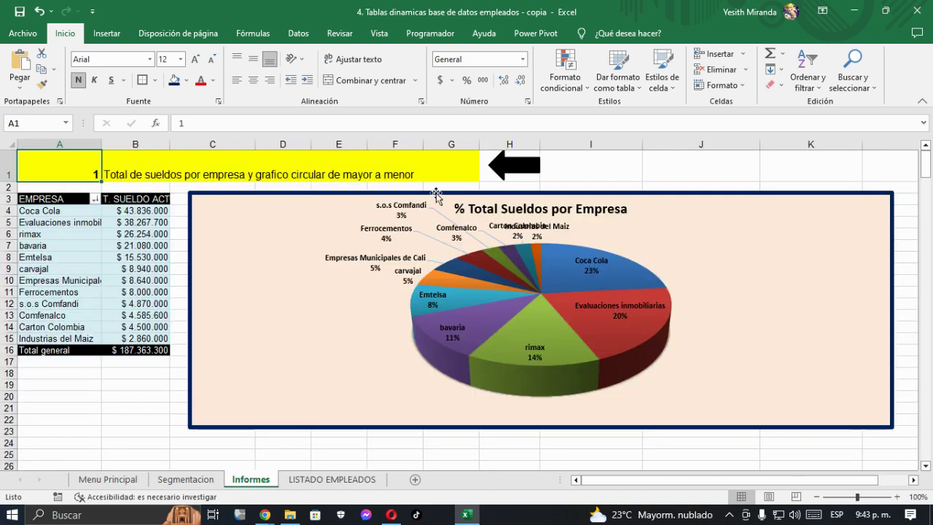
pyautogui.click(508, 170)
pyautogui.click(192, 308)
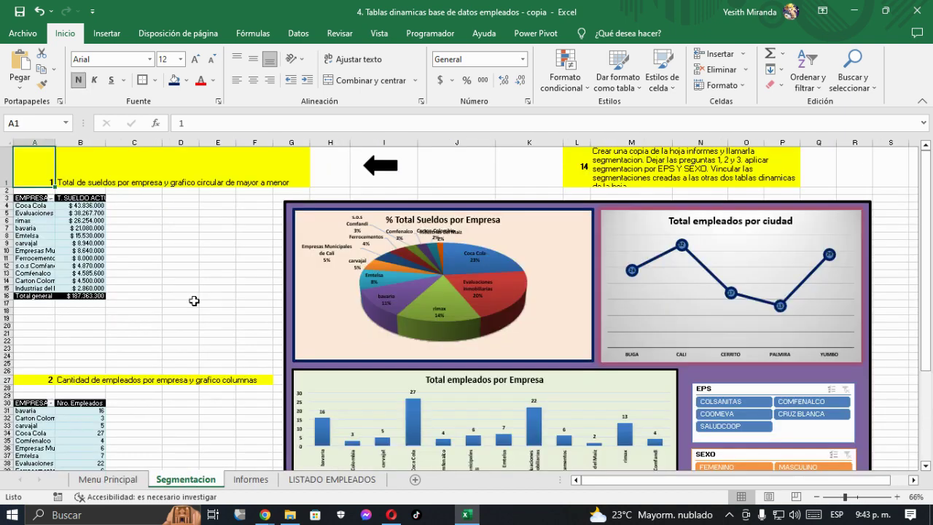
pyautogui.click(382, 172)
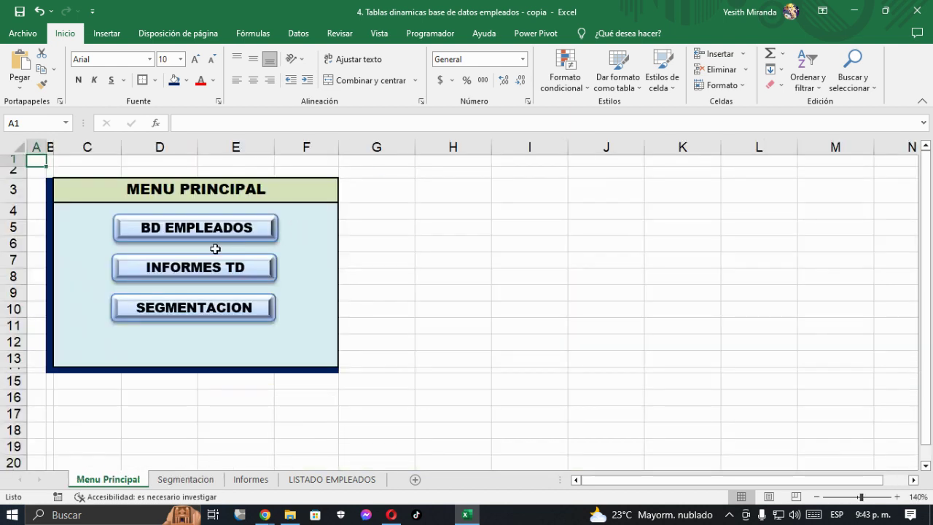
# Open the Segmentacion sheet from the menu and test the EPS slicer with COLSANITAS, COOMEVA and CRUZ BLANCA, clearing the filter at the end.
pyautogui.click(215, 307)
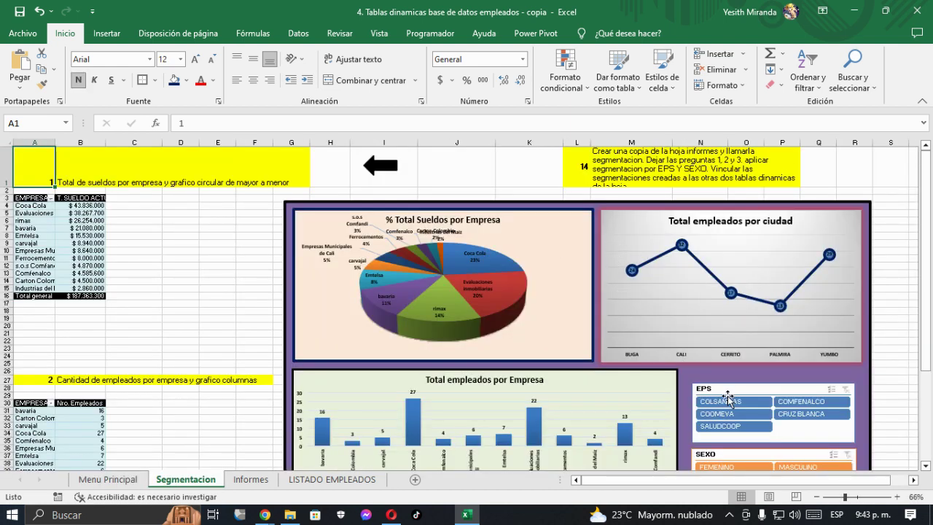
pyautogui.scroll(-4, 728, 386)
pyautogui.scroll(3, 736, 364)
pyautogui.click(738, 348)
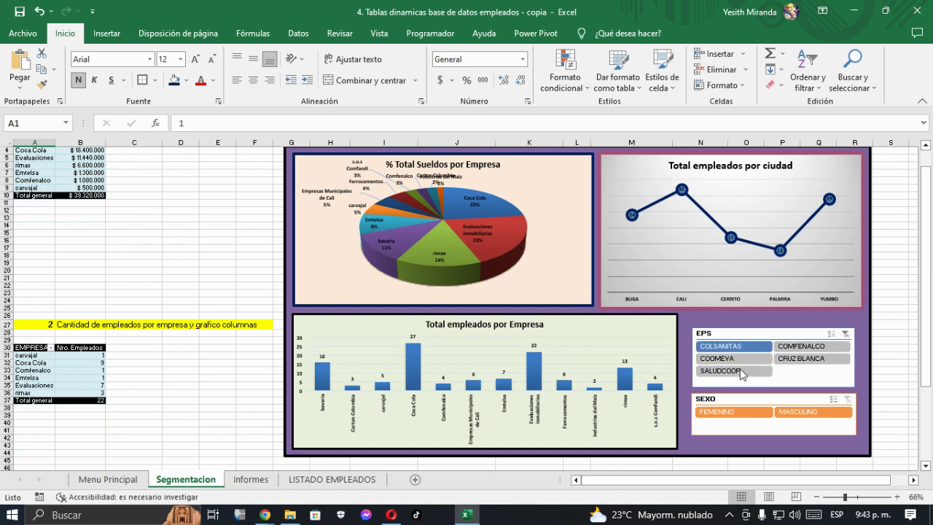
pyautogui.click(732, 359)
pyautogui.click(818, 360)
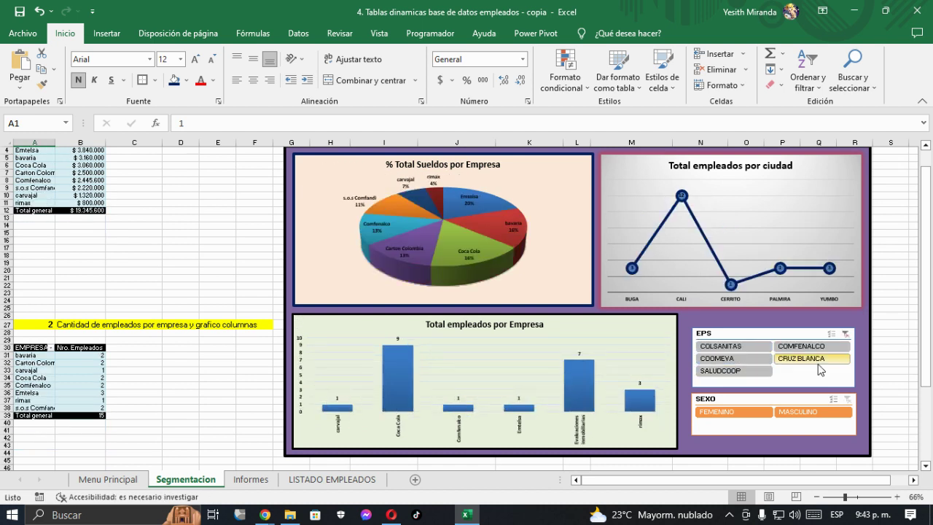
pyautogui.click(845, 334)
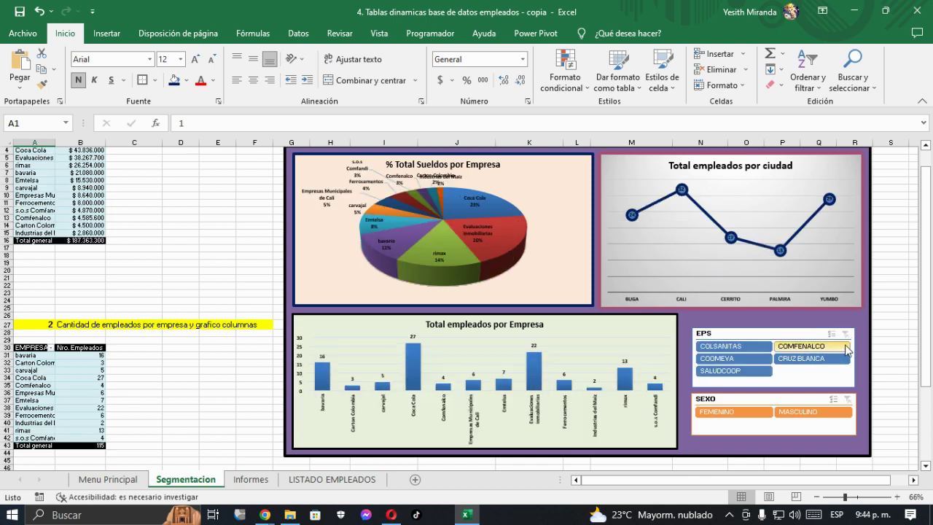
# Return to Menu Principal through the Segmentacion arrow and hide the menu sheet's gridlines.
pyautogui.click(257, 181)
pyautogui.scroll(1, 384, 179)
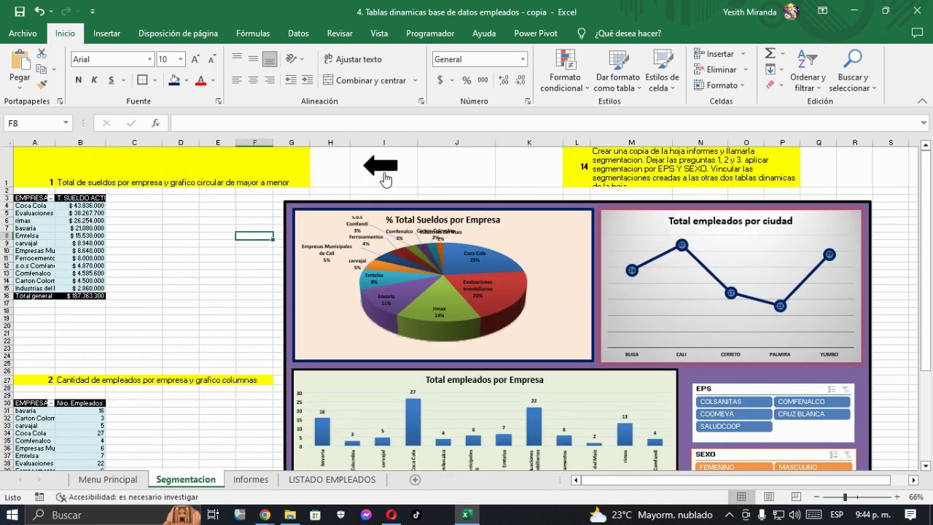
pyautogui.click(379, 165)
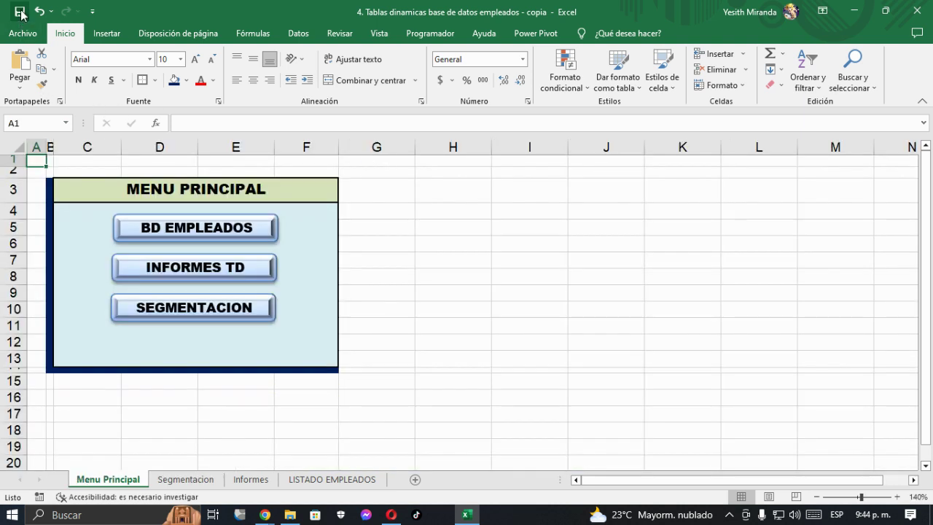
pyautogui.click(423, 188)
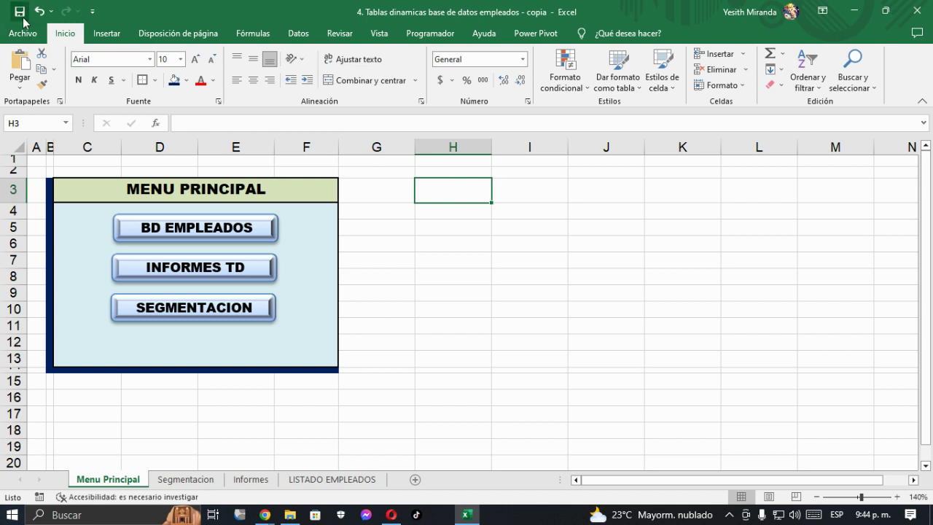
pyautogui.click(425, 239)
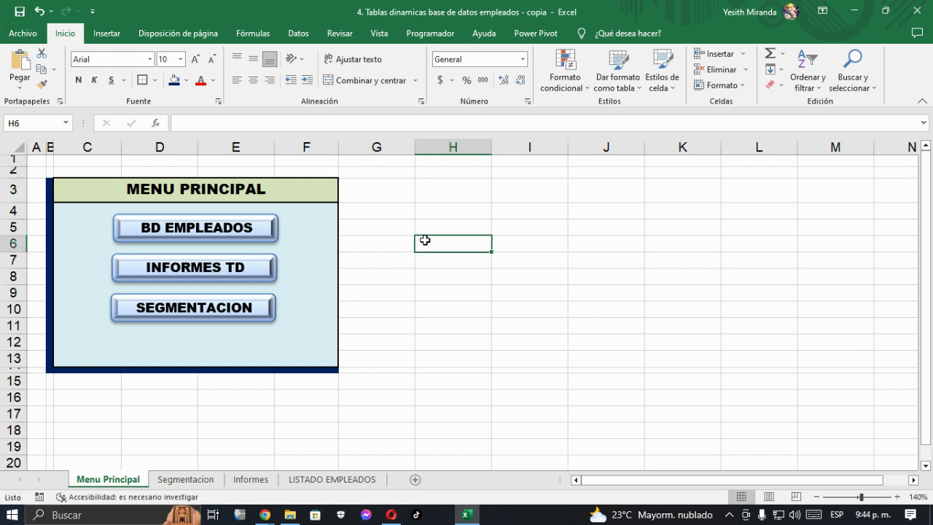
pyautogui.click(379, 37)
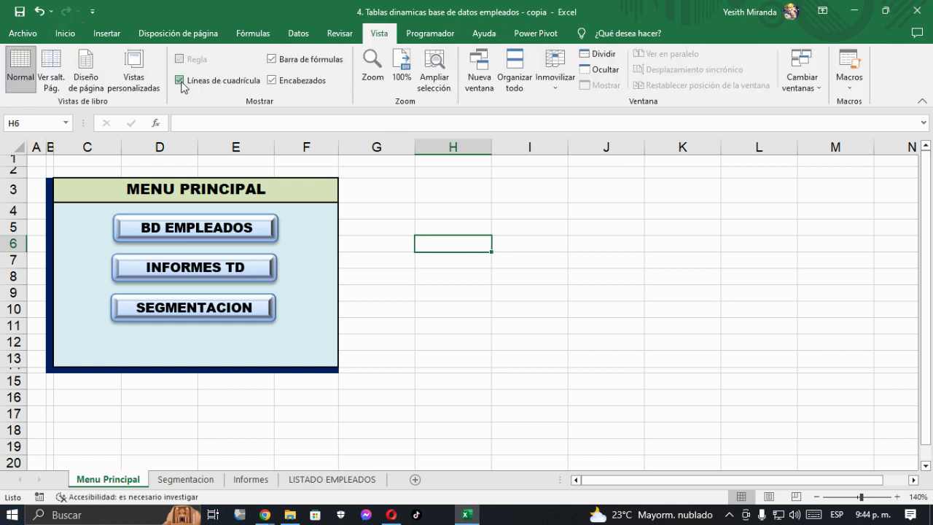
pyautogui.click(180, 81)
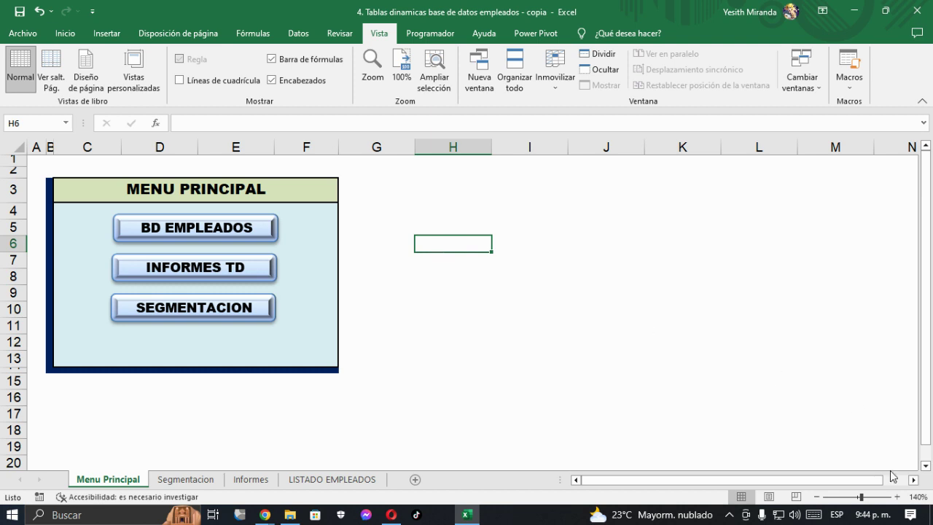
# Set the Menu Principal sheet's zoom to 190% and save the workbook.
pyautogui.click(896, 496)
pyautogui.click(897, 496)
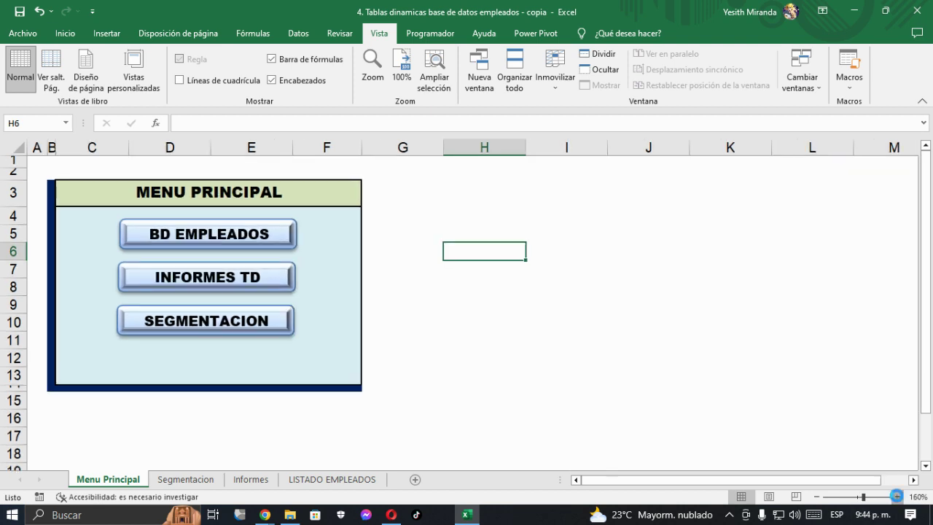
pyautogui.click(896, 497)
pyautogui.click(896, 496)
pyautogui.click(896, 496)
pyautogui.click(653, 375)
pyautogui.click(20, 11)
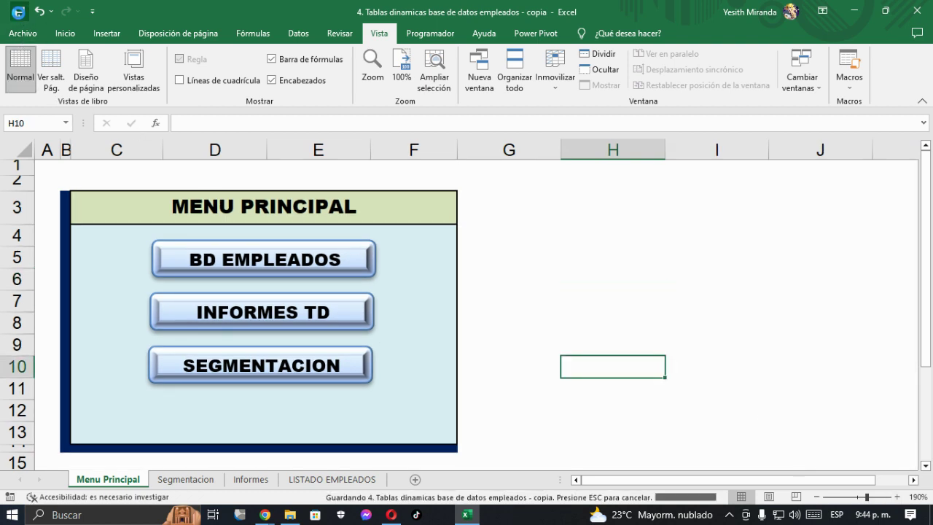